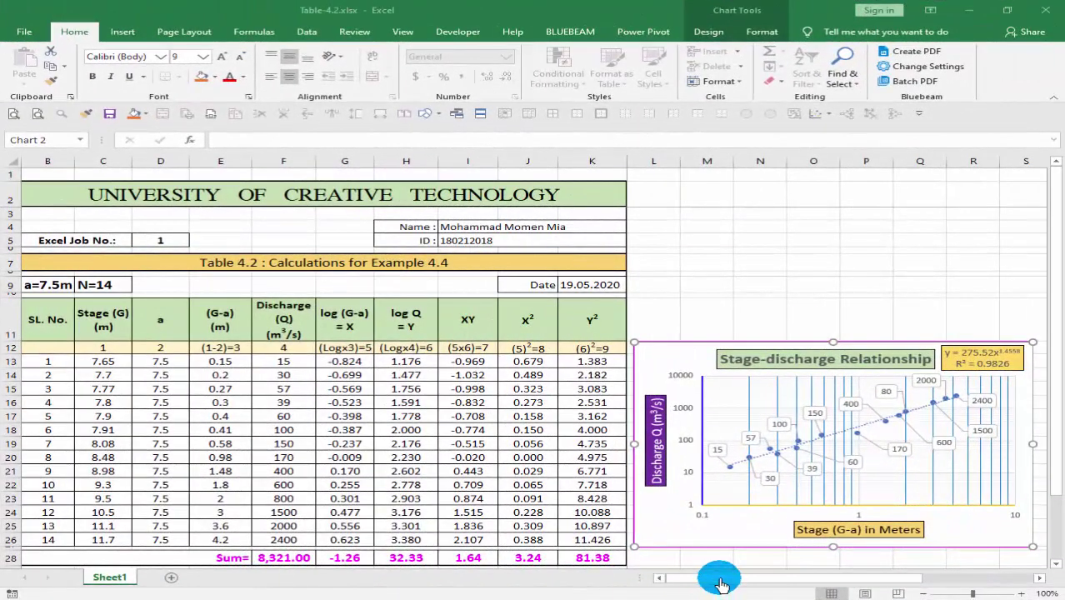
# Deselect the chart and return to Sheet1's table
pyautogui.moveTo(722, 585)
pyautogui.mouseDown()
pyautogui.moveTo(858, 586)
pyautogui.moveTo(744, 577)
pyautogui.mouseUp()
pyautogui.click(178, 451)
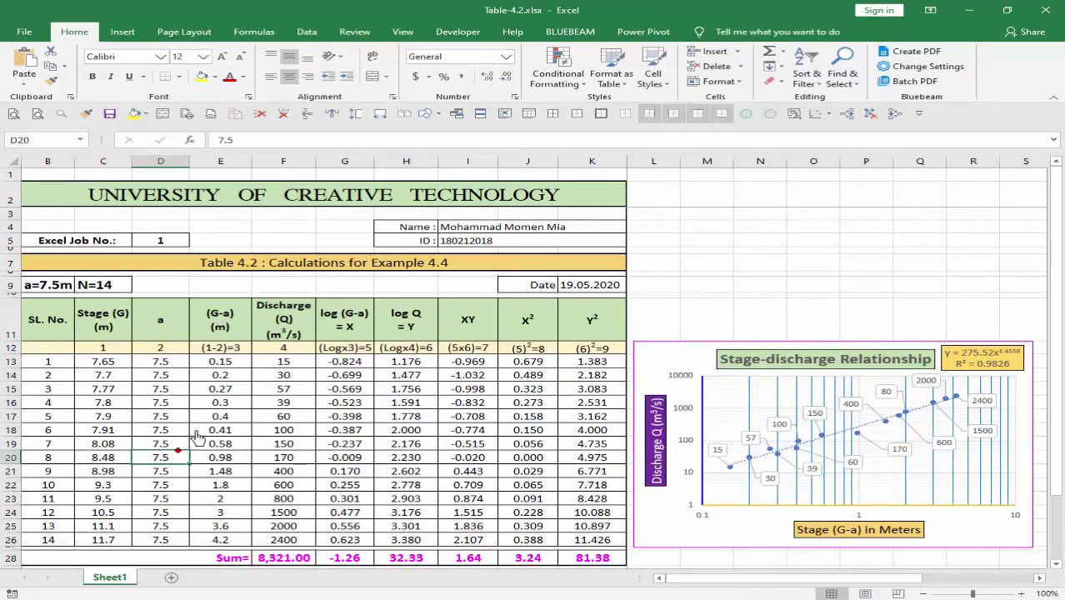
pyautogui.scroll(-1, 193, 432)
pyautogui.scroll(1, 191, 428)
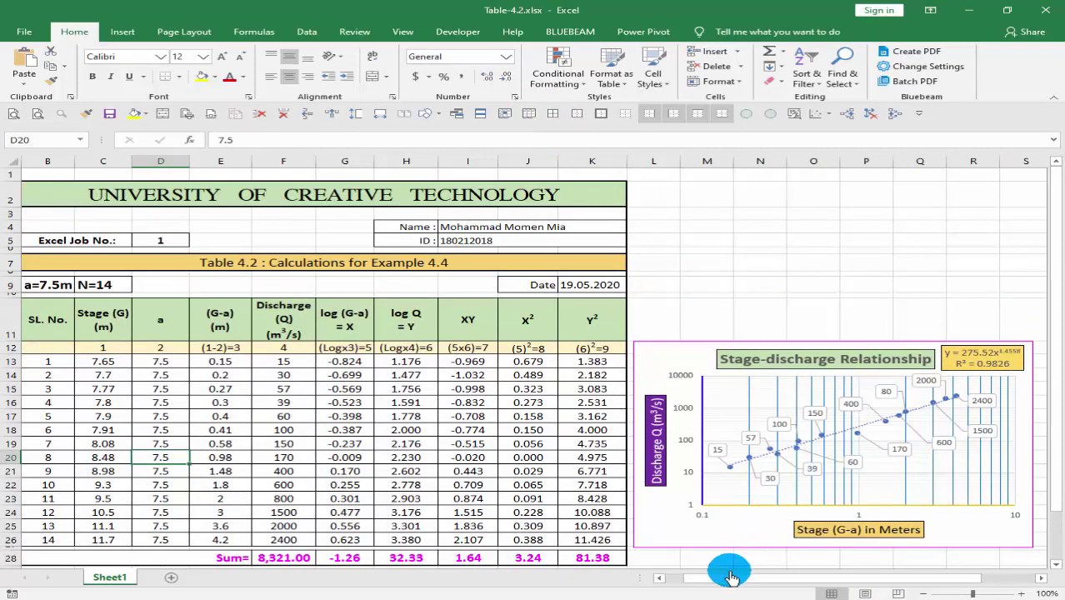
pyautogui.moveTo(730, 575)
pyautogui.mouseDown()
pyautogui.moveTo(676, 581)
pyautogui.moveTo(725, 575)
pyautogui.mouseUp()
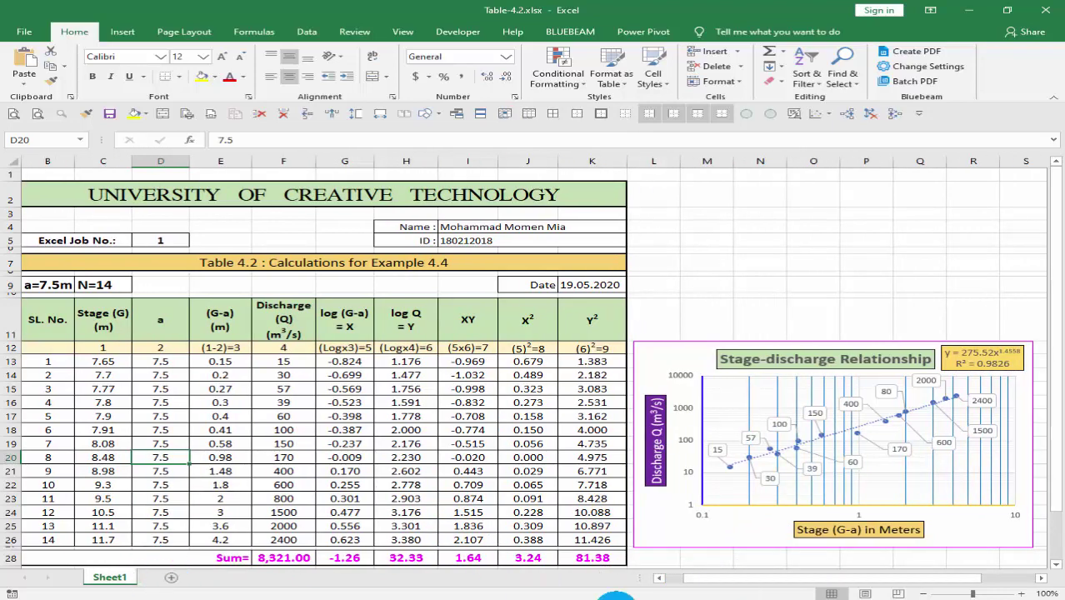
pyautogui.moveTo(704, 583)
pyautogui.mouseDown()
pyautogui.moveTo(688, 585)
pyautogui.moveTo(702, 585)
pyautogui.mouseUp()
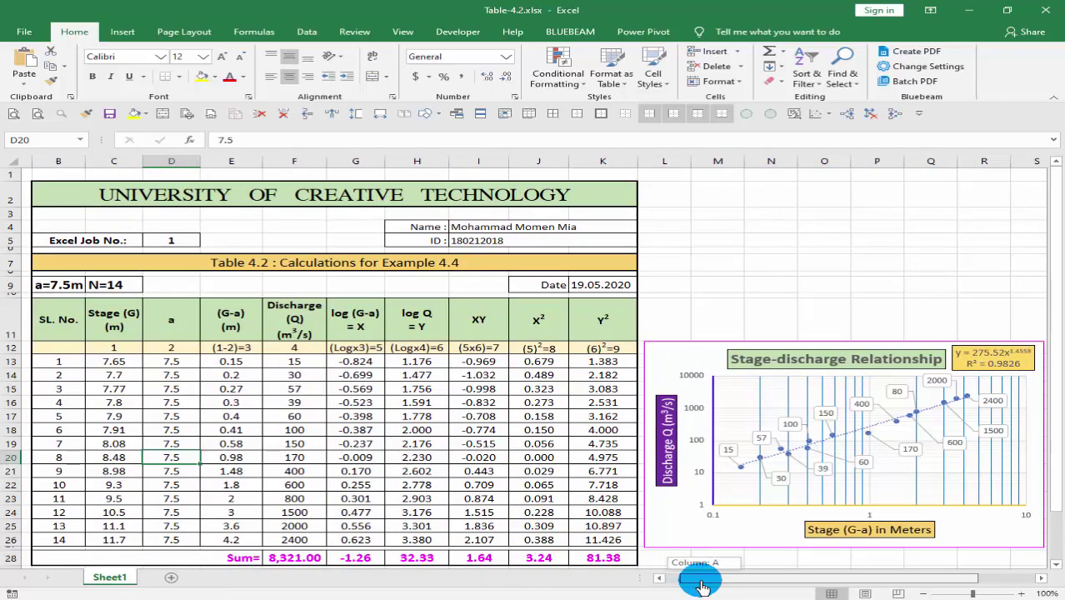
pyautogui.moveTo(702, 586); pyautogui.dragTo(699, 585)
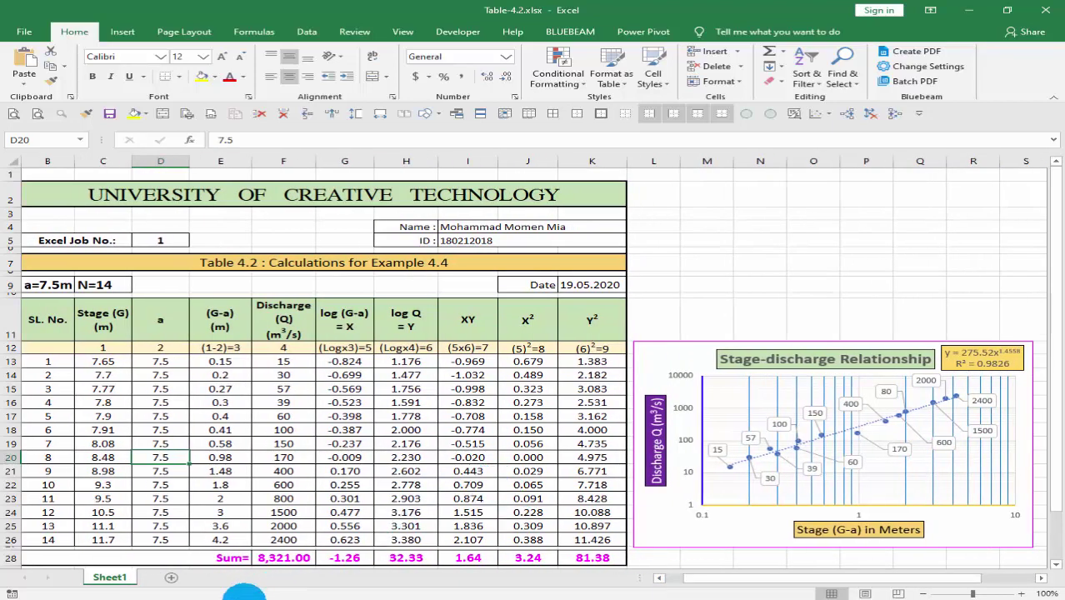
# Add a blank Sheet2 and paste the UNIVERSITY OF CREATIVE TECHNOLOGY title into its A3
pyautogui.click(173, 583)
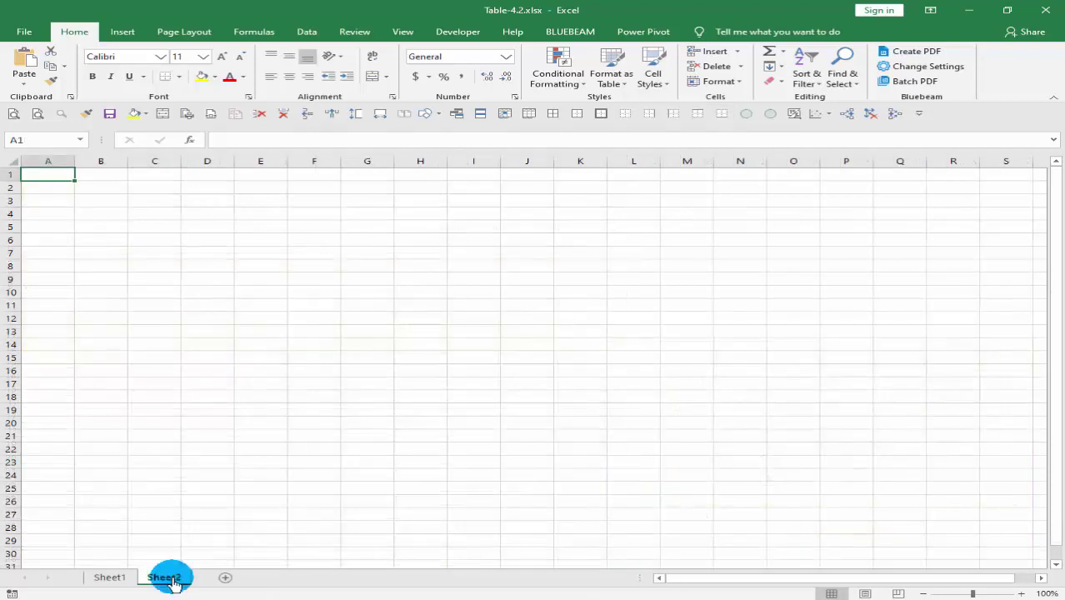
pyautogui.click(117, 579)
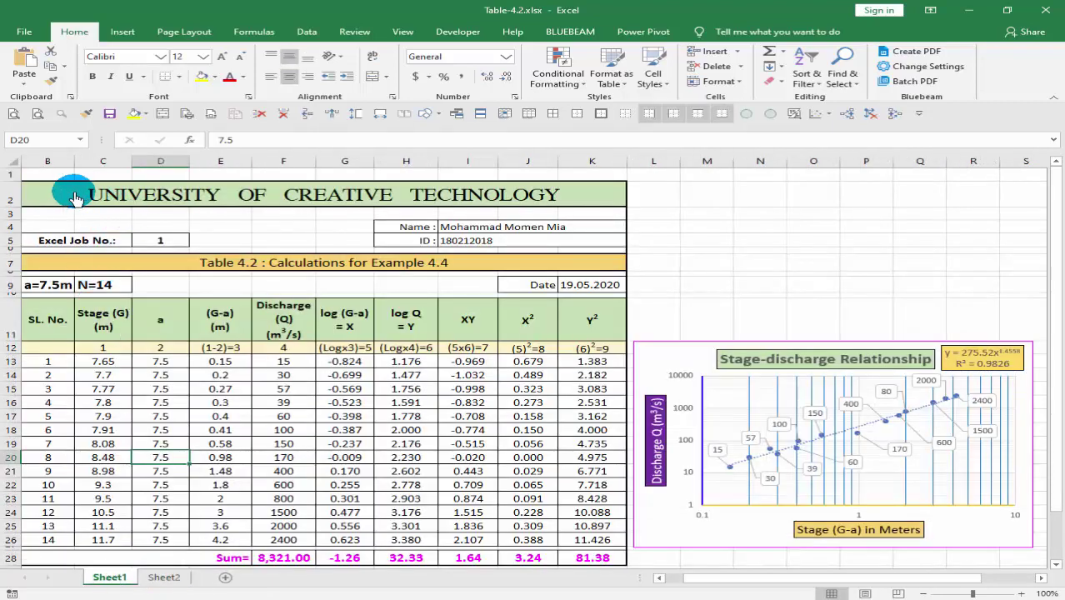
pyautogui.click(659, 578)
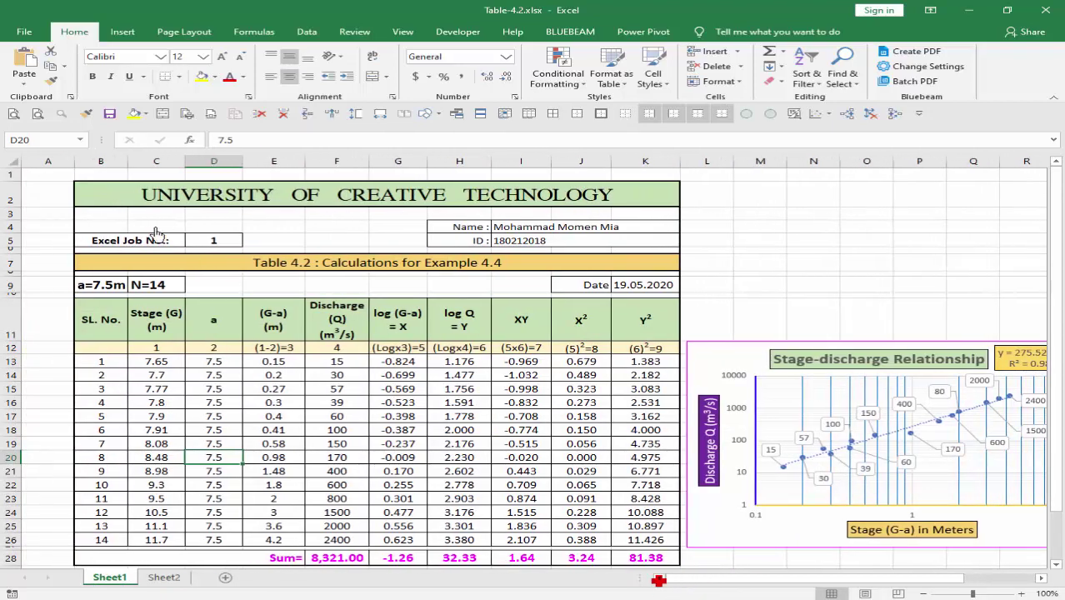
pyautogui.click(143, 208)
pyautogui.hotkey('ctrl', 'c')
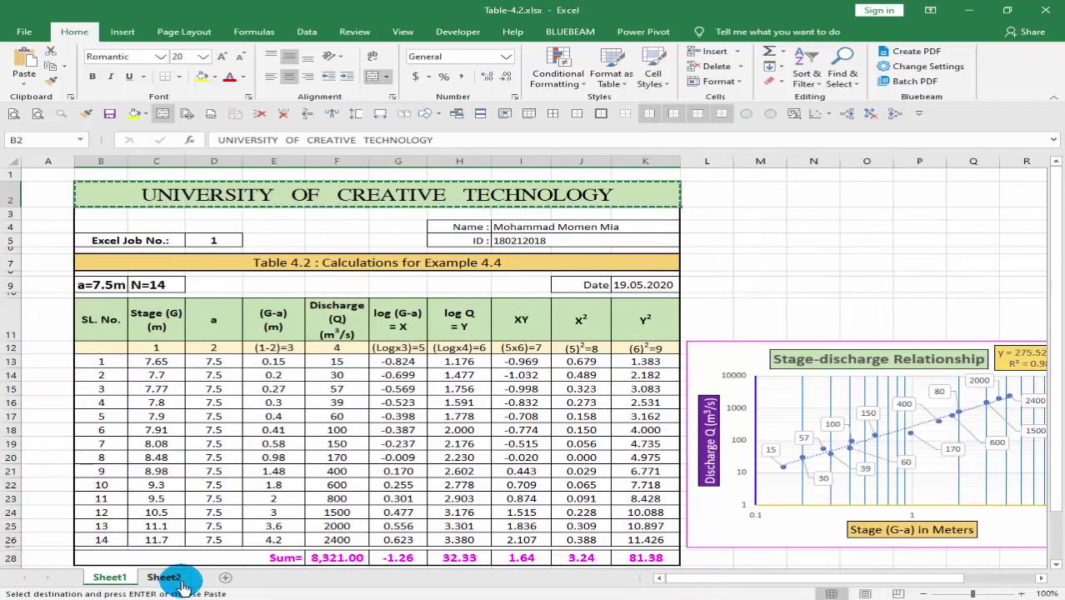
pyautogui.click(165, 578)
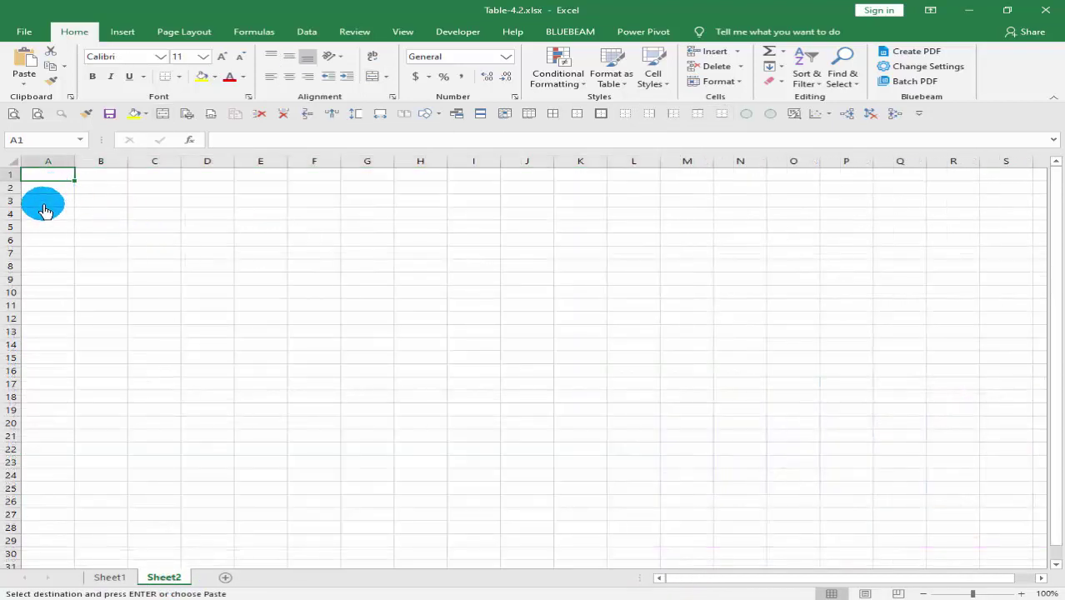
pyautogui.click(47, 201)
pyautogui.hotkey('ctrl', 'v')
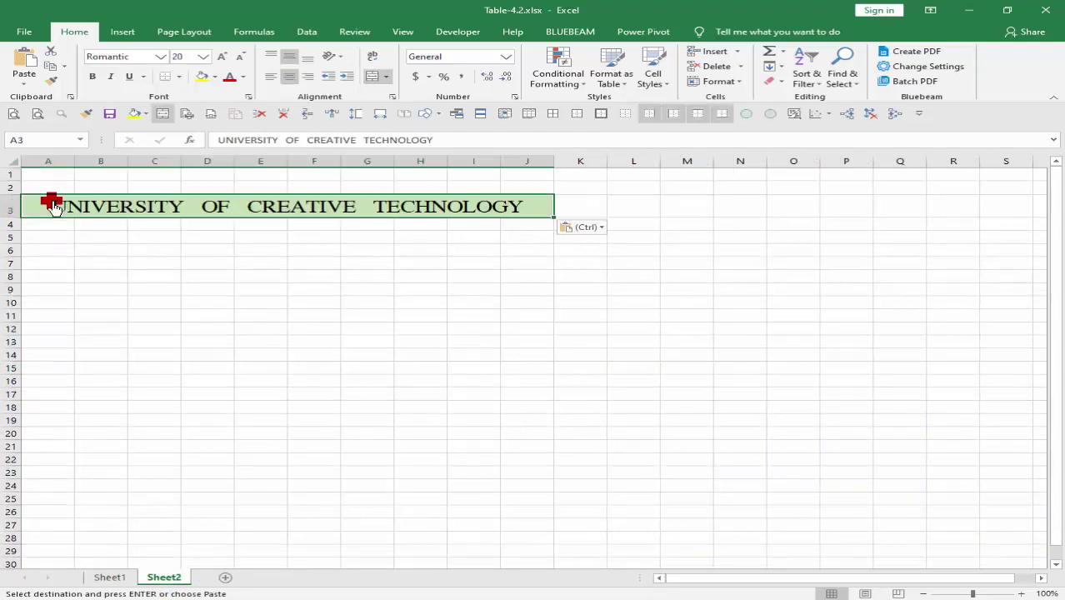
pyautogui.click(110, 577)
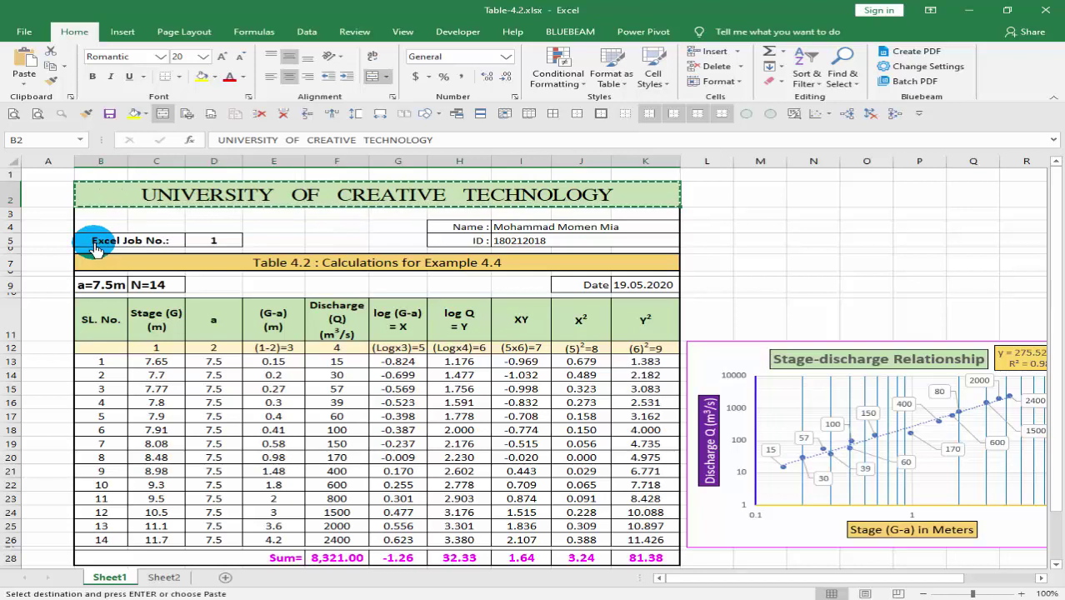
# Paste Sheet1 rows 4–5 (Excel Job No., Name, ID) into rows 5–6 of Sheet2
pyautogui.moveTo(96, 246)
pyautogui.mouseDown()
pyautogui.moveTo(261, 248)
pyautogui.moveTo(225, 242)
pyautogui.mouseUp()
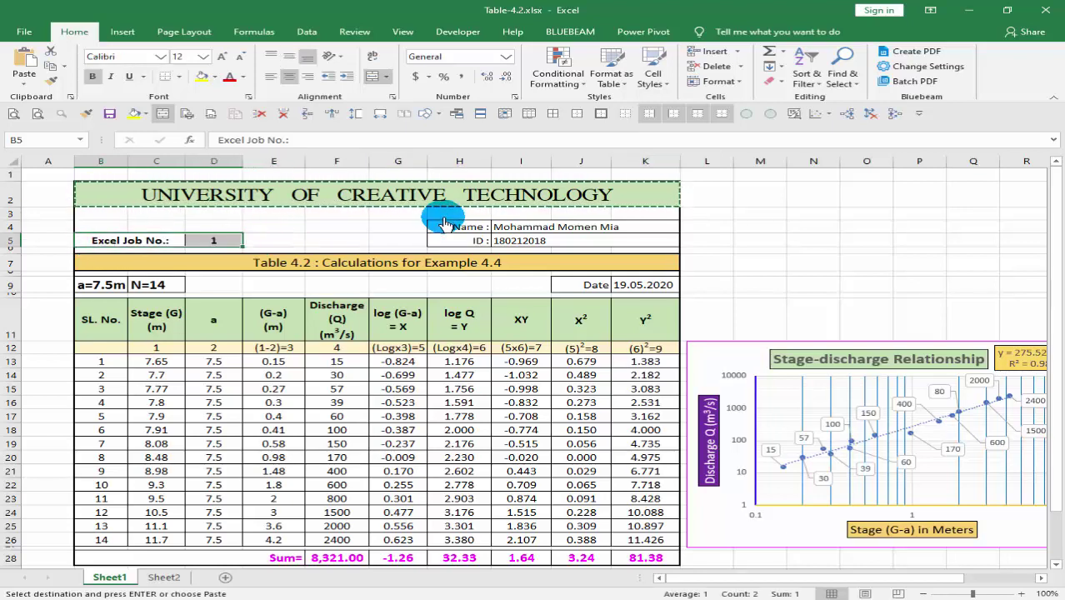
pyautogui.moveTo(456, 232); pyautogui.dragTo(500, 232)
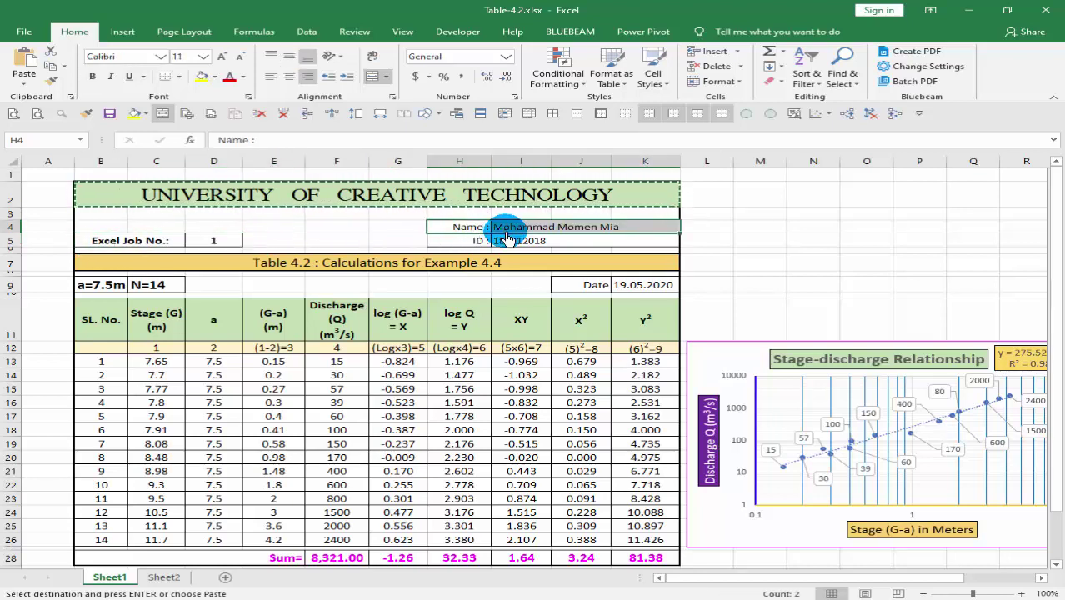
pyautogui.moveTo(11, 232); pyautogui.dragTo(12, 243)
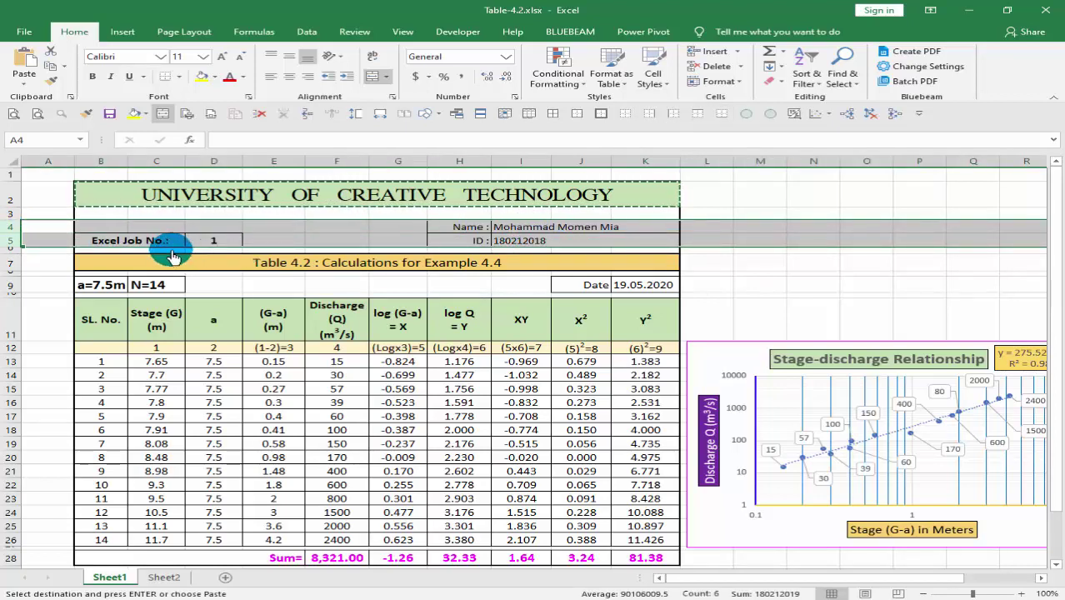
pyautogui.hotkey('ctrl', 'c')
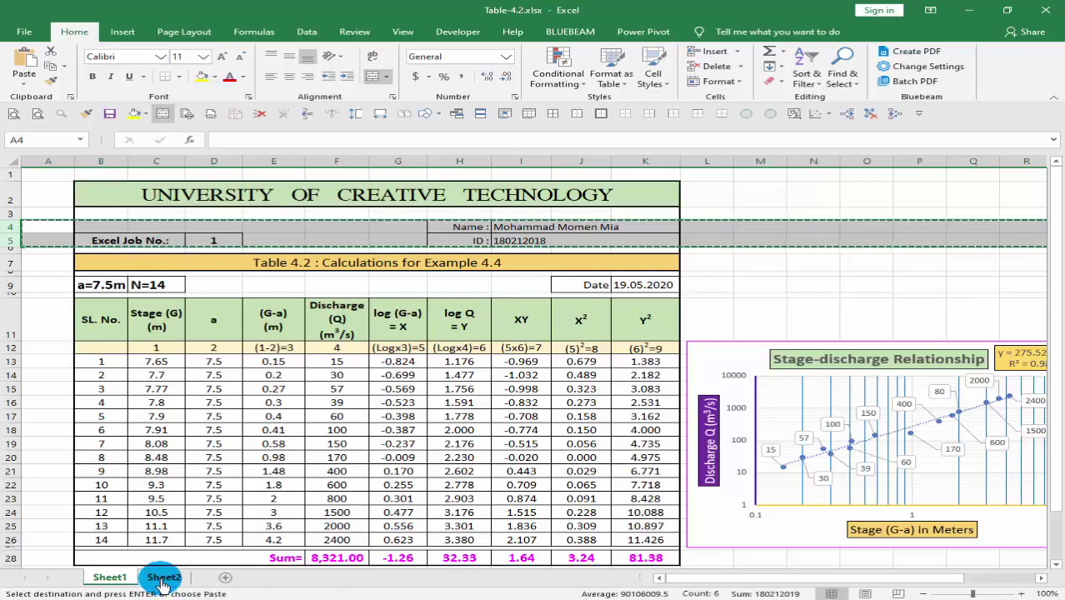
pyautogui.click(159, 578)
pyautogui.moveTo(21, 241); pyautogui.dragTo(21, 250)
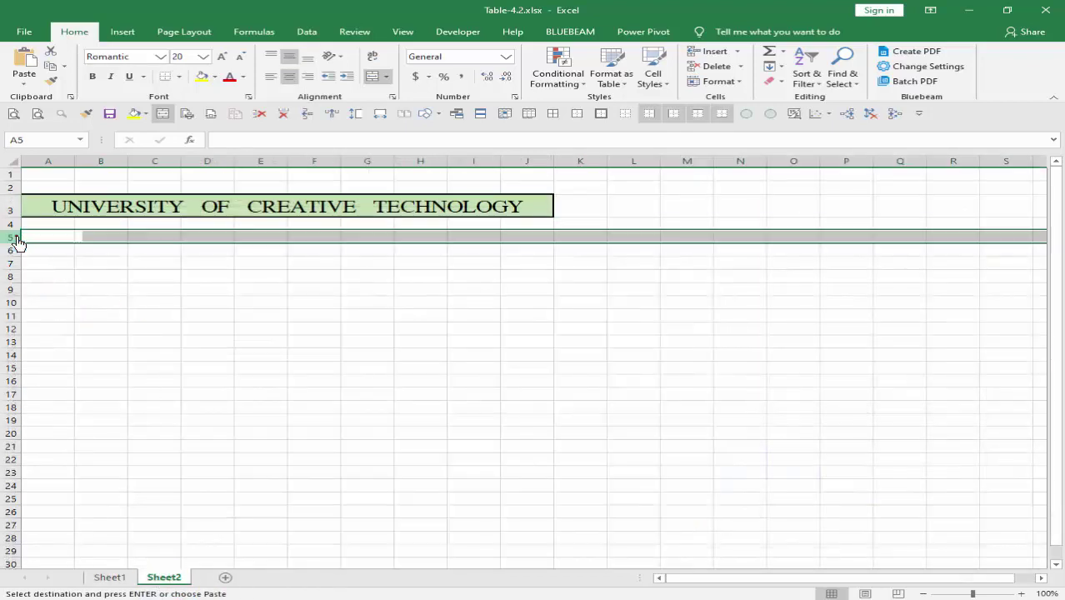
pyautogui.hotkey('ctrl', 'v')
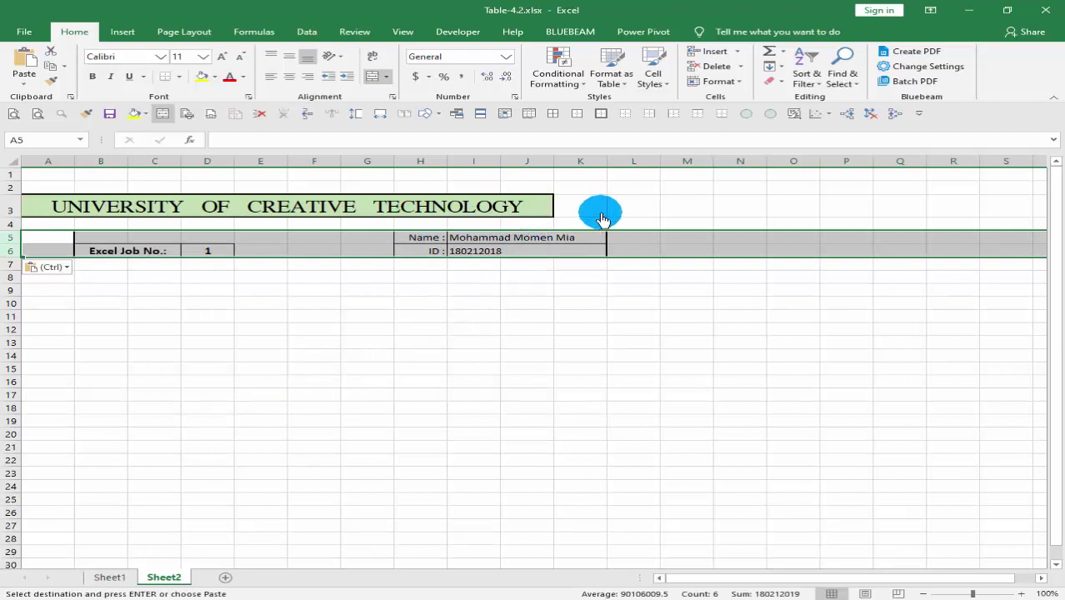
pyautogui.click(119, 579)
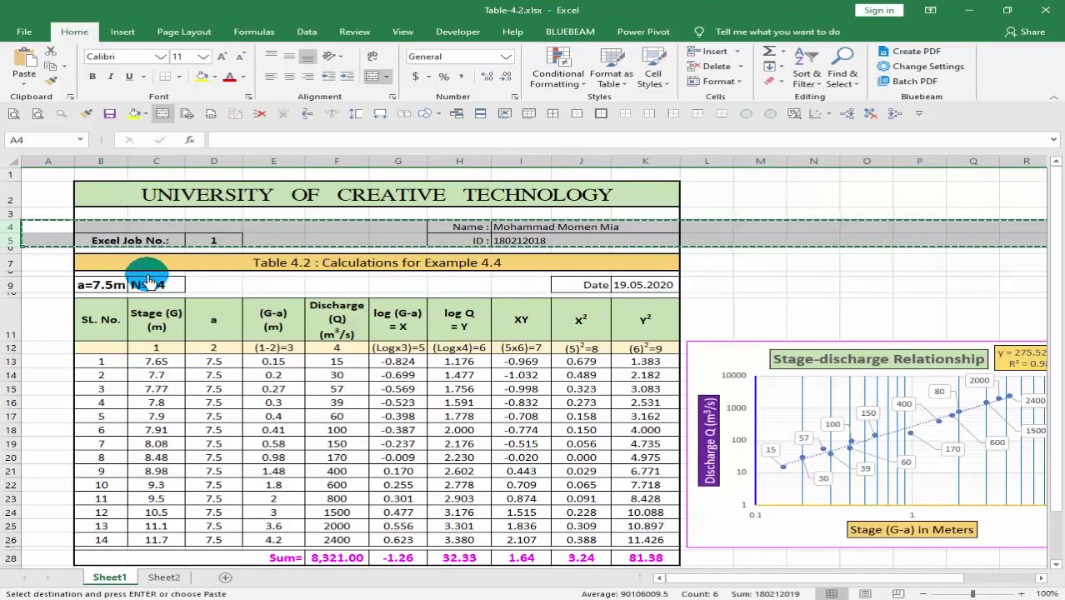
# Paste the Table 4.2 heading row from Sheet1 into row 8 of Sheet2
pyautogui.click(11, 266)
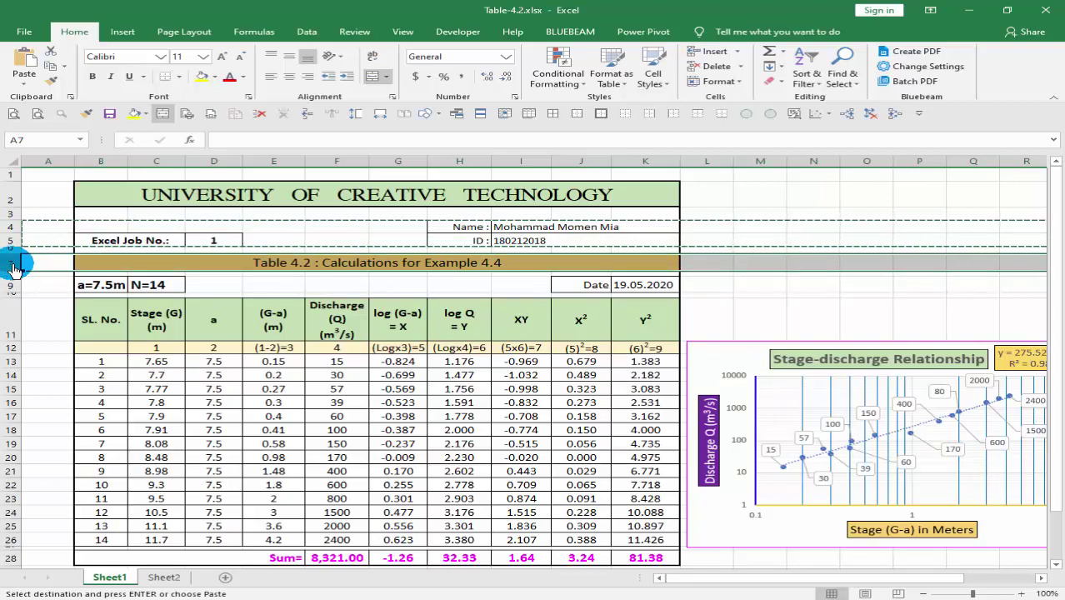
pyautogui.click(164, 576)
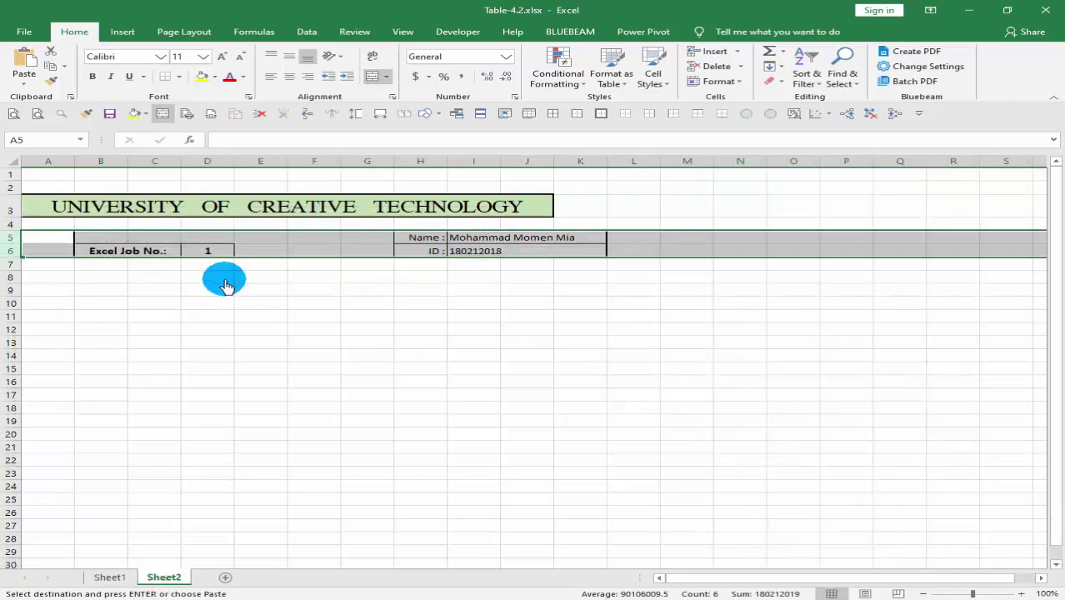
pyautogui.click(225, 285)
pyautogui.click(106, 277)
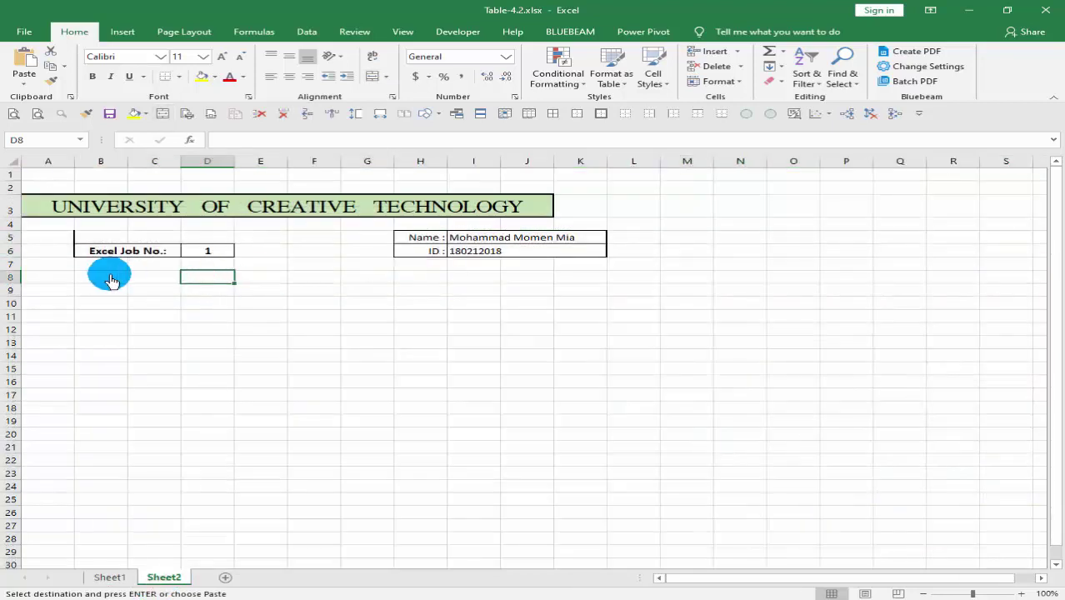
pyautogui.click(11, 277)
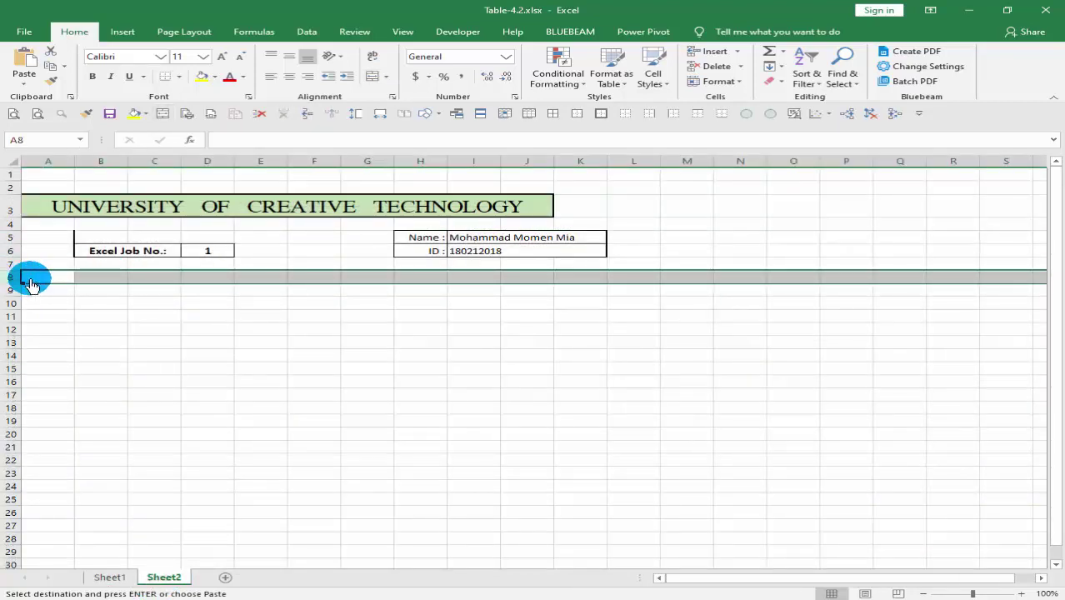
pyautogui.hotkey('ctrl', 'v')
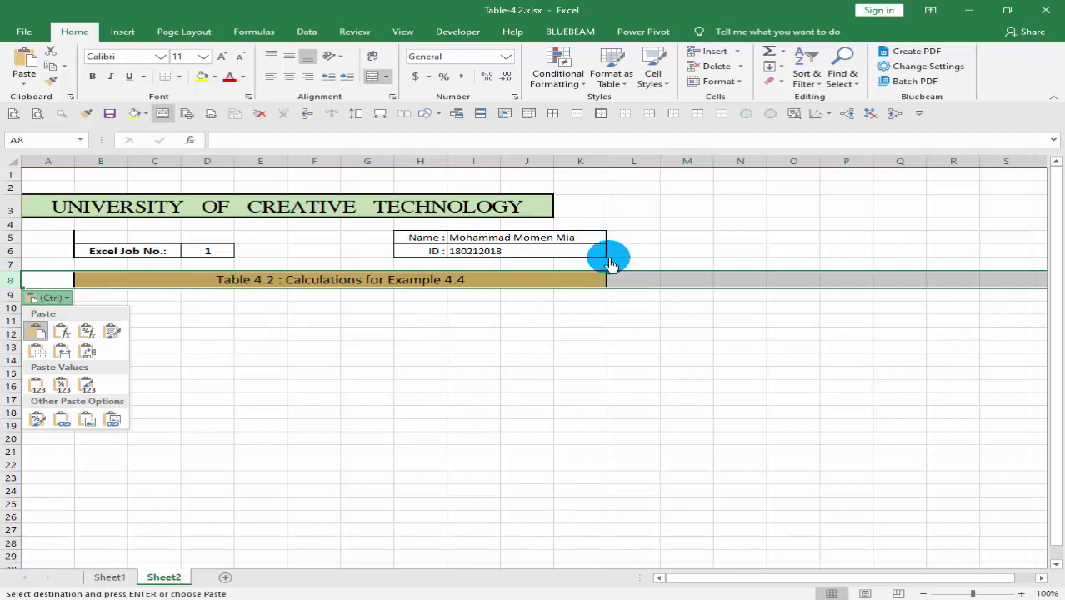
pyautogui.press('Escape')
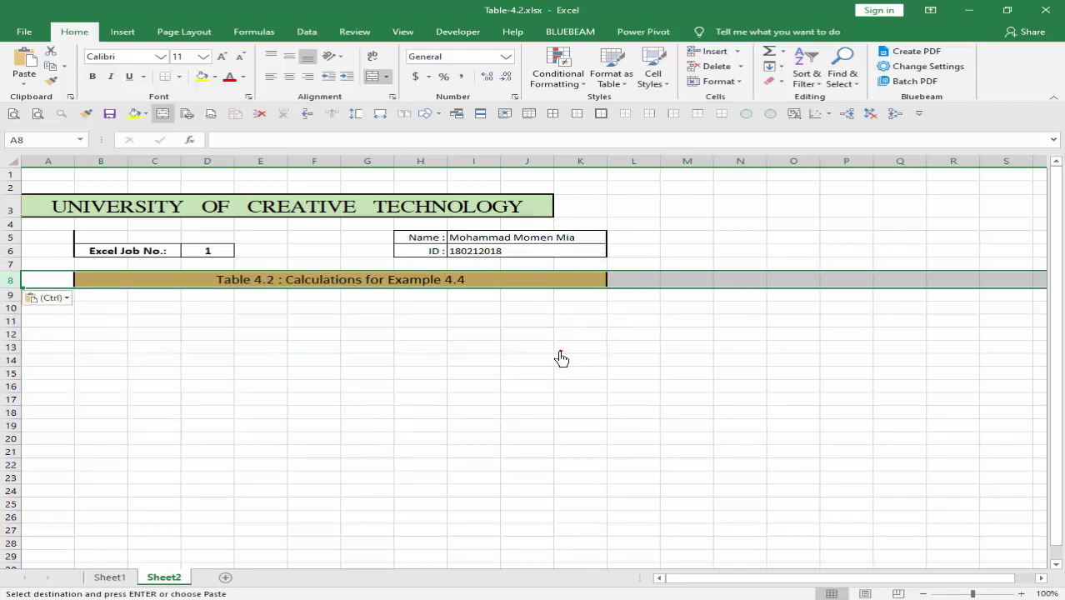
# Paste the a=7.5m, N=14, Date 19.05.2020 row into row 10 of Sheet2
pyautogui.click(109, 577)
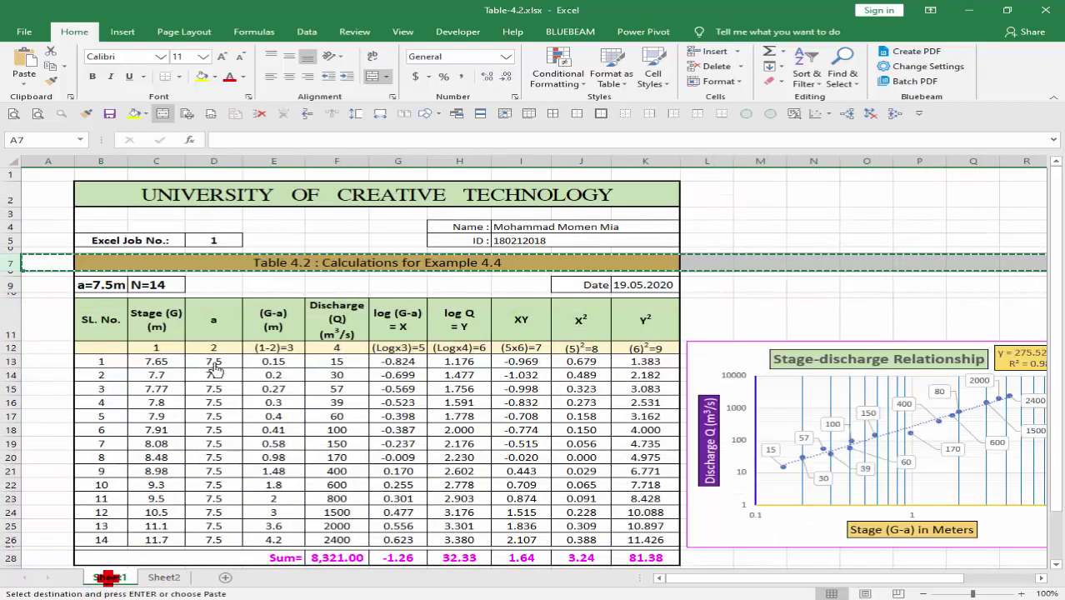
pyautogui.click(100, 285)
pyautogui.click(8, 286)
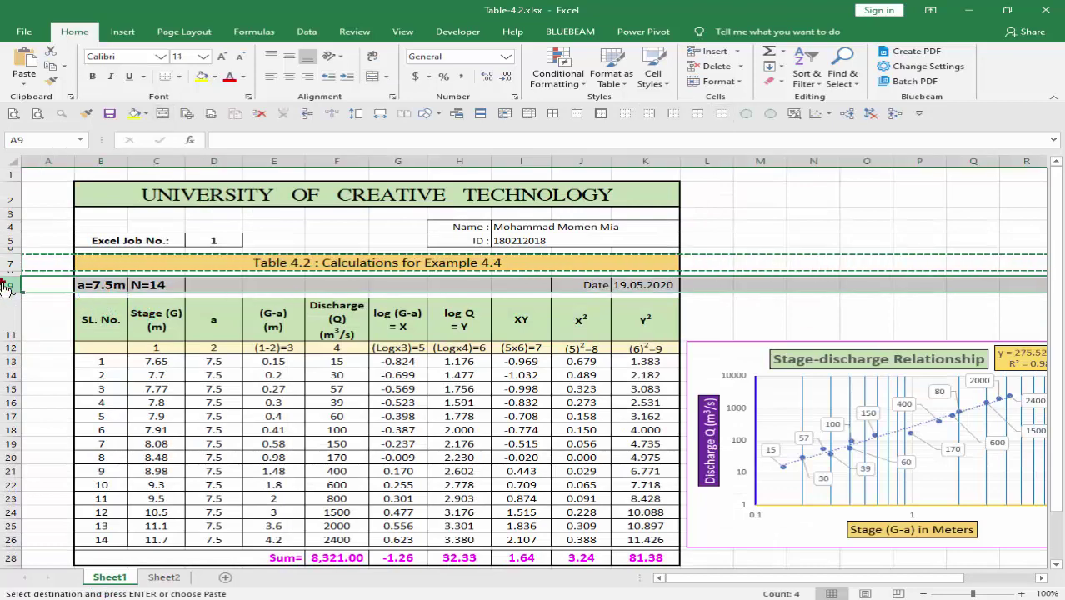
pyautogui.hotkey('ctrl', 'c')
pyautogui.click(164, 577)
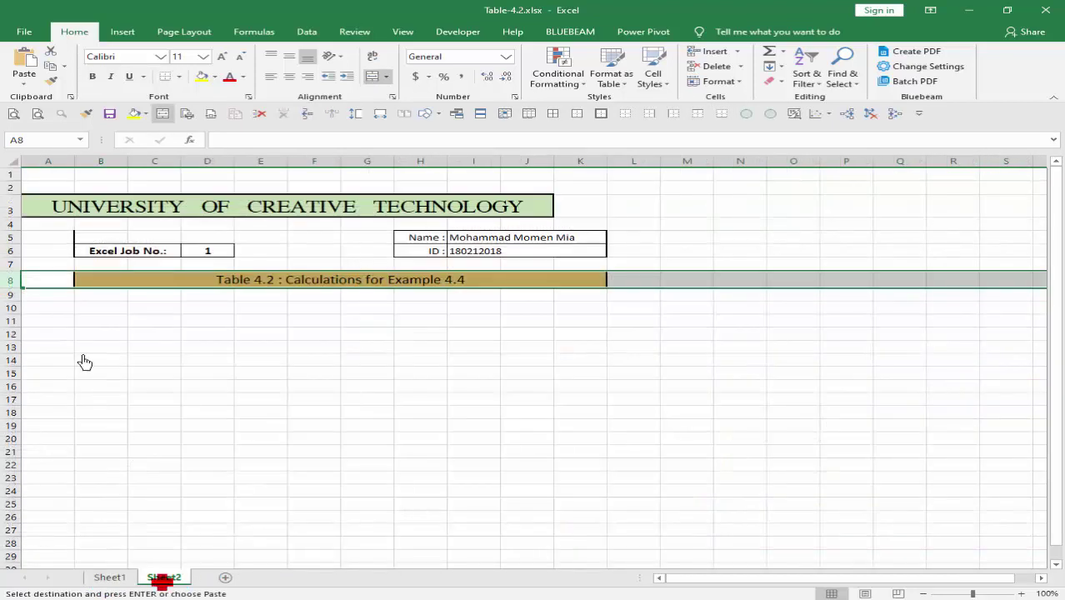
pyautogui.click(17, 311)
pyautogui.hotkey('ctrl', 'v')
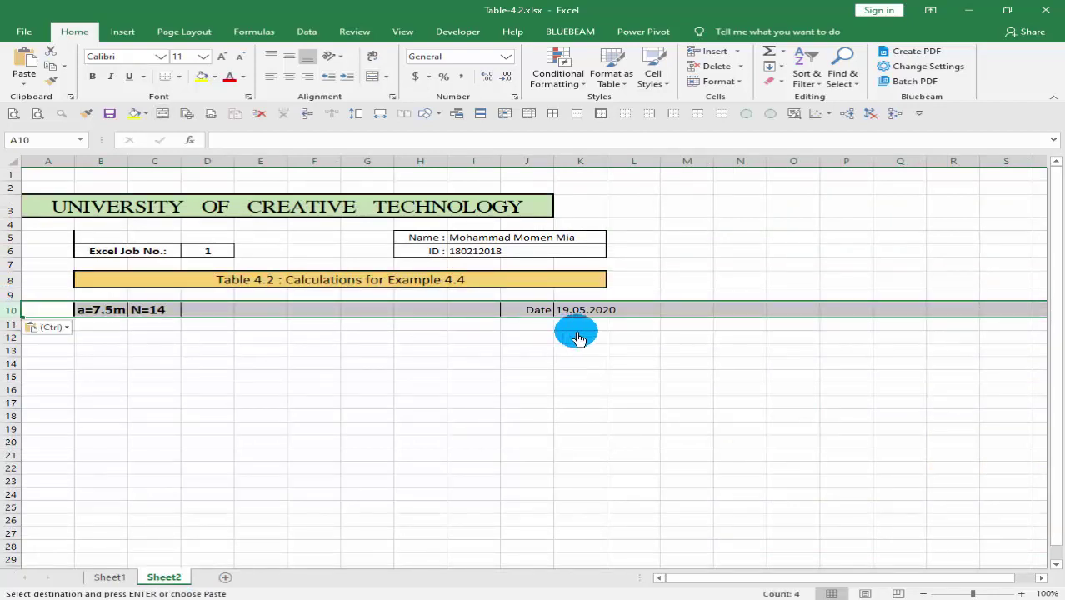
pyautogui.click(382, 215)
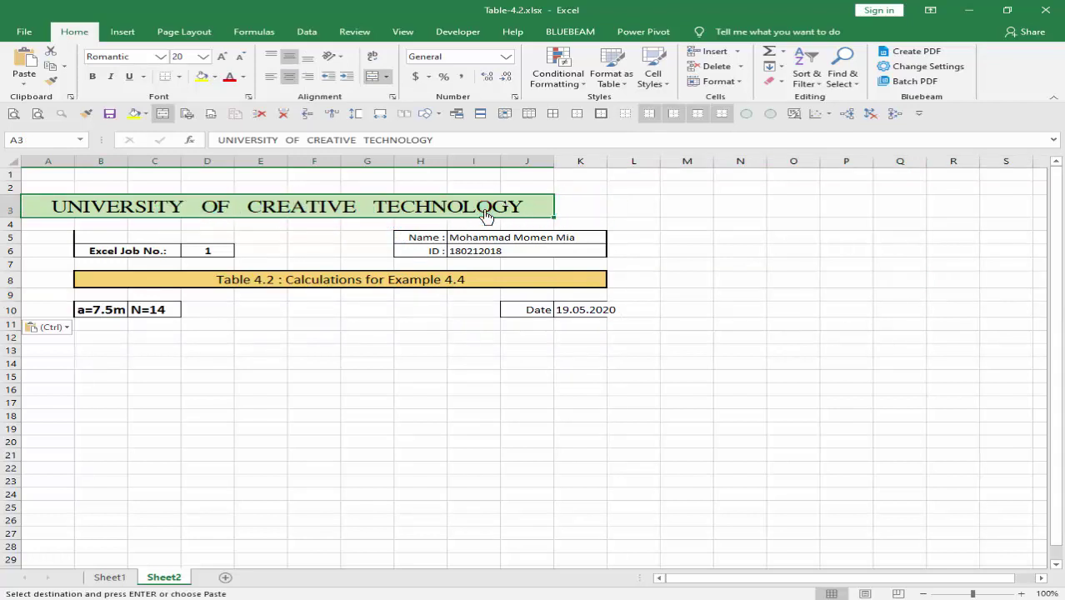
# Toggle Merge & Center on the title across A3:K3, then undo the last two edits
pyautogui.moveTo(536, 215); pyautogui.dragTo(575, 213)
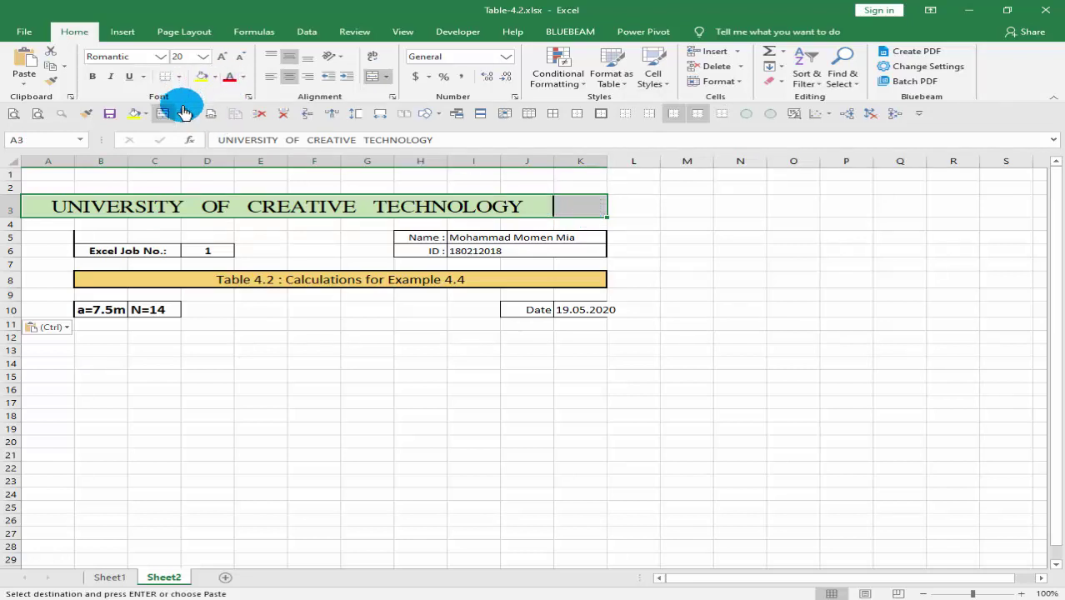
pyautogui.click(374, 77)
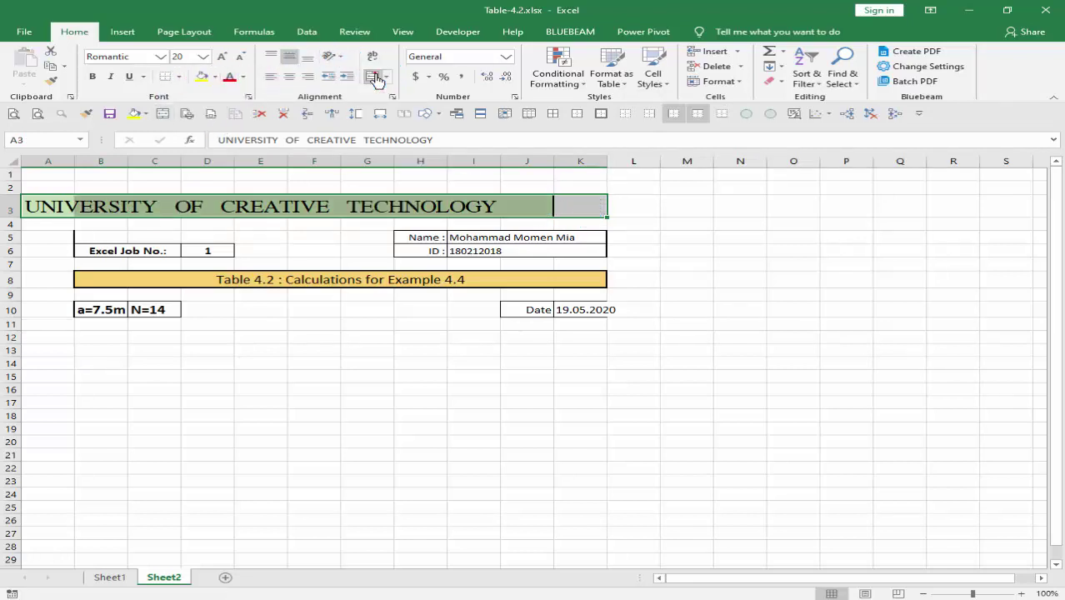
pyautogui.click(374, 77)
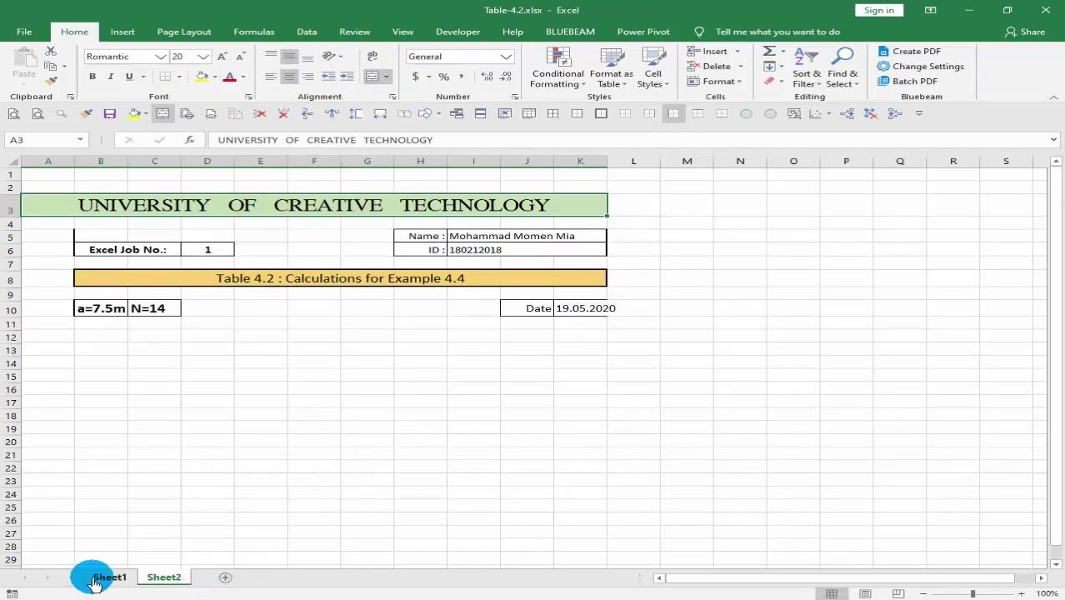
pyautogui.hotkey('ctrl', 'z')
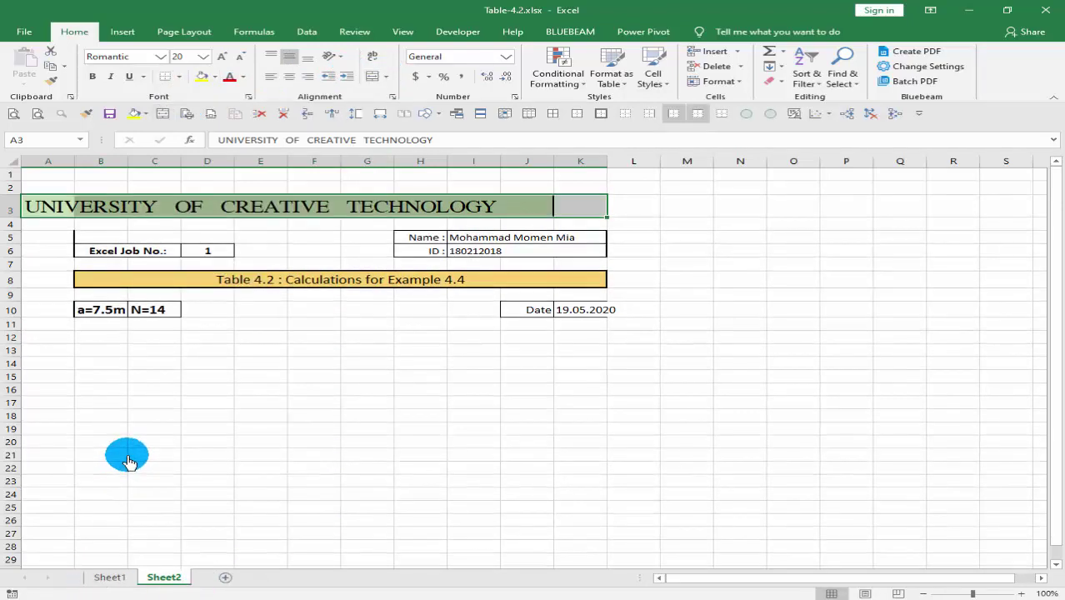
pyautogui.hotkey('ctrl', 'z')
pyautogui.hotkey('ctrl', 'z')
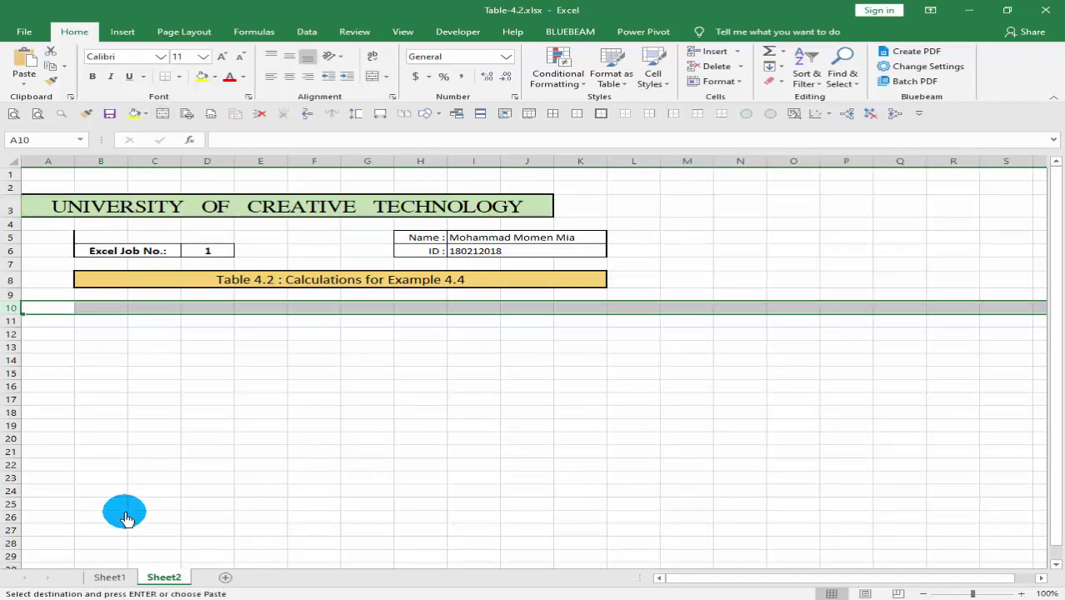
# Paste Sheet1's formatted title row 2 into row 3 of Sheet2, then go back to Sheet1
pyautogui.click(109, 577)
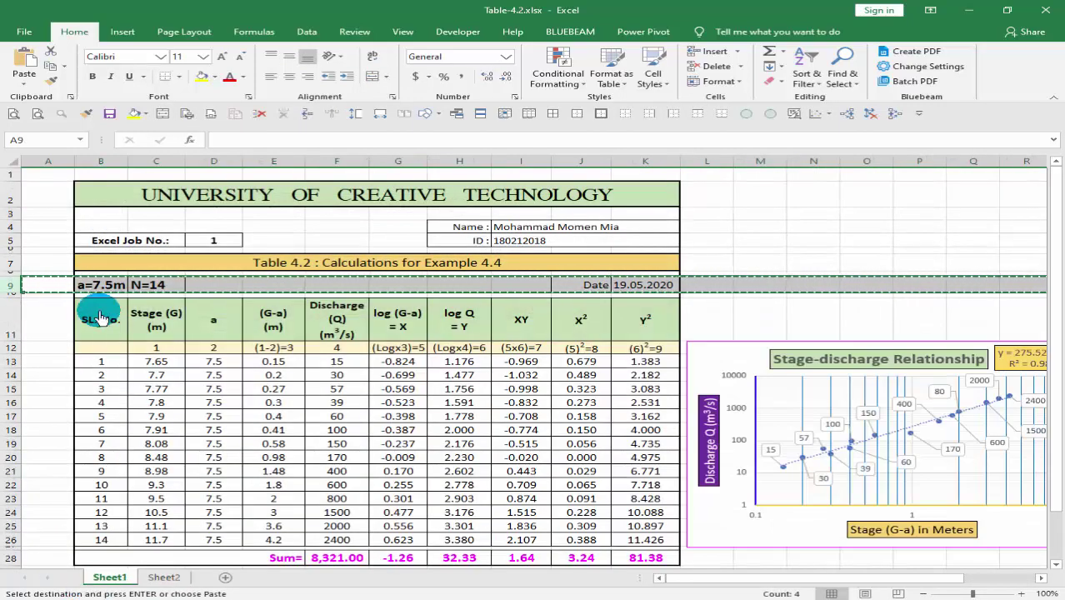
pyautogui.click(13, 200)
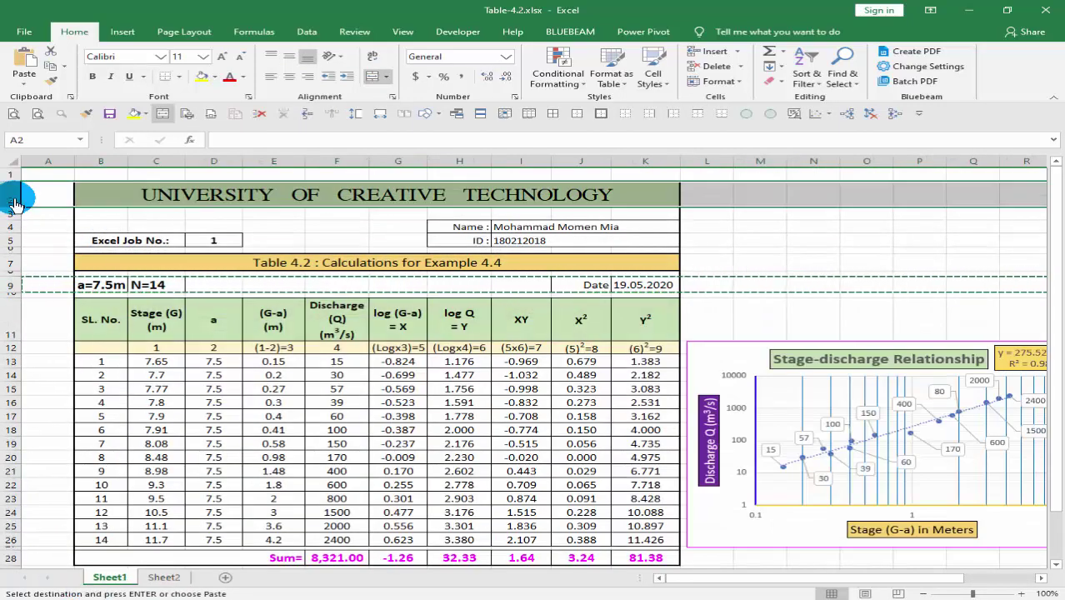
pyautogui.click(164, 577)
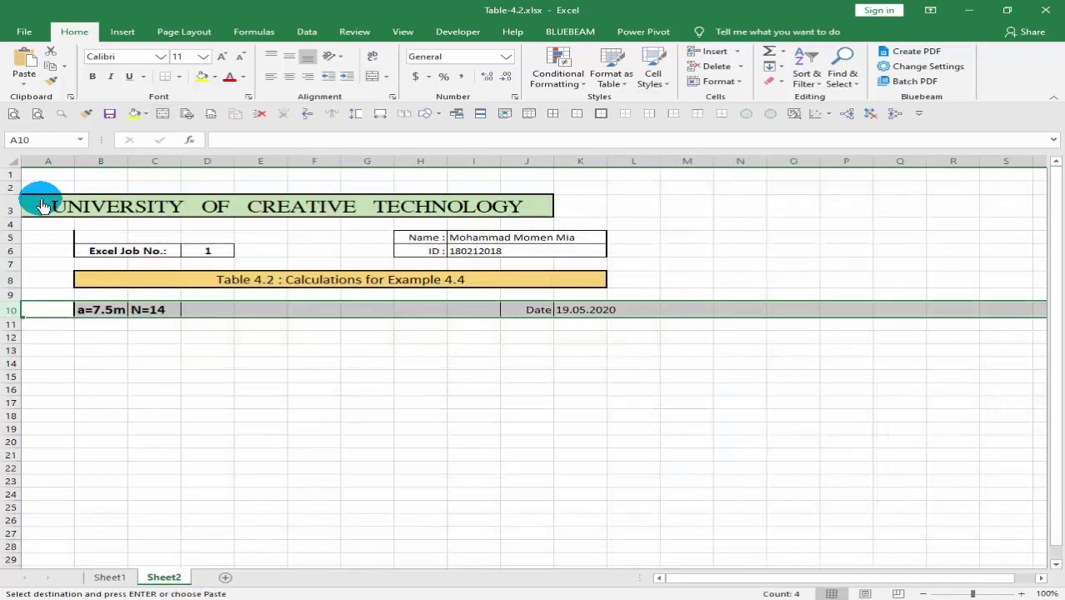
pyautogui.click(9, 209)
pyautogui.hotkey('ctrl', 'v')
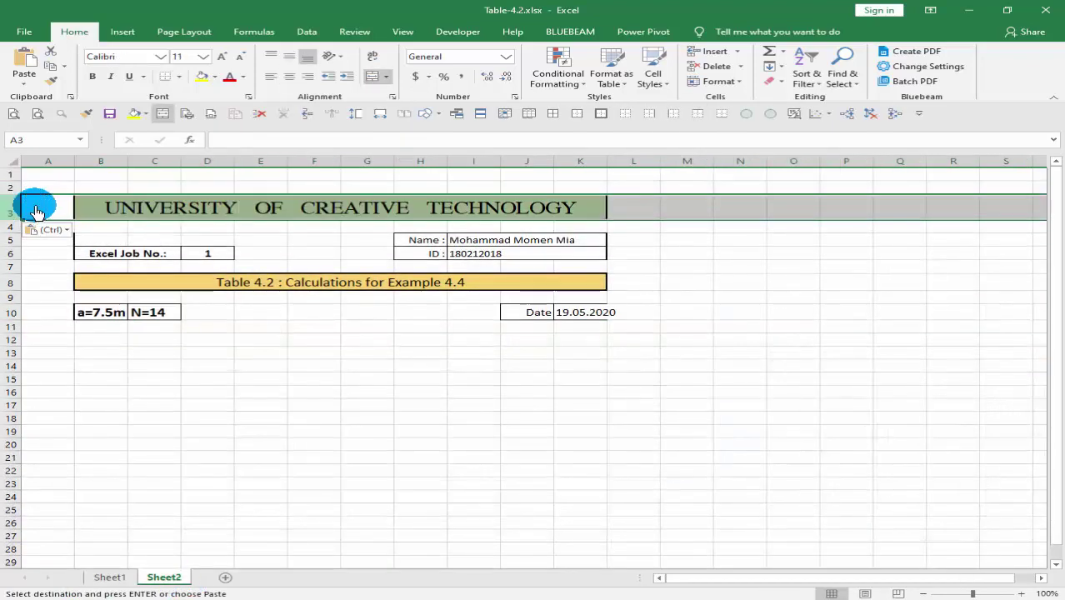
pyautogui.click(367, 339)
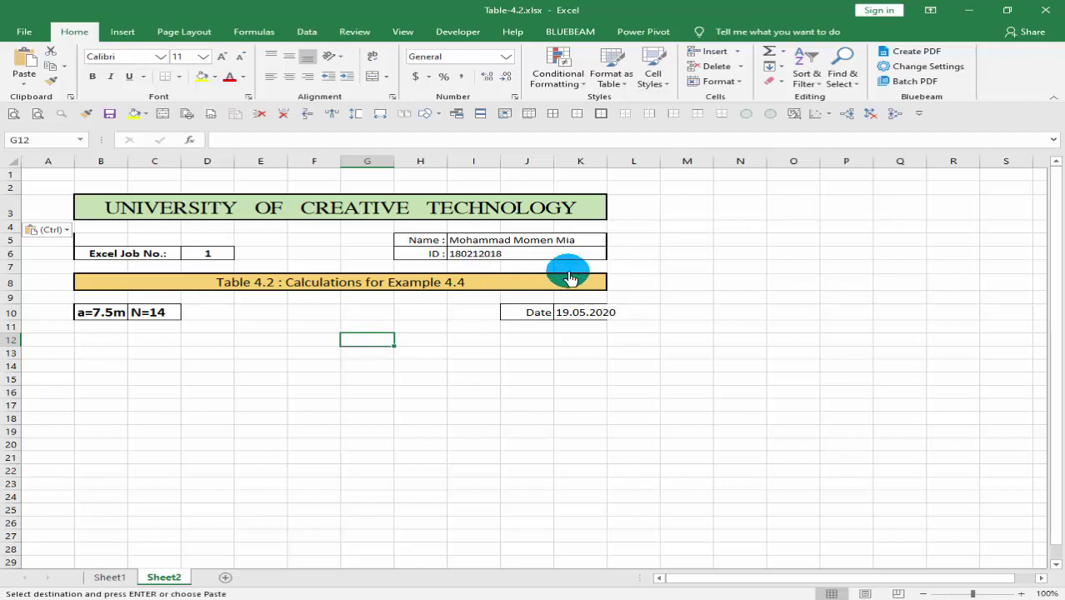
pyautogui.scroll(-1, 463, 338)
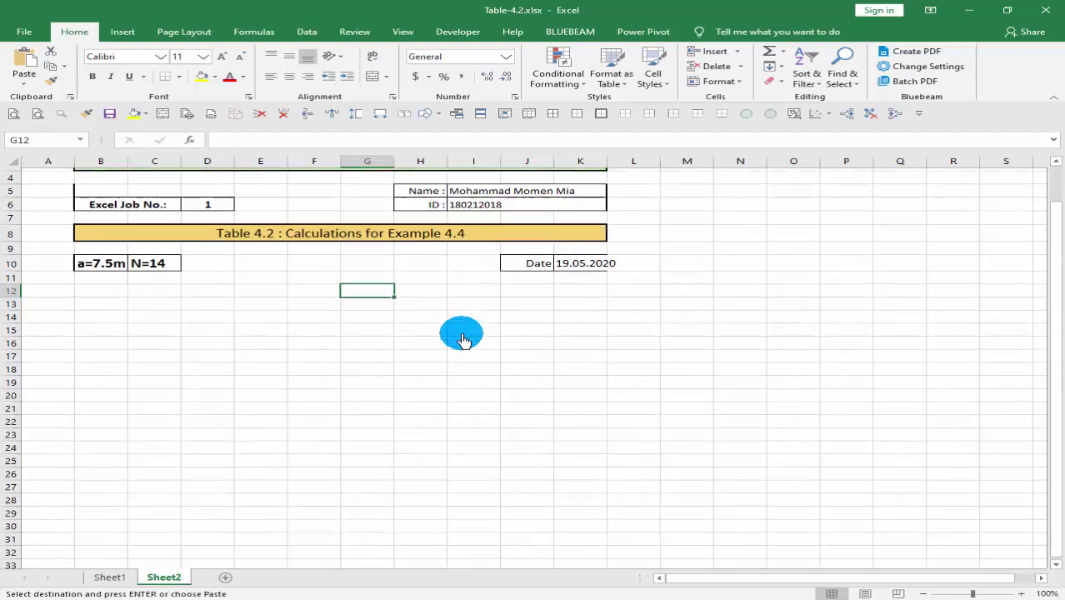
pyautogui.click(109, 575)
pyautogui.click(100, 328)
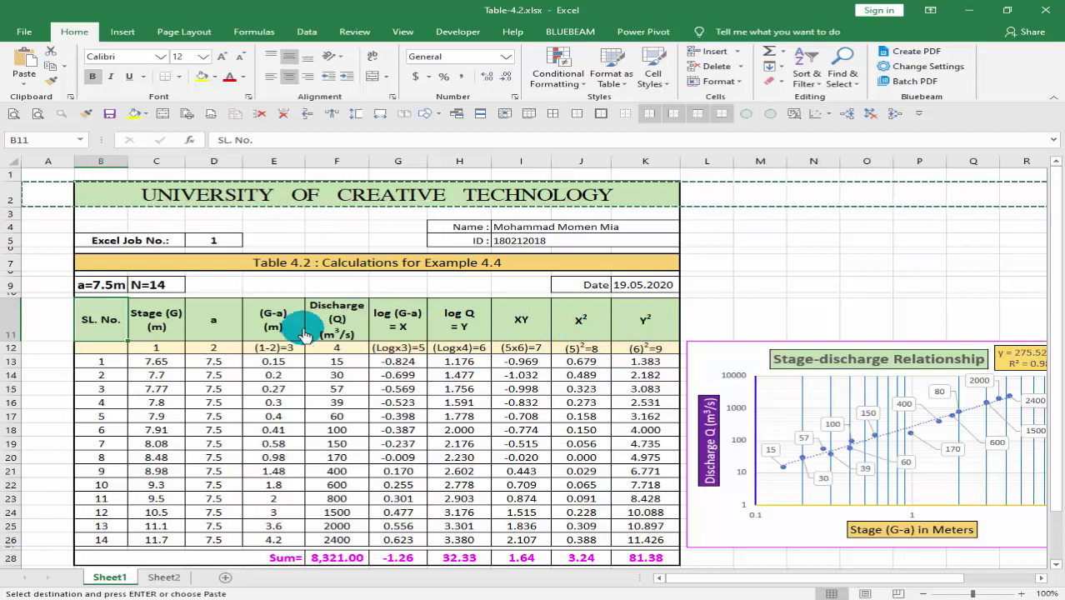
# Paste Sheet1's header row 11 (SL. No. through Y²) into row 12 of Sheet2
pyautogui.click(11, 322)
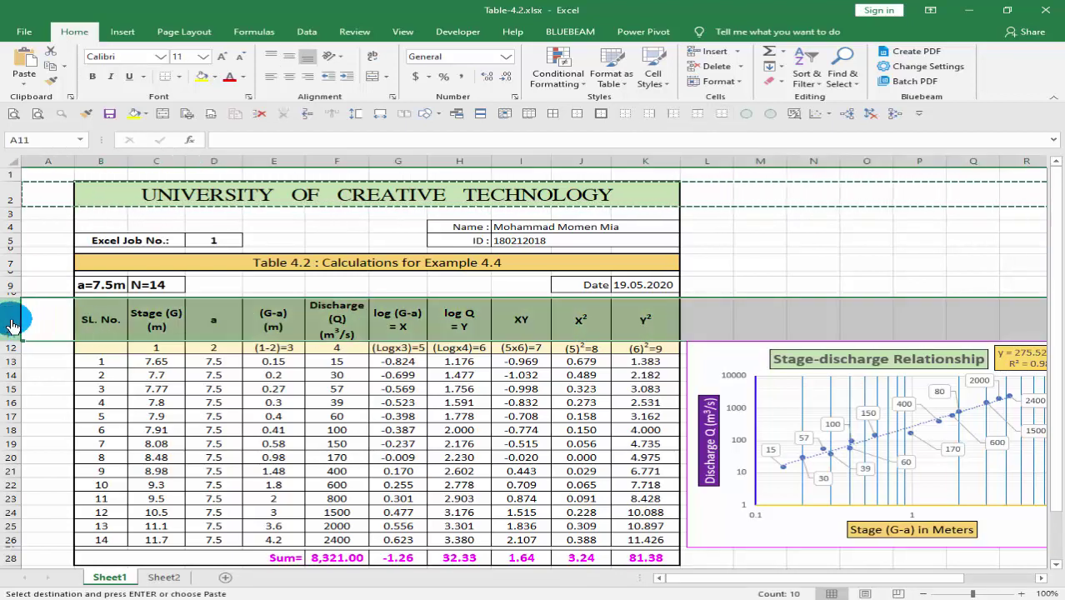
pyautogui.click(154, 577)
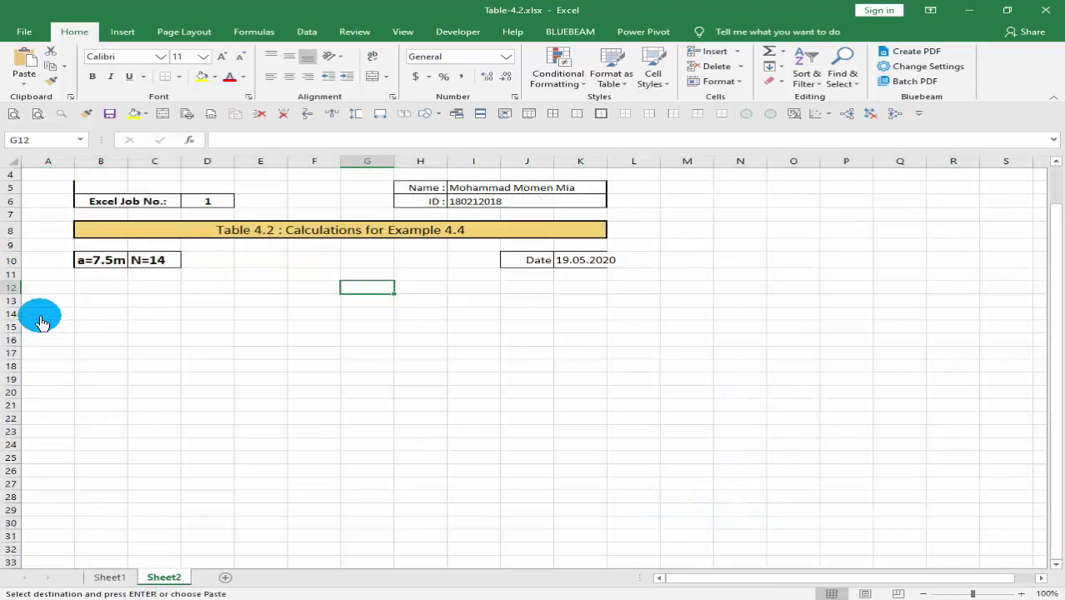
pyautogui.click(5, 288)
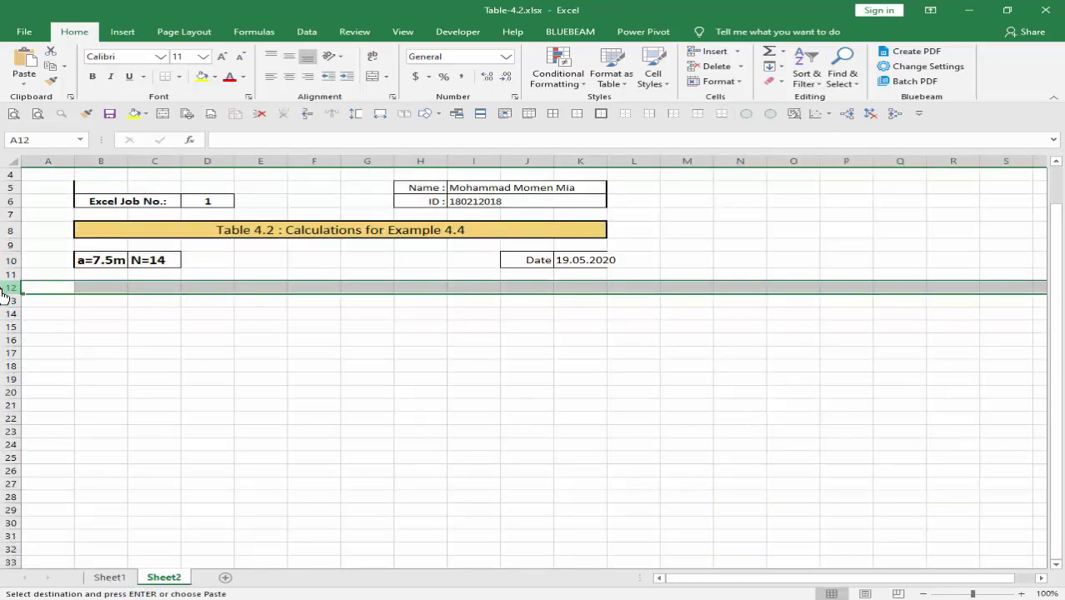
pyautogui.hotkey('ctrl', 'v')
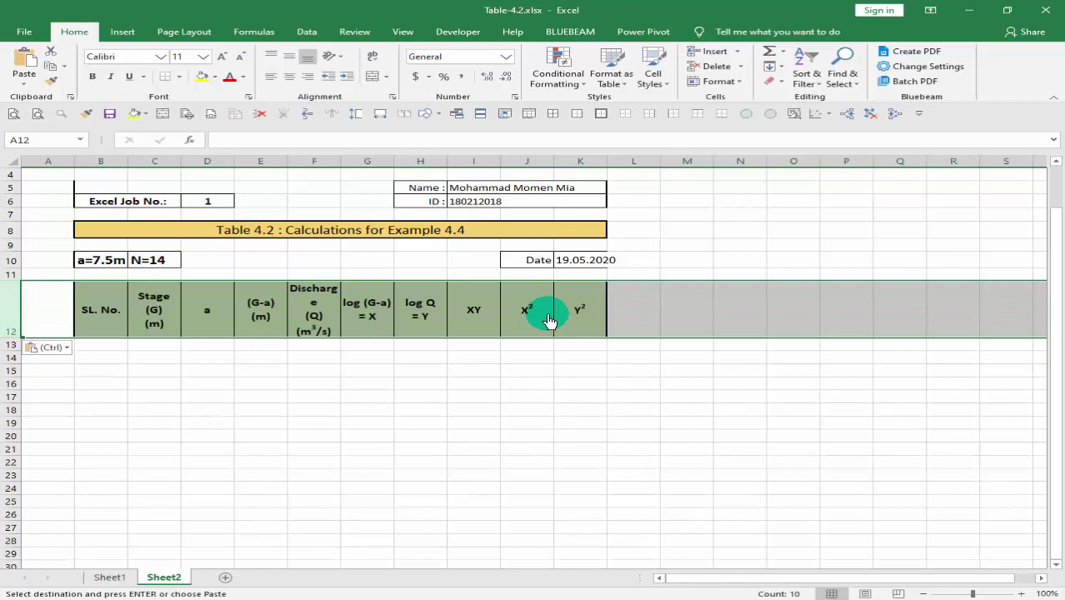
pyautogui.click(112, 577)
pyautogui.scroll(-1, 179, 358)
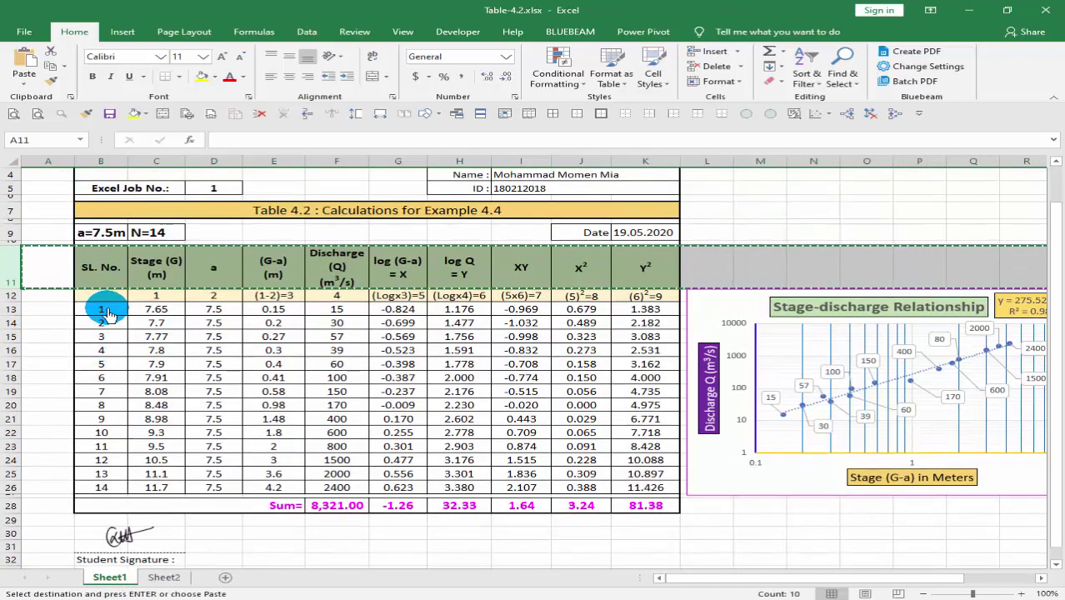
# Enter 1 in B14, fill the series down to B28, and select the surplus 15
pyautogui.click(164, 578)
pyautogui.click(99, 358)
pyautogui.click(107, 354)
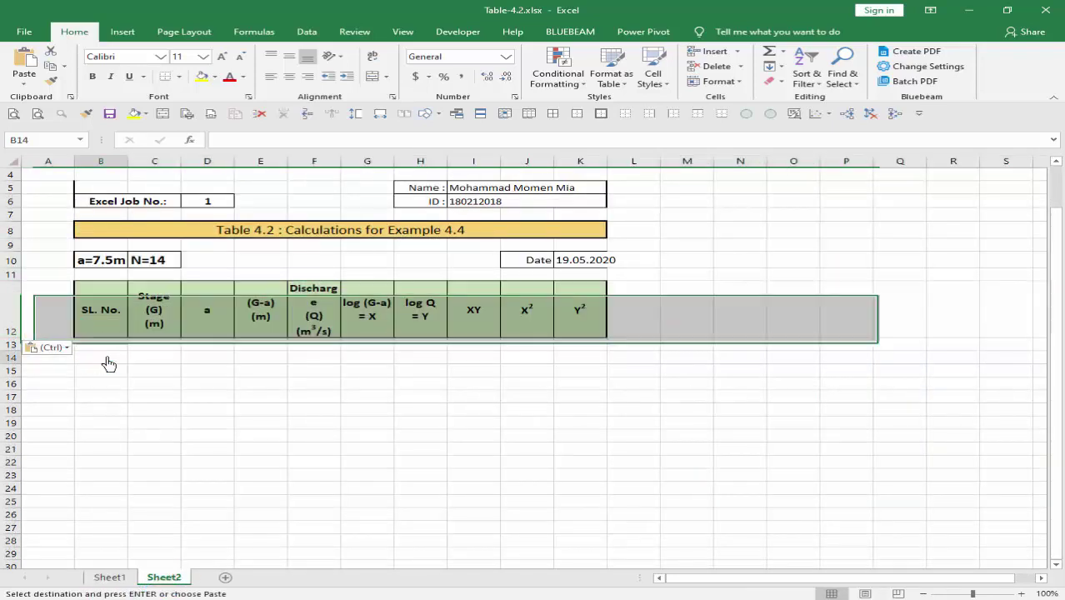
pyautogui.write('1')
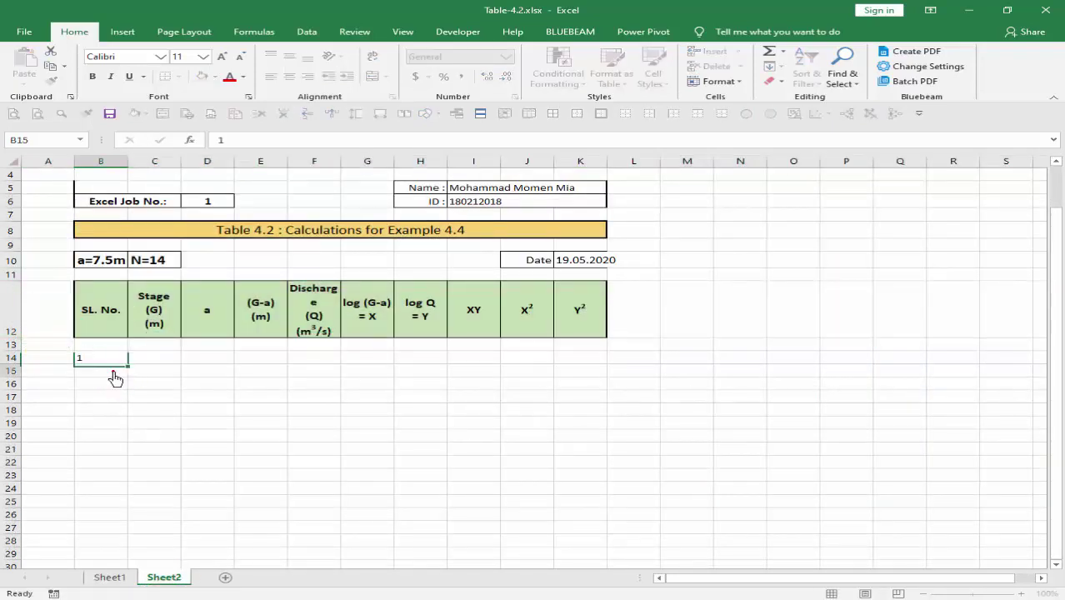
pyautogui.press('Return')
pyautogui.write('2')
pyautogui.press('Escape')
pyautogui.click(108, 359)
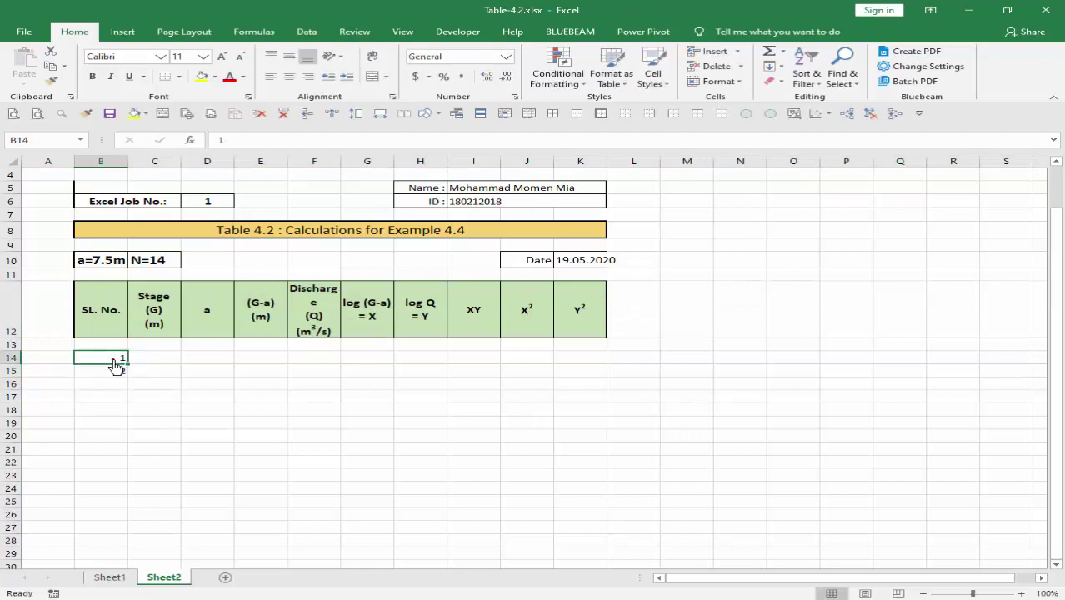
pyautogui.moveTo(117, 366); pyautogui.dragTo(123, 543)
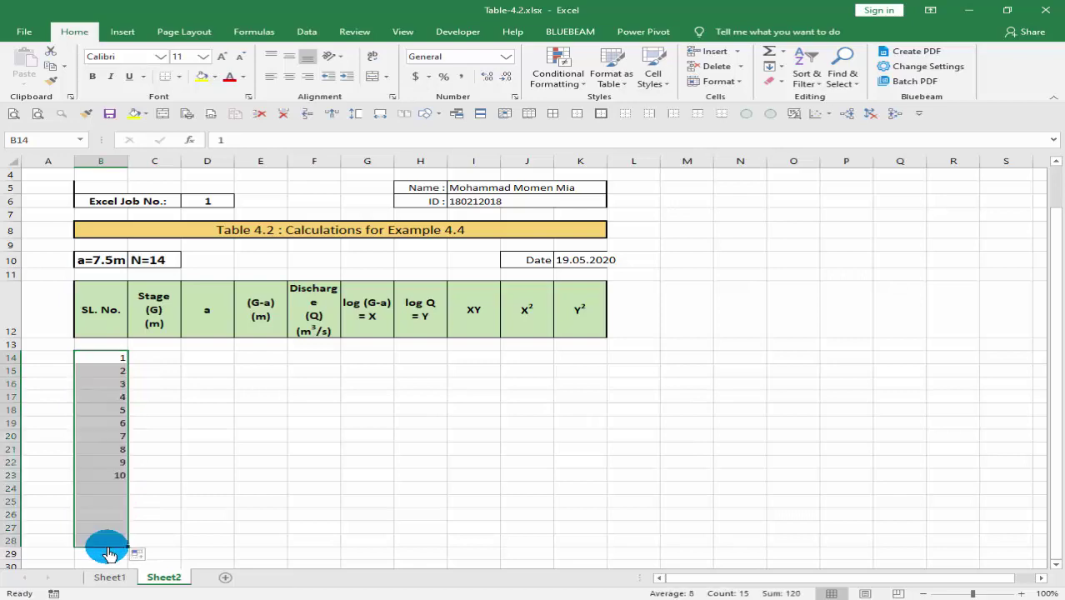
pyautogui.scroll(-1, 188, 433)
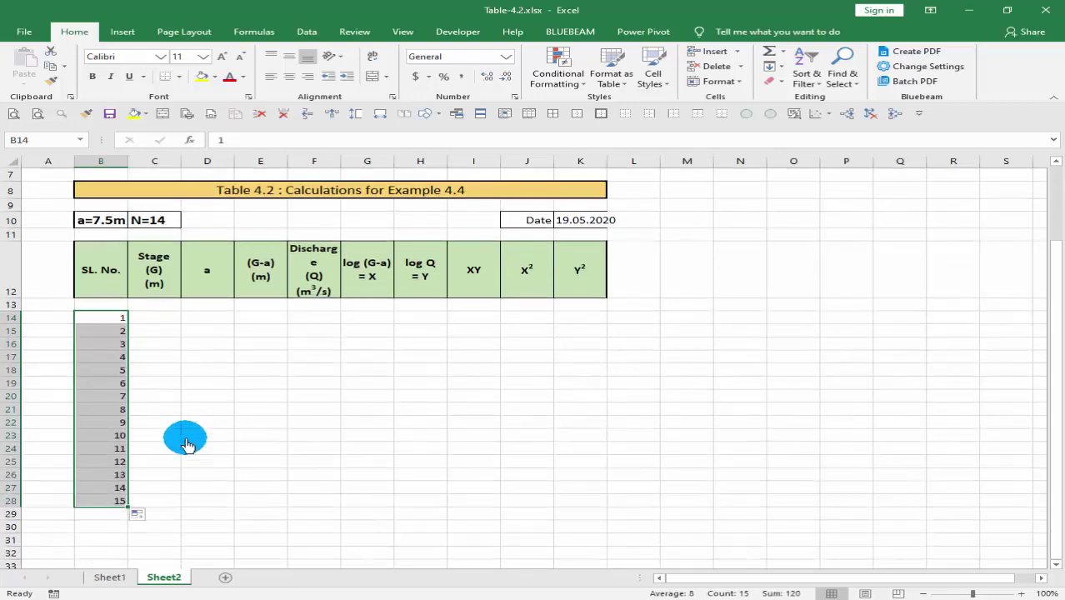
pyautogui.click(104, 578)
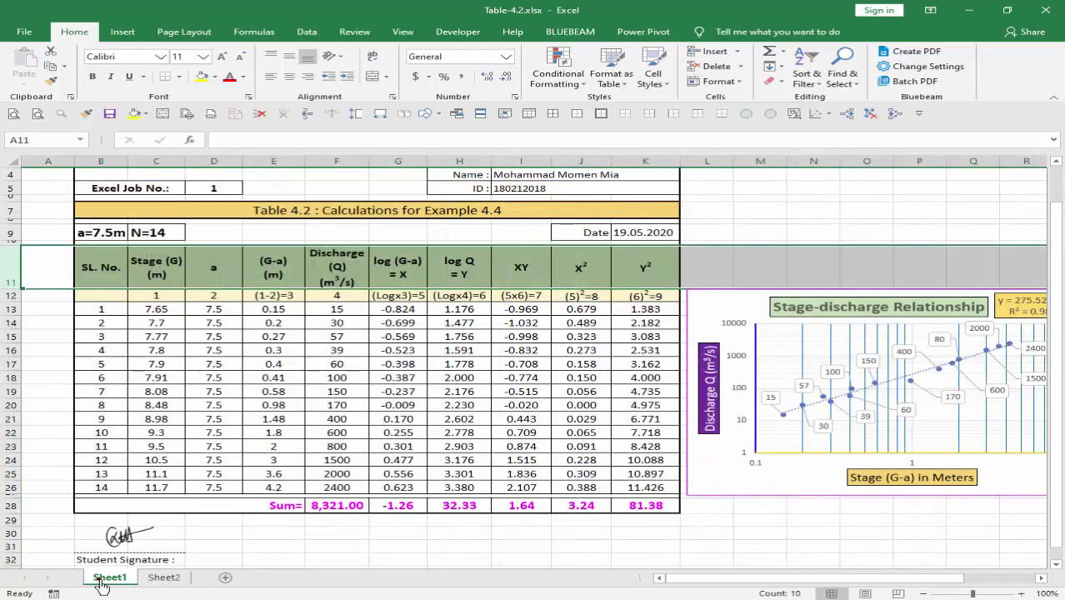
pyautogui.click(158, 577)
pyautogui.click(117, 503)
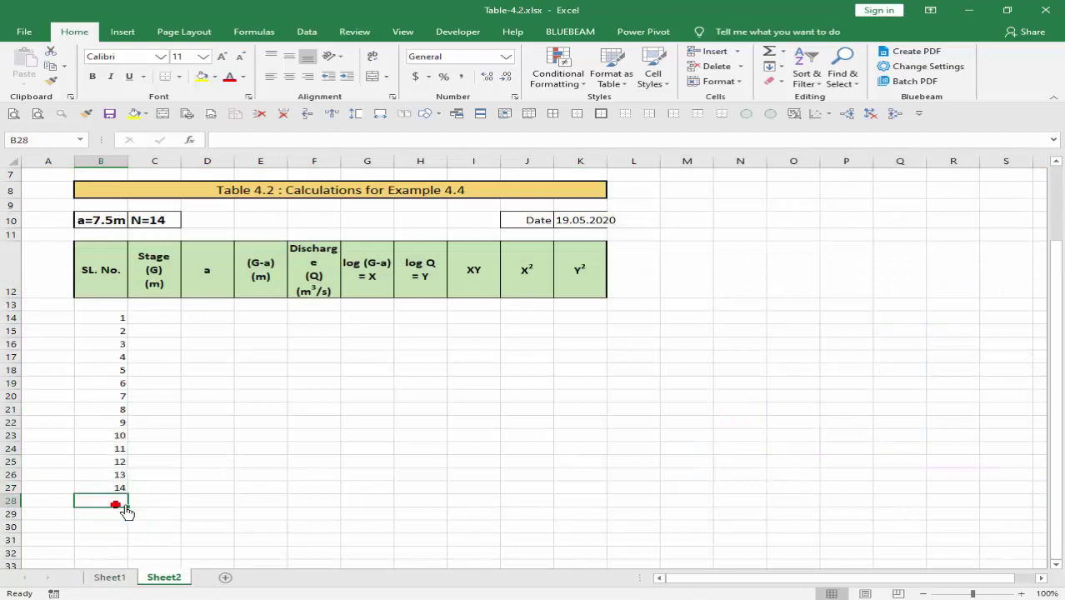
# Paste Sheet1's column-number row 12 (1, 2, (1-2)=3 … (6)²=9) into row 13 of Sheet2
pyautogui.click(109, 577)
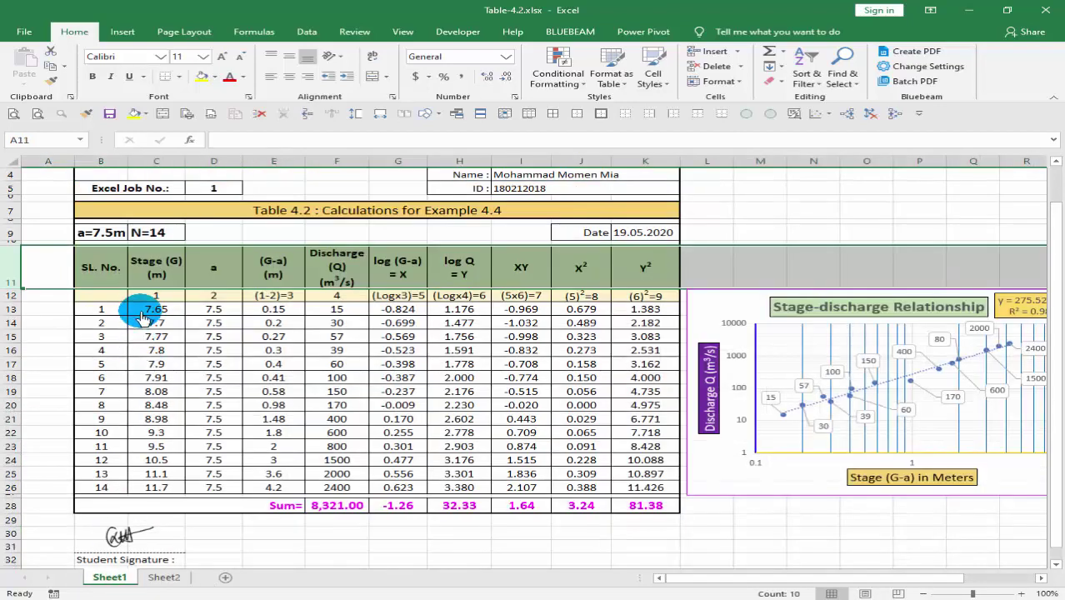
pyautogui.click(152, 296)
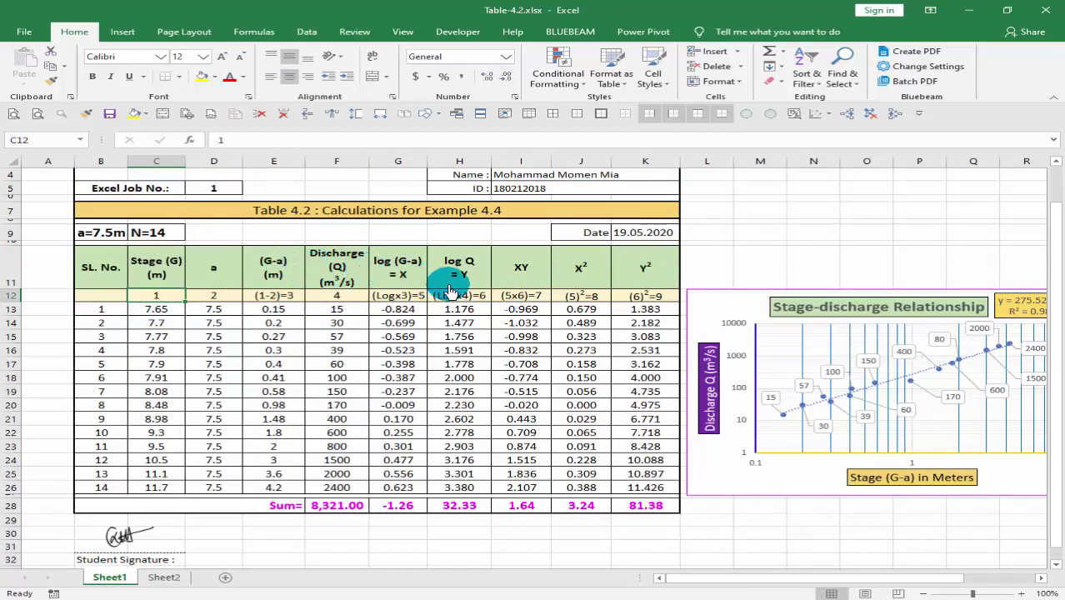
pyautogui.click(12, 297)
pyautogui.hotkey('ctrl', 'c')
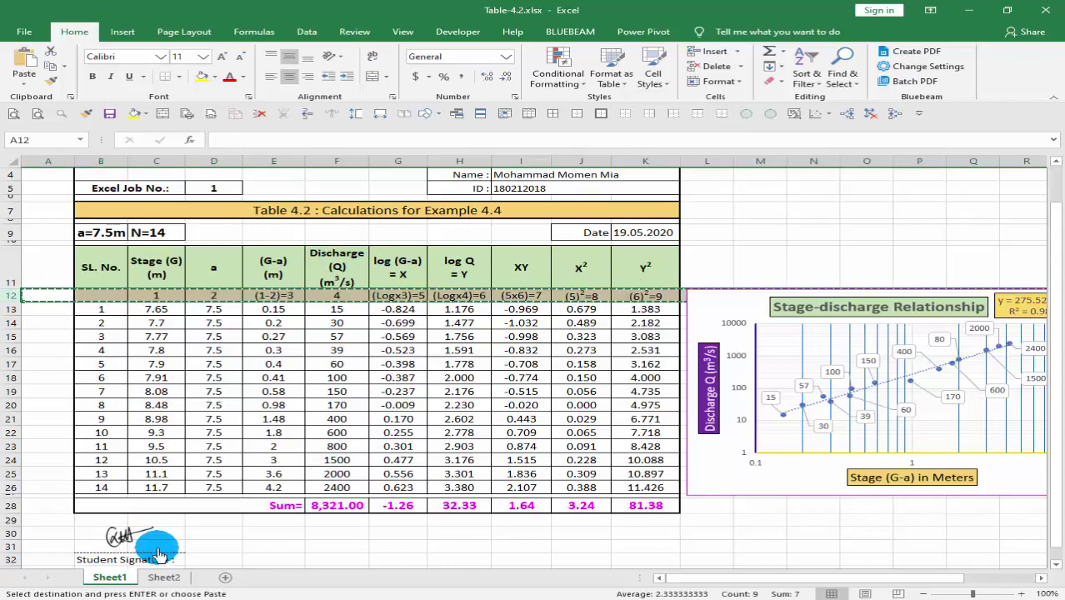
pyautogui.click(164, 578)
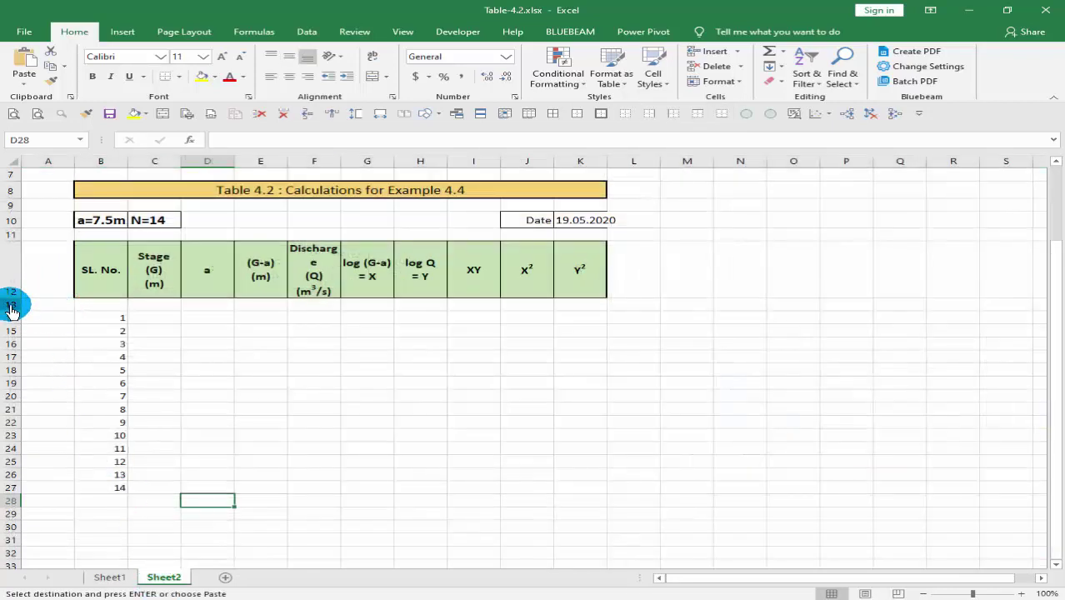
pyautogui.click(15, 305)
pyautogui.hotkey('ctrl', 'v')
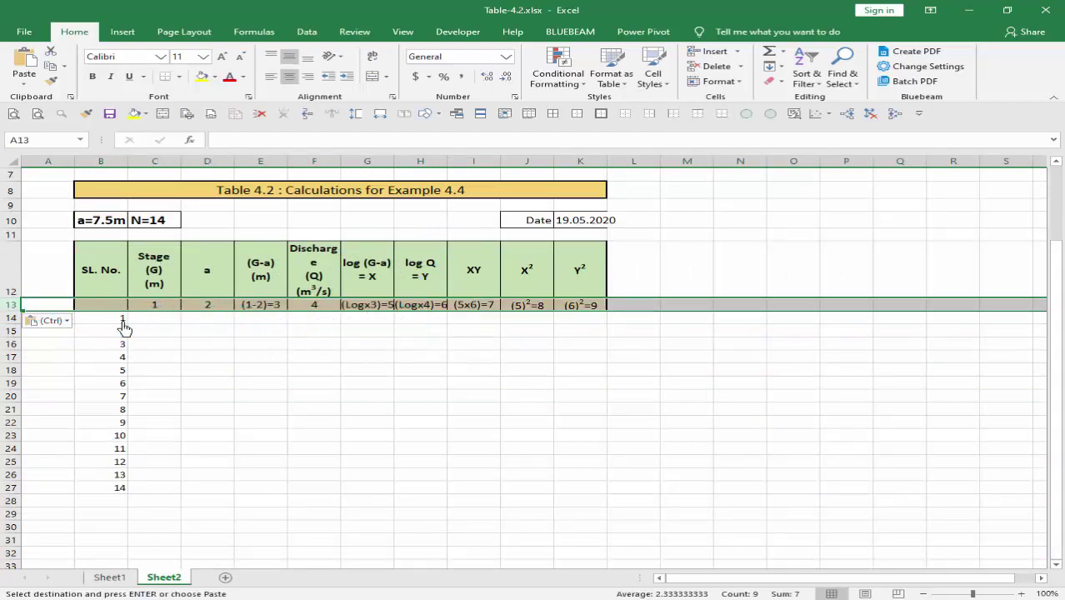
# Centre the serial numbers in B14:B27 horizontally and vertically
pyautogui.moveTo(122, 321); pyautogui.dragTo(119, 487)
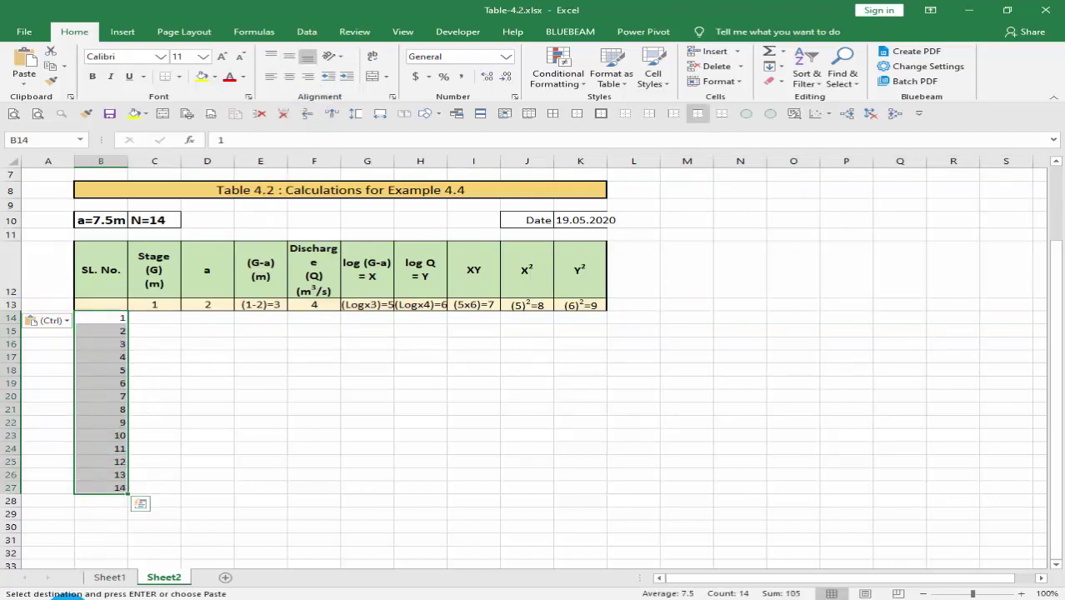
pyautogui.click(289, 77)
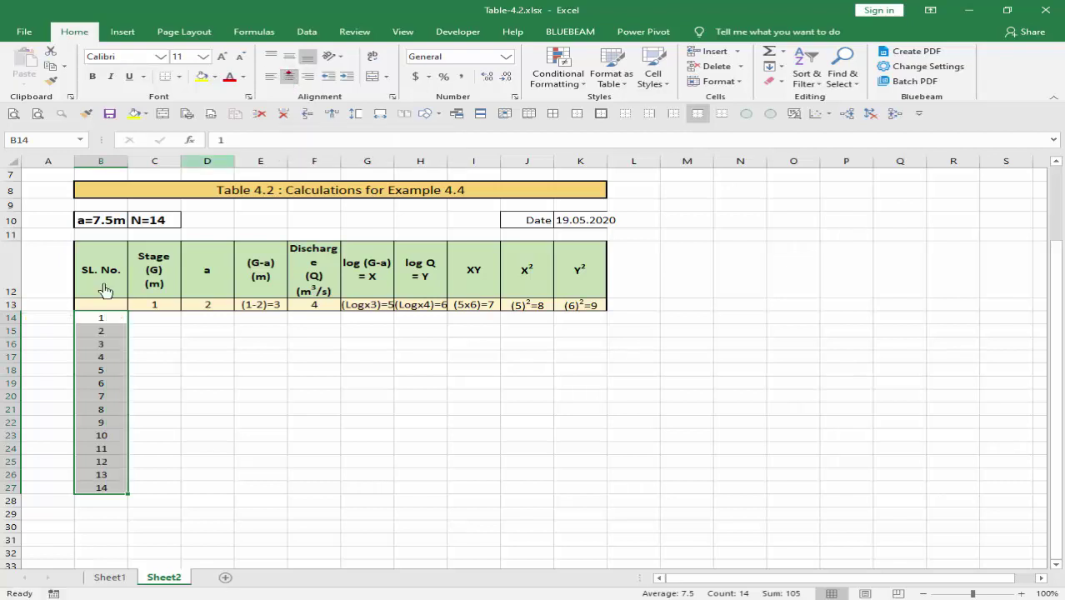
pyautogui.click(285, 58)
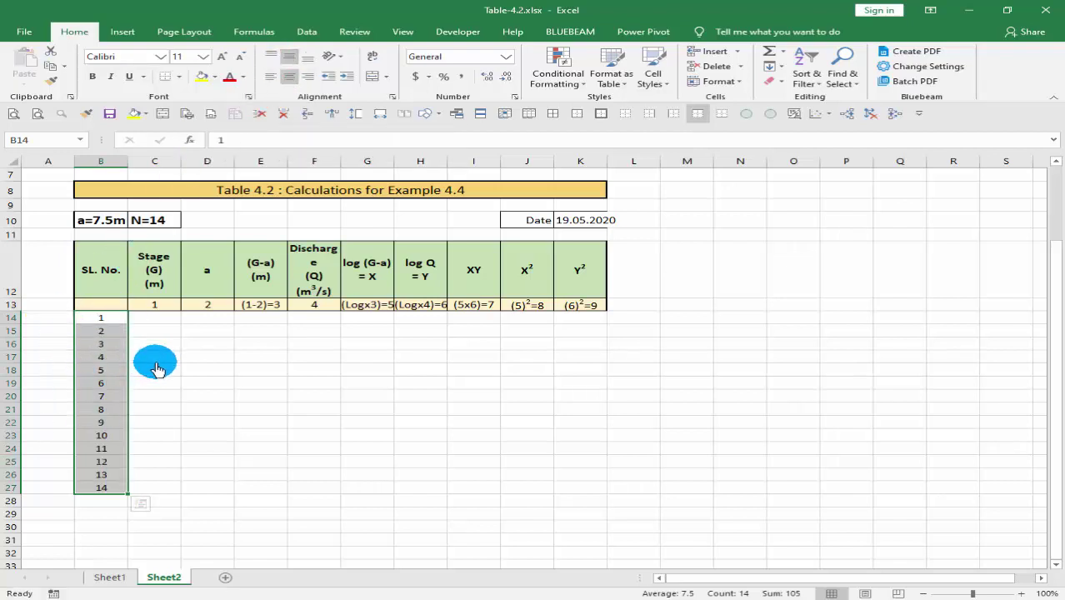
# Paste the 14 Stage (G) values from Sheet1's column C into C14:C27 on Sheet2
pyautogui.click(113, 584)
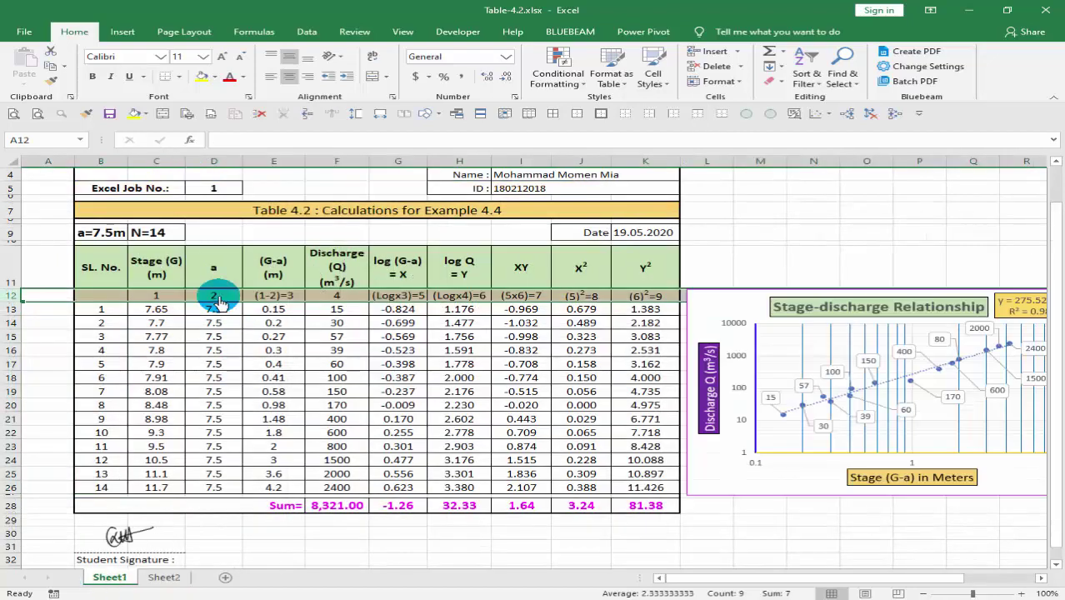
pyautogui.click(162, 351)
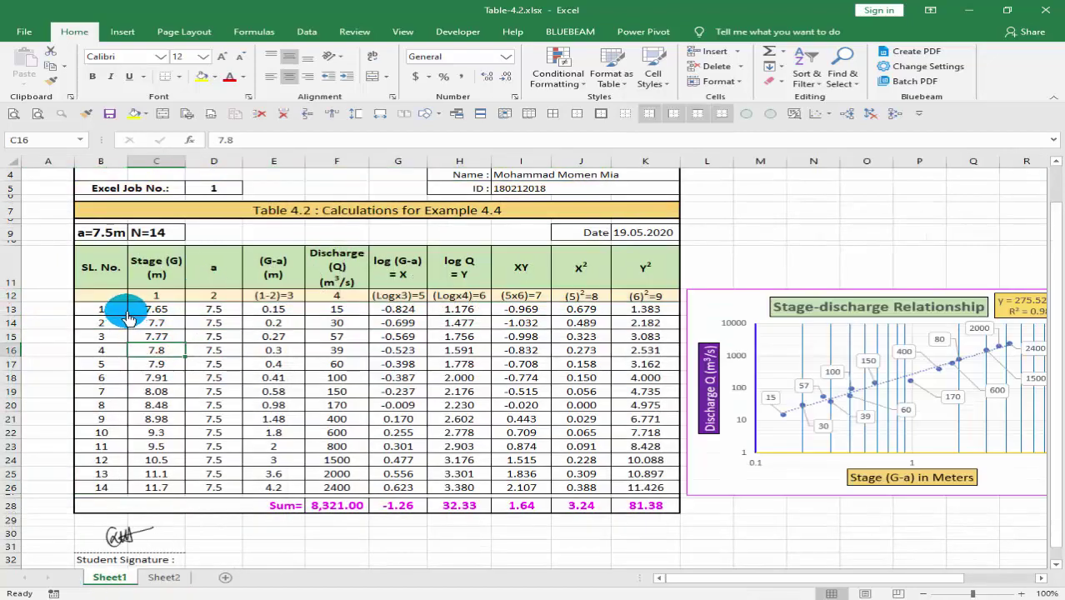
pyautogui.click(157, 310)
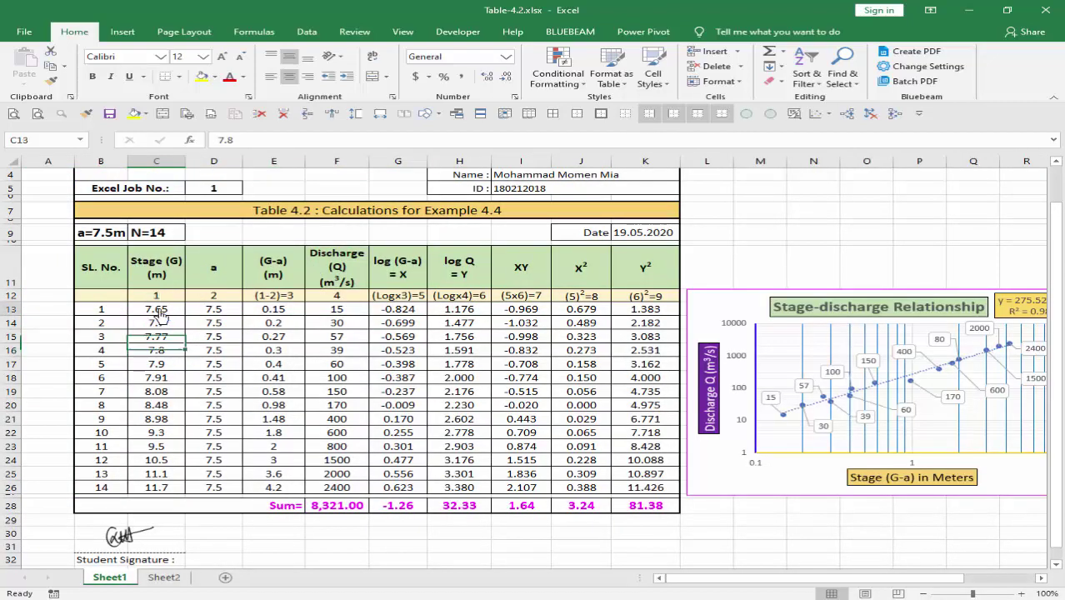
pyautogui.moveTo(160, 315); pyautogui.dragTo(181, 490)
pyautogui.hotkey('ctrl', 'c')
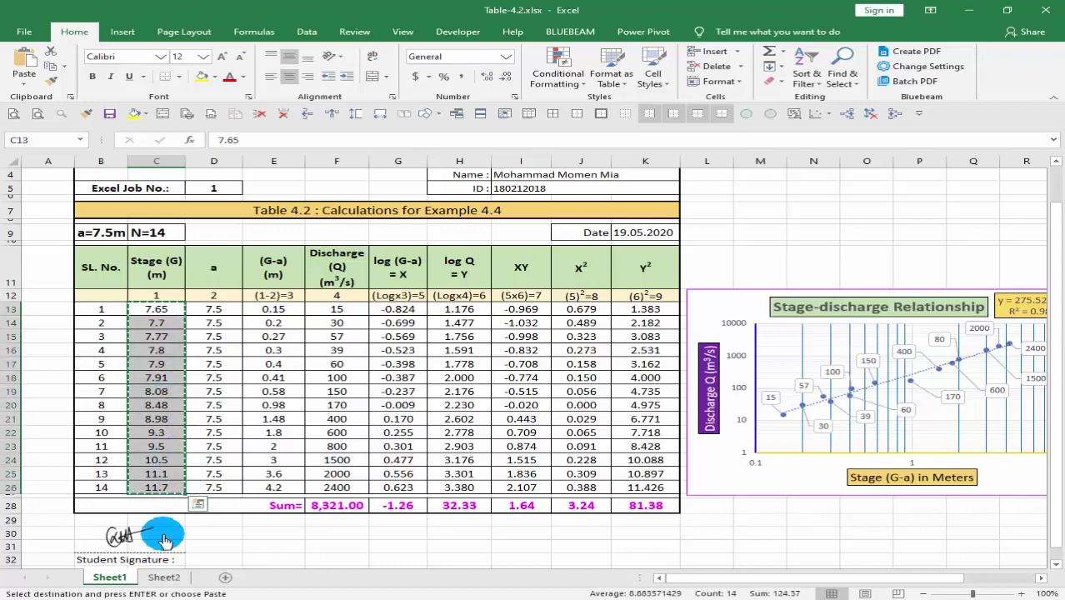
pyautogui.click(164, 577)
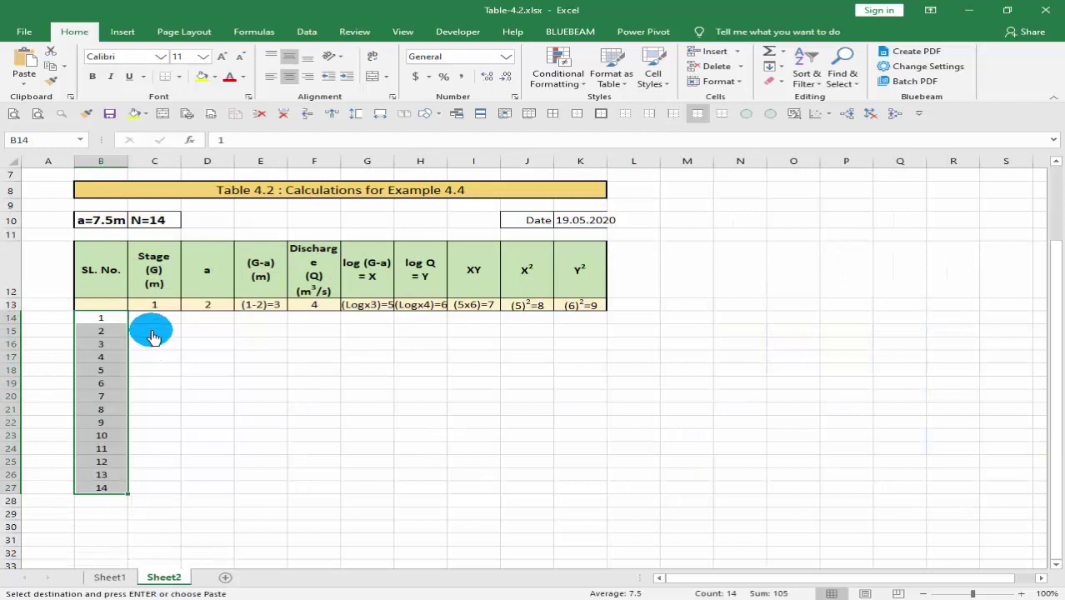
pyautogui.click(153, 318)
pyautogui.hotkey('ctrl', 'v')
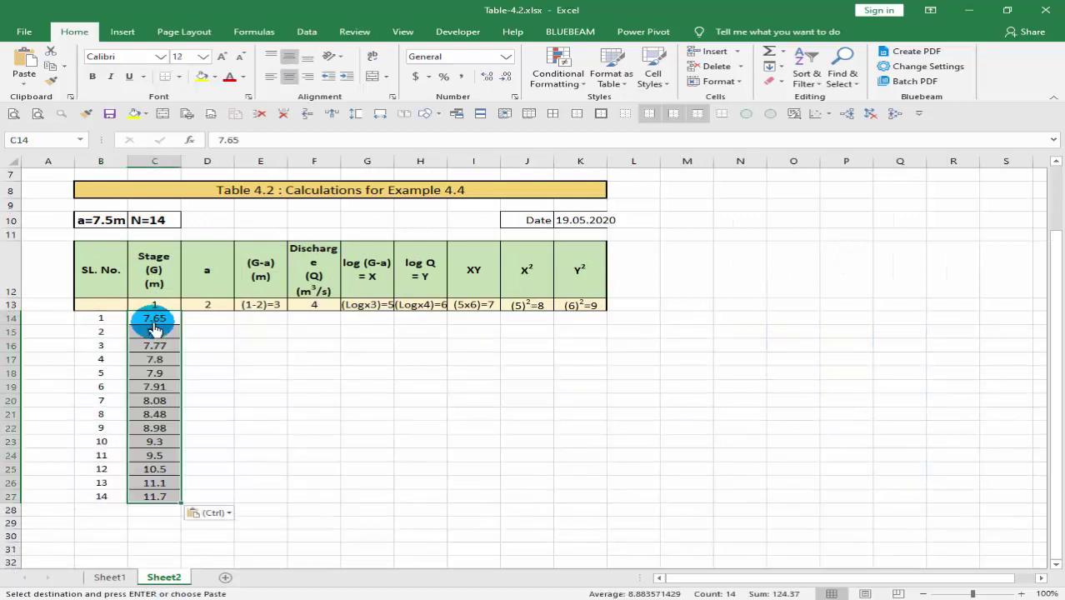
# Apply all borders to the Sheet2 data range B14:K27
pyautogui.click(98, 324)
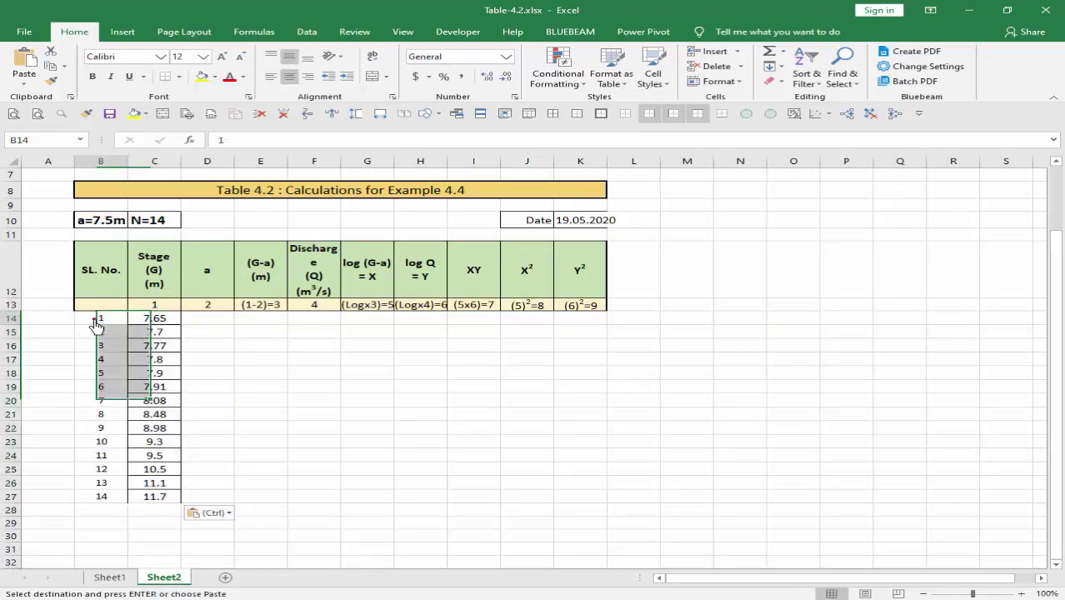
pyautogui.moveTo(98, 324); pyautogui.dragTo(566, 397)
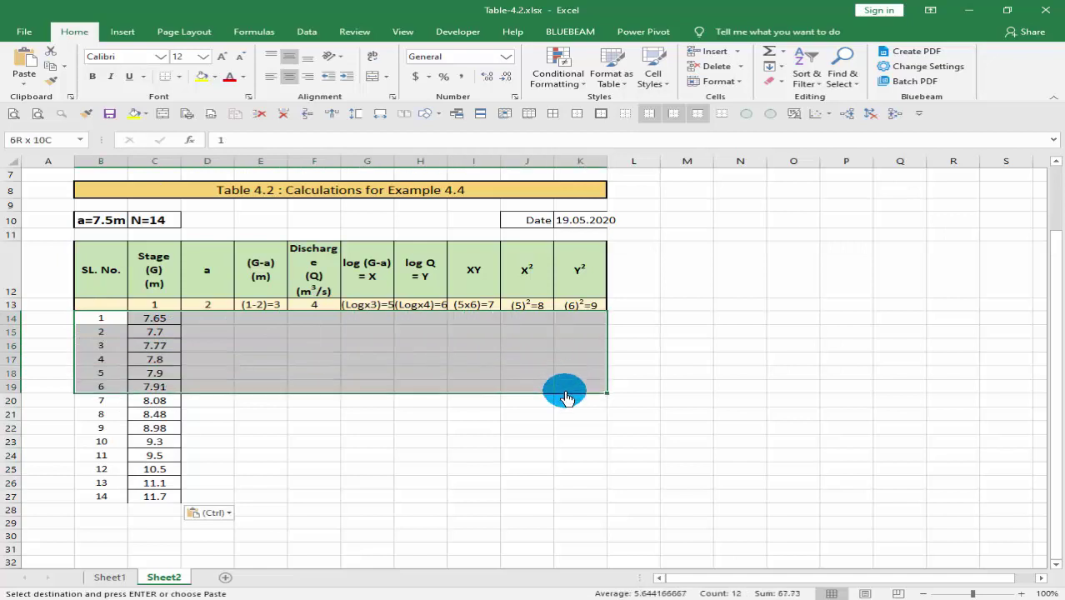
pyautogui.moveTo(566, 397); pyautogui.dragTo(580, 494)
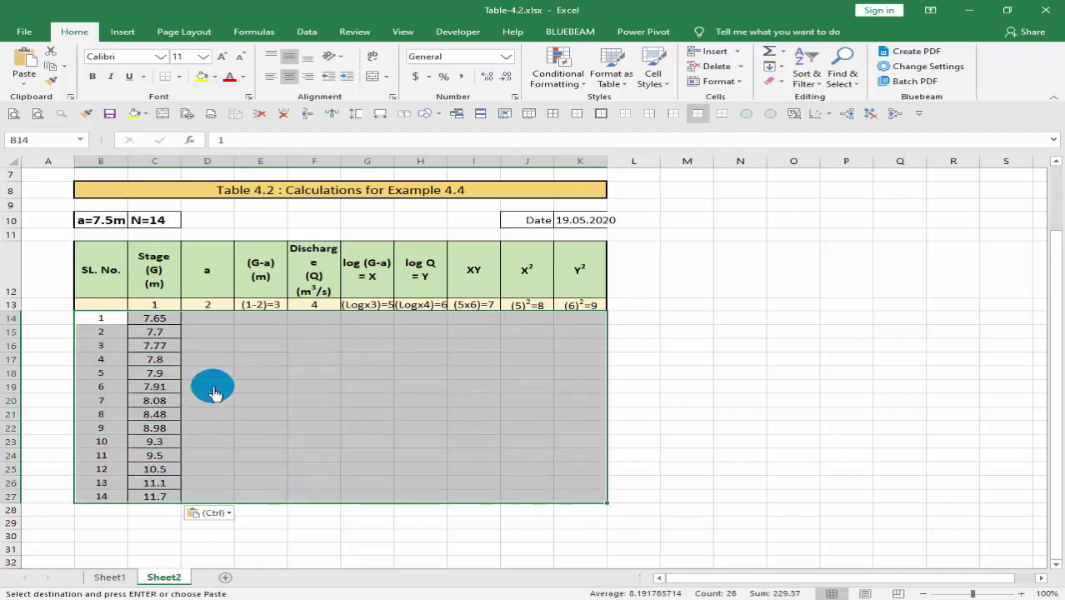
pyautogui.click(178, 76)
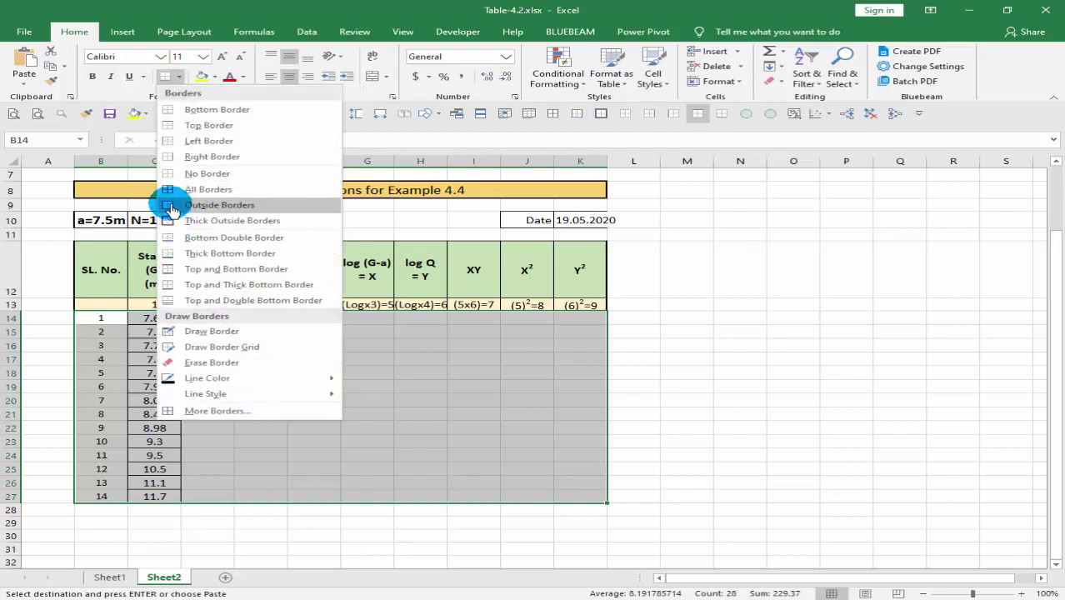
pyautogui.click(186, 204)
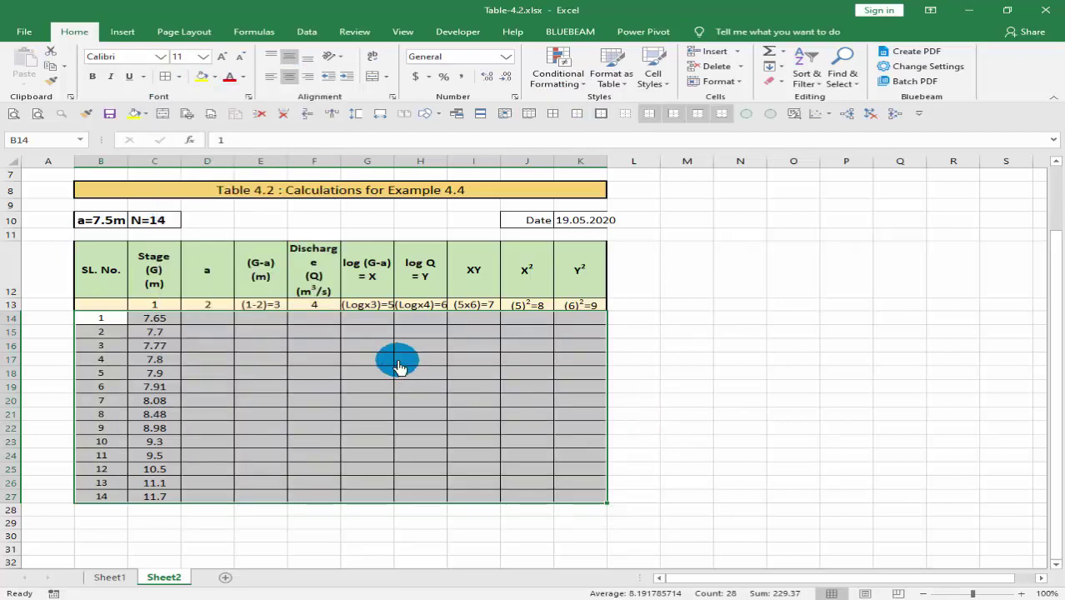
pyautogui.click(110, 577)
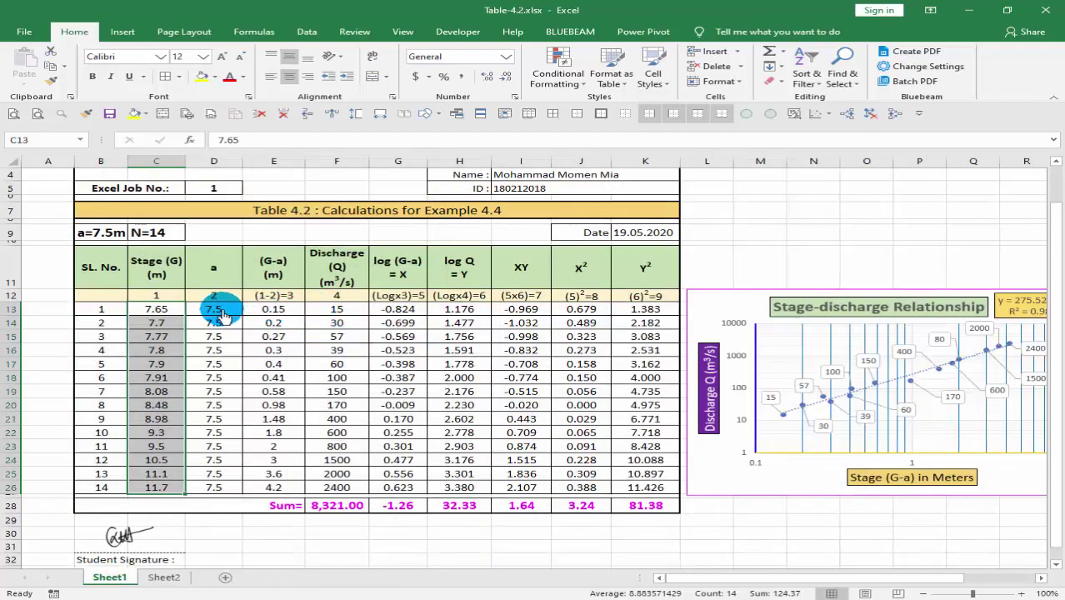
# Enter 7.5 in D14, fill it down to D27, and centre the values both ways
pyautogui.moveTo(227, 311); pyautogui.dragTo(239, 492)
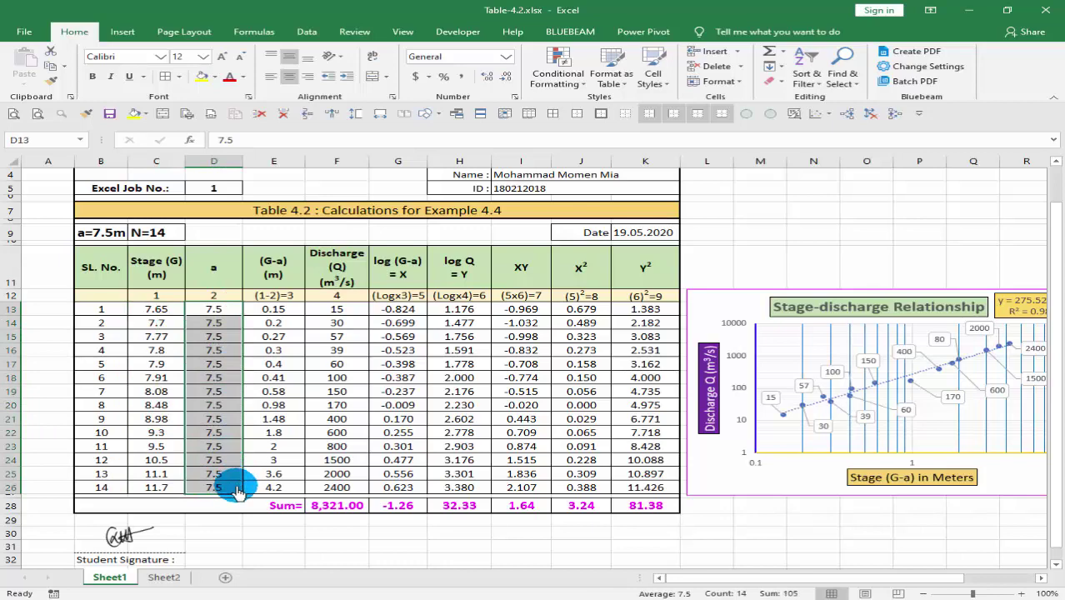
pyautogui.click(163, 577)
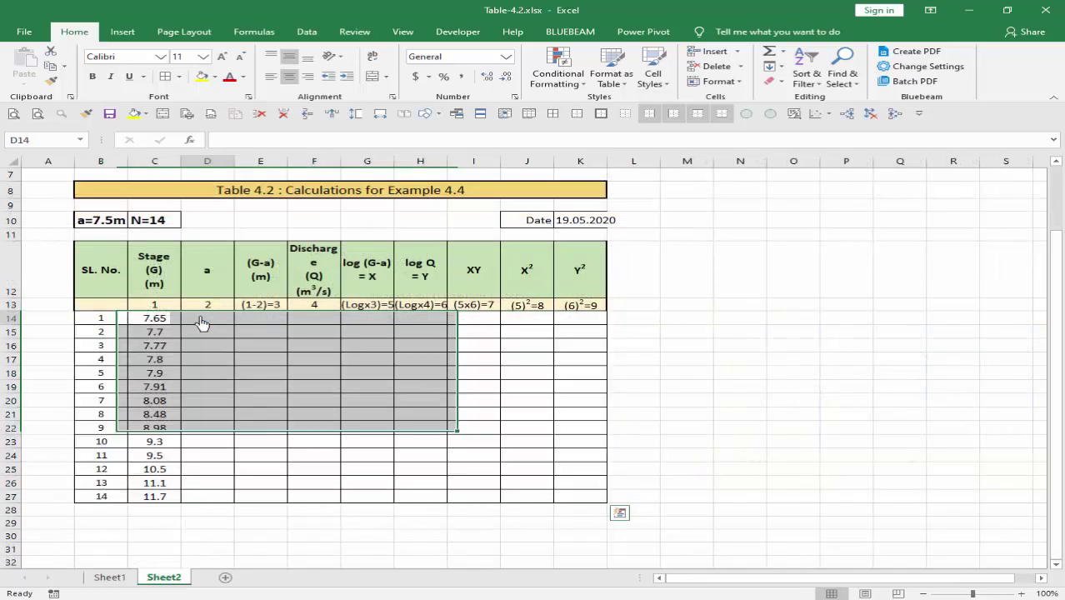
pyautogui.click(201, 323)
pyautogui.write('7.5')
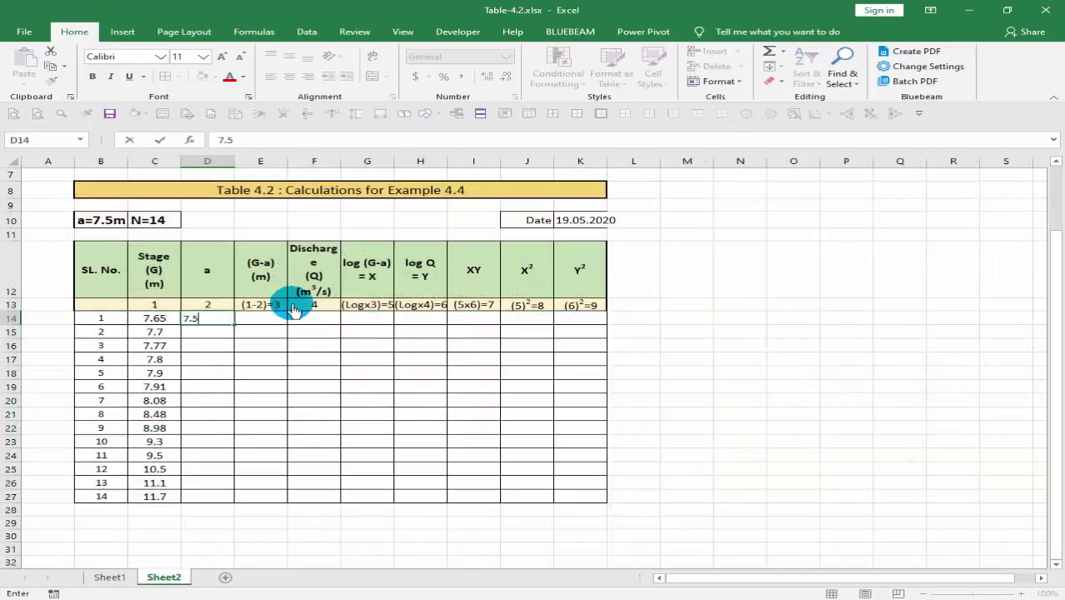
pyautogui.press('Return')
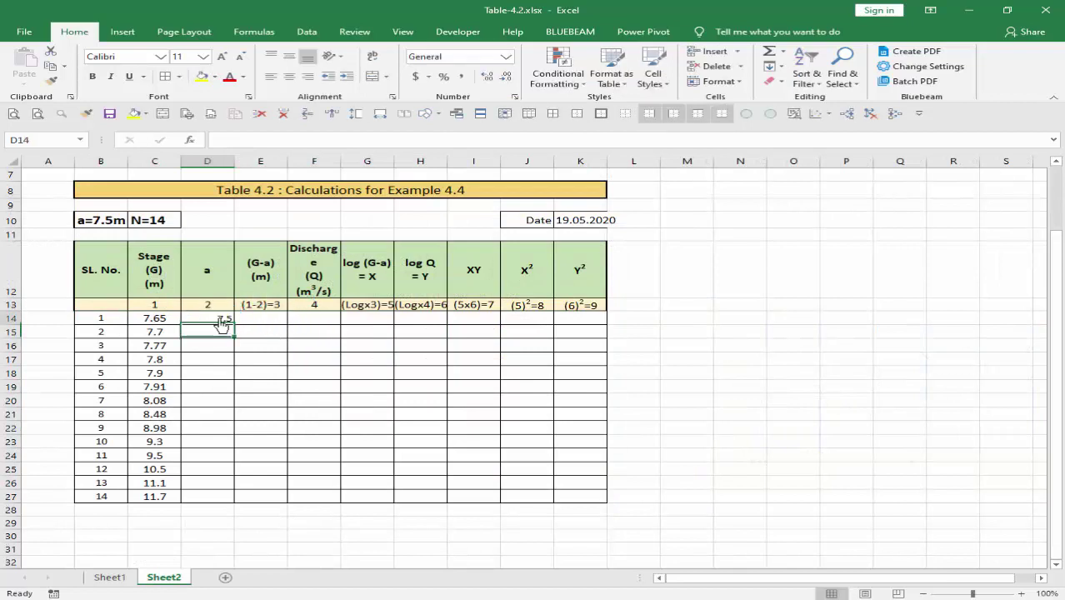
pyautogui.click(224, 320)
pyautogui.moveTo(236, 330); pyautogui.dragTo(236, 366)
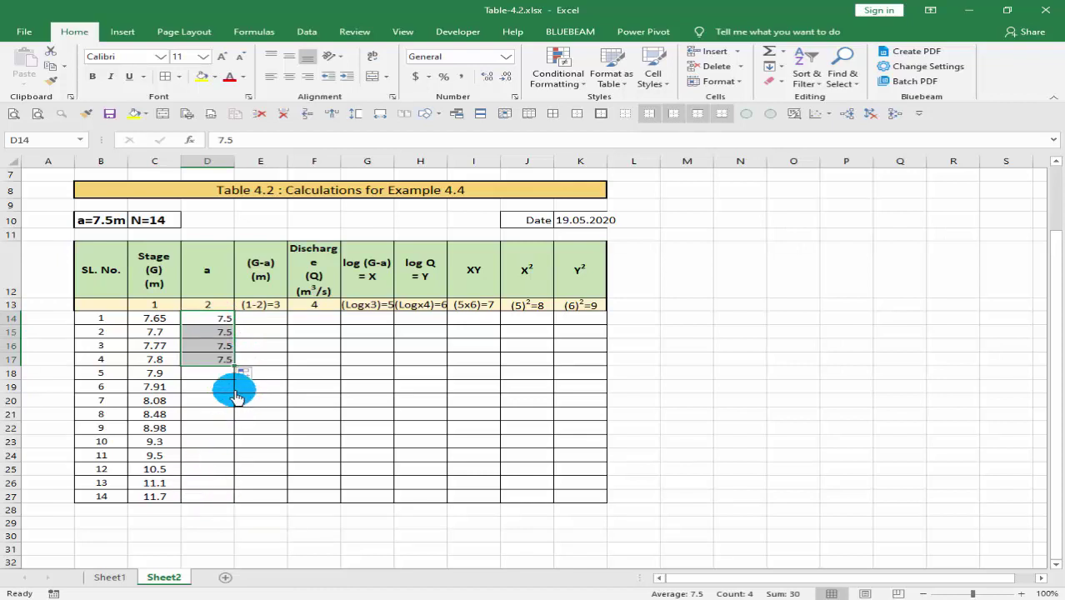
pyautogui.doubleClick(235, 367)
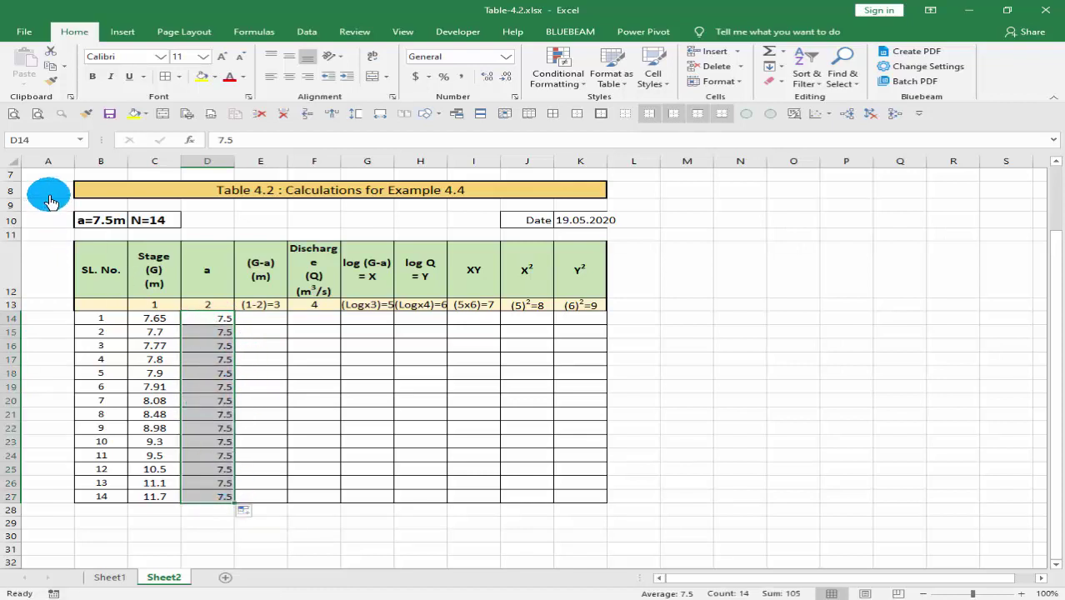
pyautogui.click(289, 76)
pyautogui.click(287, 60)
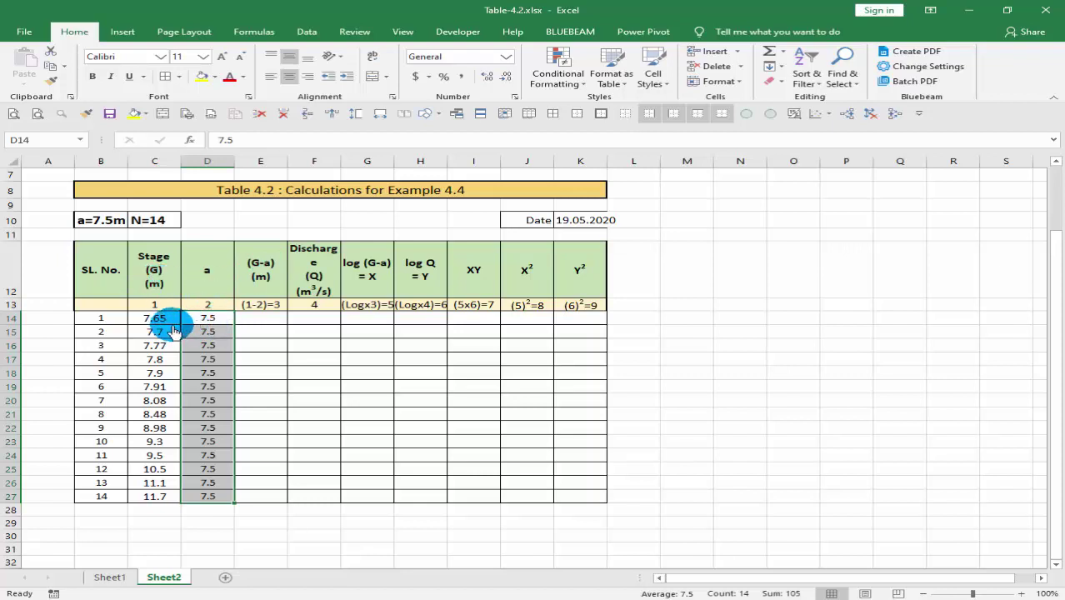
# Enter the formula =C14-D14 in E14
pyautogui.click(265, 323)
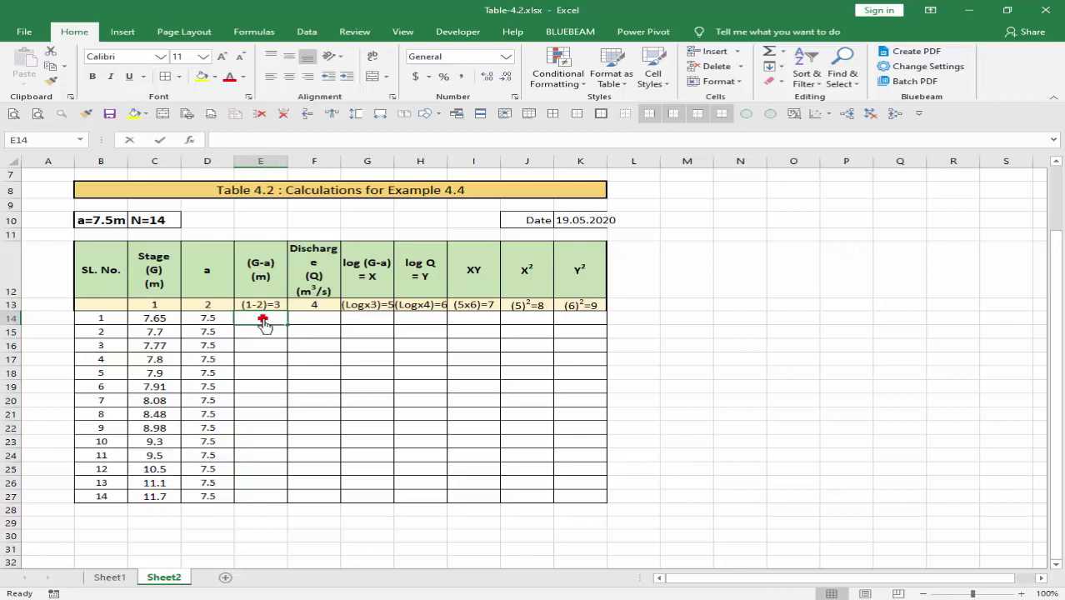
pyautogui.write('=')
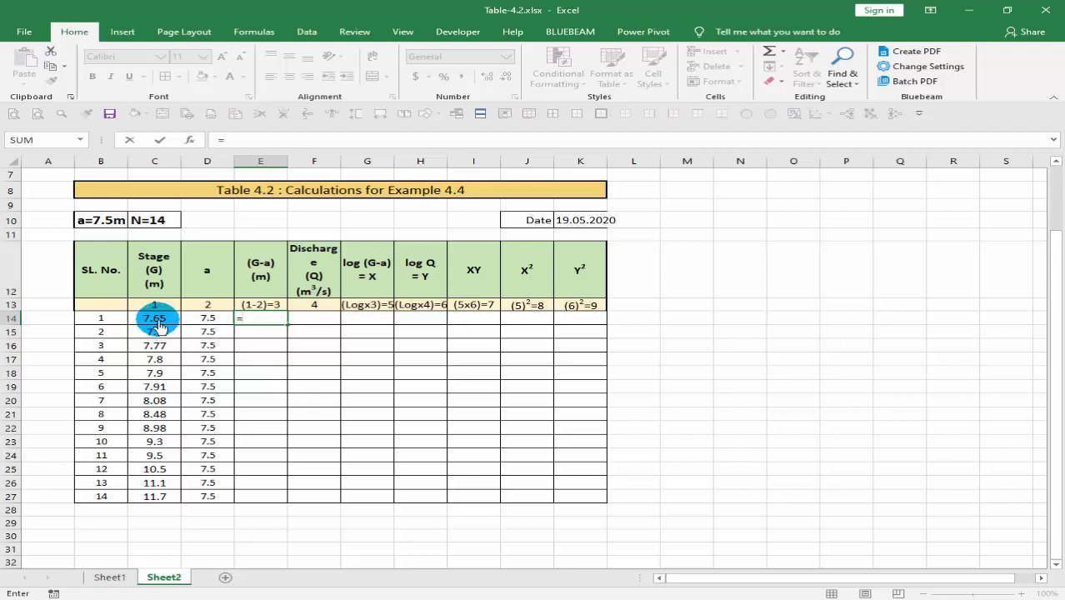
pyautogui.click(159, 324)
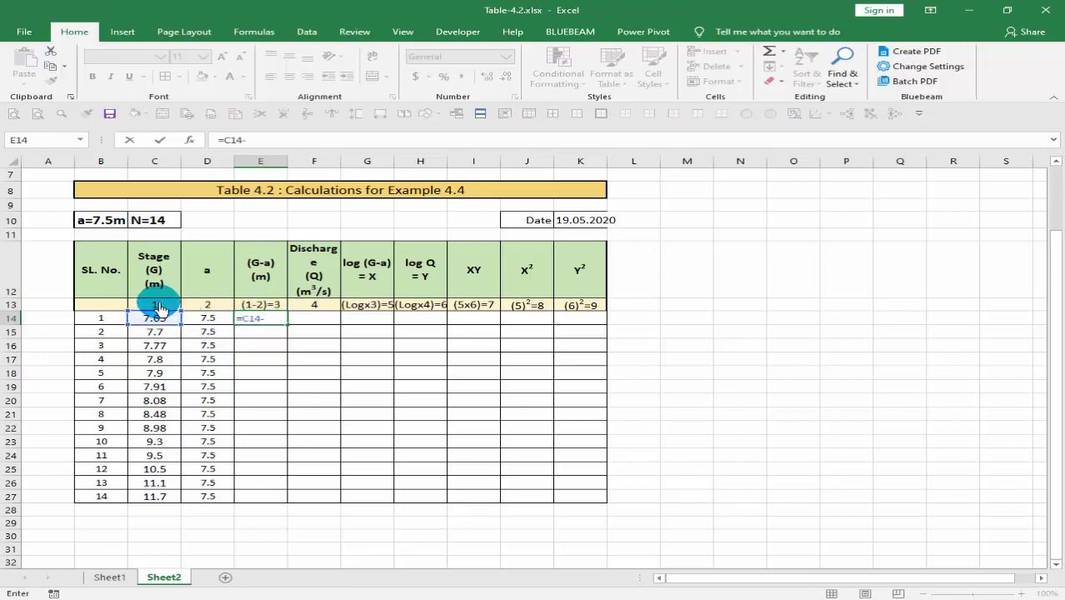
pyautogui.click(208, 319)
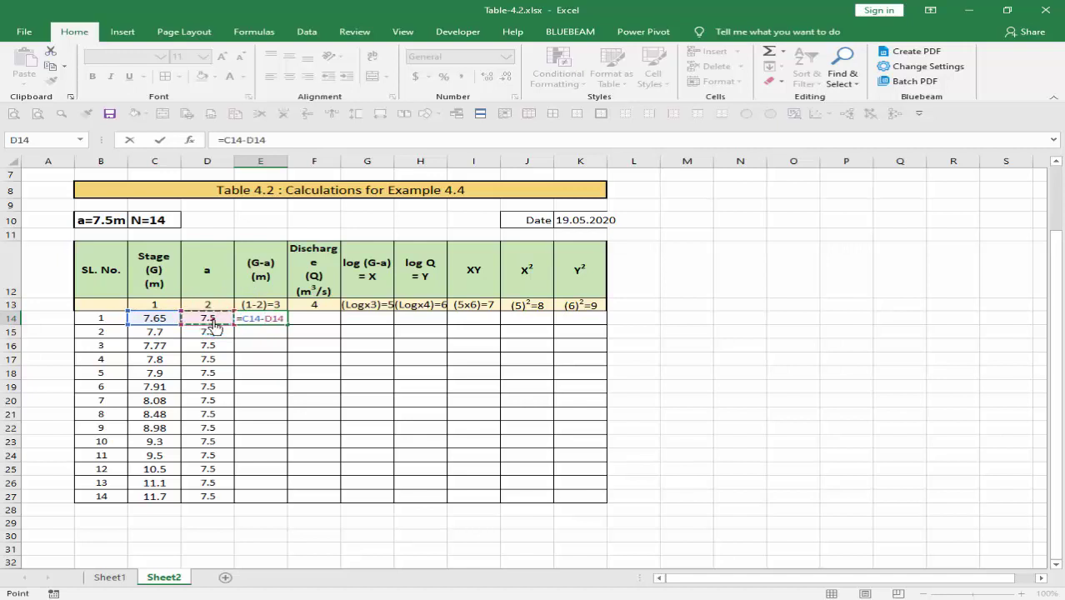
pyautogui.press('Return')
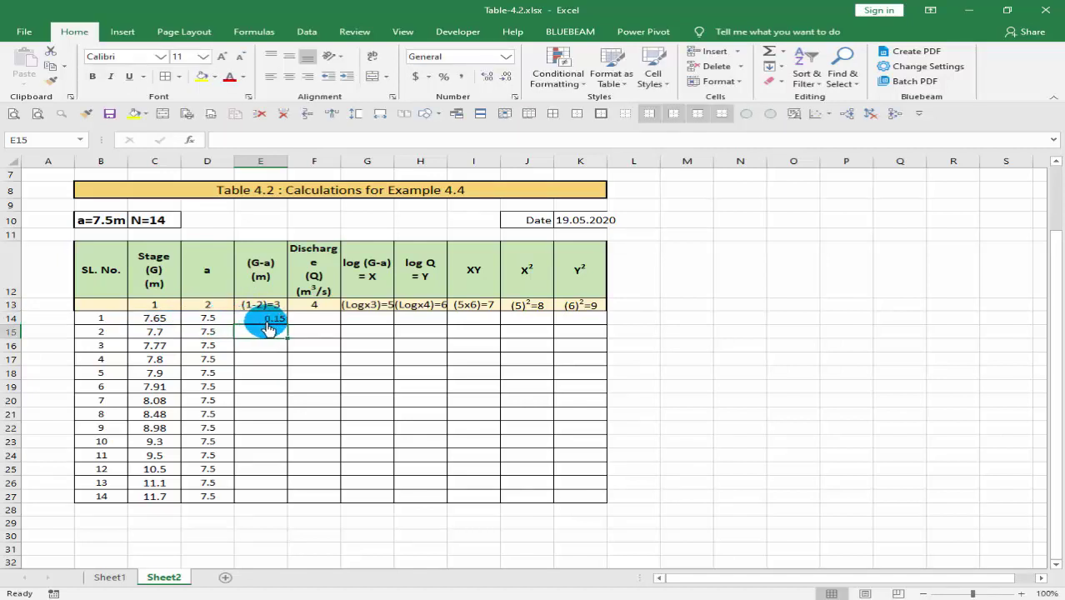
# Centre E14 and fill the (G-a) formula down to E27
pyautogui.click(273, 321)
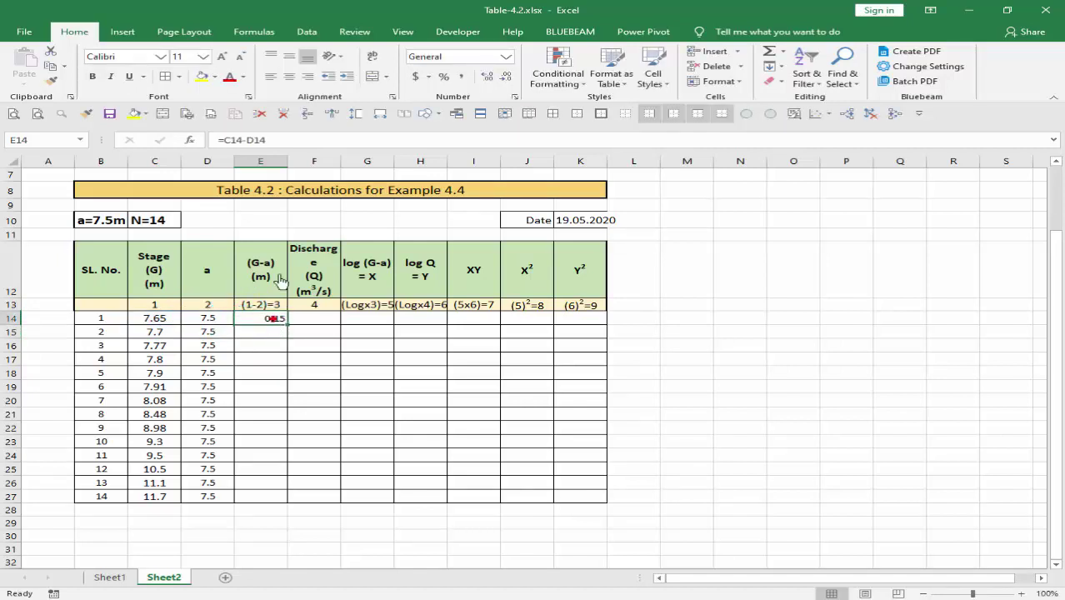
pyautogui.click(273, 77)
pyautogui.click(285, 77)
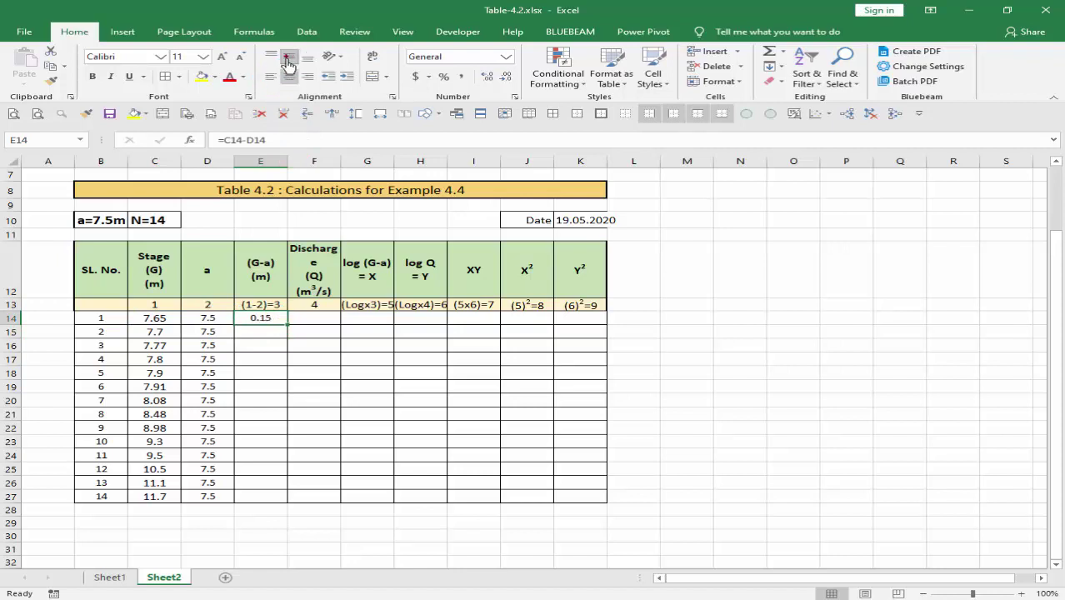
pyautogui.moveTo(275, 322); pyautogui.dragTo(289, 332)
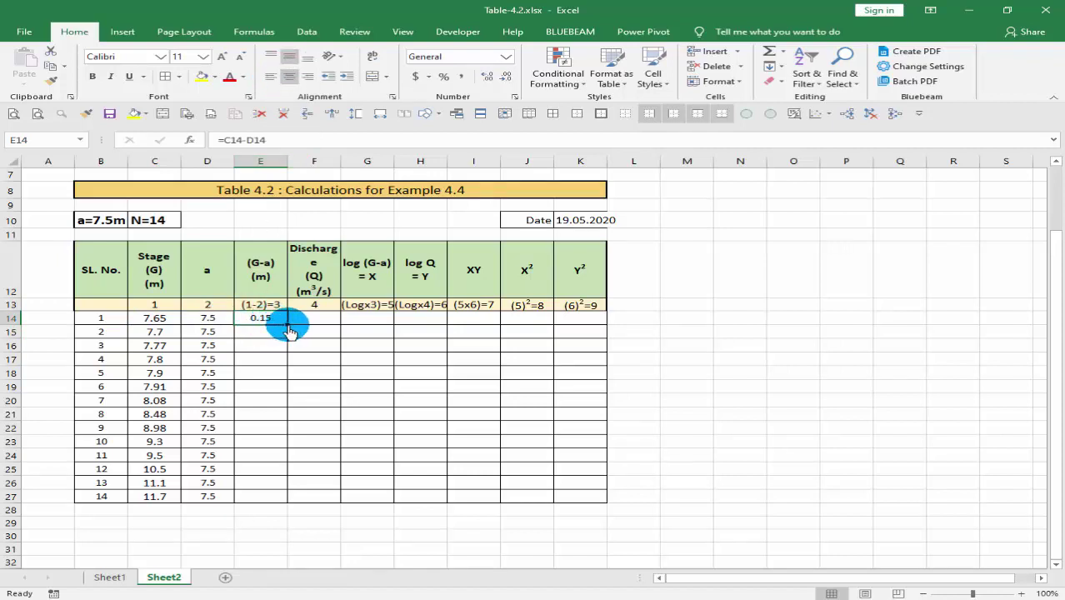
pyautogui.moveTo(289, 332); pyautogui.dragTo(261, 500)
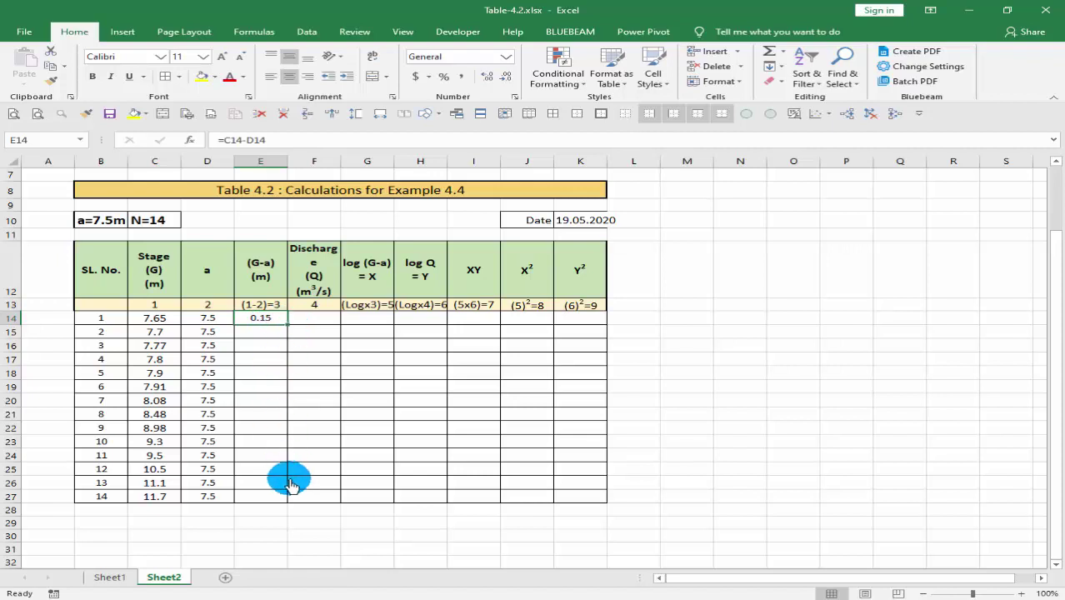
pyautogui.doubleClick(288, 324)
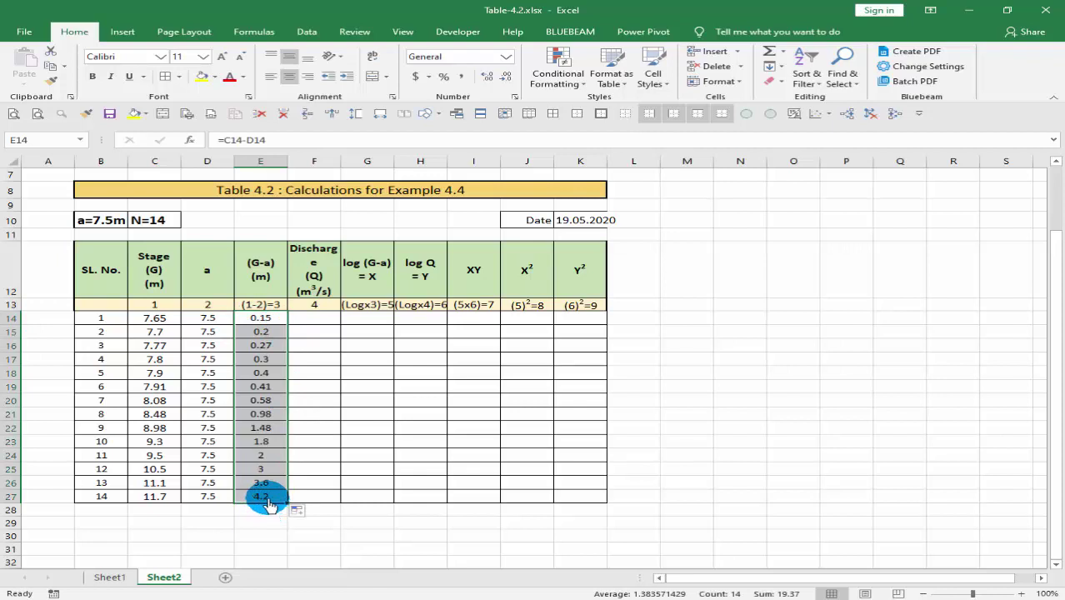
# Check the (G-a) formulas in E14 and E27, cancelling an accidental edit, and confirm =C27-D27
pyautogui.doubleClick(261, 325)
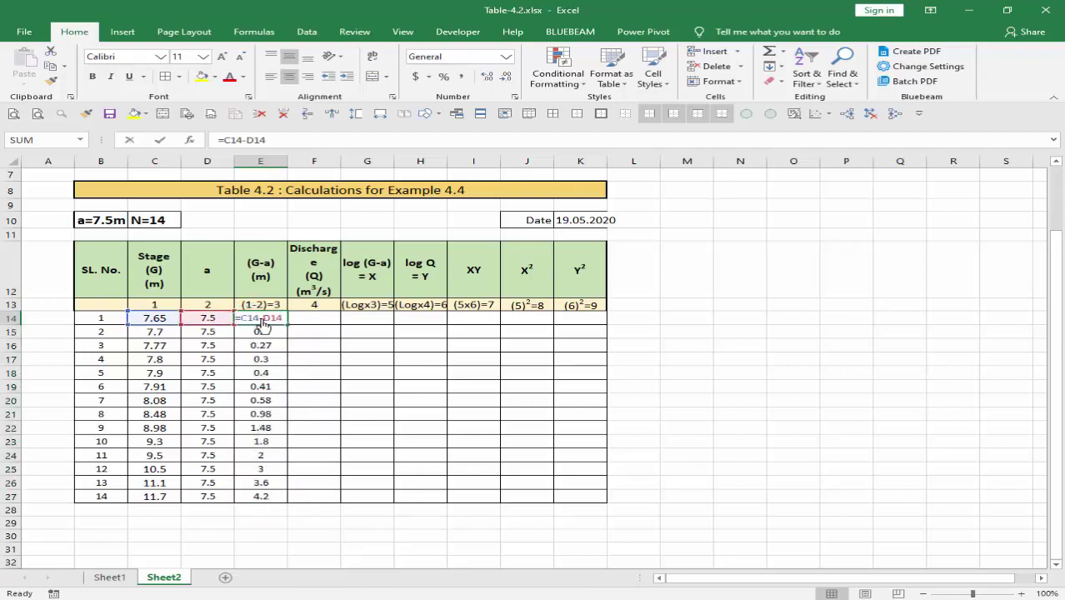
pyautogui.click(237, 143)
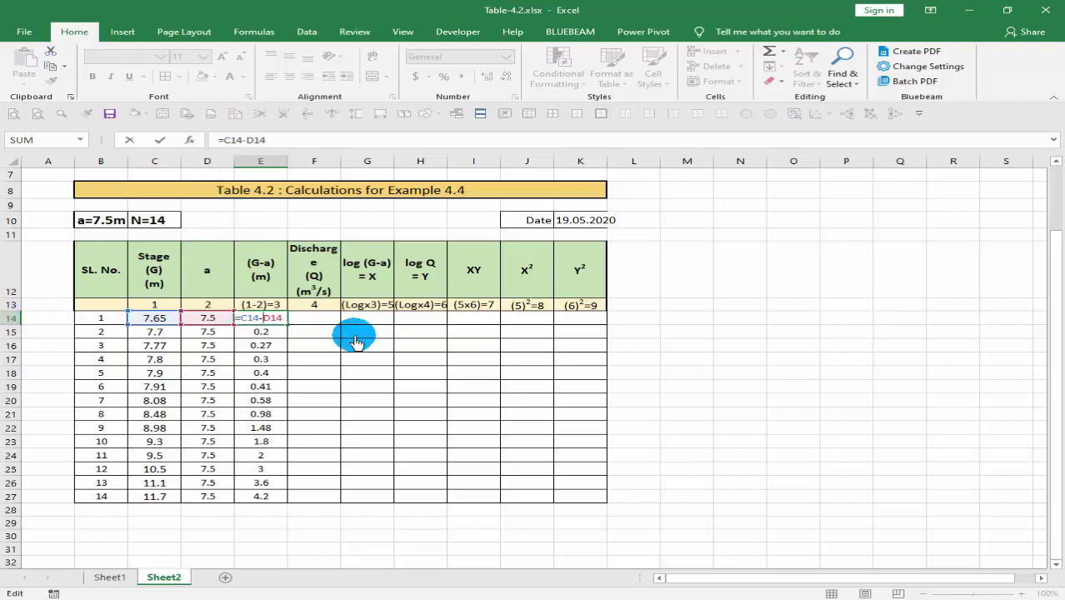
pyautogui.click(243, 142)
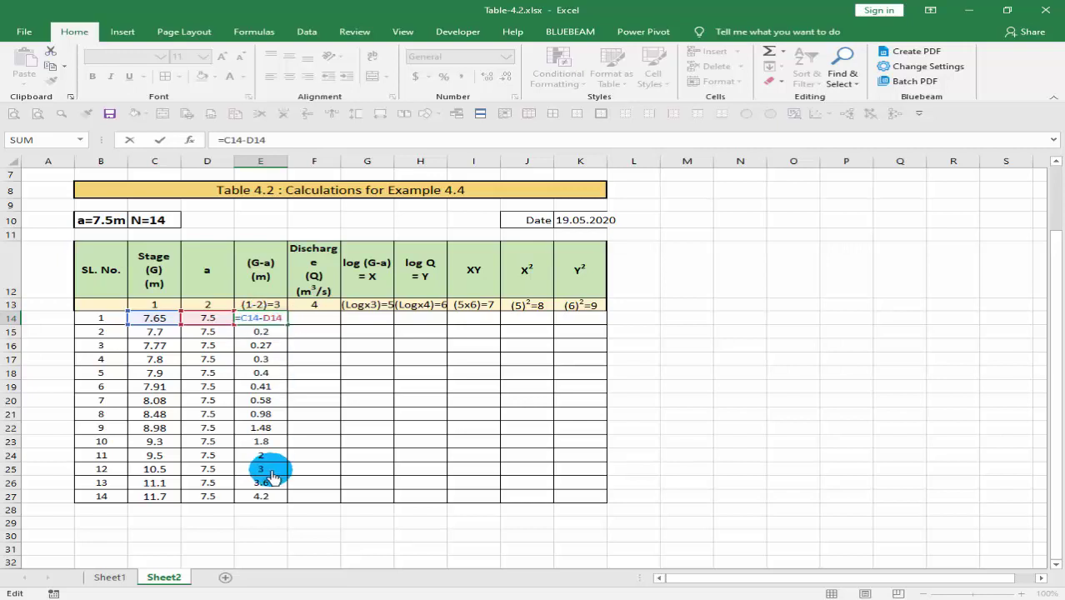
pyautogui.click(261, 498)
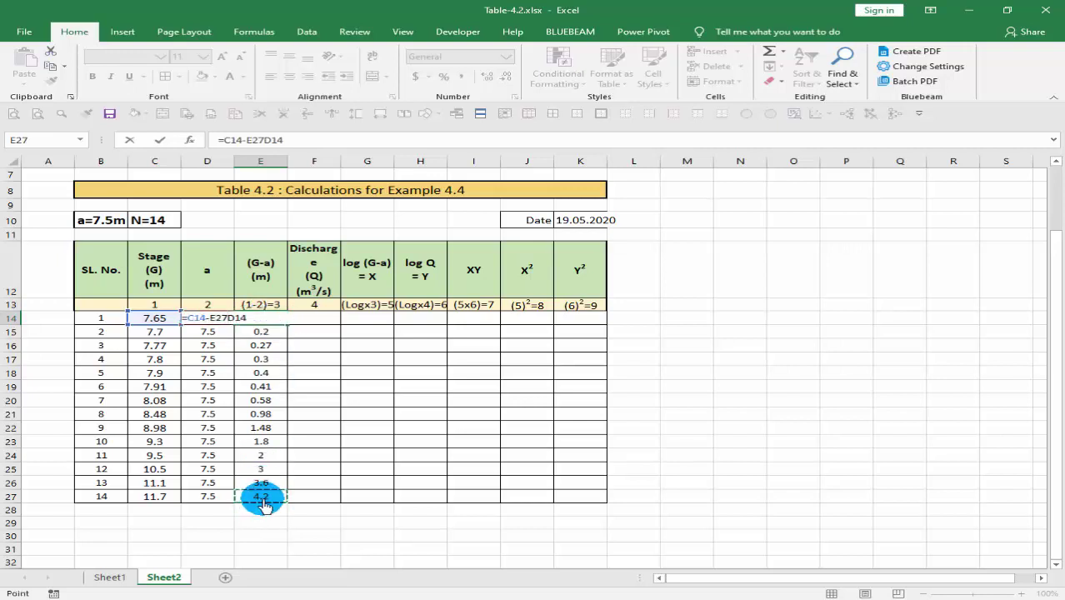
pyautogui.press('Escape')
pyautogui.doubleClick(263, 500)
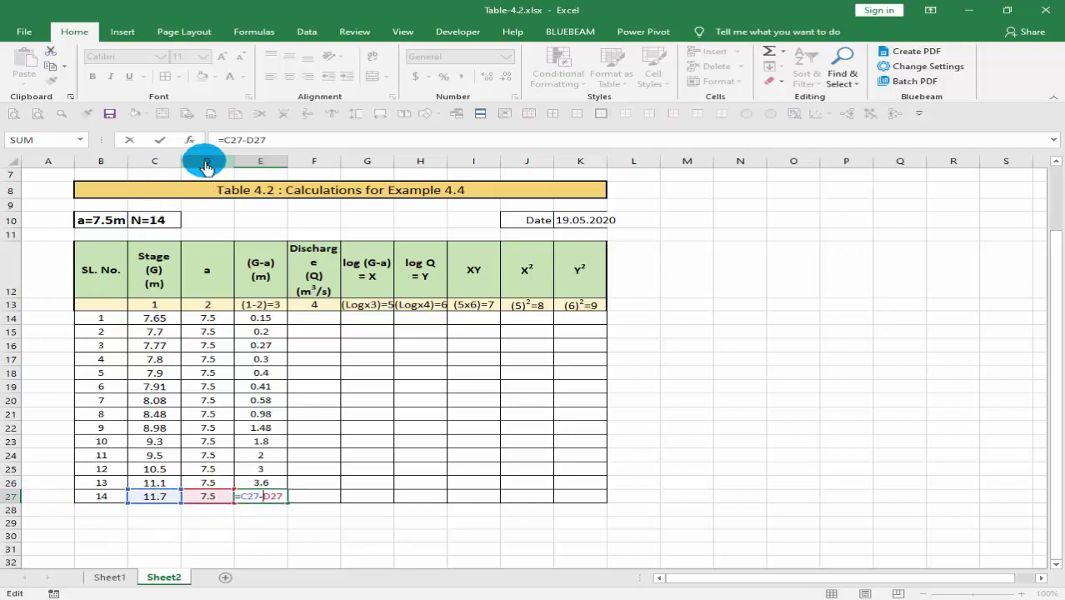
pyautogui.hotkey('ctrl', 'Return')
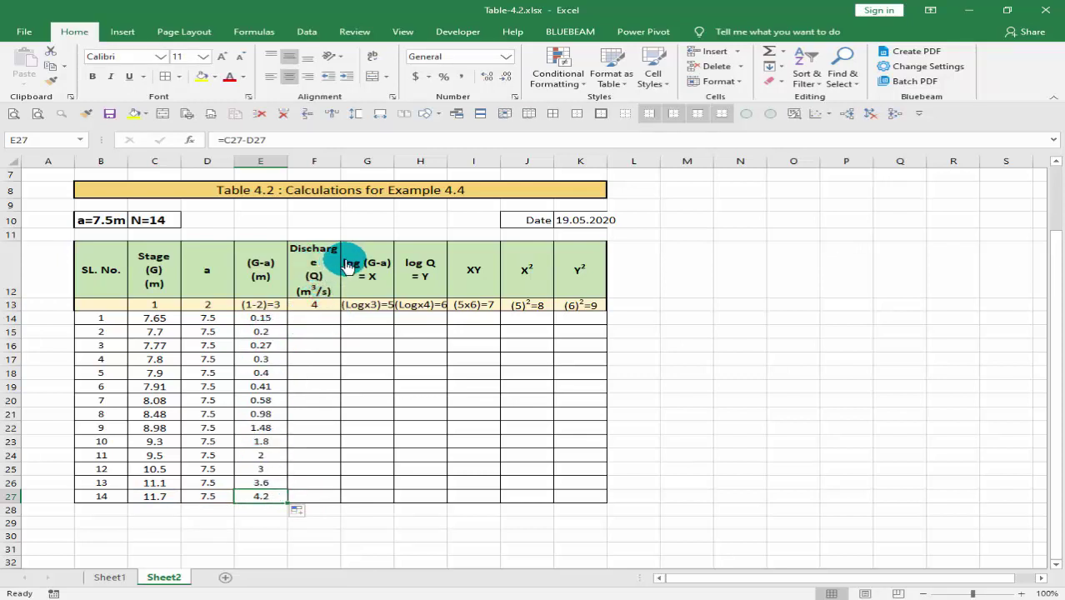
# Widen column F, copy Sheet1's discharge values 15–2400 into F14:F27, and widen column G
pyautogui.moveTo(341, 161); pyautogui.dragTo(348, 161)
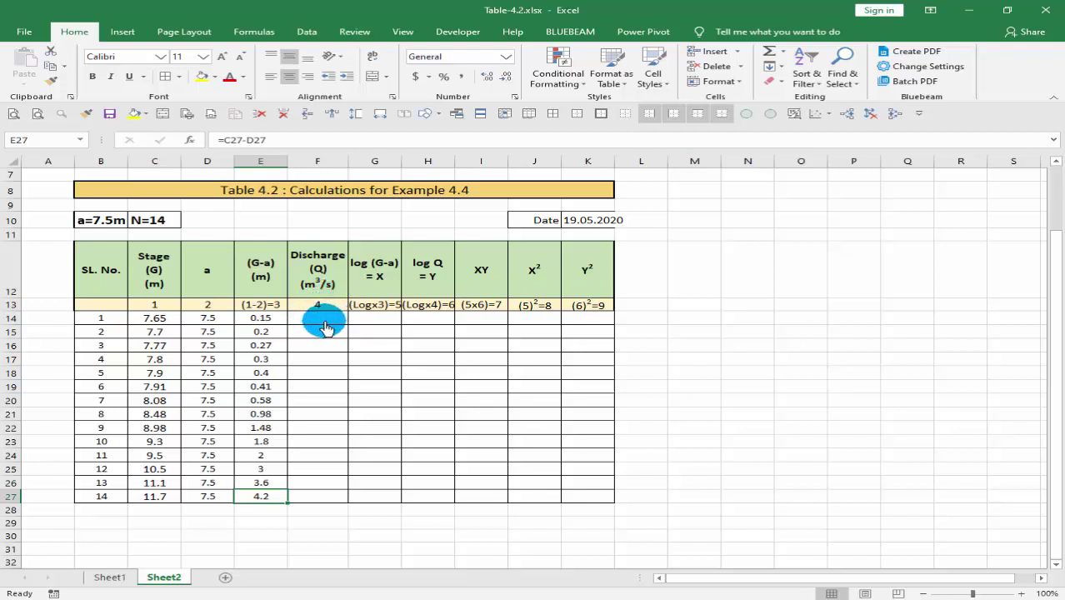
pyautogui.click(108, 577)
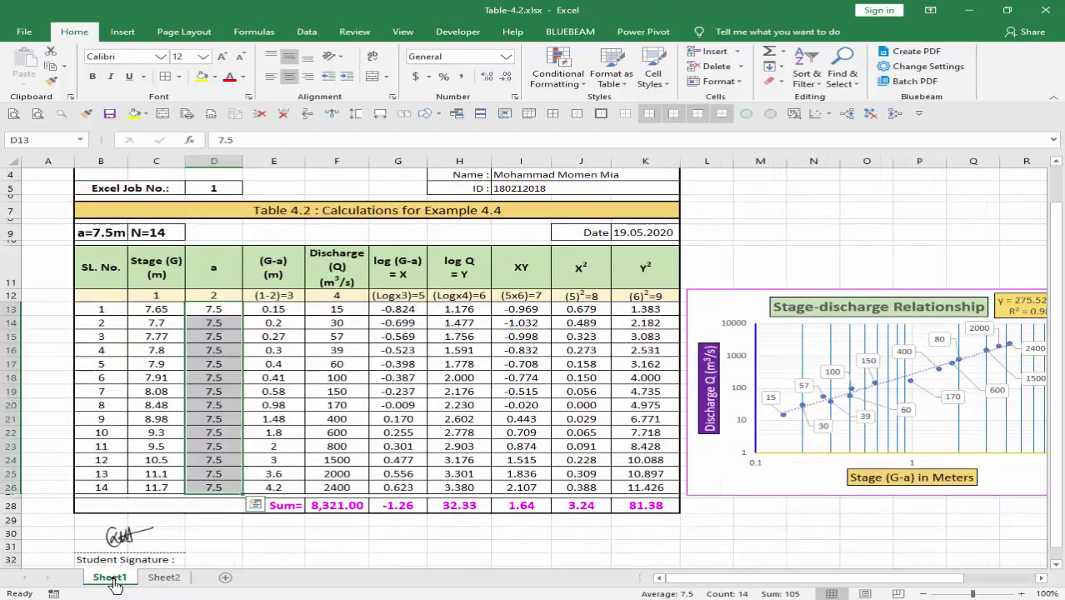
pyautogui.click(351, 314)
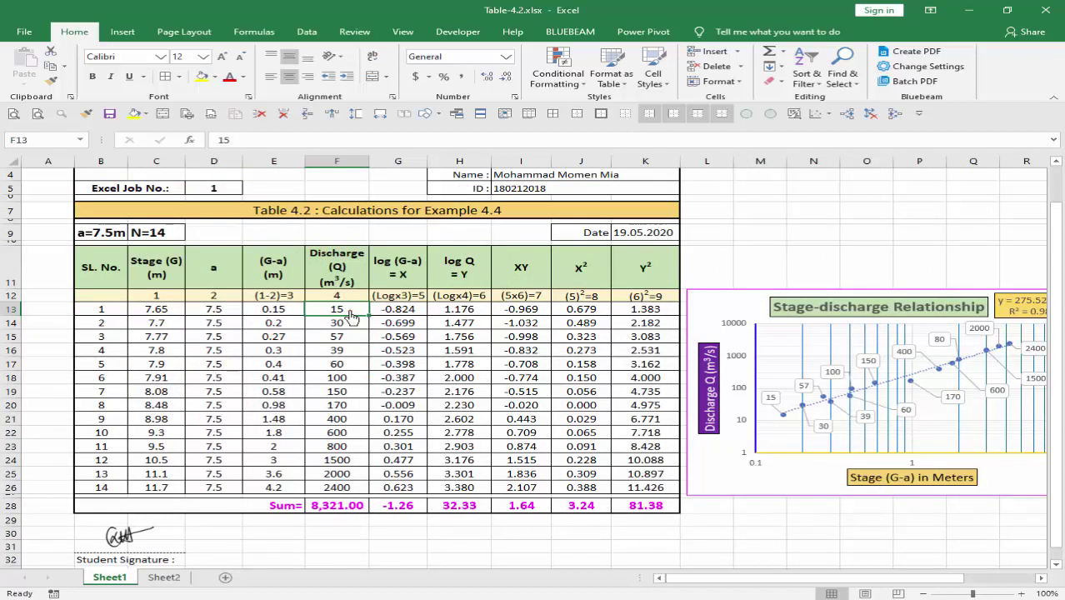
pyautogui.moveTo(350, 314); pyautogui.dragTo(354, 490)
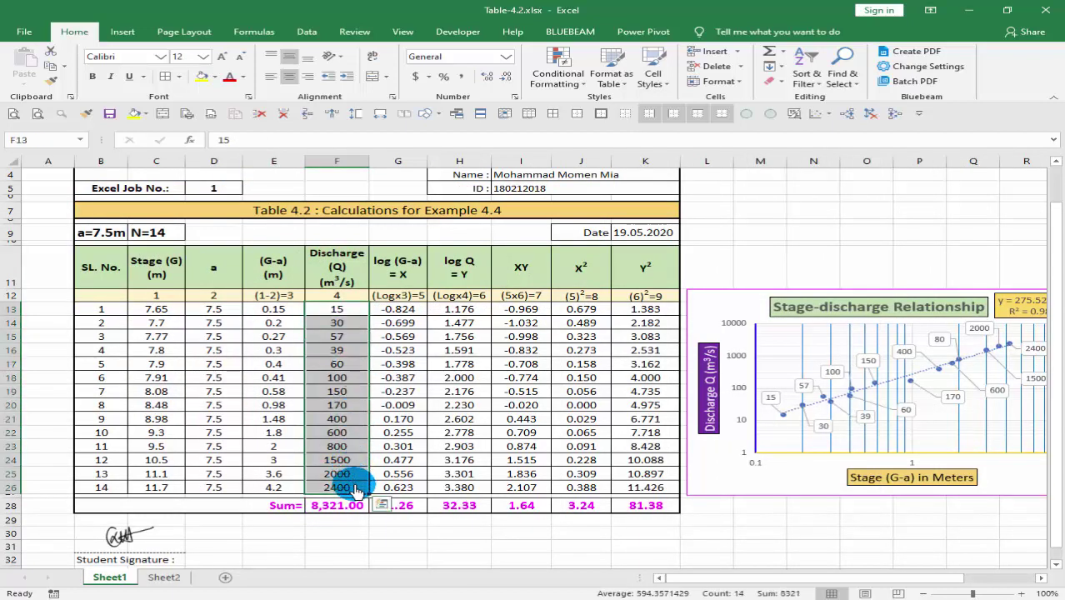
pyautogui.hotkey('ctrl', 'c')
pyautogui.click(164, 577)
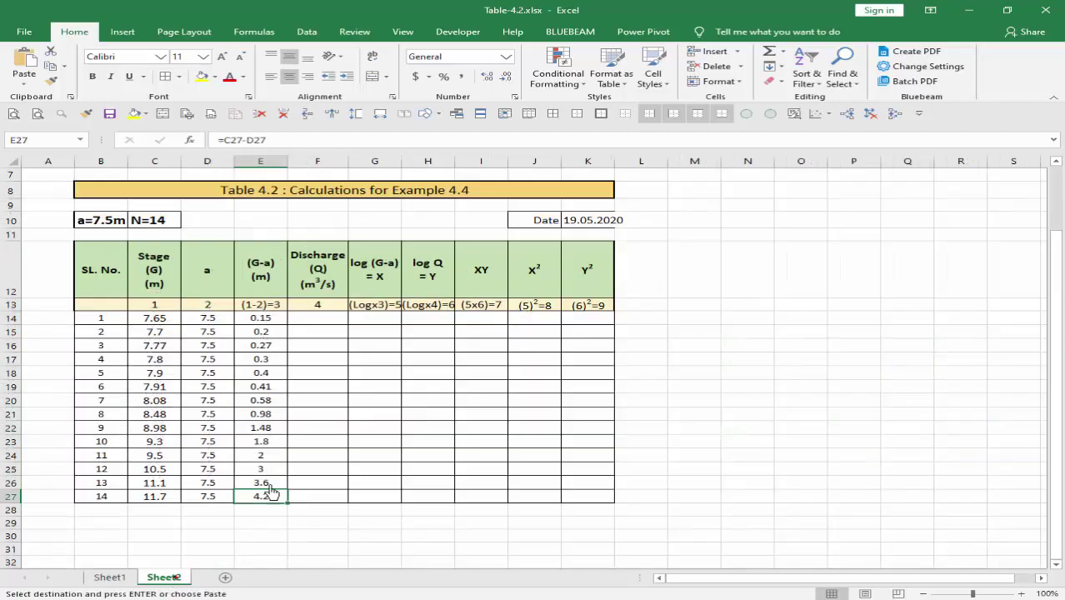
pyautogui.click(315, 321)
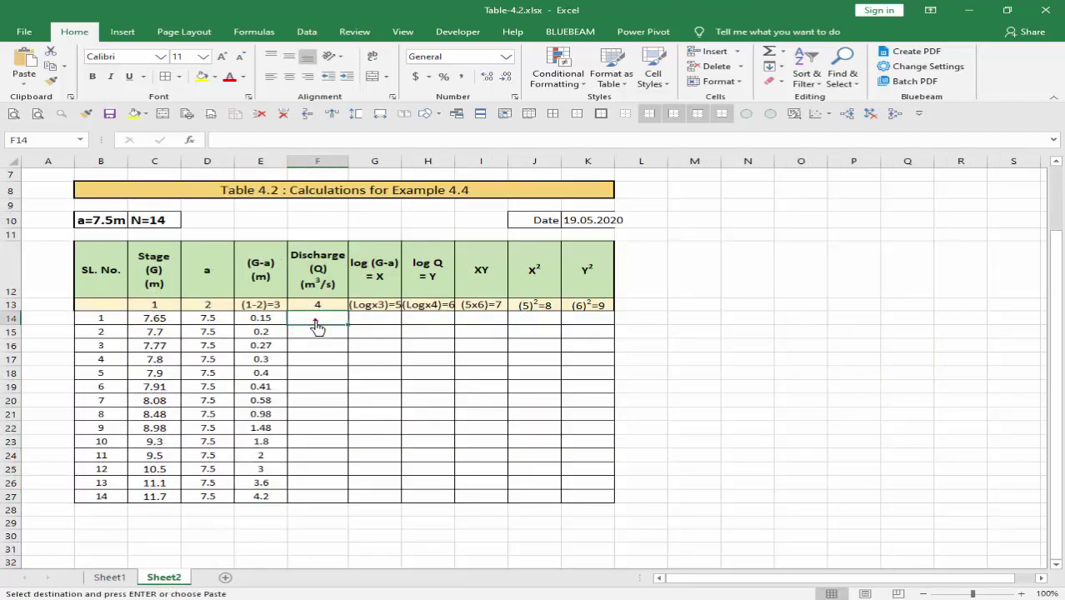
pyautogui.hotkey('ctrl', 'v')
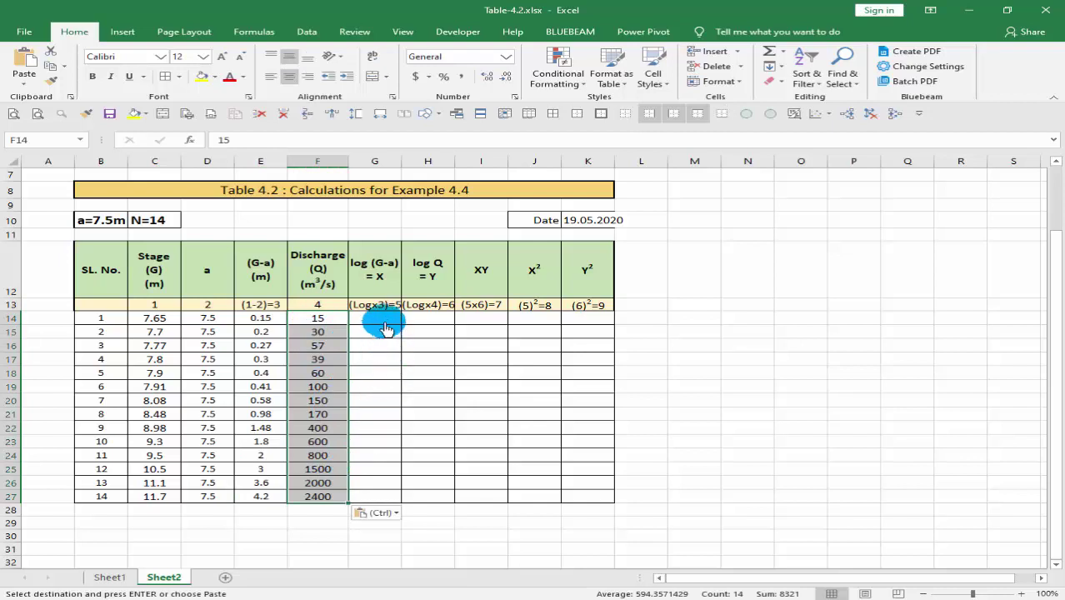
pyautogui.moveTo(401, 161); pyautogui.dragTo(407, 166)
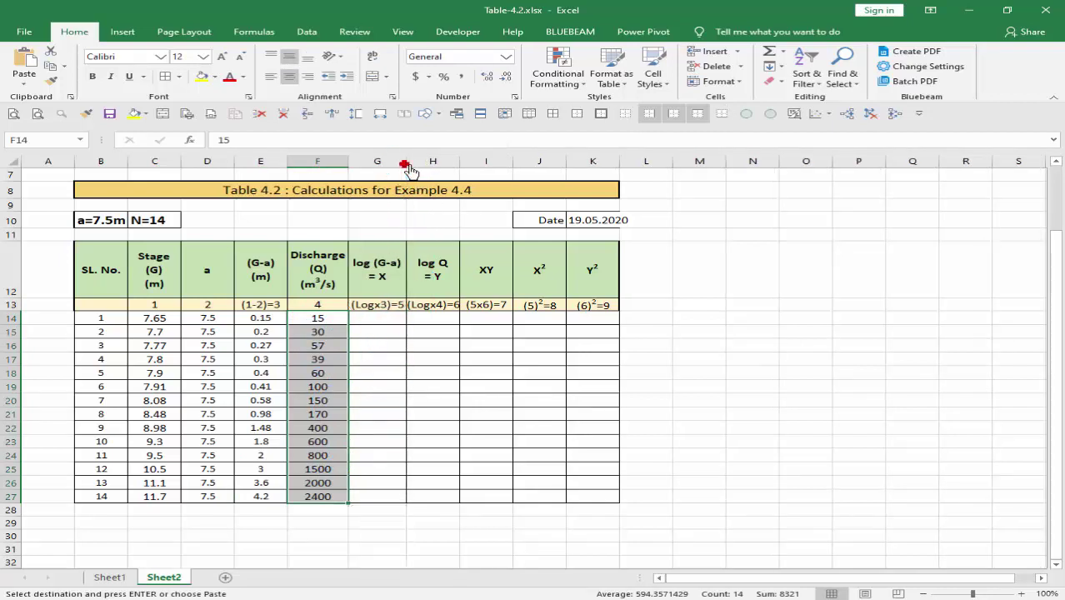
# Enter =LOG(E14) in G14, giving -0.823909
pyautogui.click(375, 319)
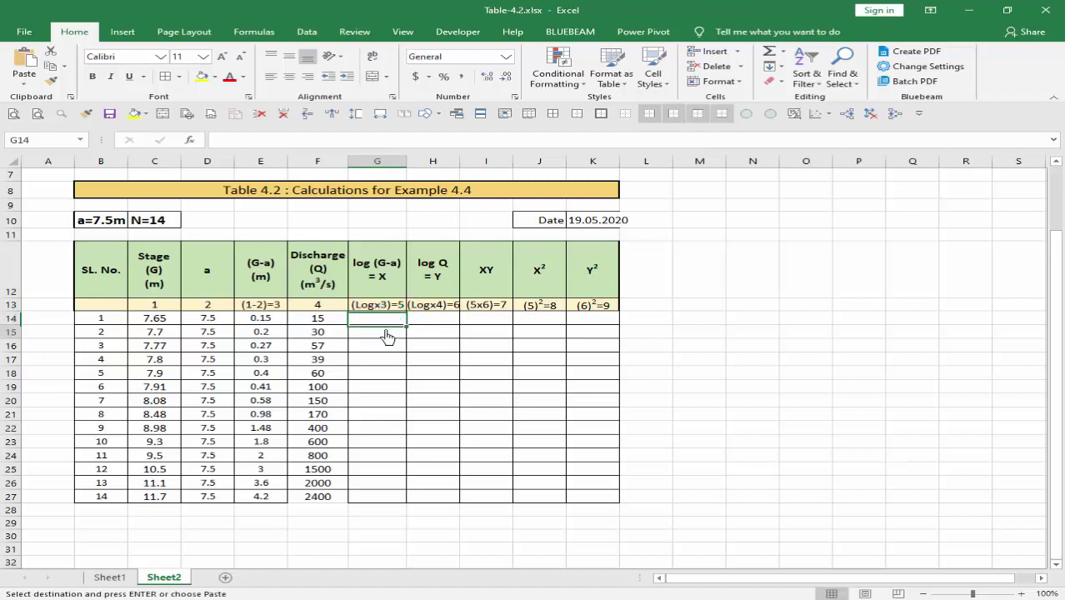
pyautogui.write('=')
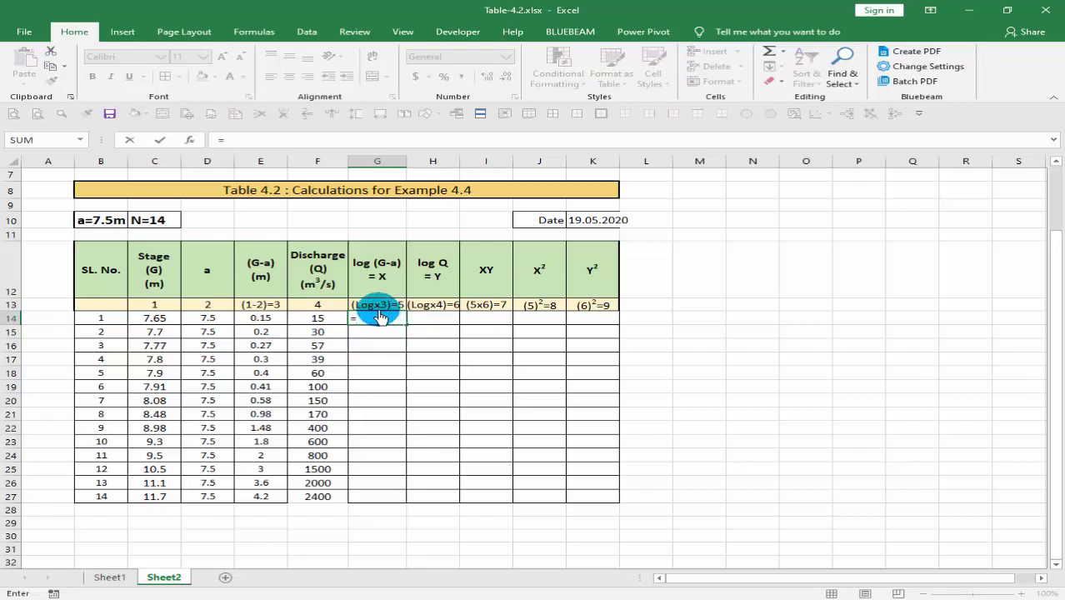
pyautogui.write('l')
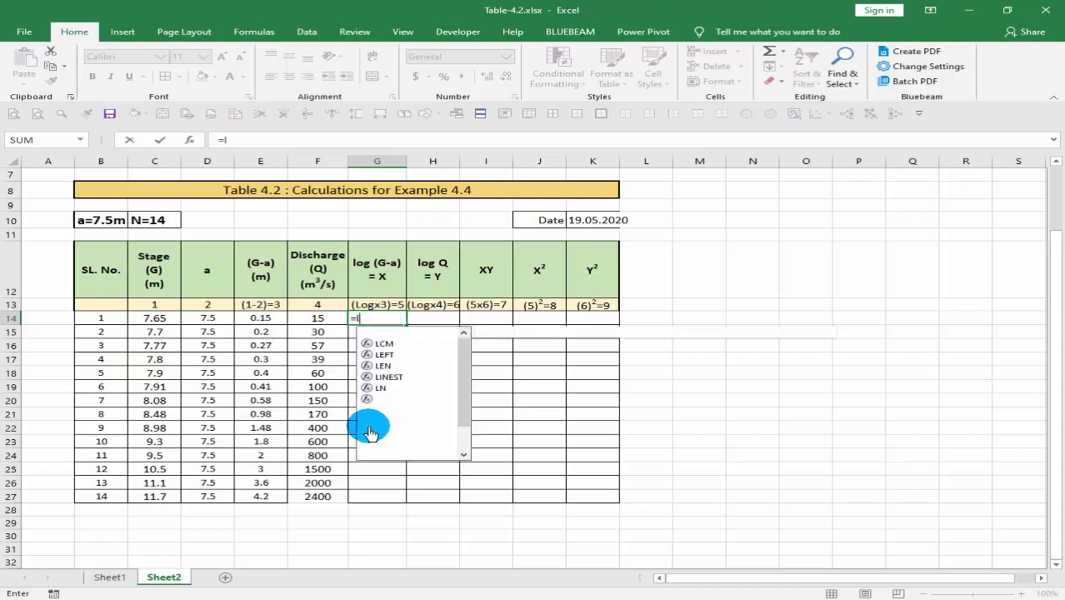
pyautogui.write('og')
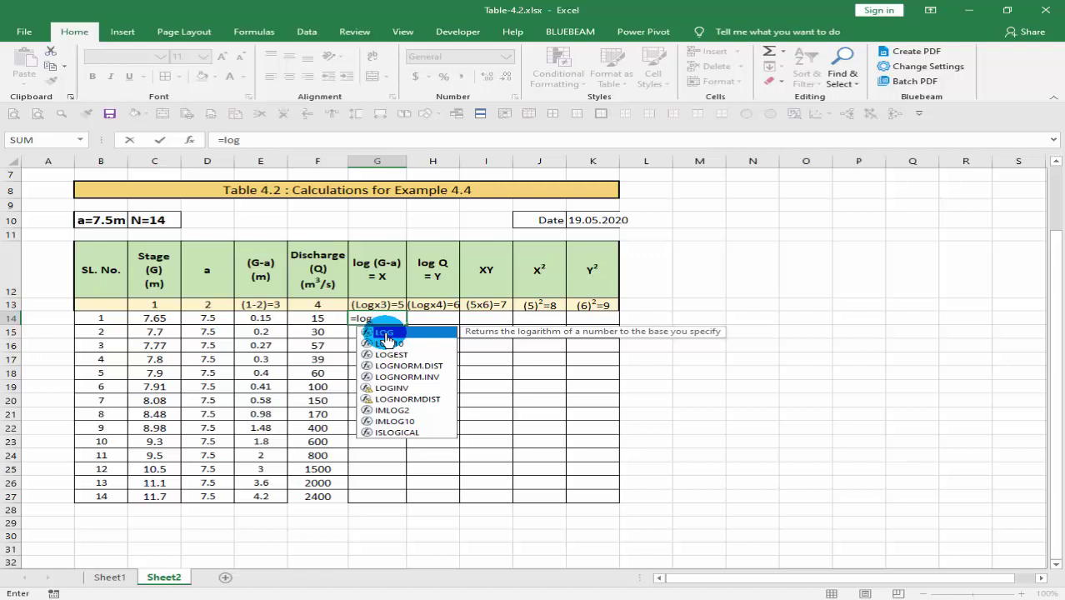
pyautogui.doubleClick(386, 334)
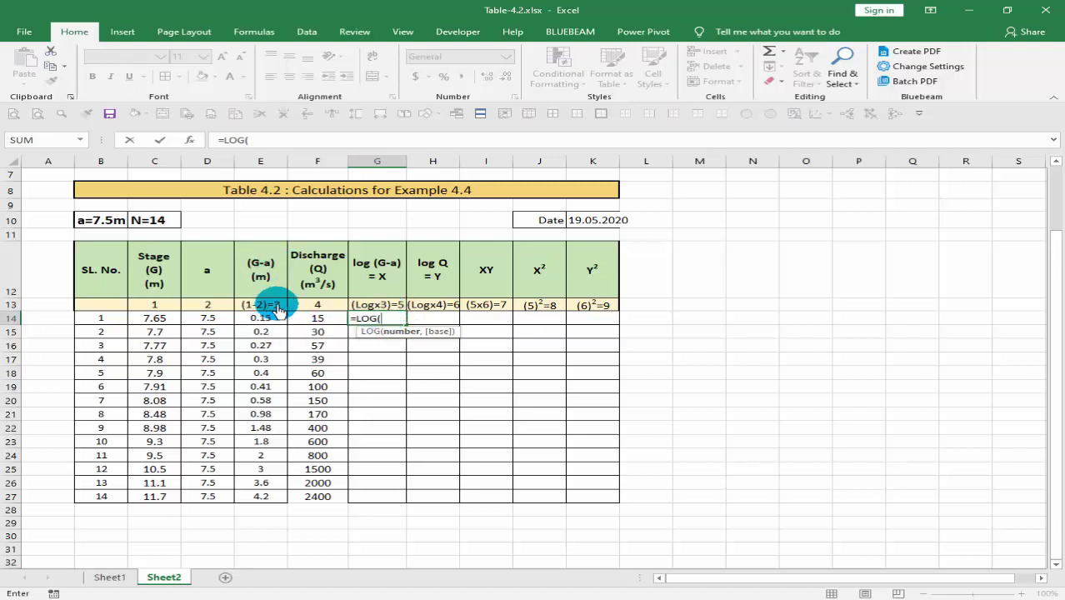
pyautogui.click(267, 322)
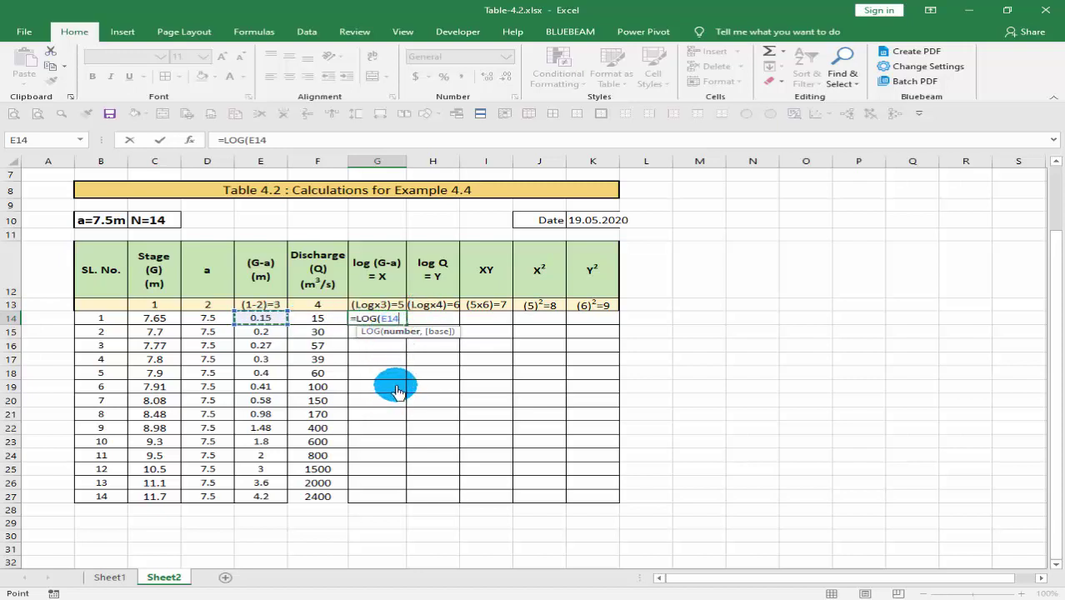
pyautogui.press('Return')
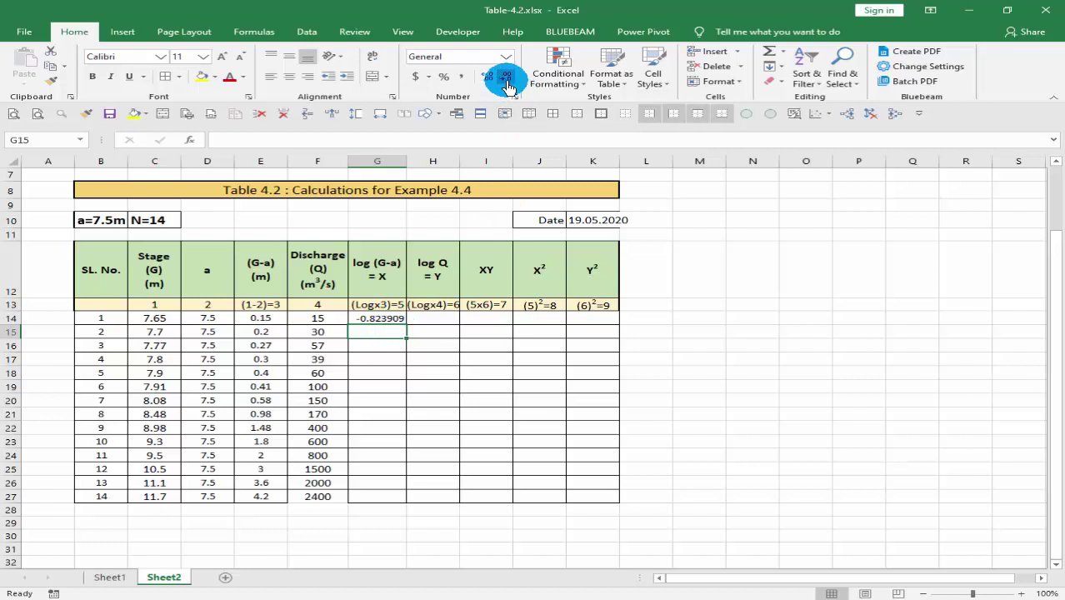
# Adjust G14's decimal places until it displays -0.824
pyautogui.click(375, 319)
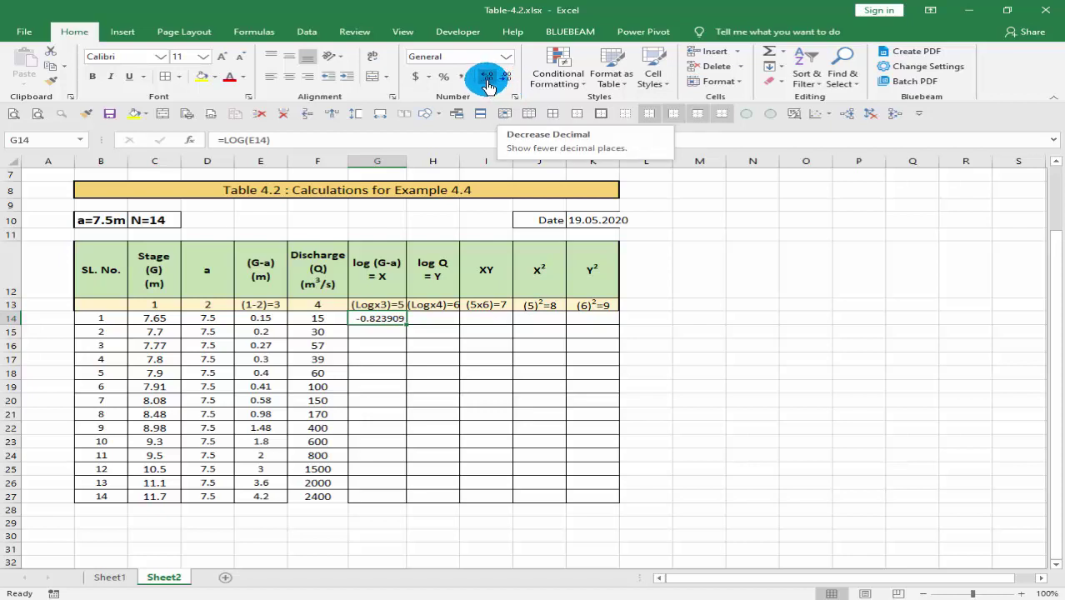
pyautogui.click(506, 82)
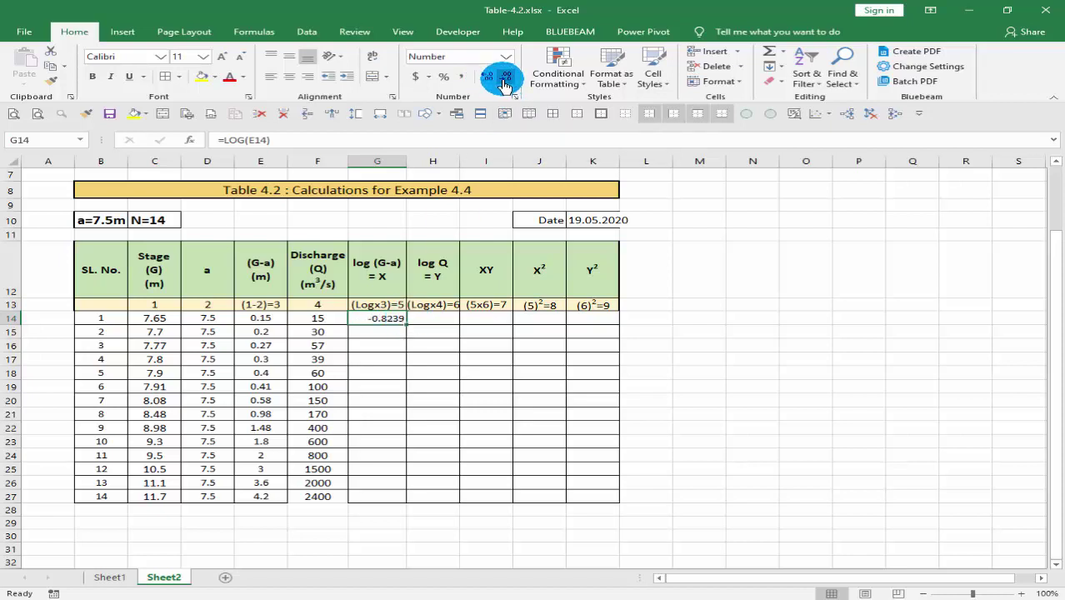
pyautogui.click(489, 80)
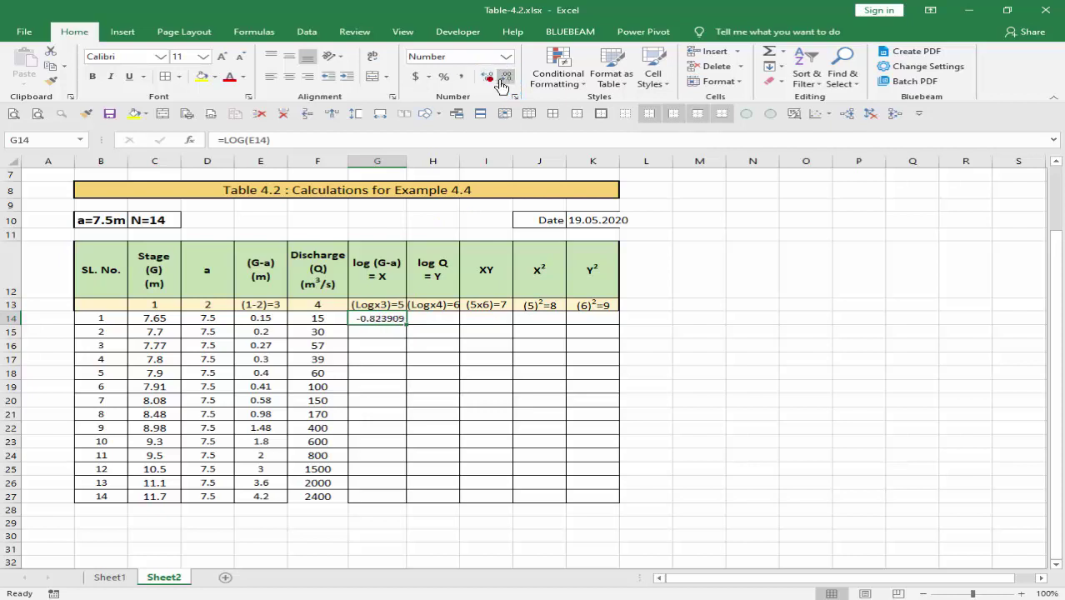
pyautogui.click(505, 80)
pyautogui.click(398, 330)
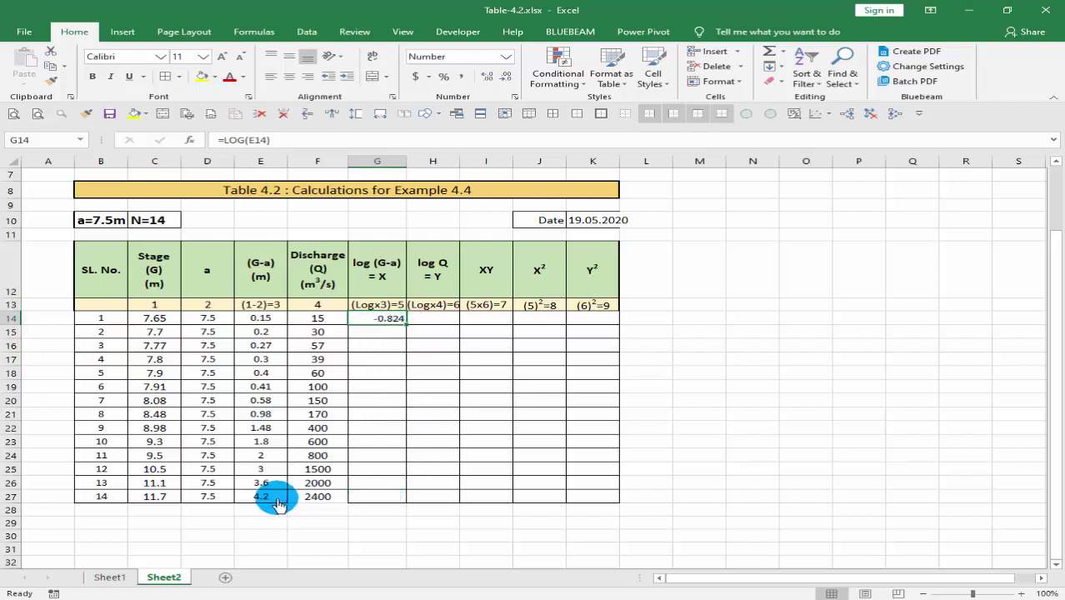
# Fill the log (G-a) formula down to G27 and centre the values
pyautogui.doubleClick(408, 325)
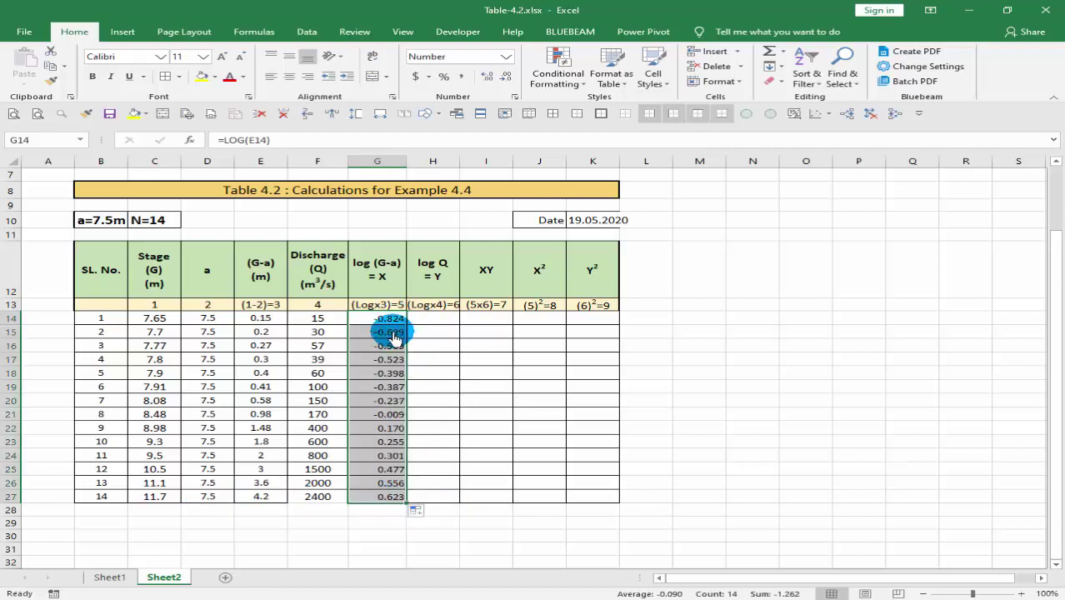
pyautogui.click(289, 76)
pyautogui.click(289, 56)
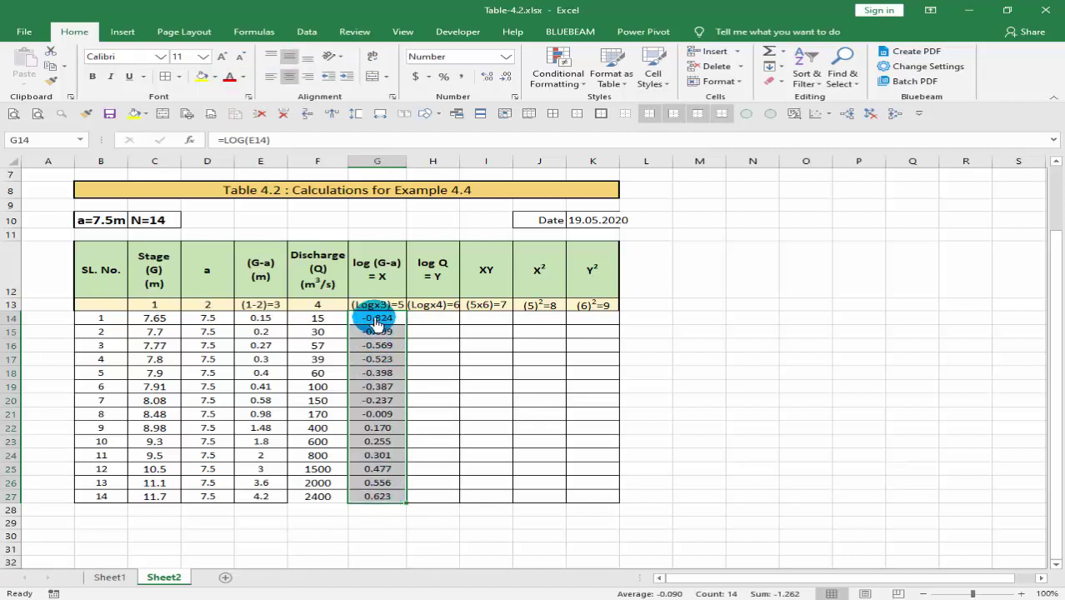
# Verify the log formulas in G14 and G27, then save the workbook
pyautogui.click(378, 321)
pyautogui.doubleClick(377, 322)
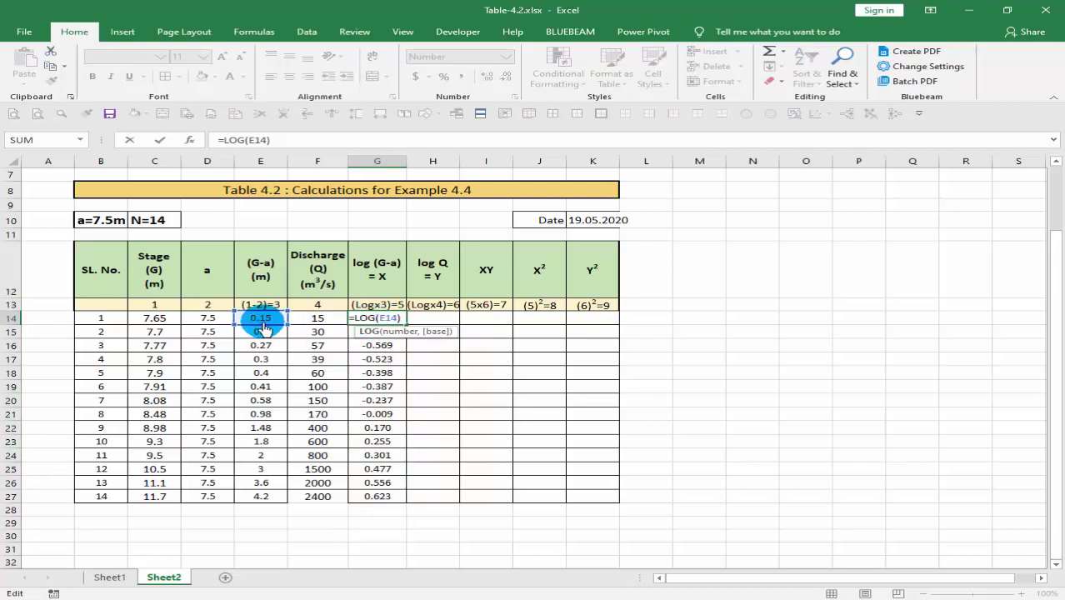
pyautogui.press('Return')
pyautogui.doubleClick(377, 496)
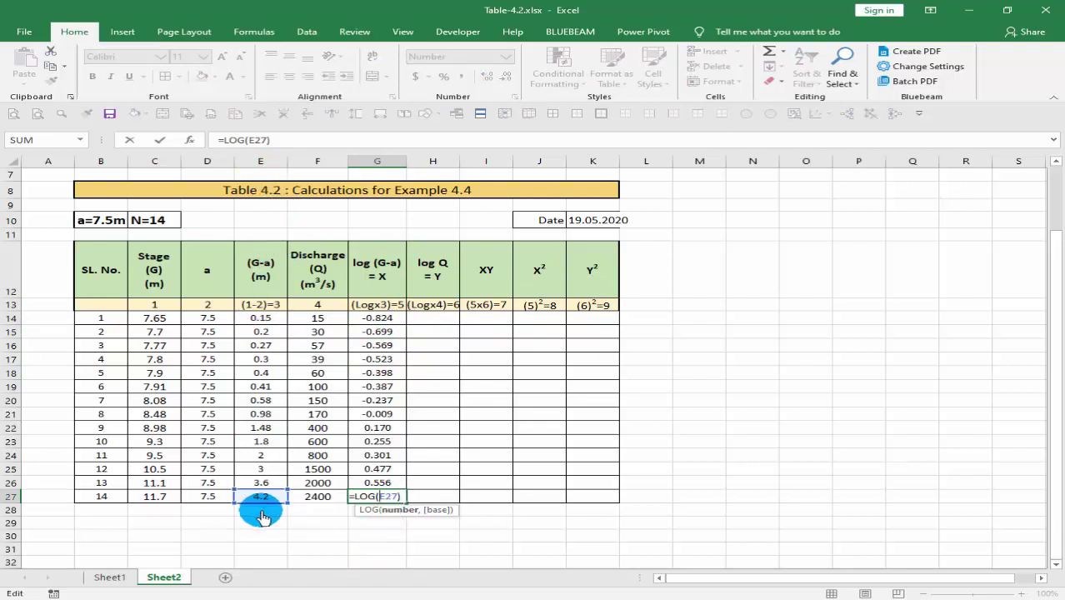
pyautogui.click(300, 496)
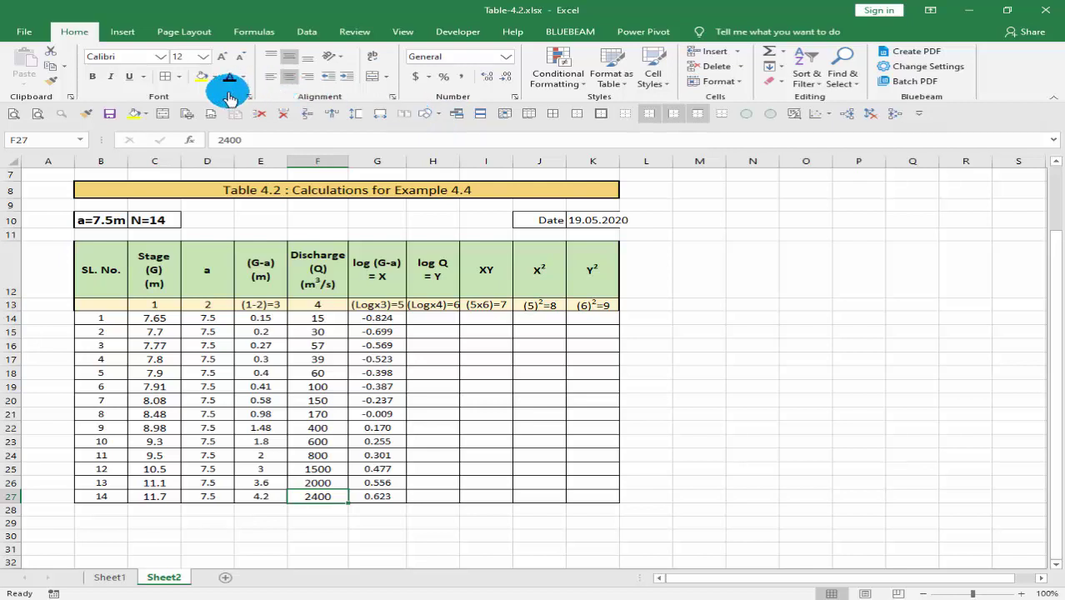
pyautogui.click(110, 116)
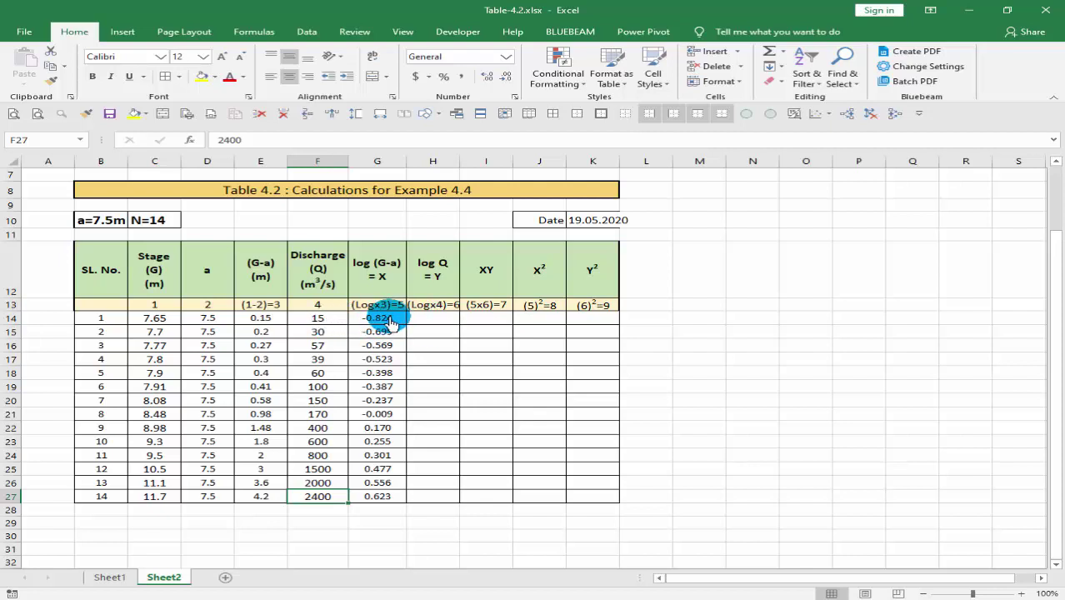
# Enter =LOG(F14) in H14 and fill it down, then undo both changes
pyautogui.click(439, 326)
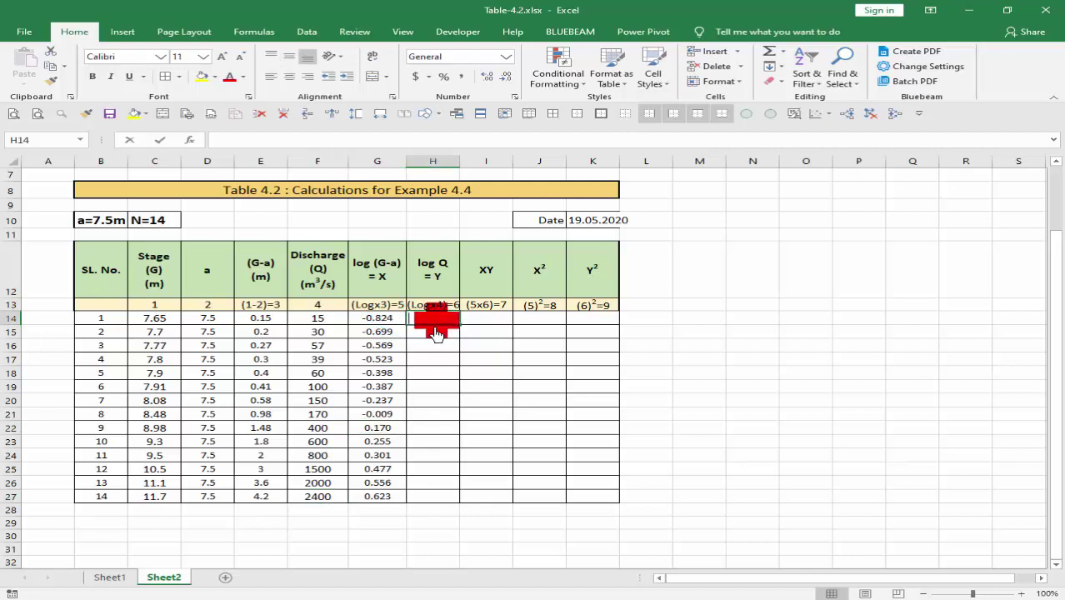
pyautogui.write('=')
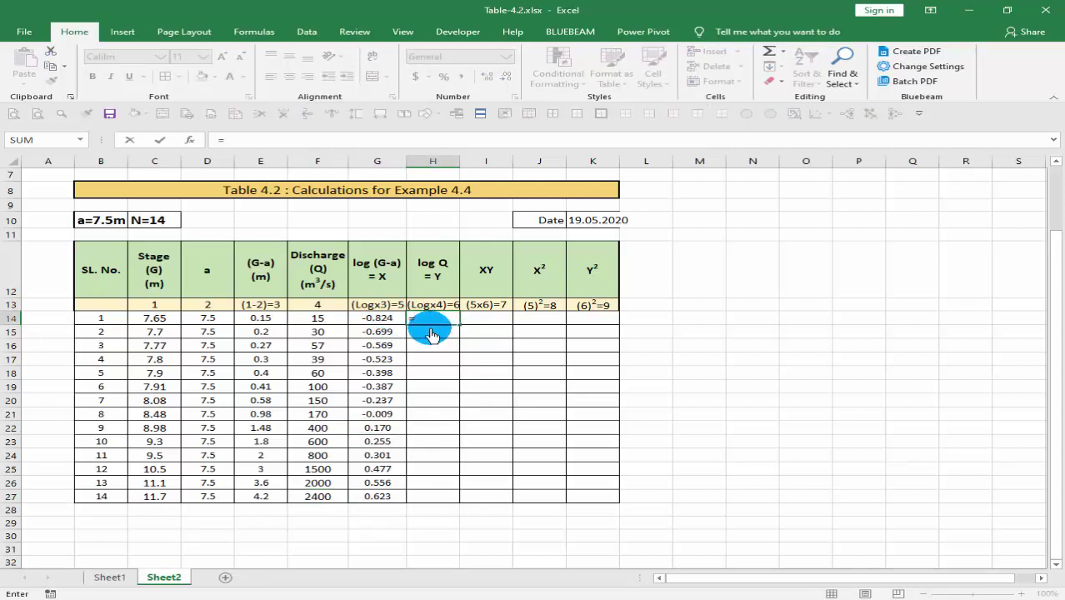
pyautogui.write('log')
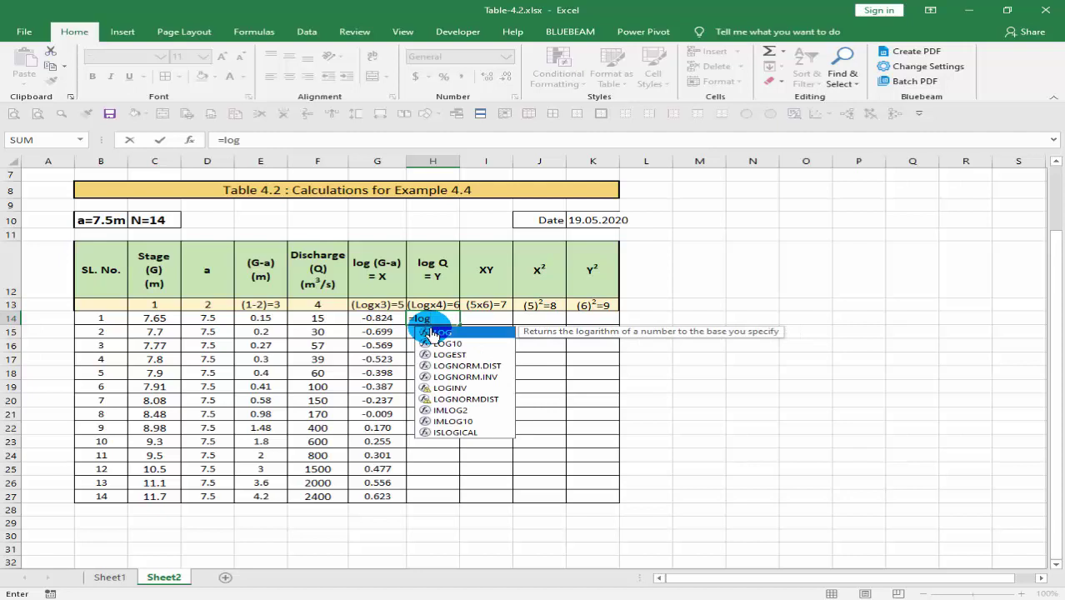
pyautogui.doubleClick(432, 333)
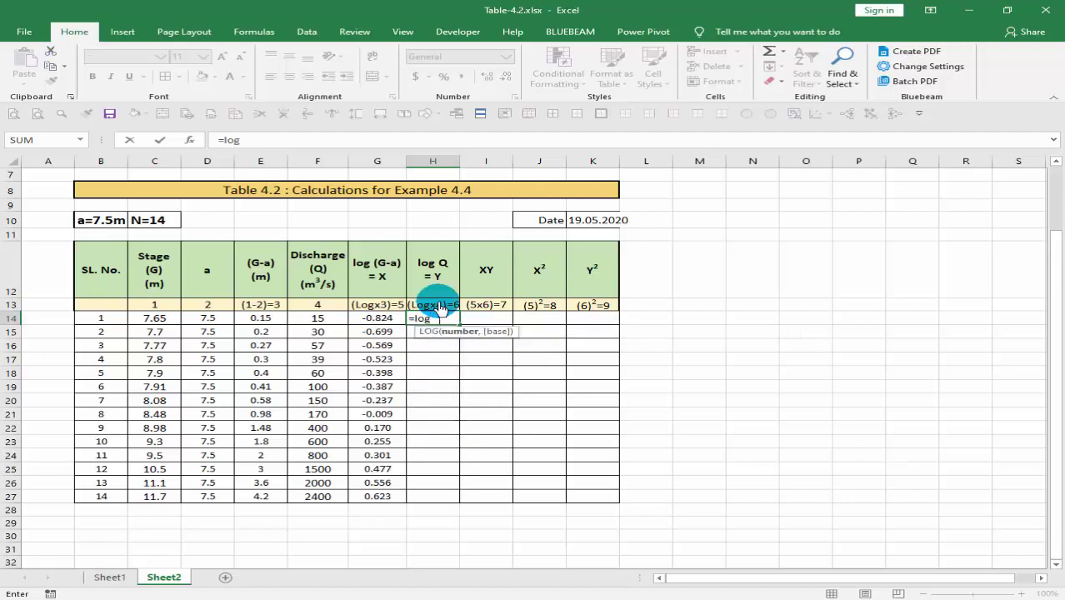
pyautogui.click(325, 322)
pyautogui.press('Return')
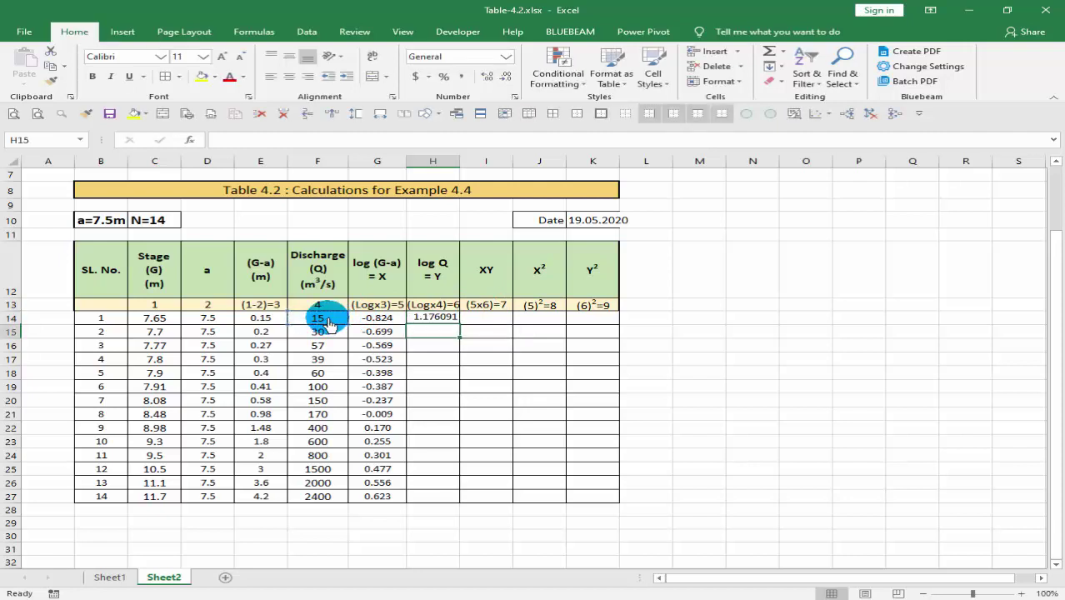
pyautogui.moveTo(458, 325); pyautogui.dragTo(450, 500)
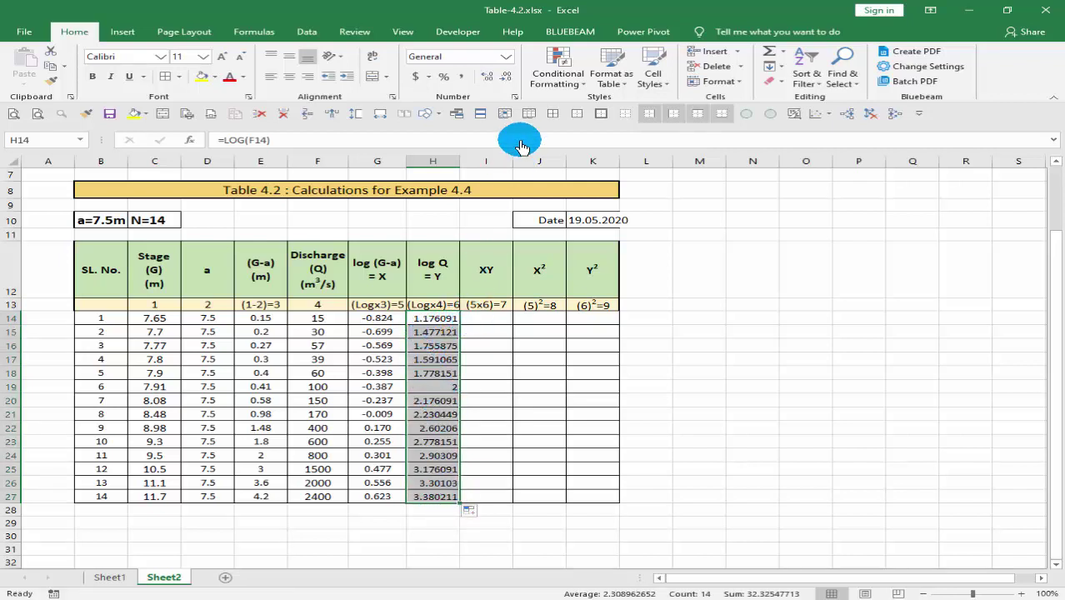
pyautogui.hotkey('ctrl', 'z')
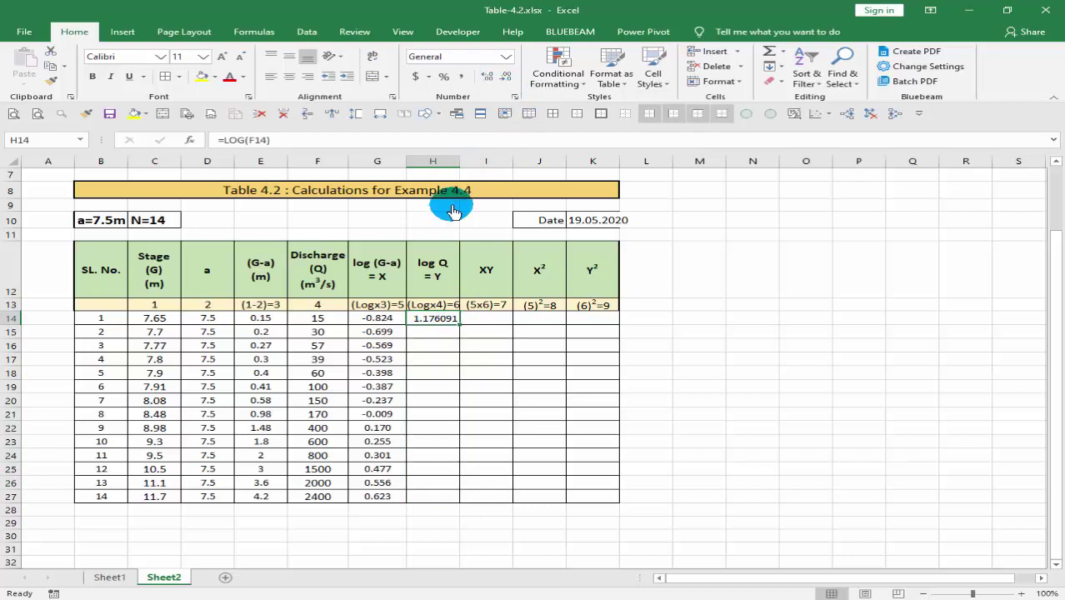
pyautogui.hotkey('ctrl', 'z')
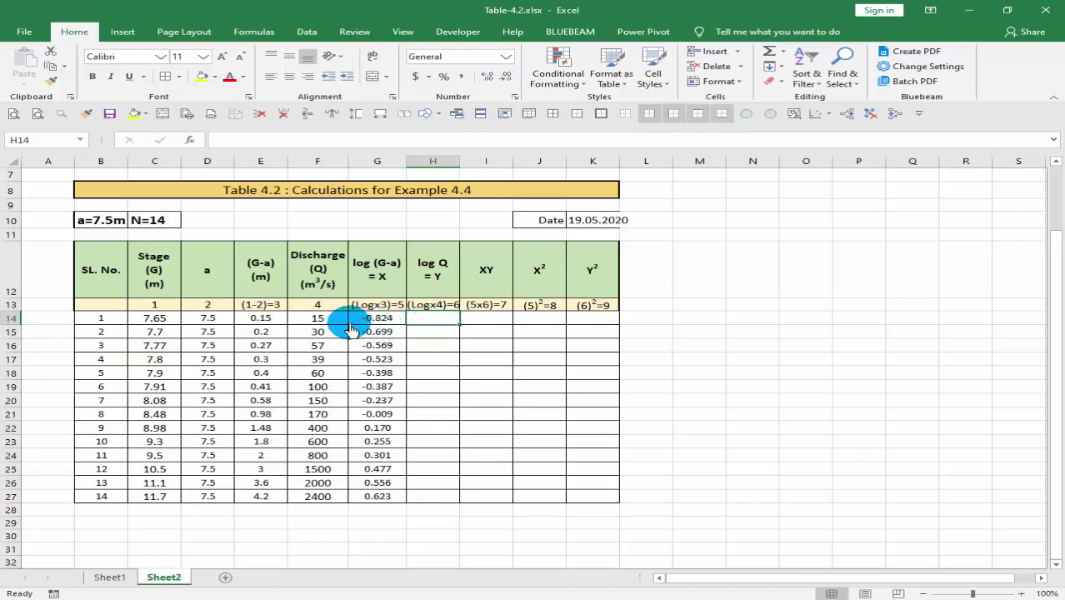
# Copy G14's log formula into H14, edit it, then undo and redo the change
pyautogui.click(383, 323)
pyautogui.click(381, 318)
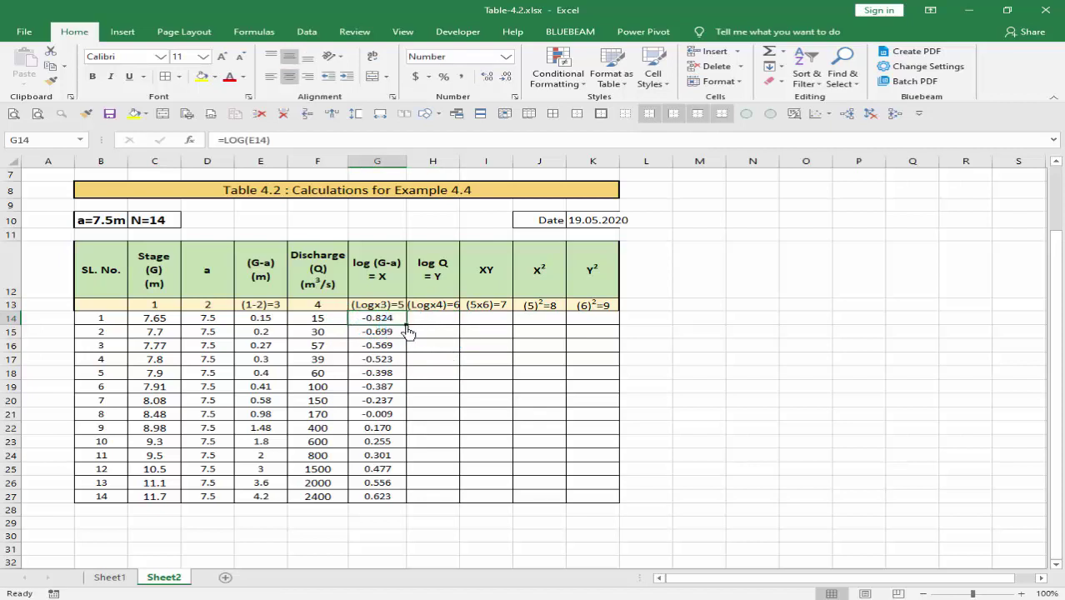
pyautogui.moveTo(429, 331); pyautogui.dragTo(446, 332)
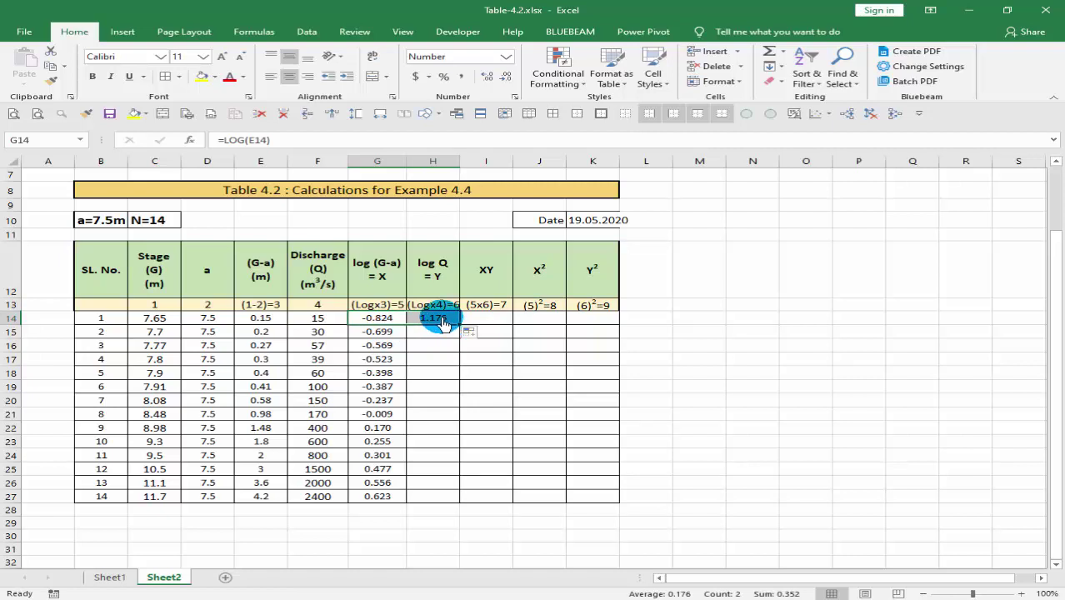
pyautogui.doubleClick(443, 323)
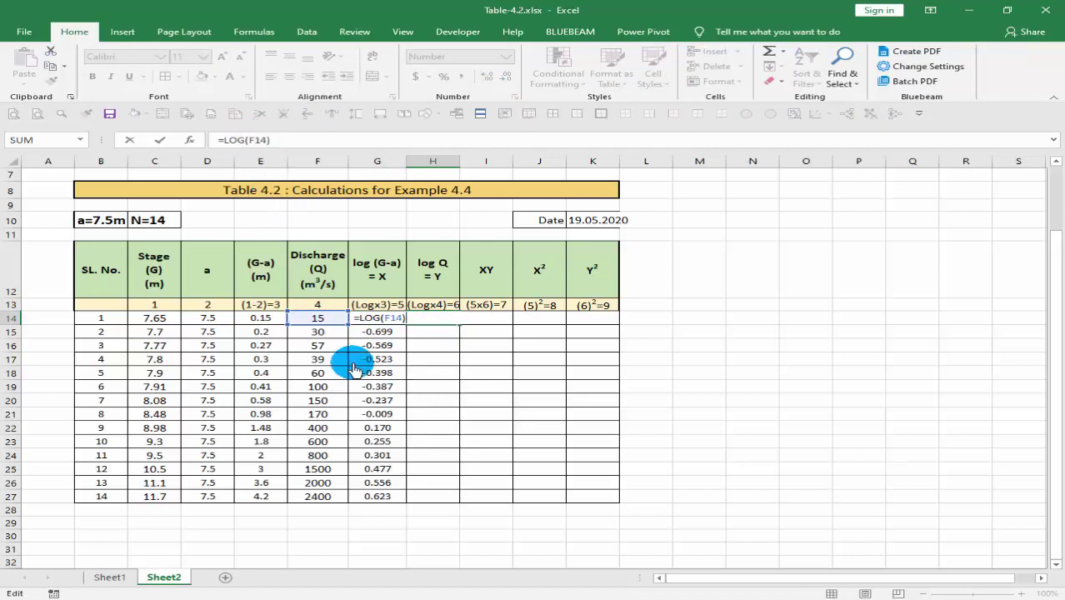
pyautogui.click(433, 322)
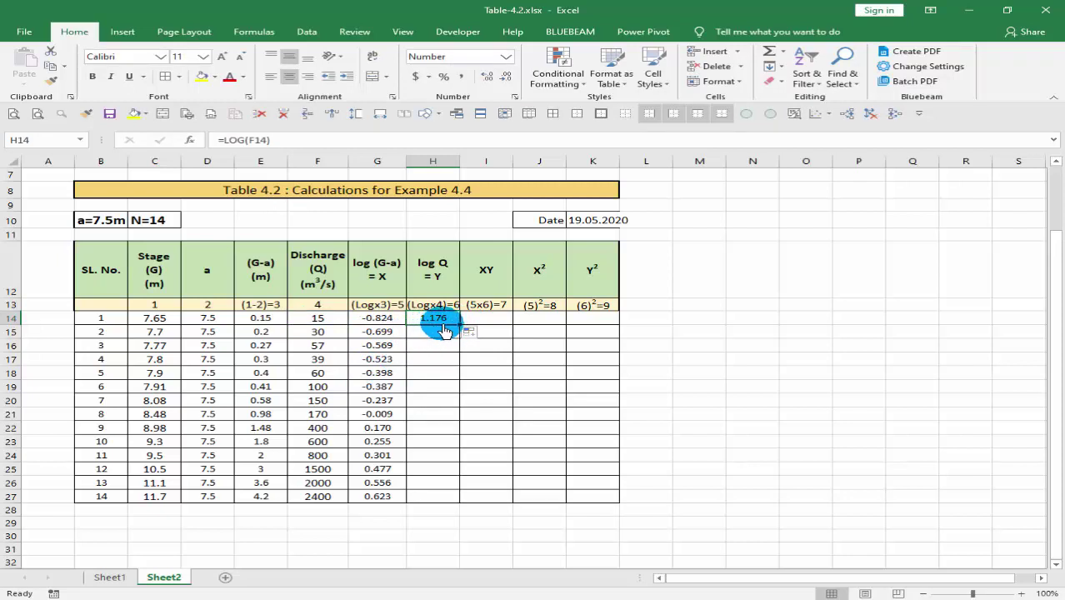
pyautogui.hotkey('ctrl', 'z')
pyautogui.hotkey('ctrl', 'z')
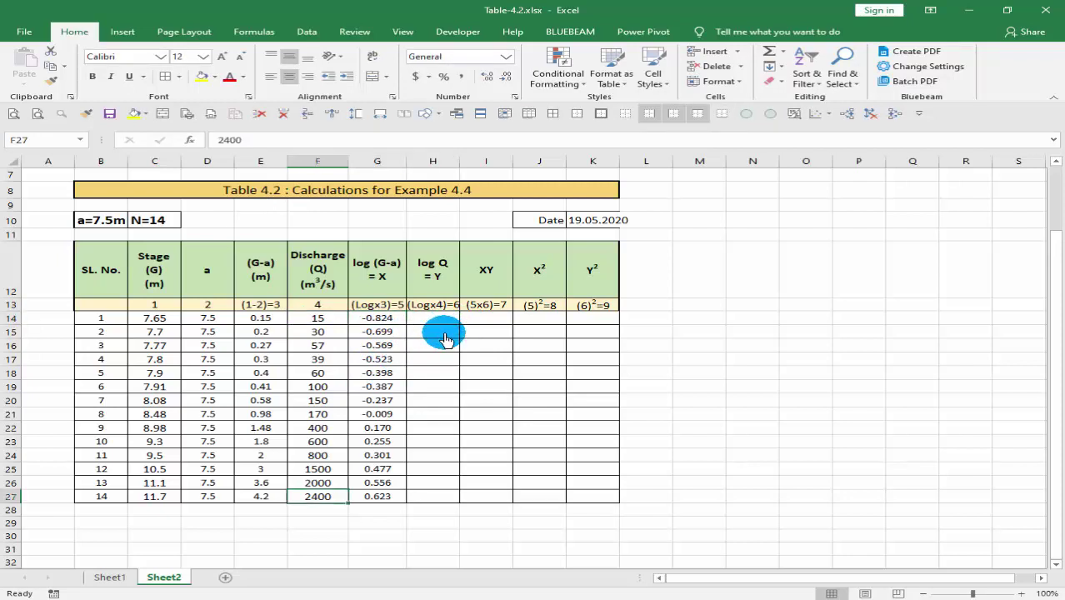
pyautogui.hotkey('ctrl', 'y')
pyautogui.hotkey('ctrl', 'y')
pyautogui.hotkey('ctrl', 'y')
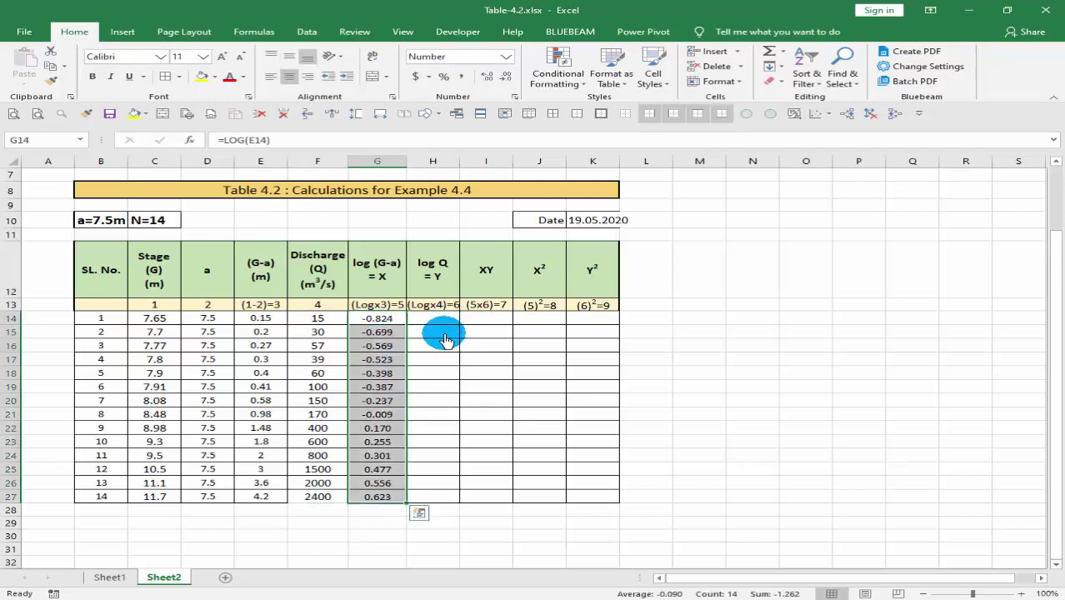
pyautogui.hotkey('ctrl', 'y')
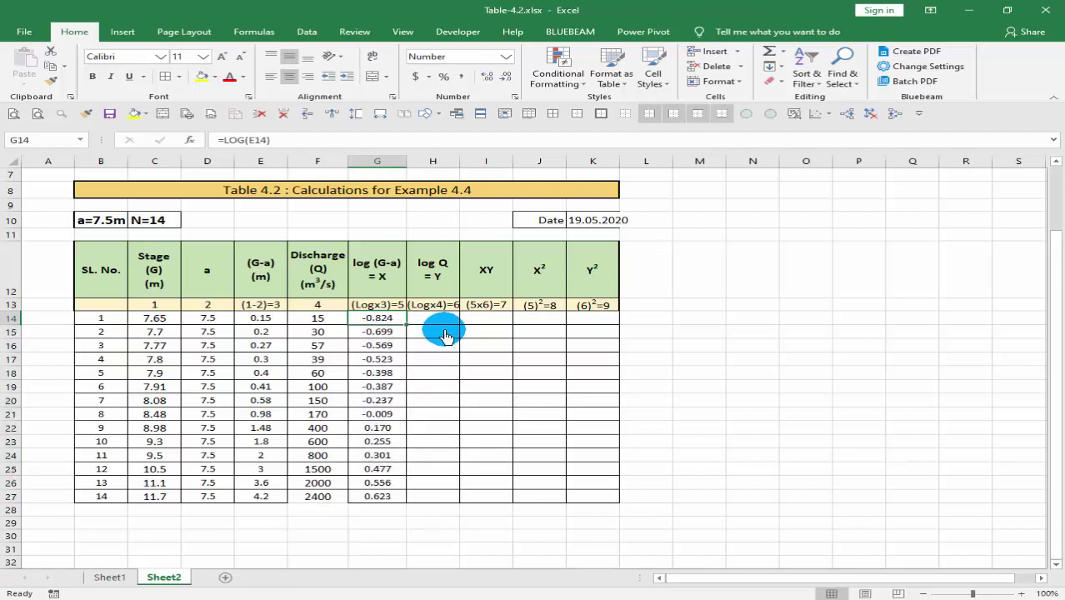
# Enter =LOG(F14) in H14 for the first log Q value
pyautogui.click(444, 323)
pyautogui.write('=')
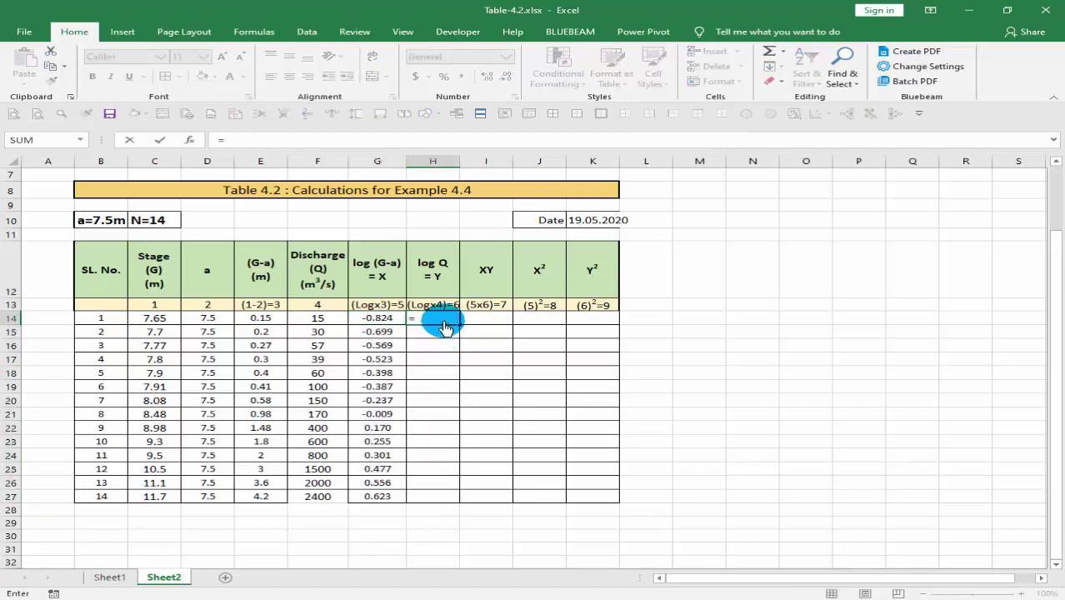
pyautogui.write('log')
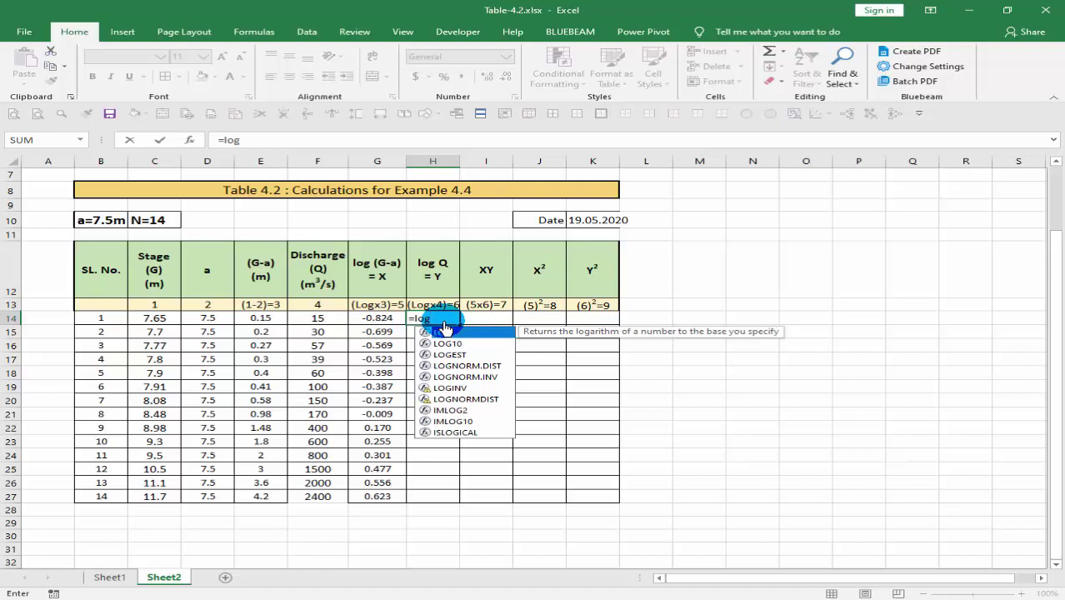
pyautogui.press('Tab')
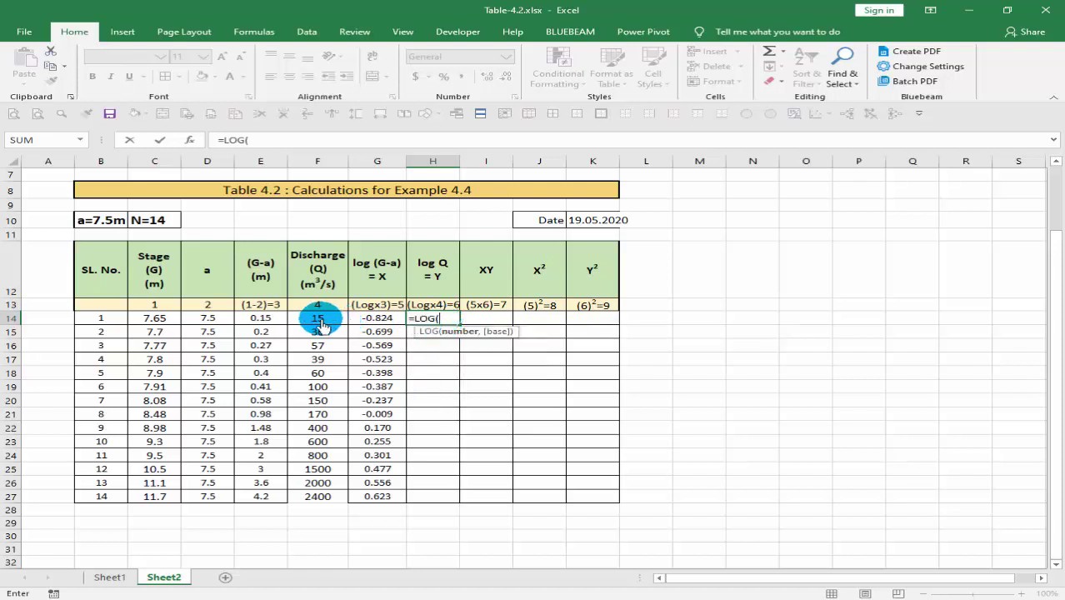
pyautogui.click(320, 324)
pyautogui.press('Return')
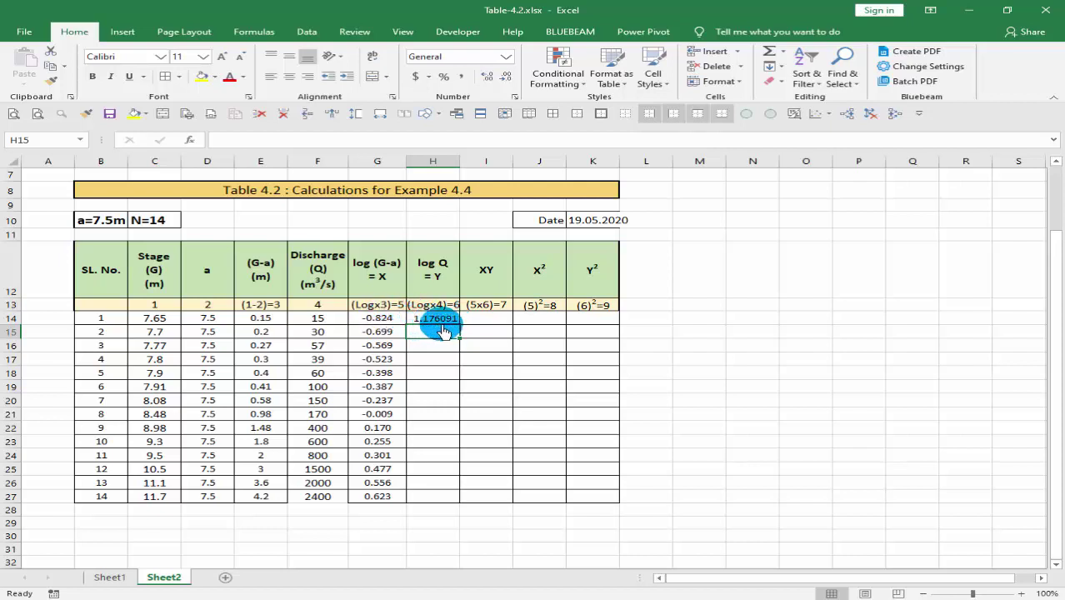
# Compare the G14 and G15 formulas, then fill log Q down H14:H27 (1.176 to 3.380)
pyautogui.click(437, 319)
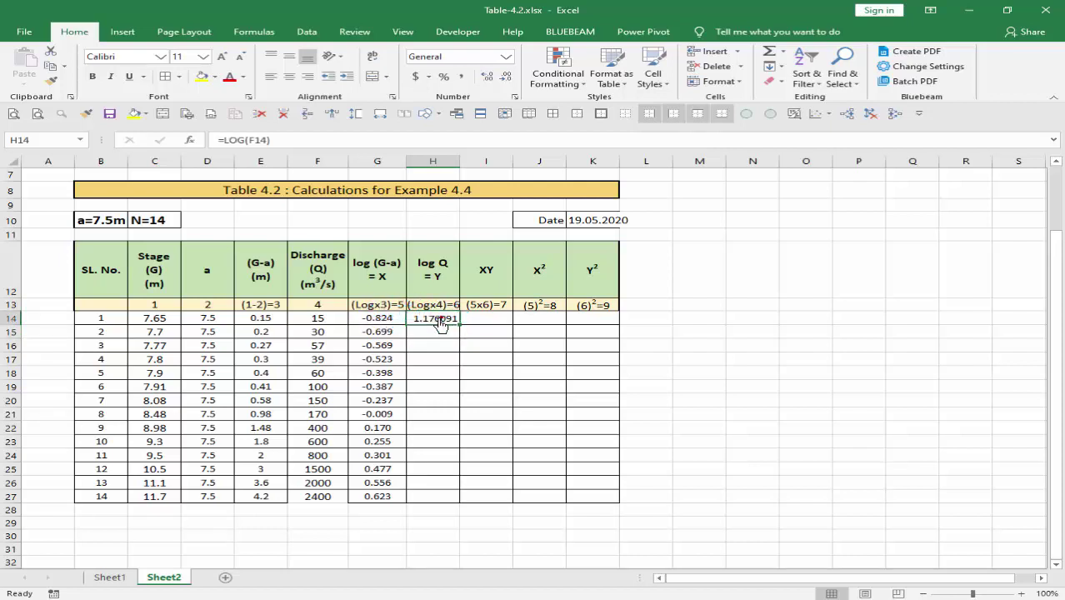
pyautogui.click(379, 319)
pyautogui.click(390, 333)
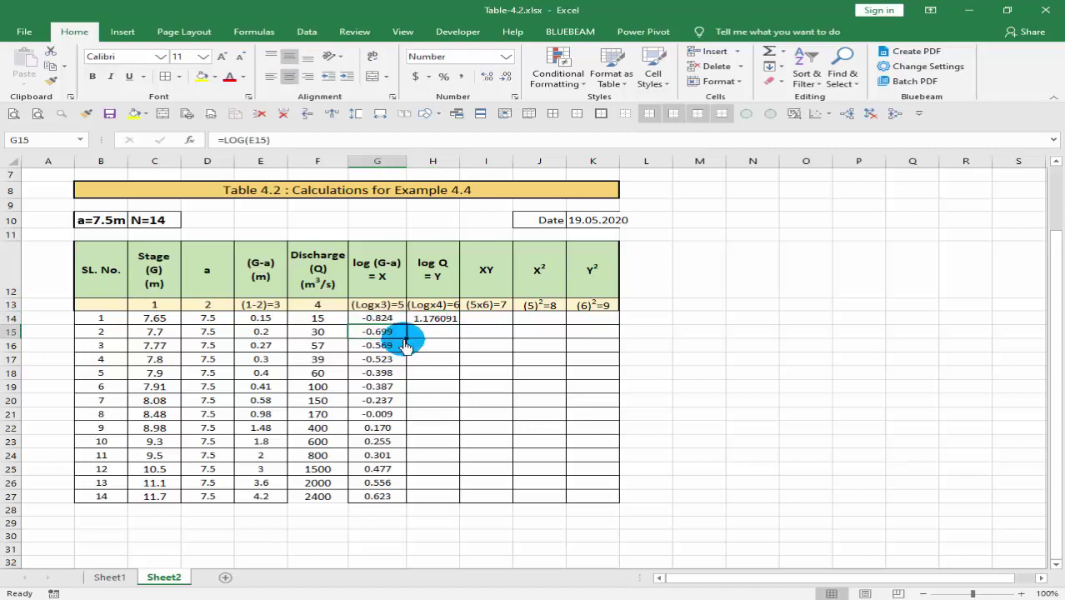
pyautogui.click(394, 322)
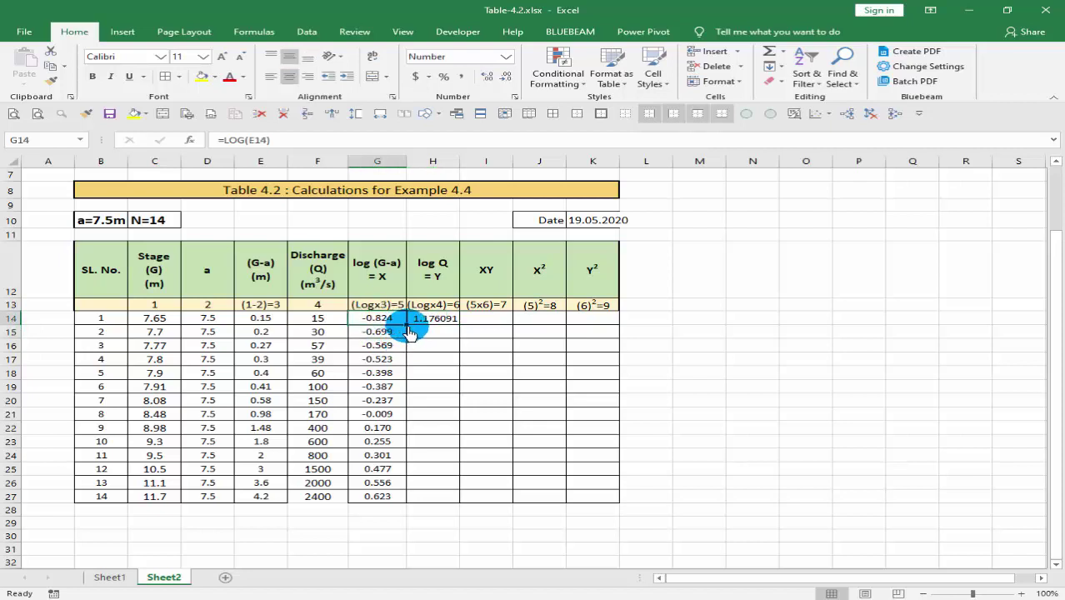
pyautogui.moveTo(408, 329); pyautogui.dragTo(441, 335)
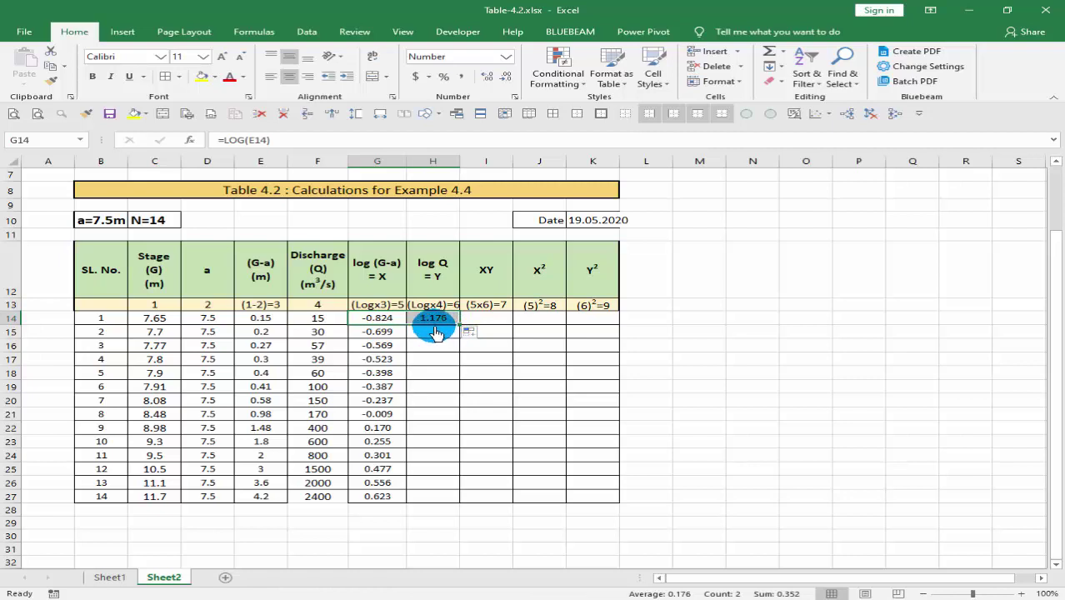
pyautogui.moveTo(441, 331)
pyautogui.mouseDown()
pyautogui.moveTo(463, 331)
pyautogui.moveTo(447, 325)
pyautogui.mouseUp()
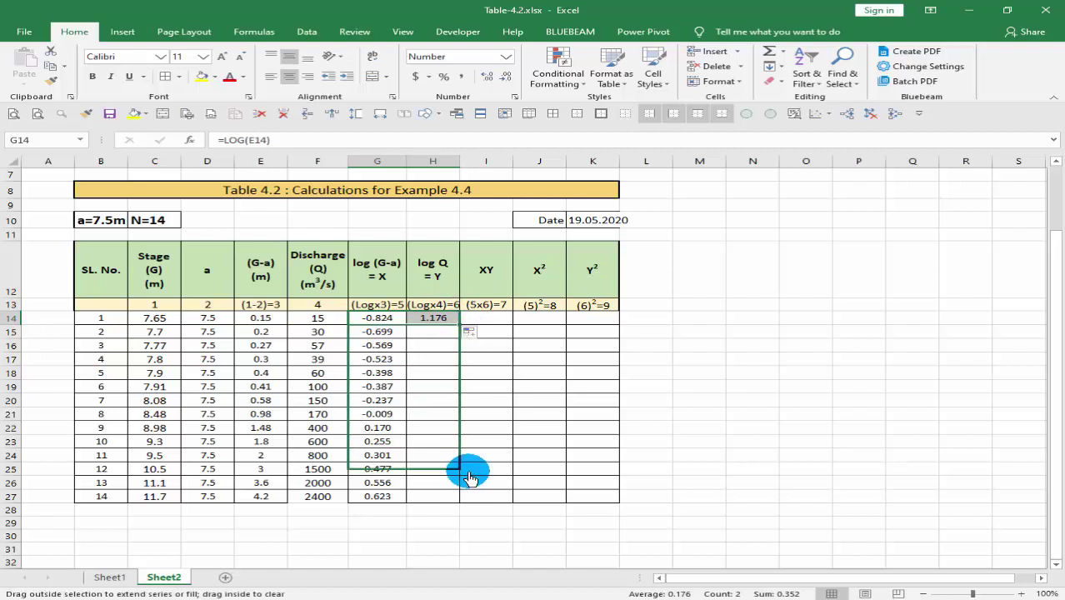
pyautogui.click(441, 322)
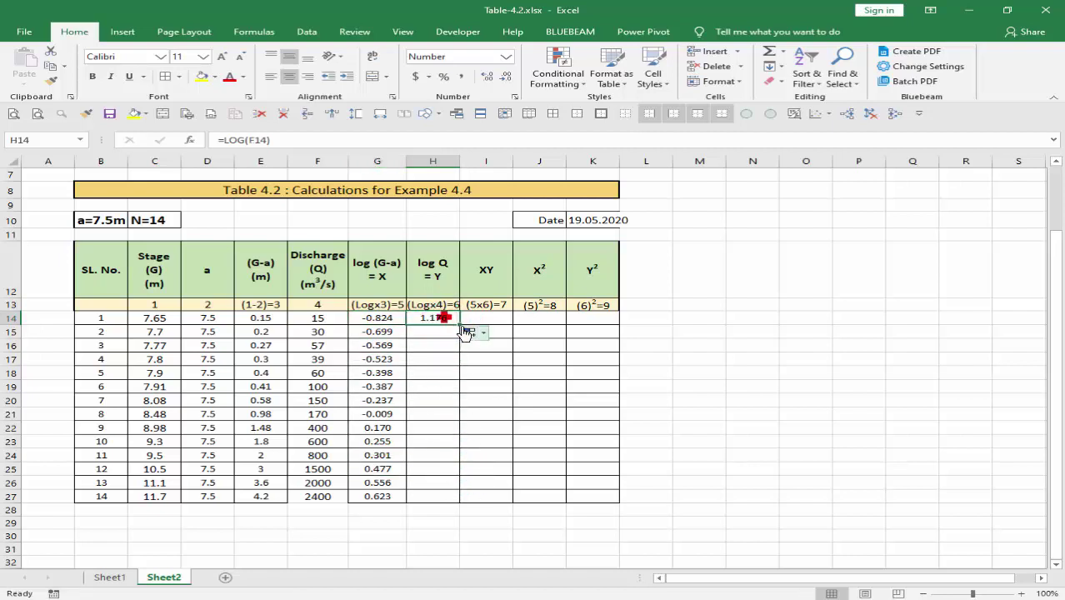
pyautogui.doubleClick(460, 325)
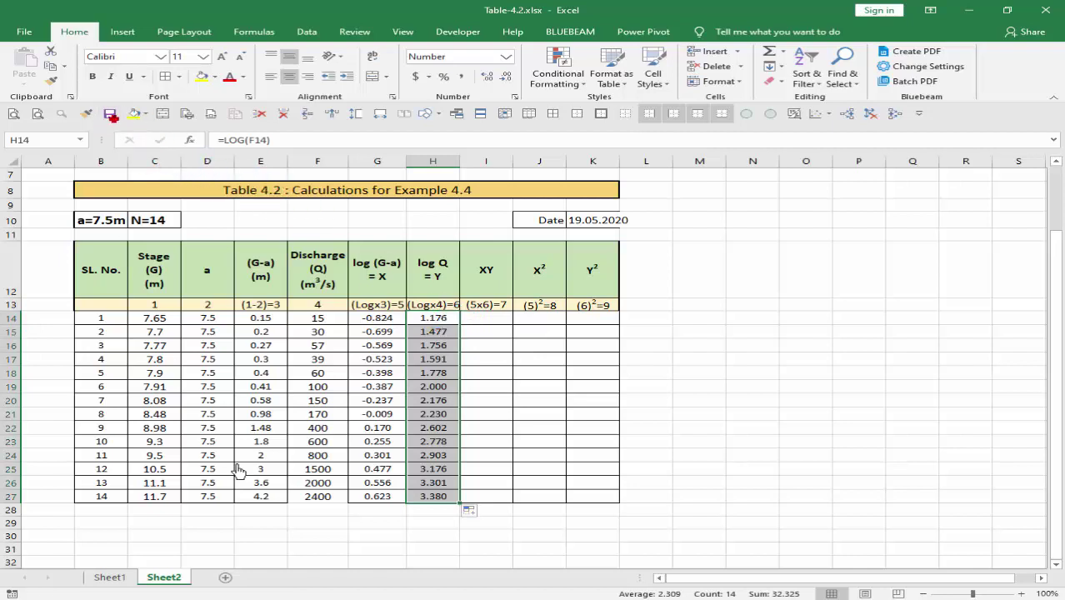
pyautogui.click(315, 496)
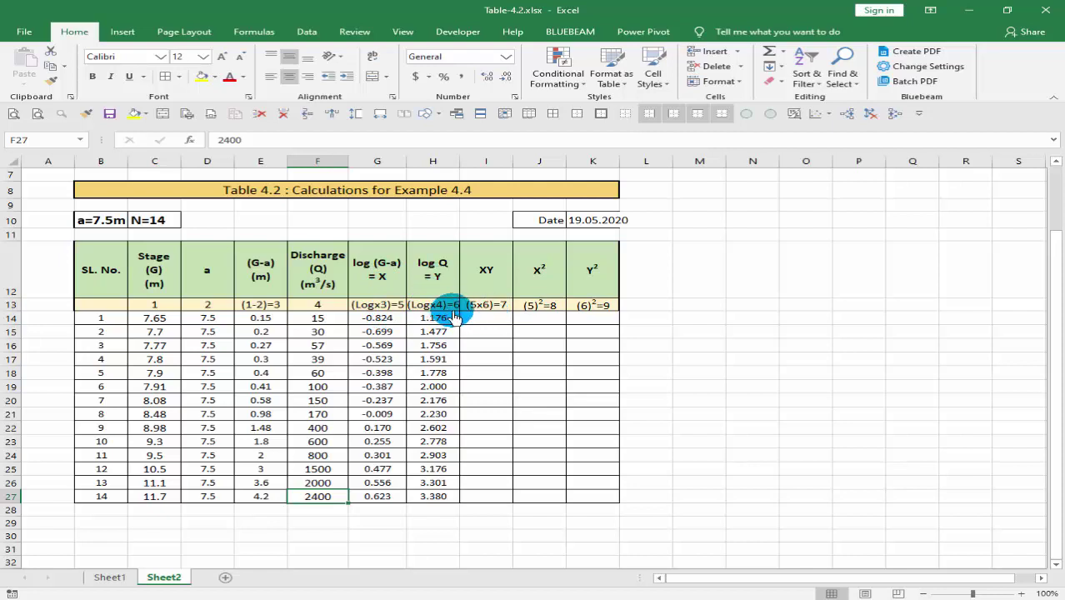
# Enter the XY formula =G14*H14 in I14
pyautogui.click(489, 325)
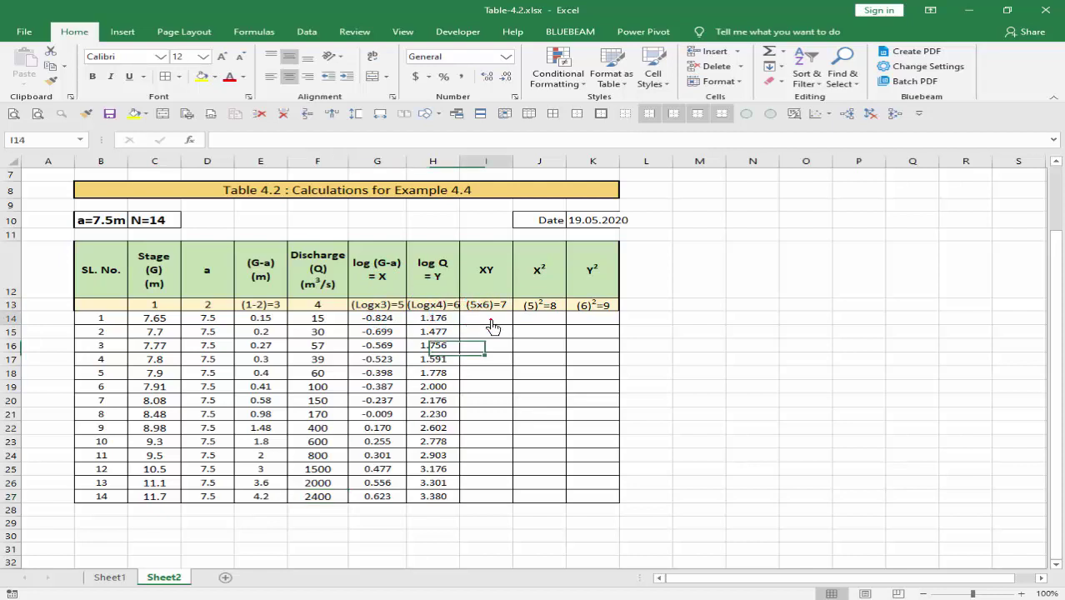
pyautogui.write('=')
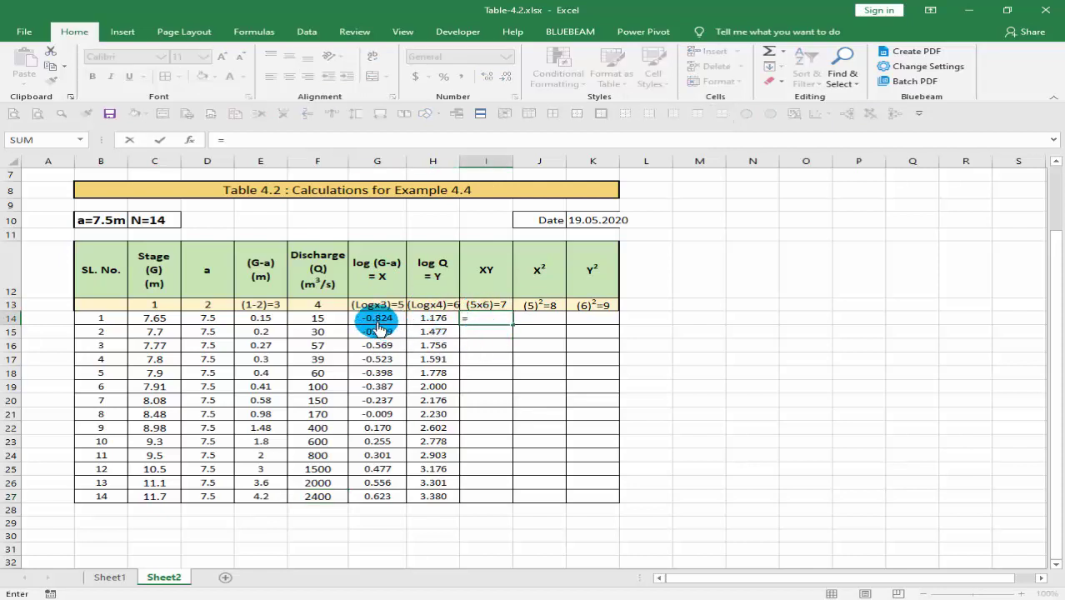
pyautogui.click(384, 325)
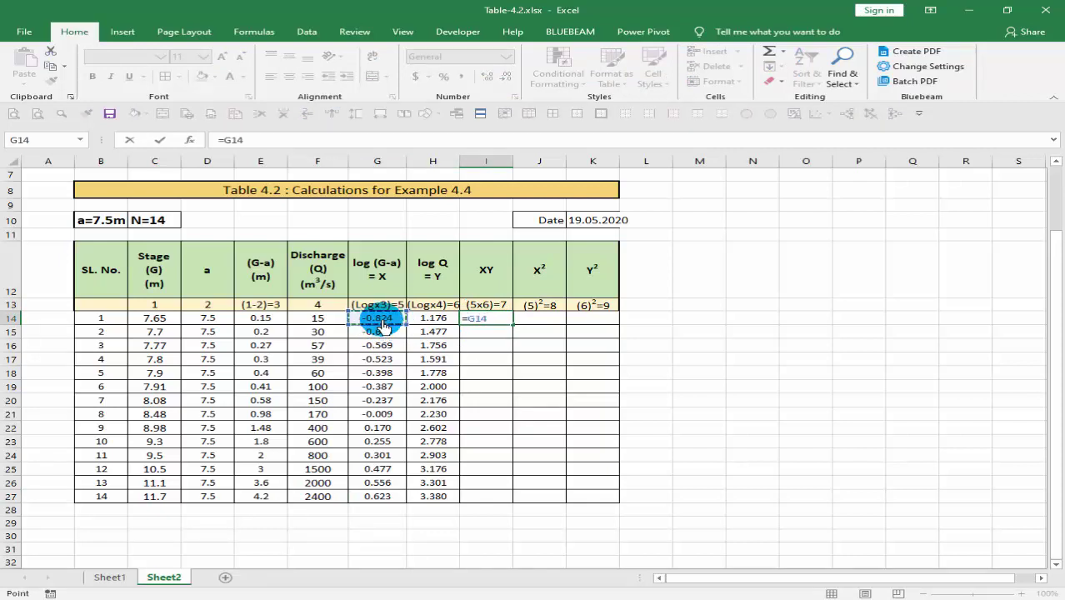
pyautogui.write('*')
pyautogui.click(437, 324)
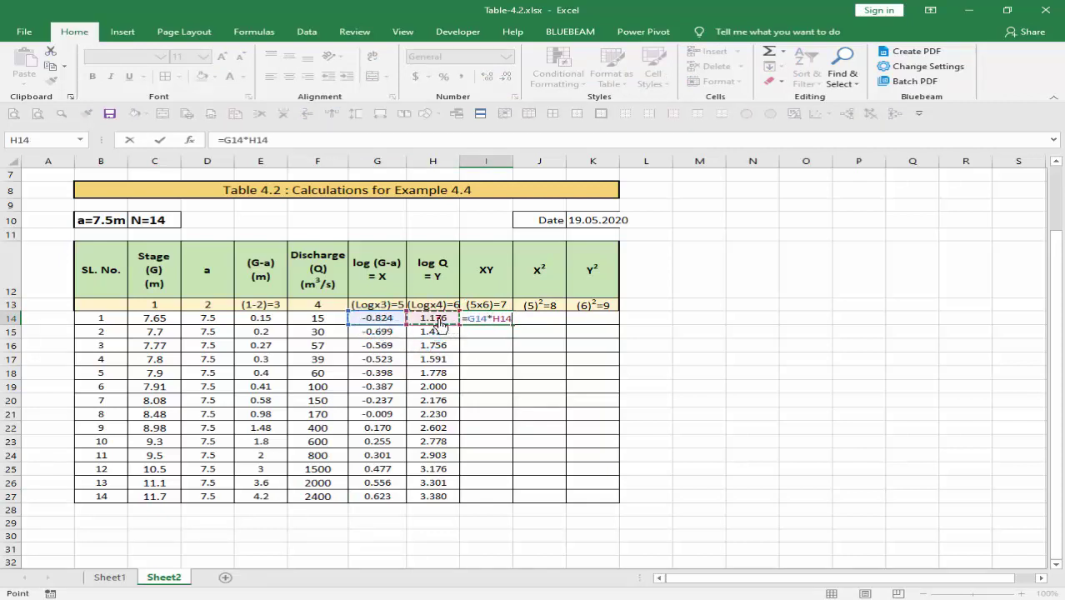
pyautogui.hotkey('ctrl', 'Return')
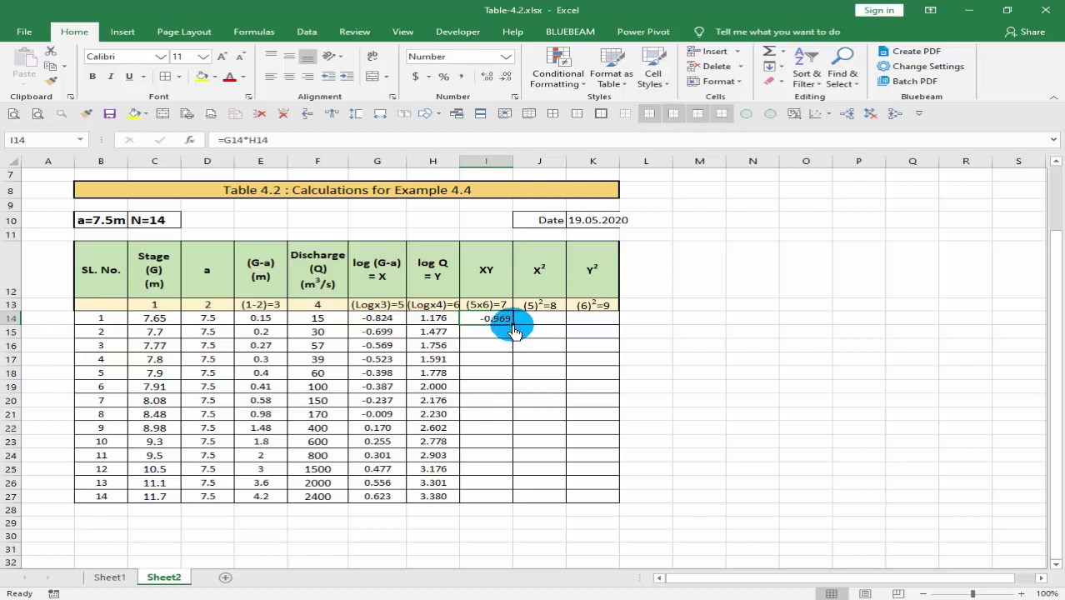
# Fill the XY formula down to I27 (-0.969 to 2.107) and save the workbook
pyautogui.moveTo(514, 331); pyautogui.dragTo(511, 500)
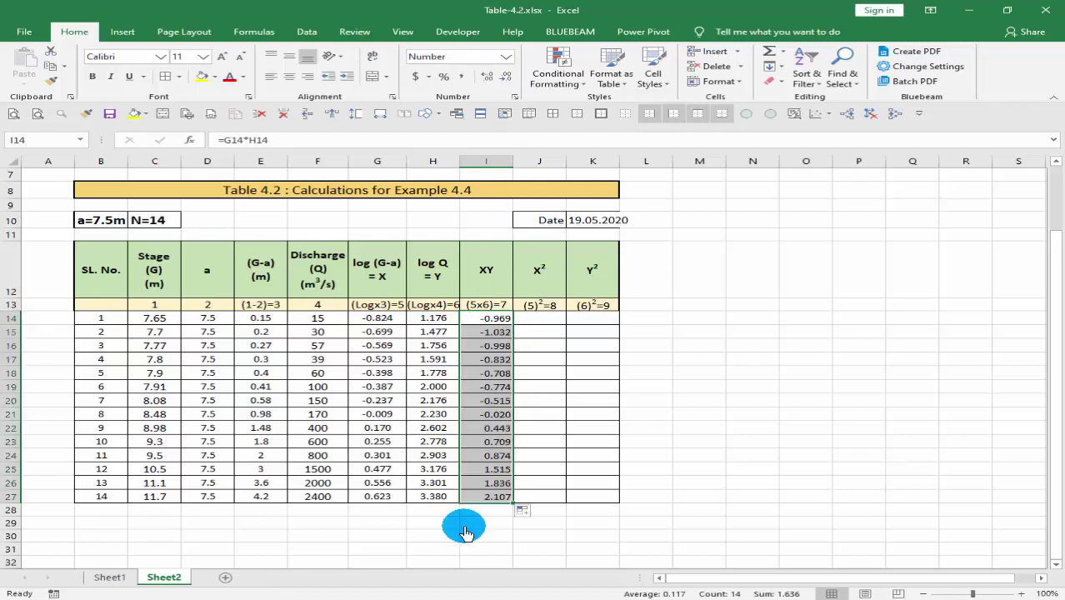
pyautogui.click(289, 75)
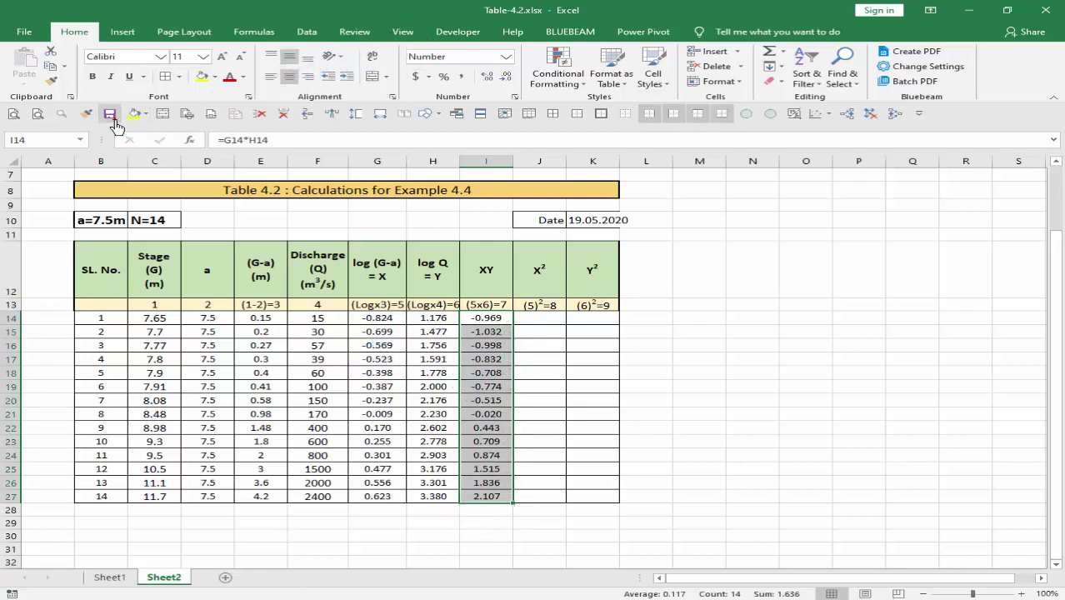
pyautogui.click(544, 322)
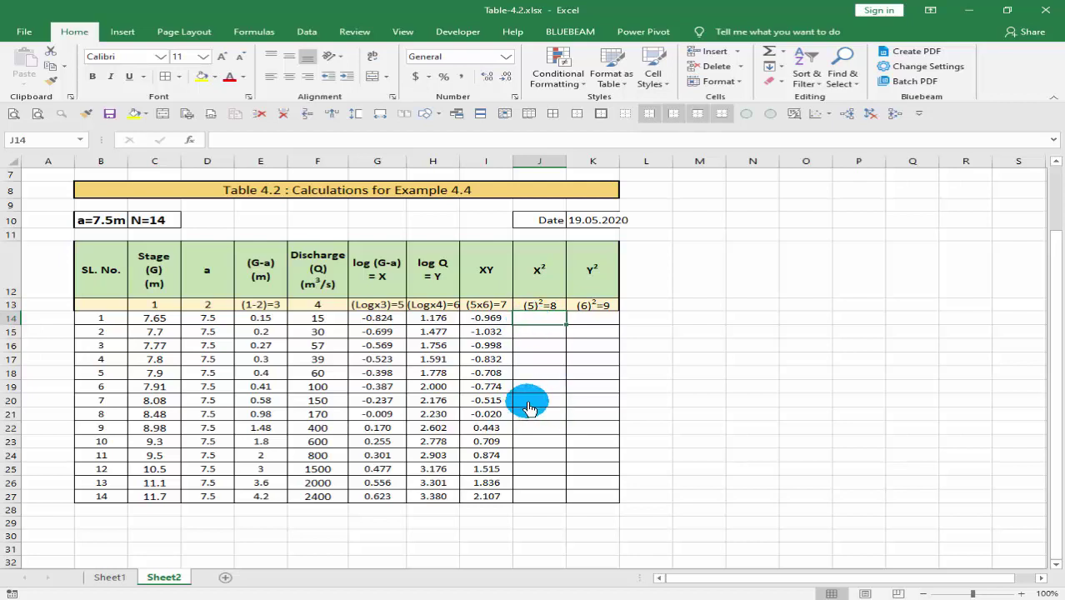
# Enter =G14^2 in J14 to square the first log (G-a) value
pyautogui.write('=s')
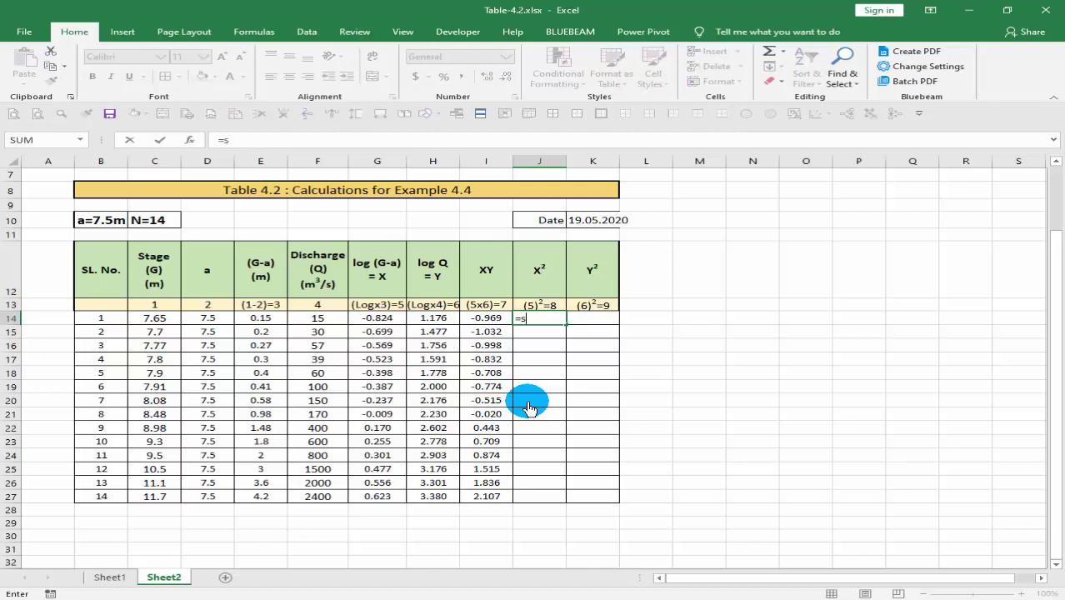
pyautogui.write('q')
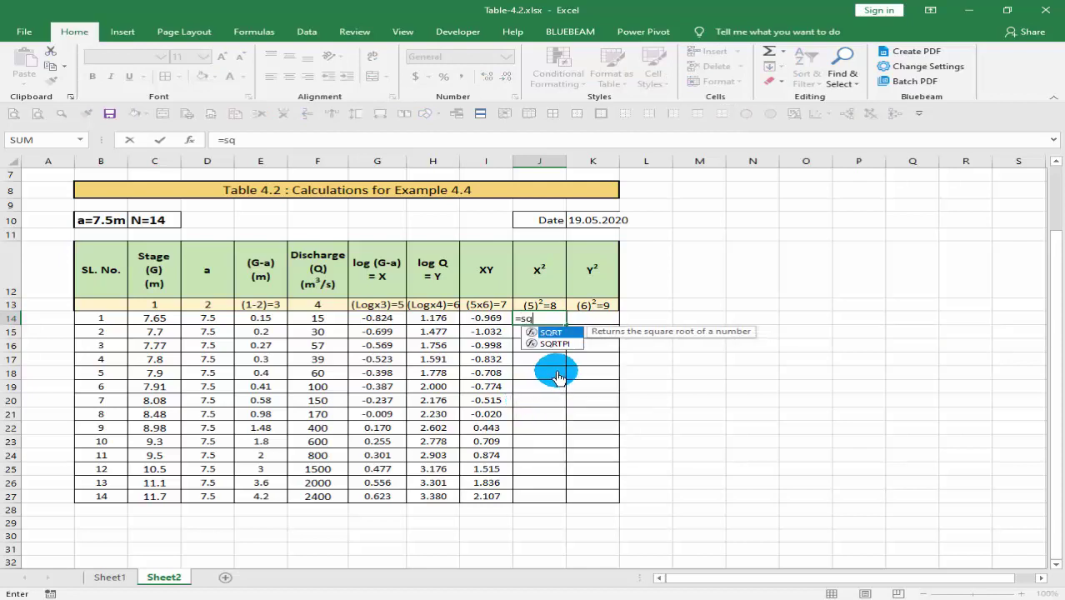
pyautogui.press('BackSpace')
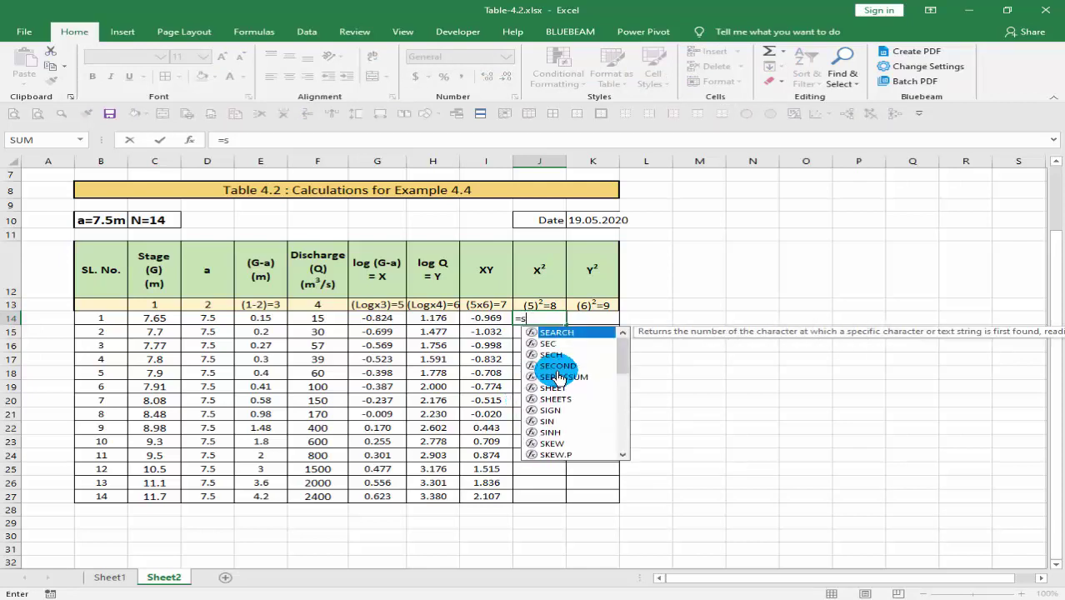
pyautogui.press('BackSpace')
pyautogui.press('BackSpace')
pyautogui.write('=')
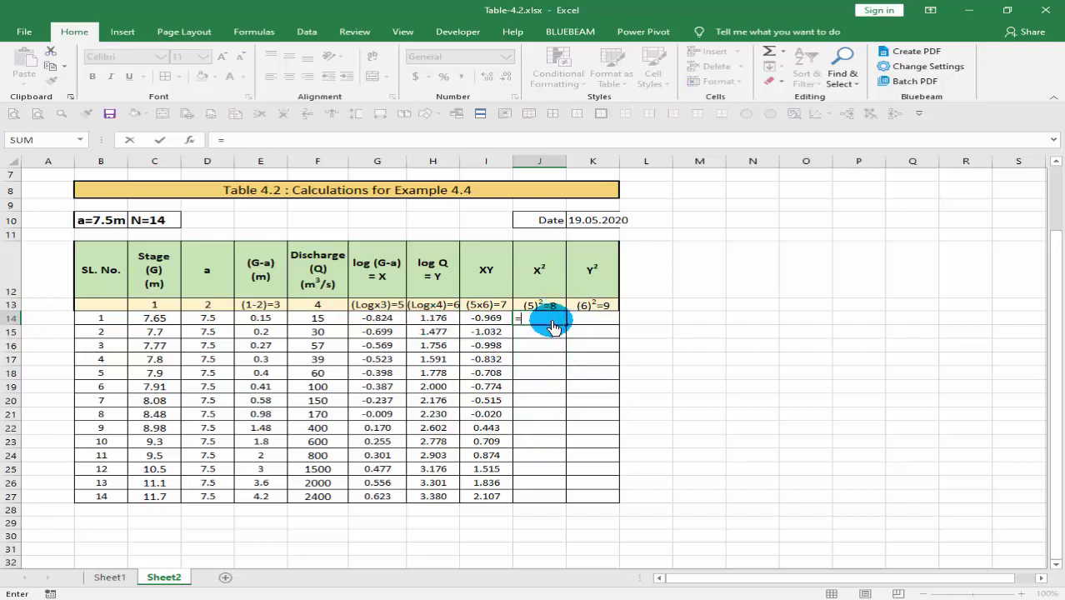
pyautogui.click(382, 323)
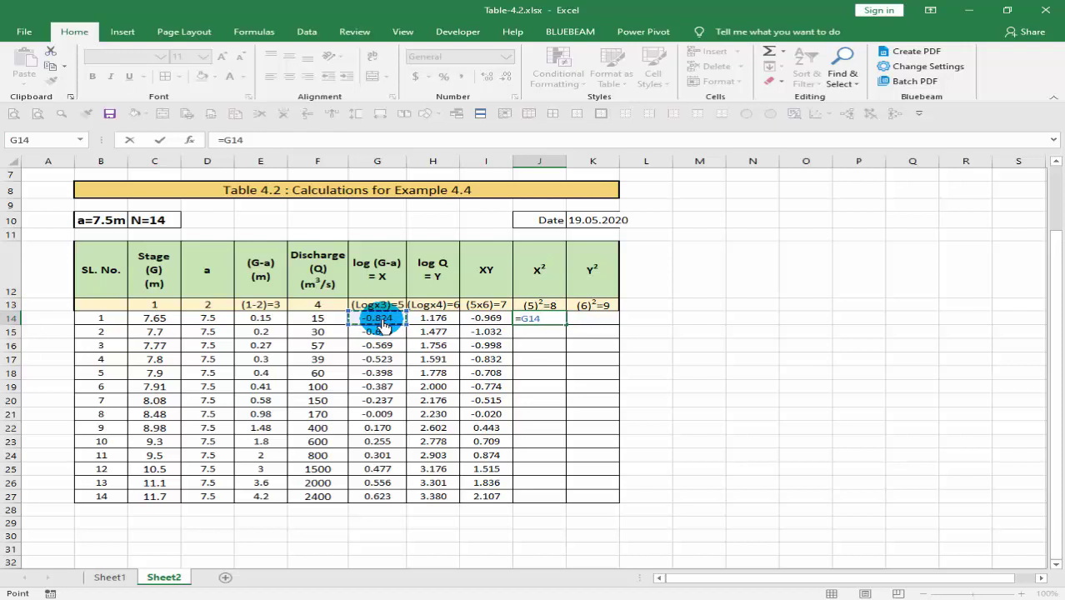
pyautogui.write('^2')
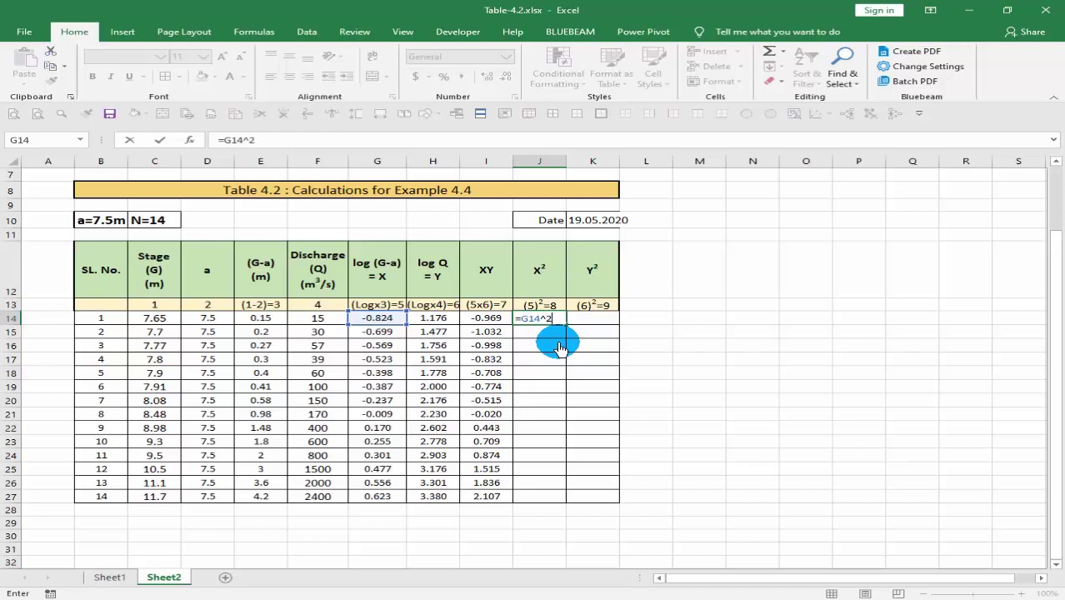
pyautogui.press('Return')
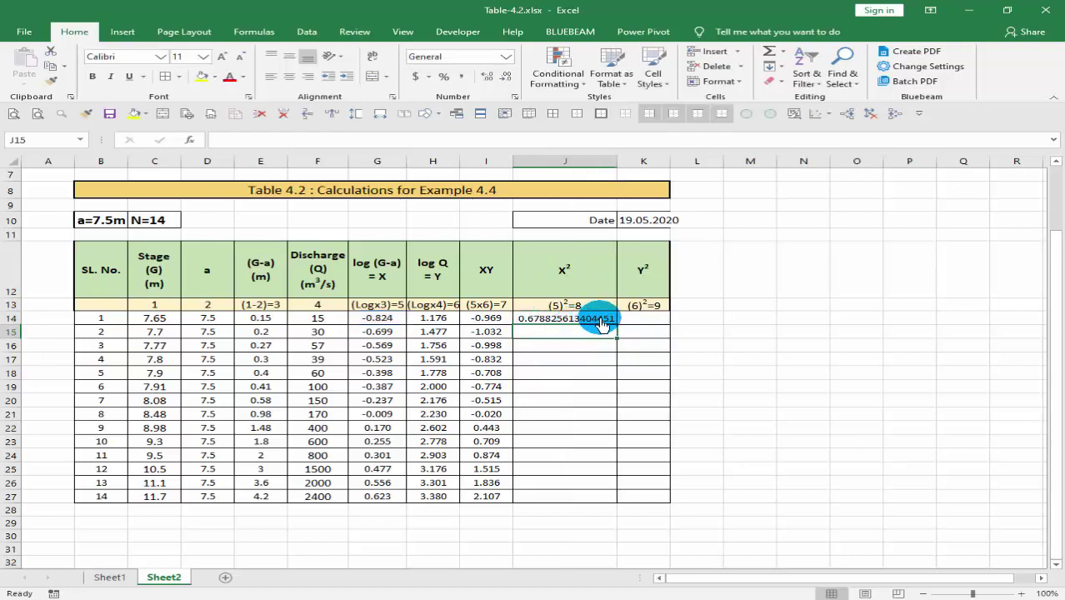
# Show J14 to three decimals, narrow column J, fill down to J27, and centre the values
pyautogui.click(604, 320)
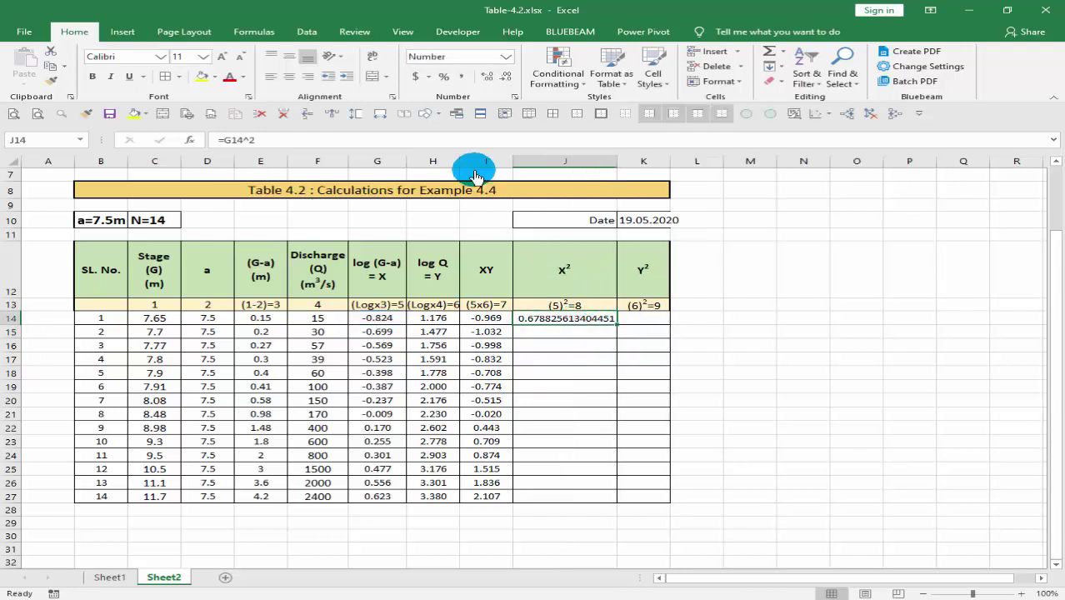
pyautogui.click(508, 77)
pyautogui.click(508, 78)
pyautogui.click(508, 77)
pyautogui.click(507, 79)
pyautogui.click(507, 79)
pyautogui.click(507, 79)
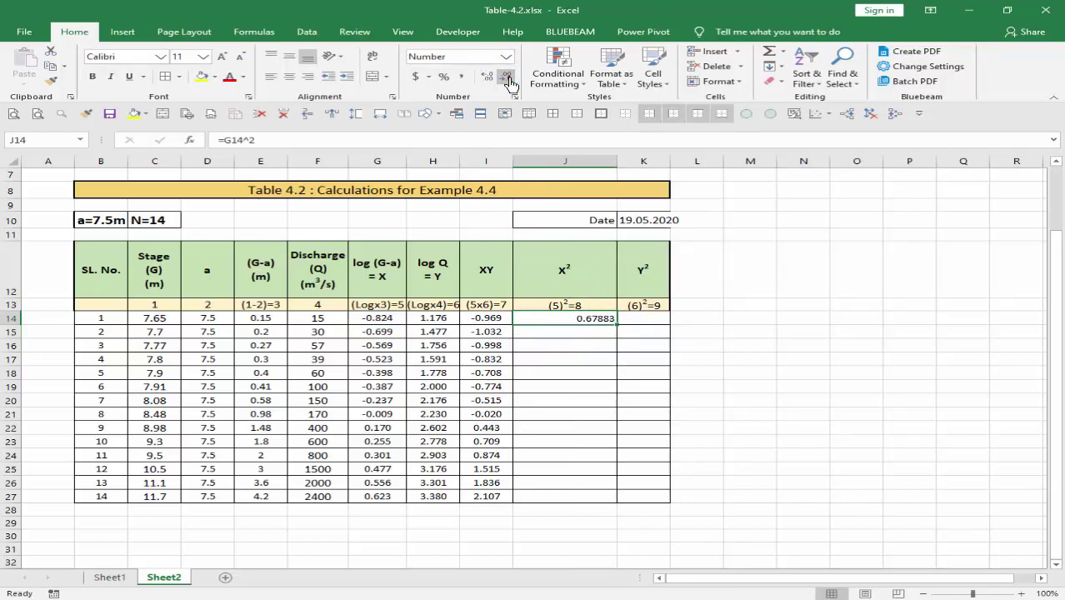
pyautogui.click(507, 79)
pyautogui.moveTo(617, 167); pyautogui.dragTo(565, 167)
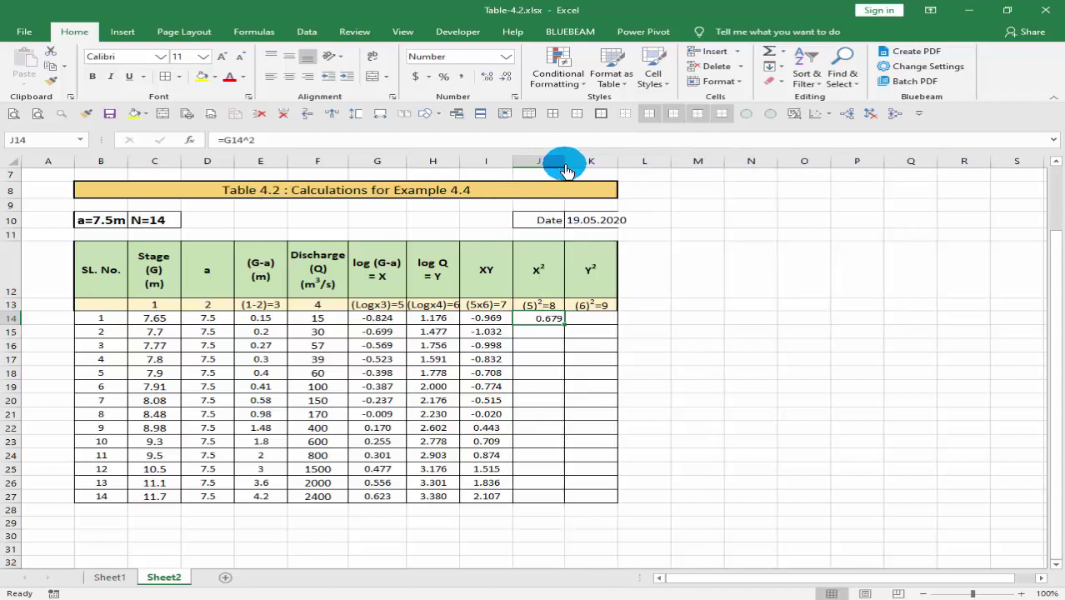
pyautogui.doubleClick(565, 331)
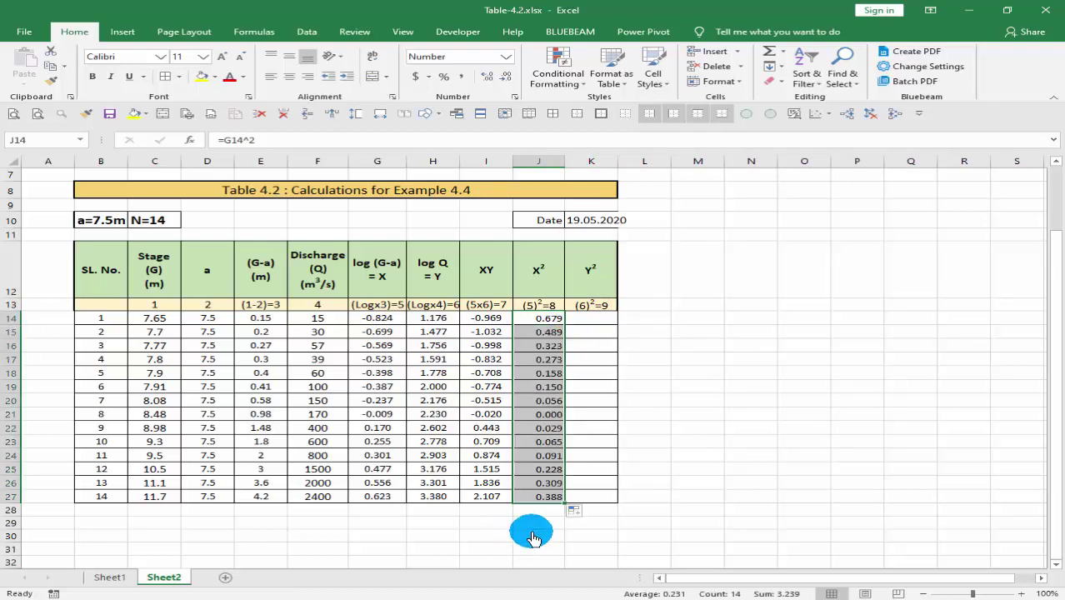
pyautogui.click(289, 76)
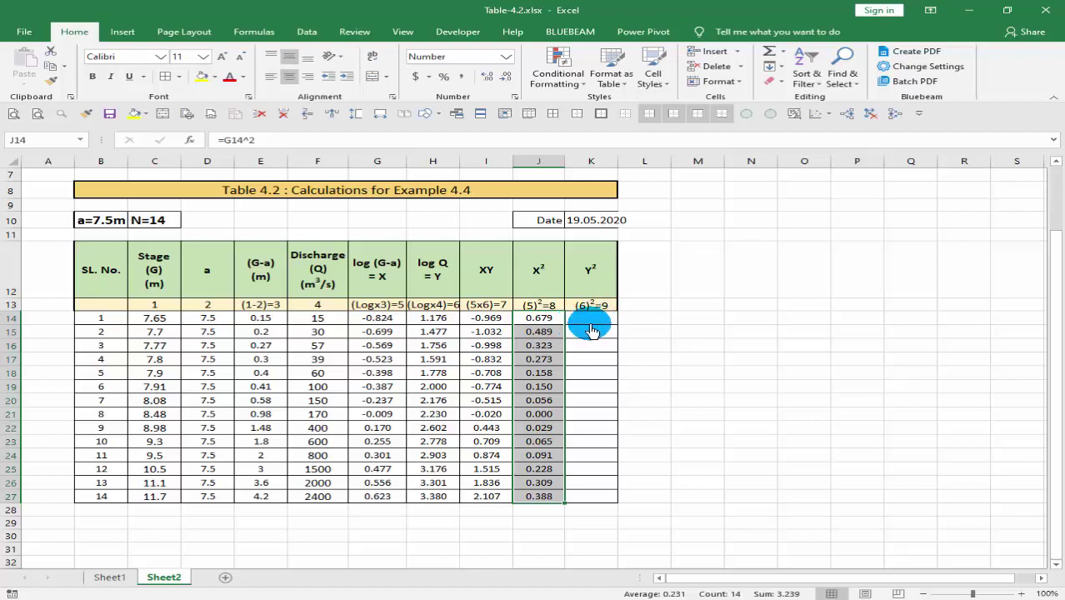
# Fill K14:K27 with =H14^2 by copying J14's squaring formula and format across, then down
pyautogui.click(598, 322)
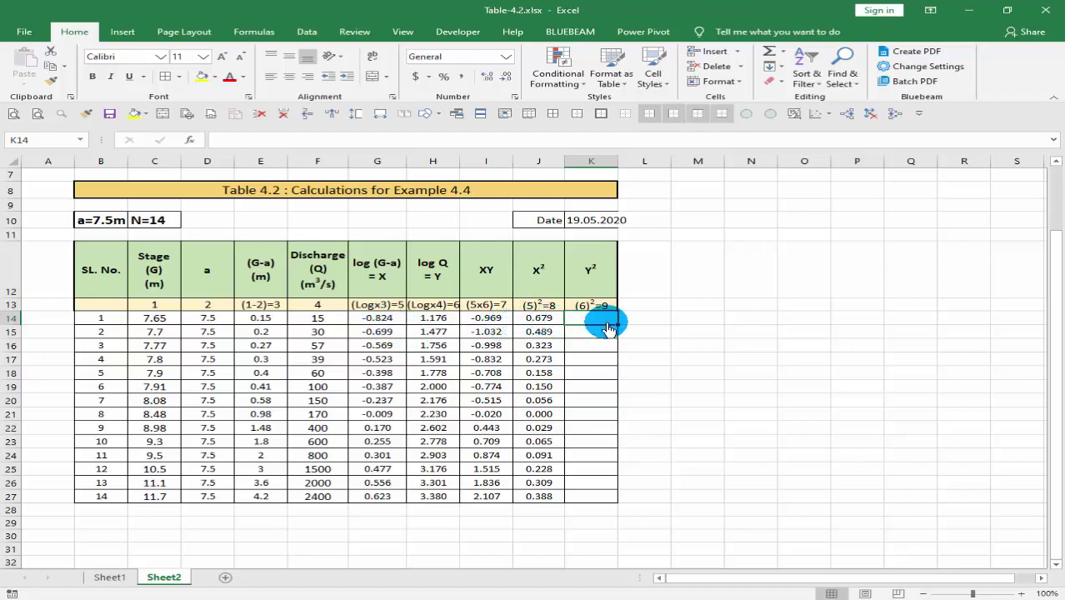
pyautogui.write('=')
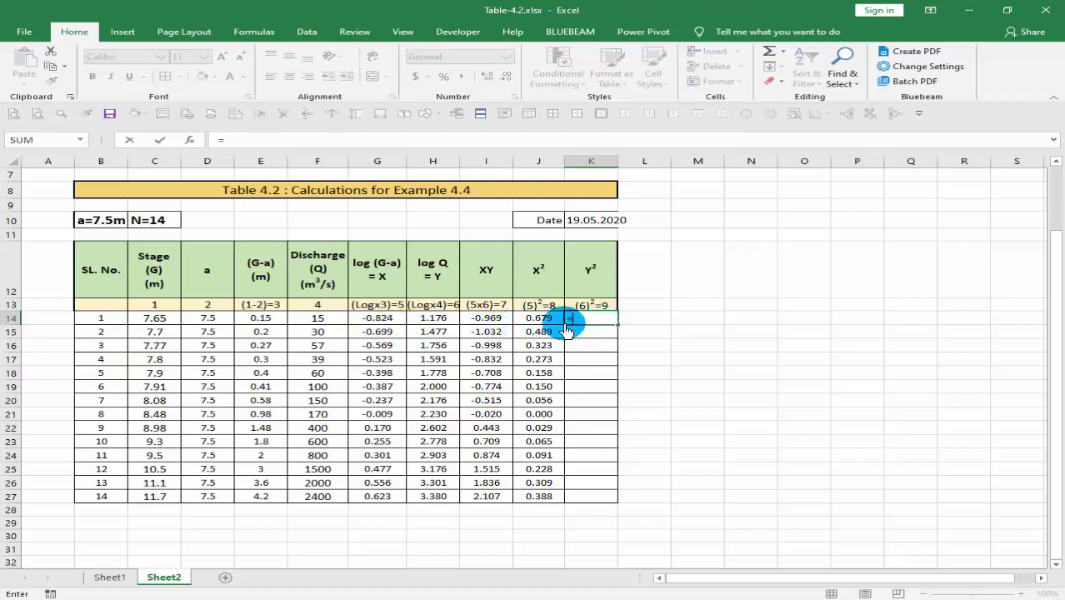
pyautogui.click(433, 321)
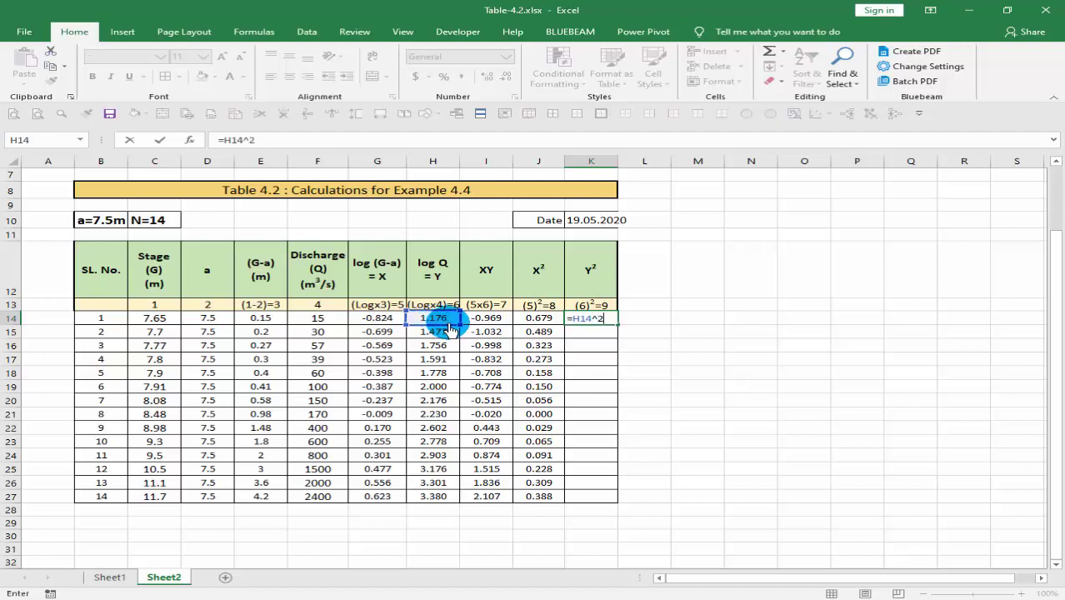
pyautogui.press('Return')
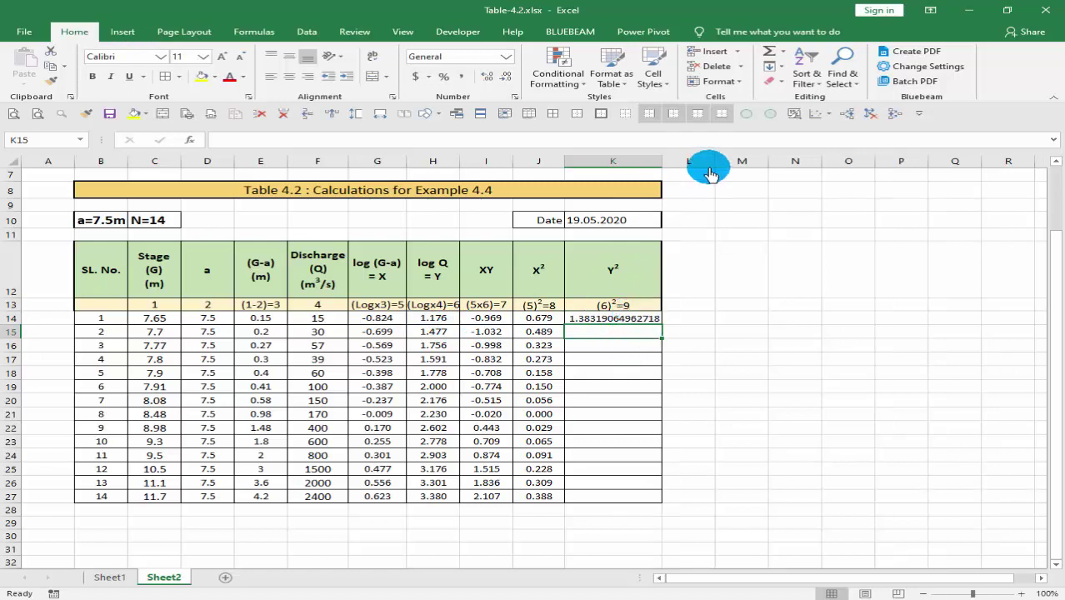
pyautogui.hotkey('ctrl', 'z')
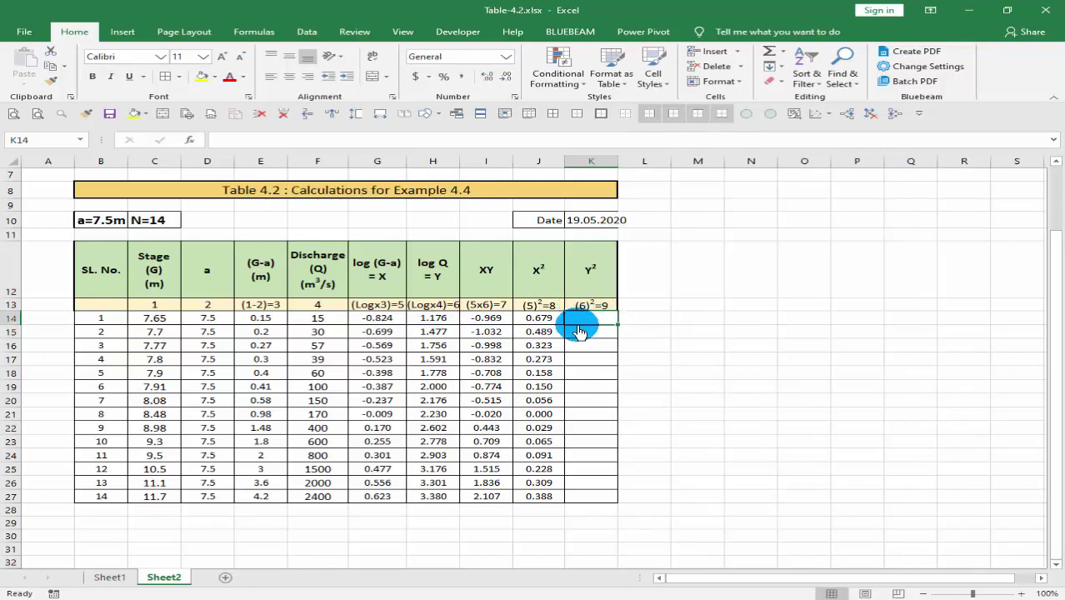
pyautogui.click(541, 319)
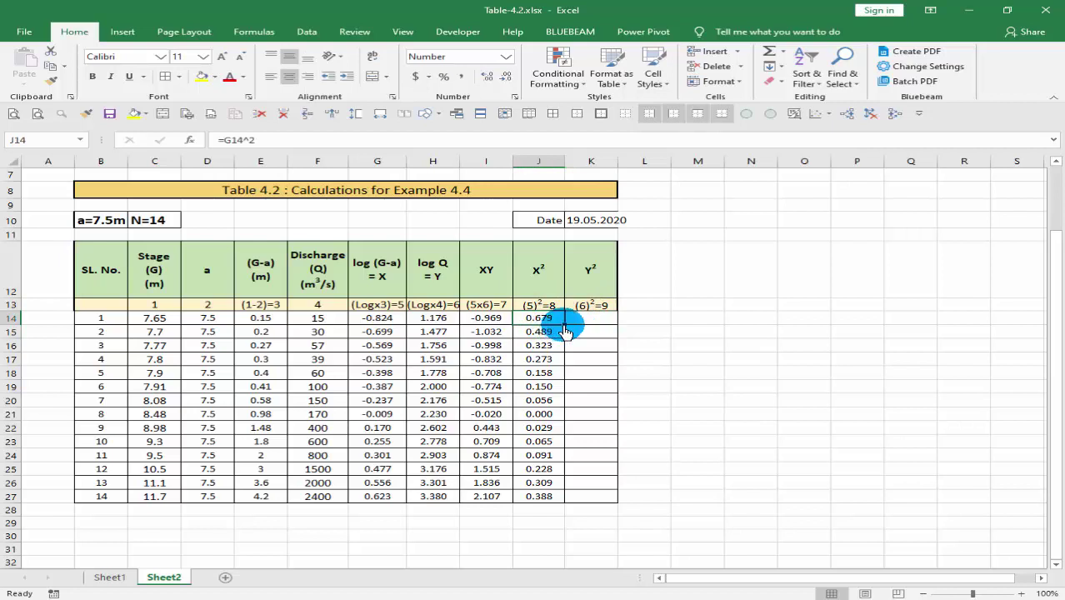
pyautogui.moveTo(565, 331); pyautogui.dragTo(602, 327)
pyautogui.click(602, 321)
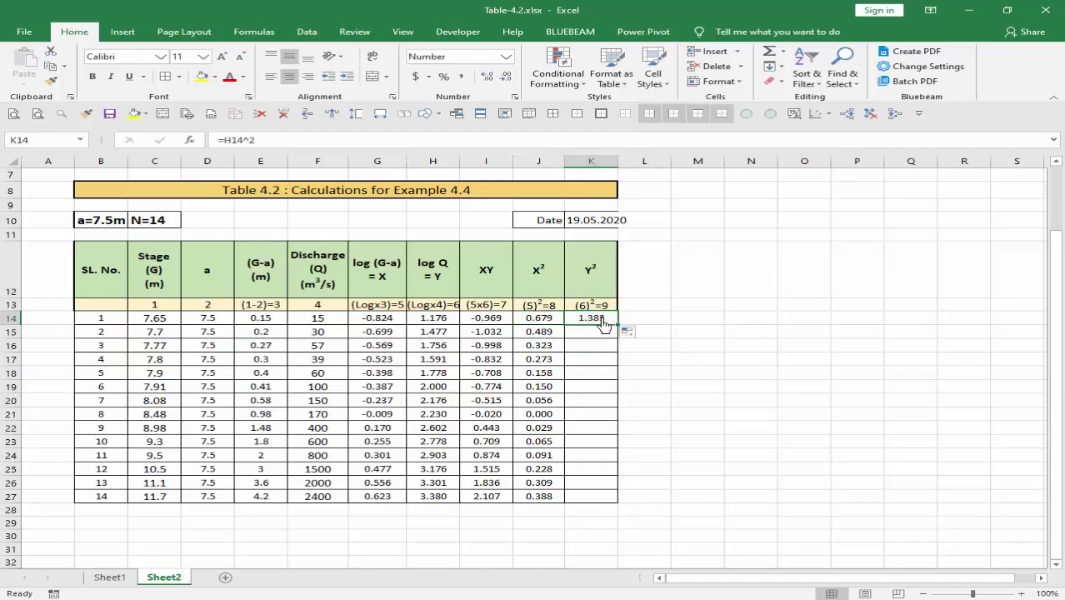
pyautogui.doubleClick(597, 320)
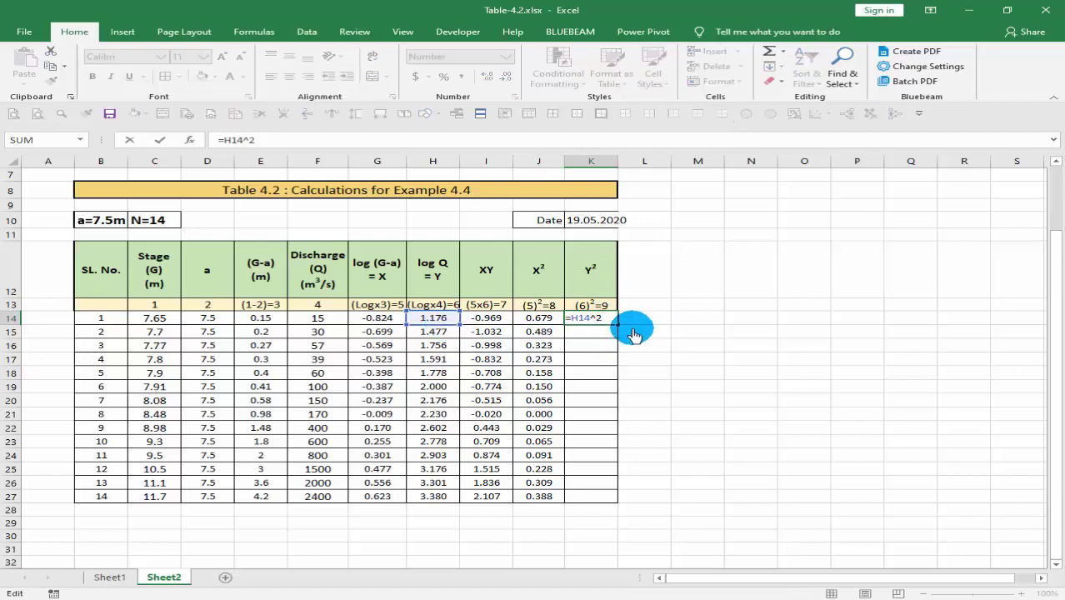
pyautogui.press('Escape')
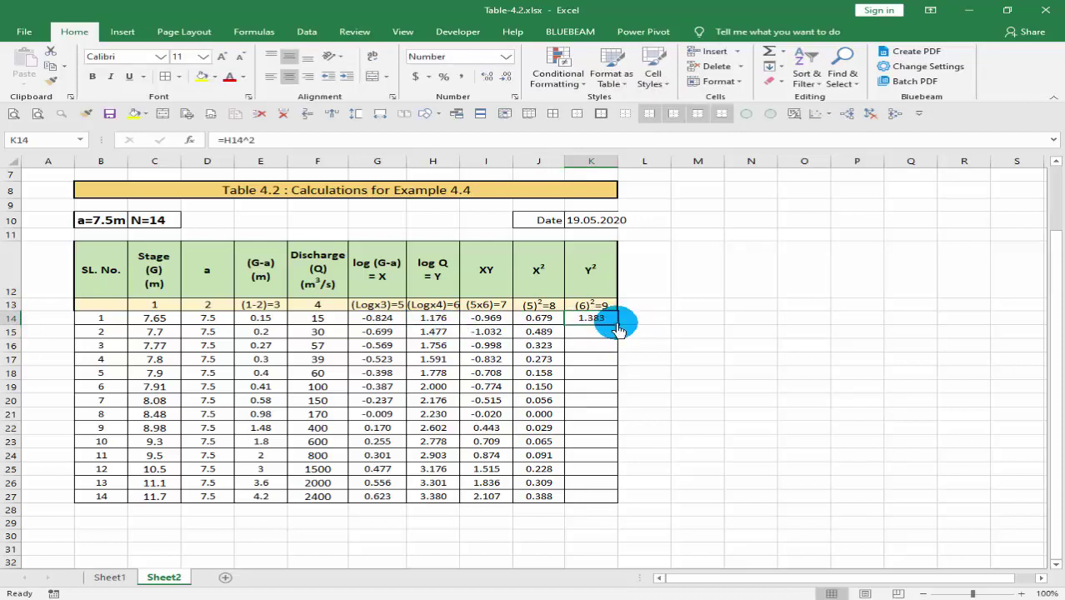
pyautogui.moveTo(617, 329); pyautogui.dragTo(622, 500)
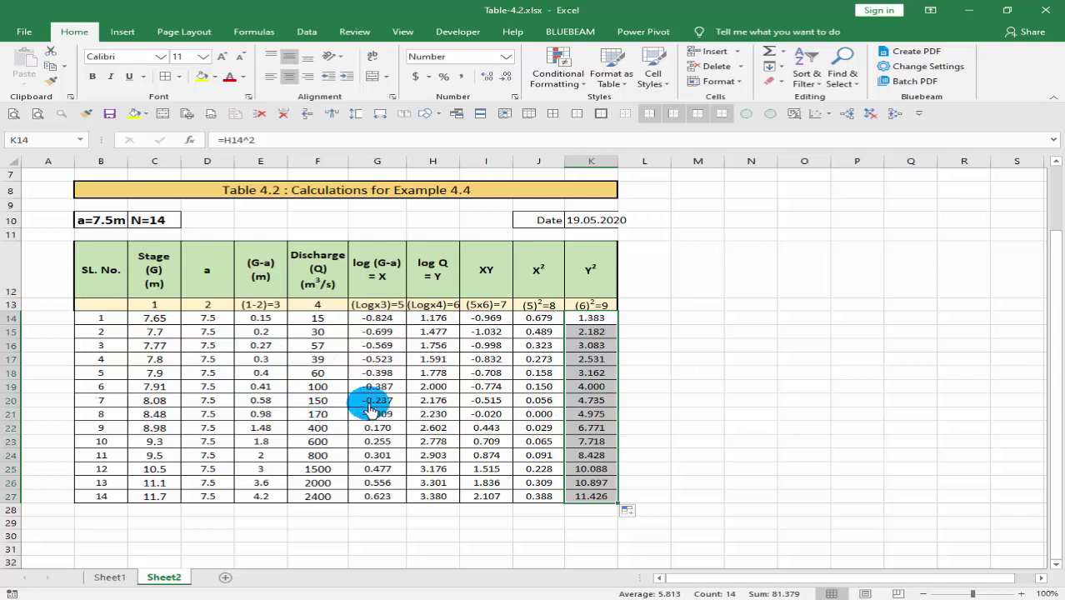
# Autofit column K so the date 19.05.2020 shows in full
pyautogui.scroll(2, 425, 385)
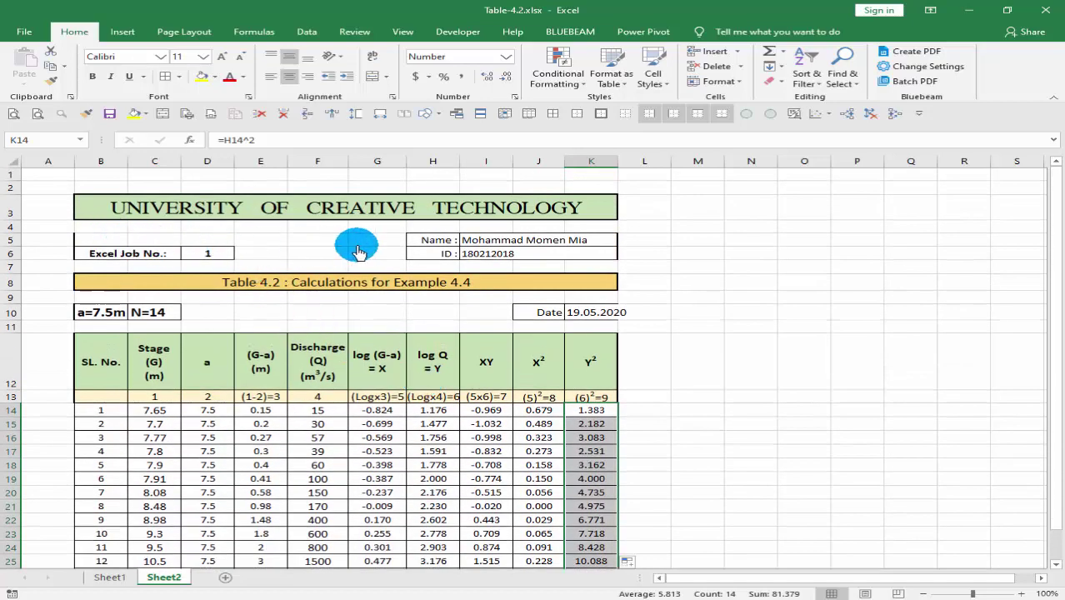
pyautogui.click(582, 318)
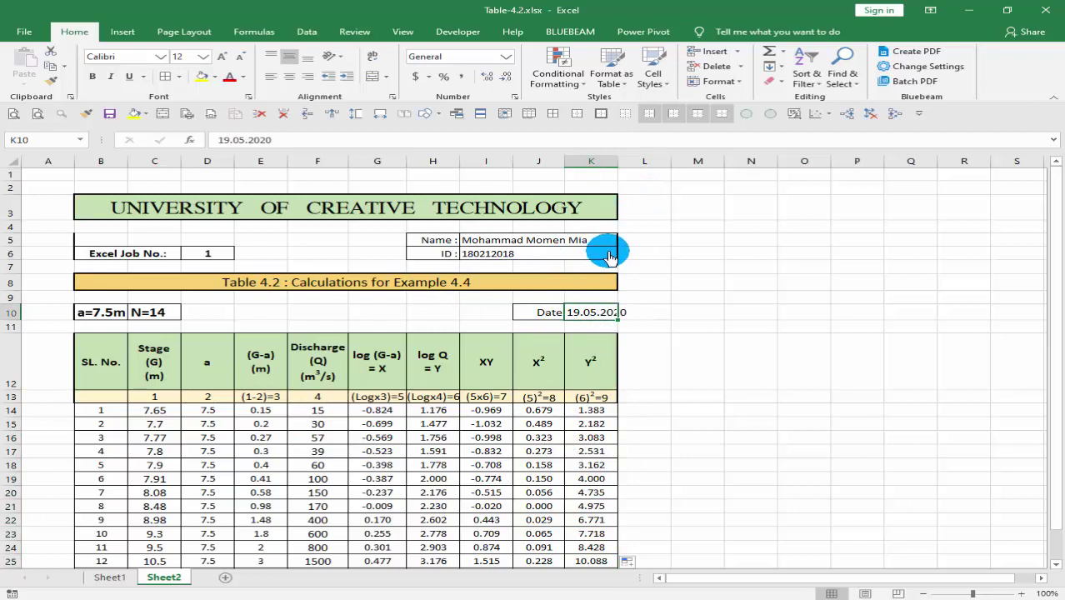
pyautogui.doubleClick(617, 161)
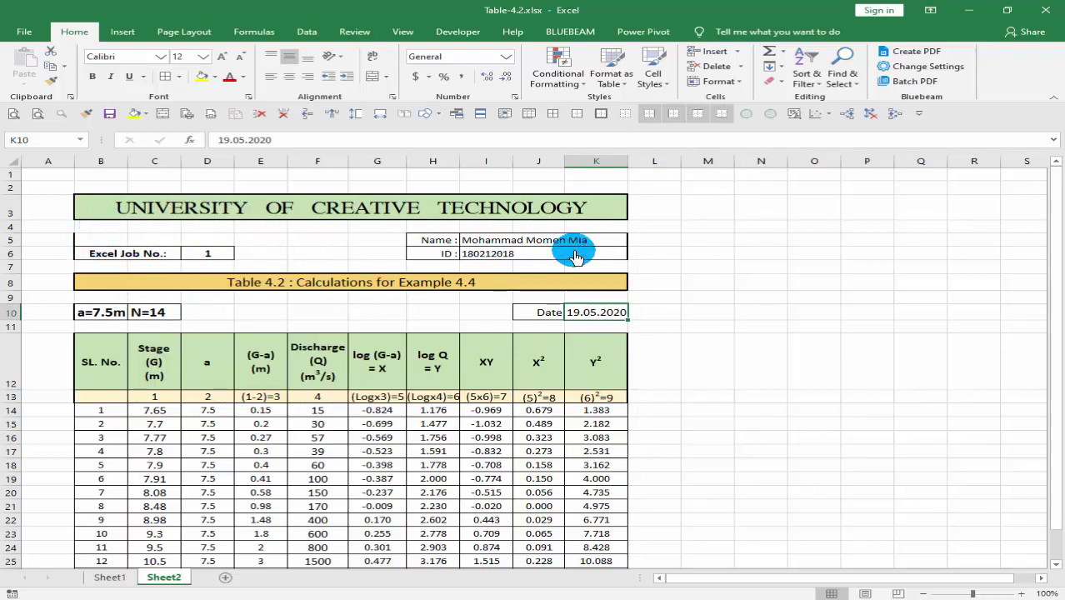
# Compare the table against the finished version on Sheet1, then return to Sheet2
pyautogui.scroll(-1, 517, 379)
pyautogui.scroll(-1, 519, 372)
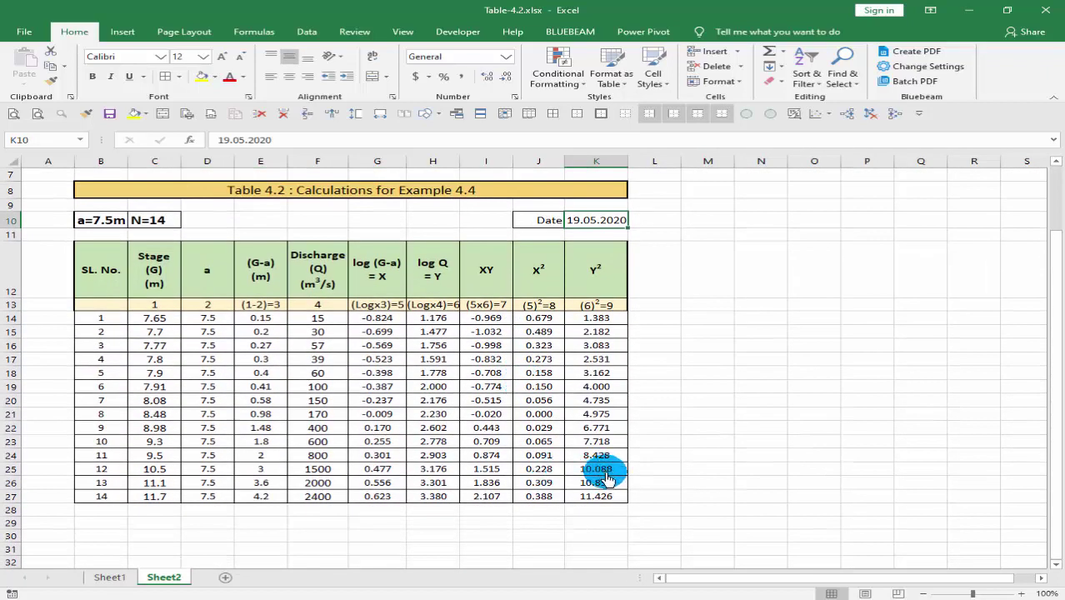
pyautogui.scroll(-1, 606, 475)
pyautogui.scroll(1, 609, 469)
pyautogui.scroll(-1, 608, 470)
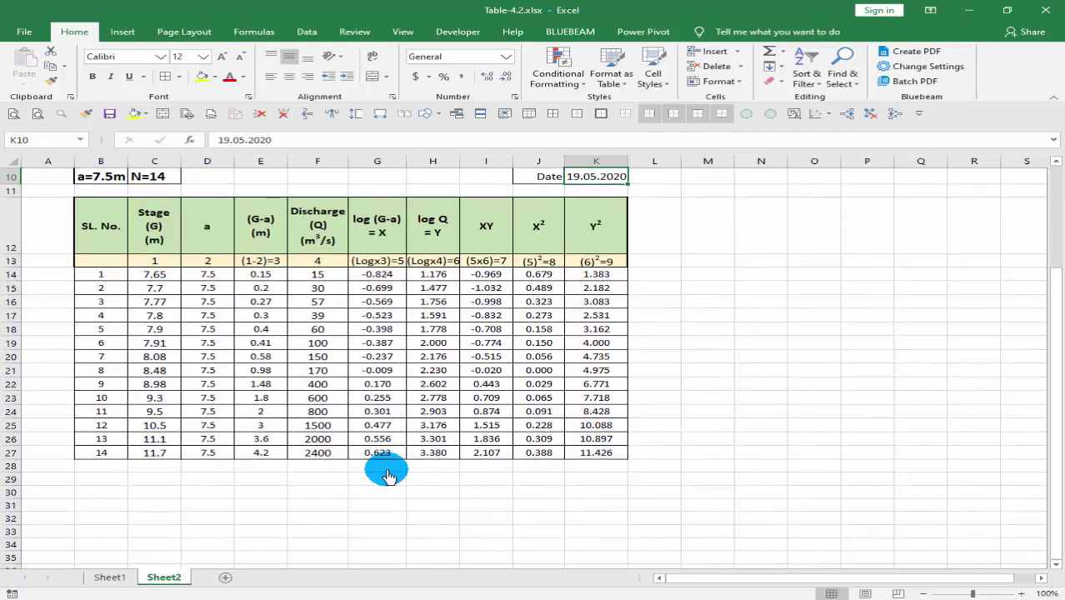
pyautogui.click(109, 577)
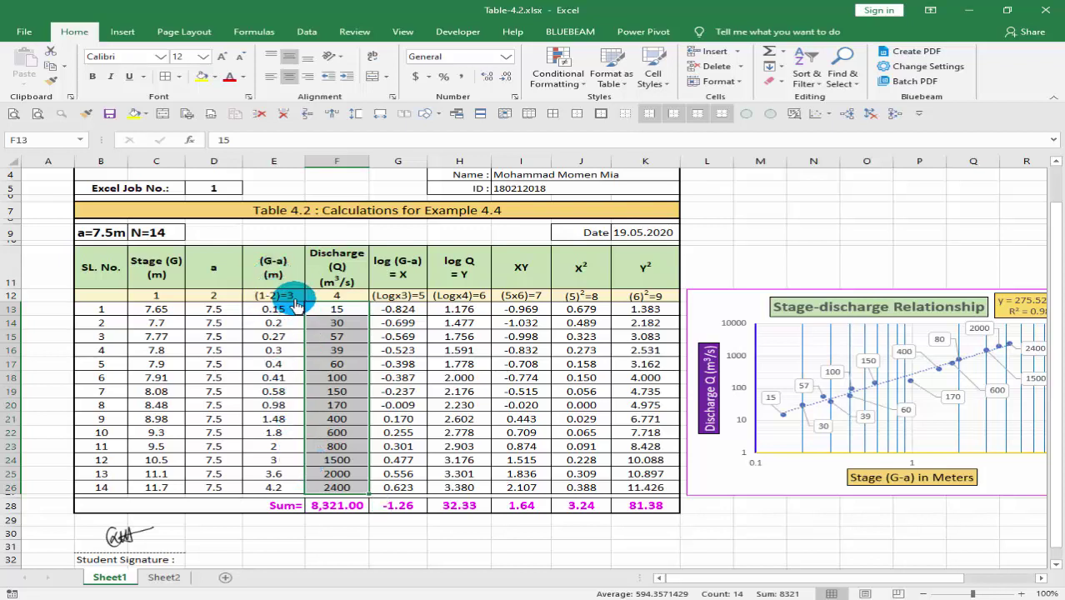
pyautogui.click(159, 577)
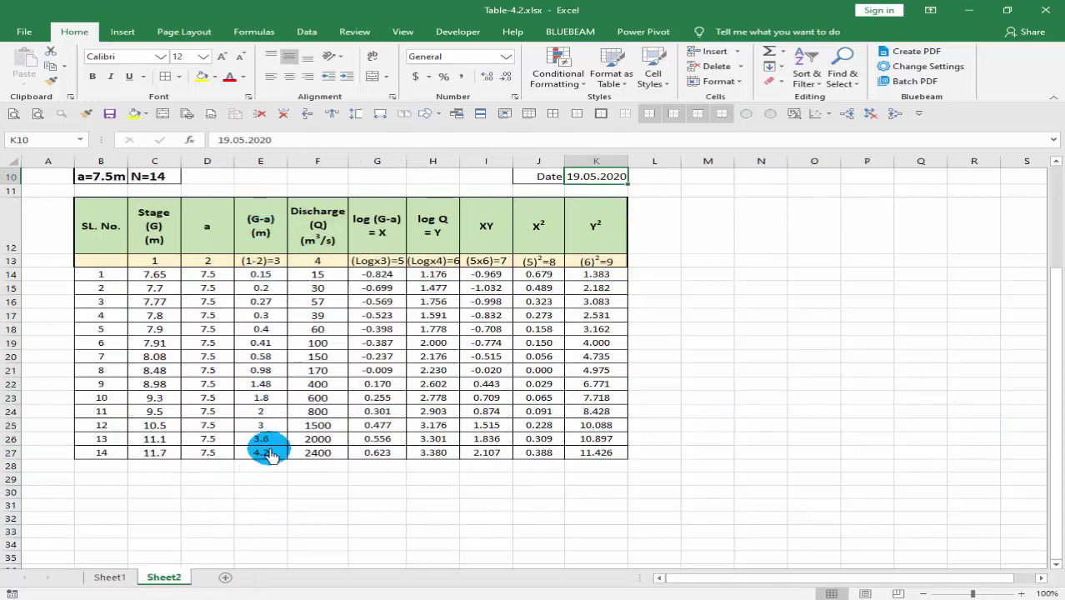
pyautogui.click(255, 470)
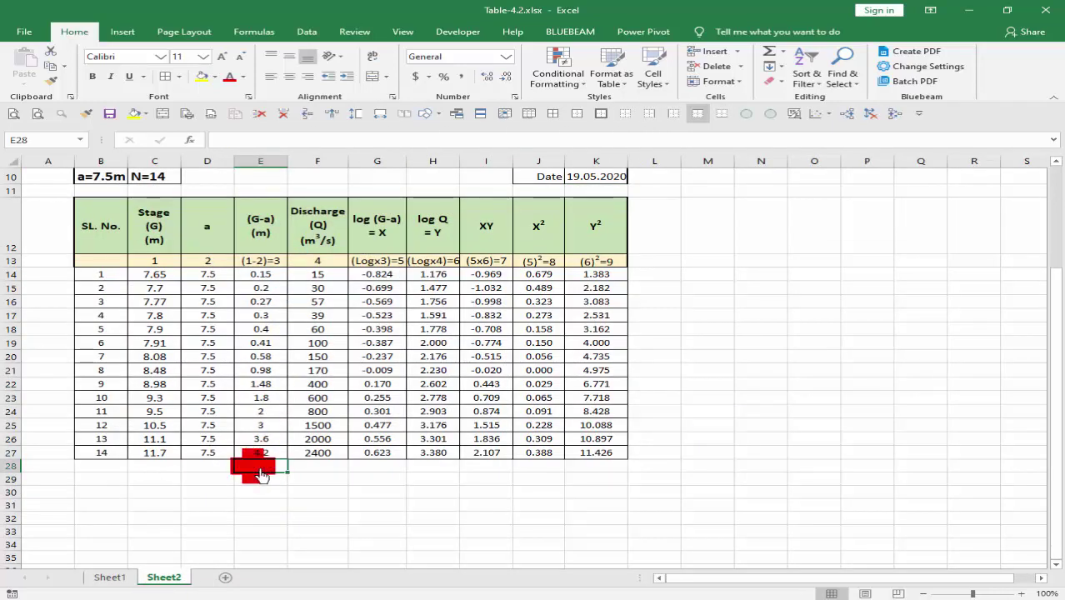
pyautogui.click(263, 472)
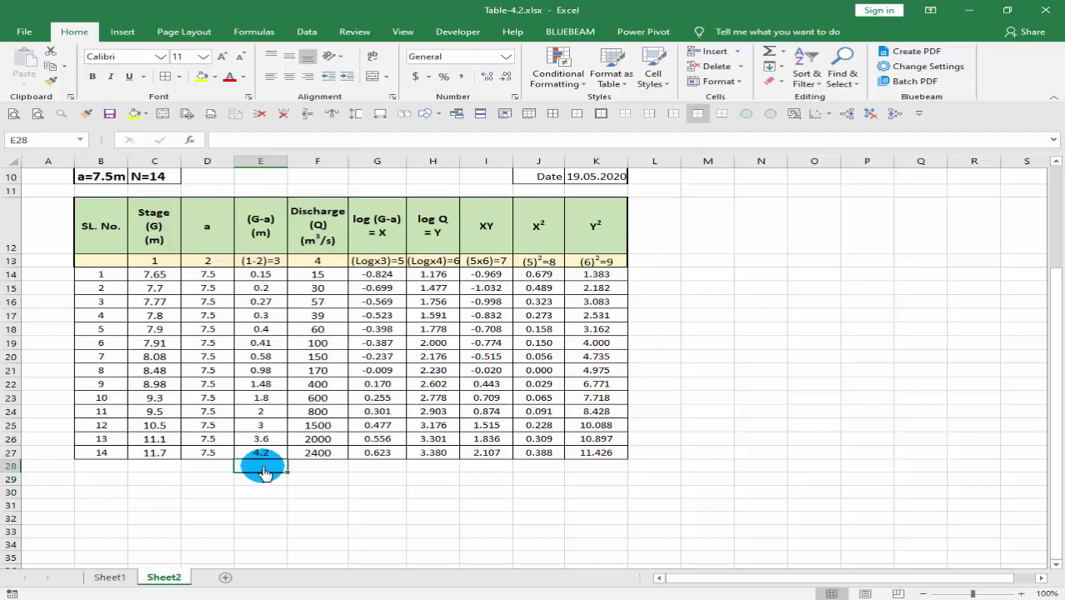
pyautogui.write('Sum')
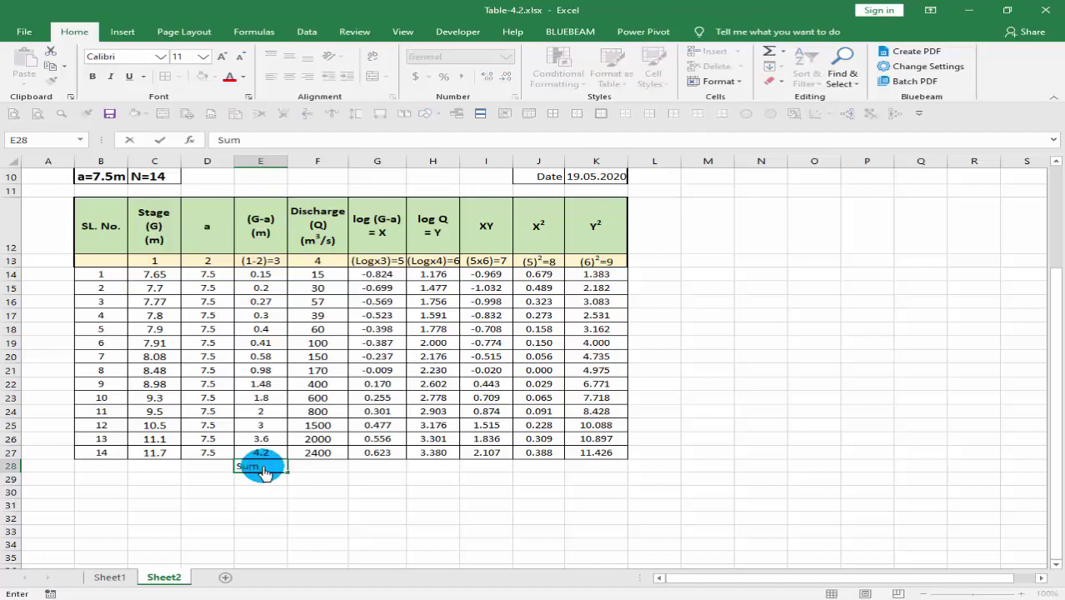
pyautogui.press('Return')
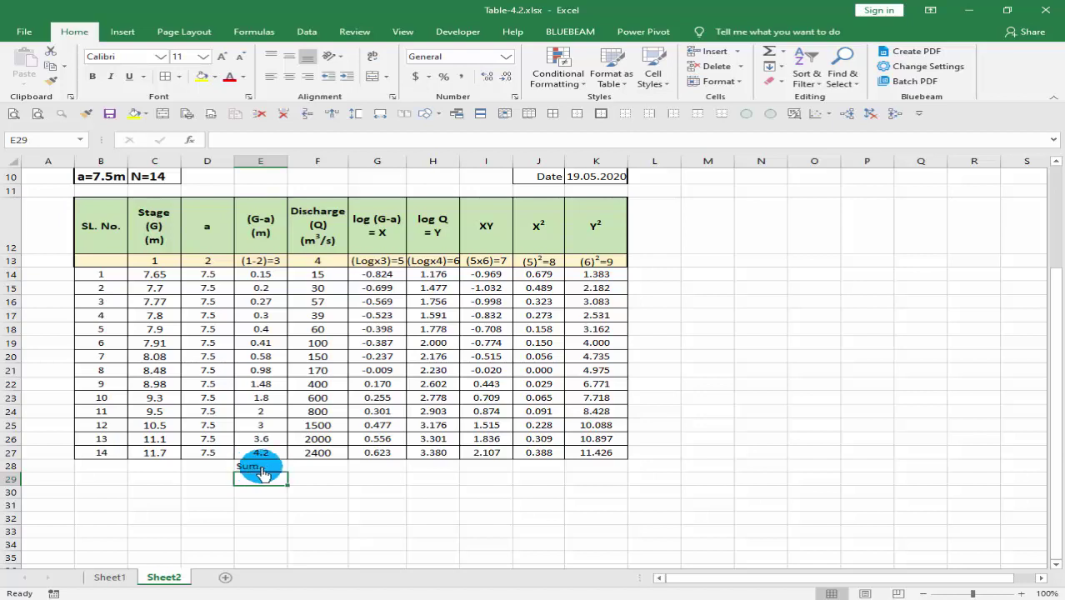
pyautogui.click(313, 472)
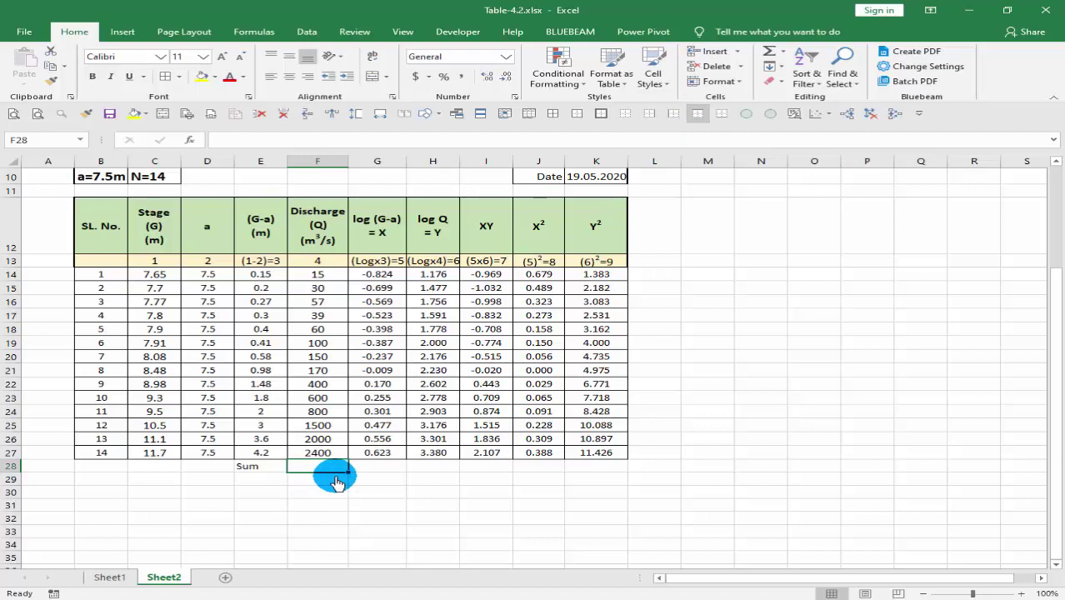
pyautogui.write('=')
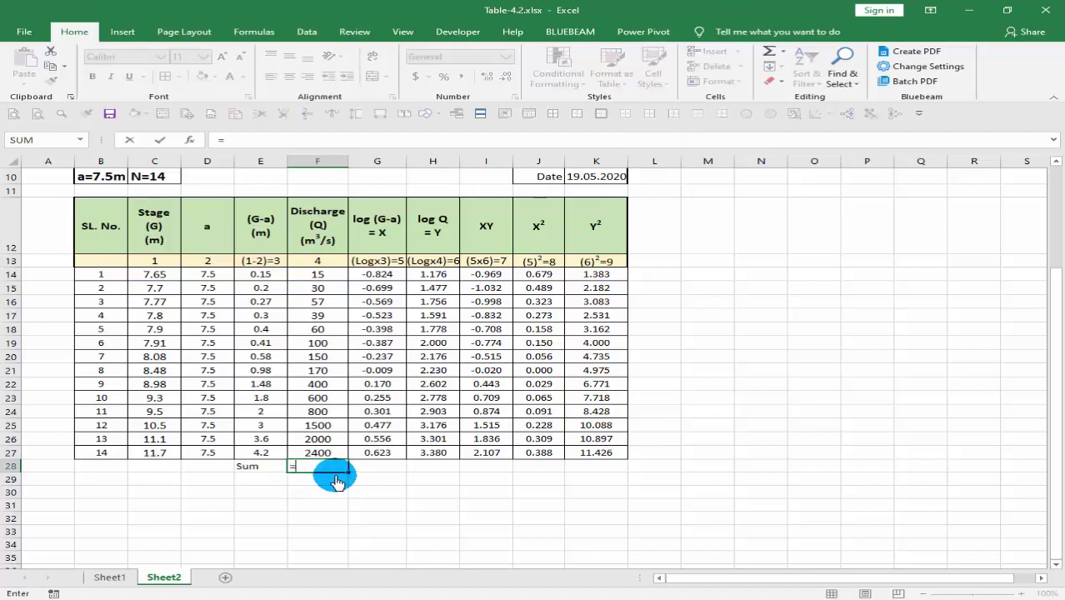
pyautogui.write('sum')
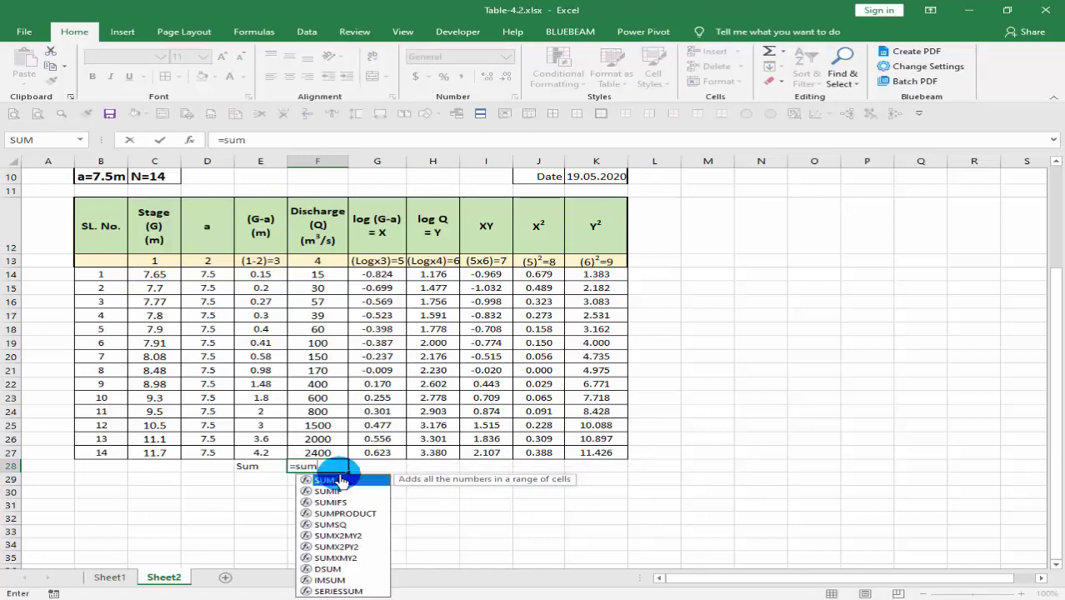
pyautogui.doubleClick(327, 481)
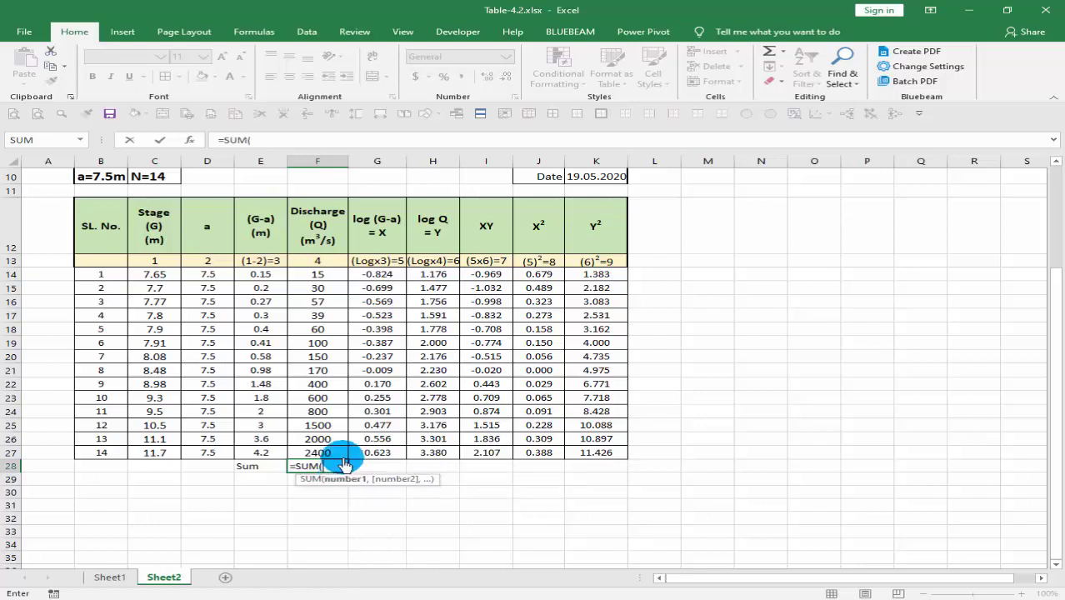
pyautogui.click(329, 275)
pyautogui.moveTo(330, 284); pyautogui.dragTo(331, 458)
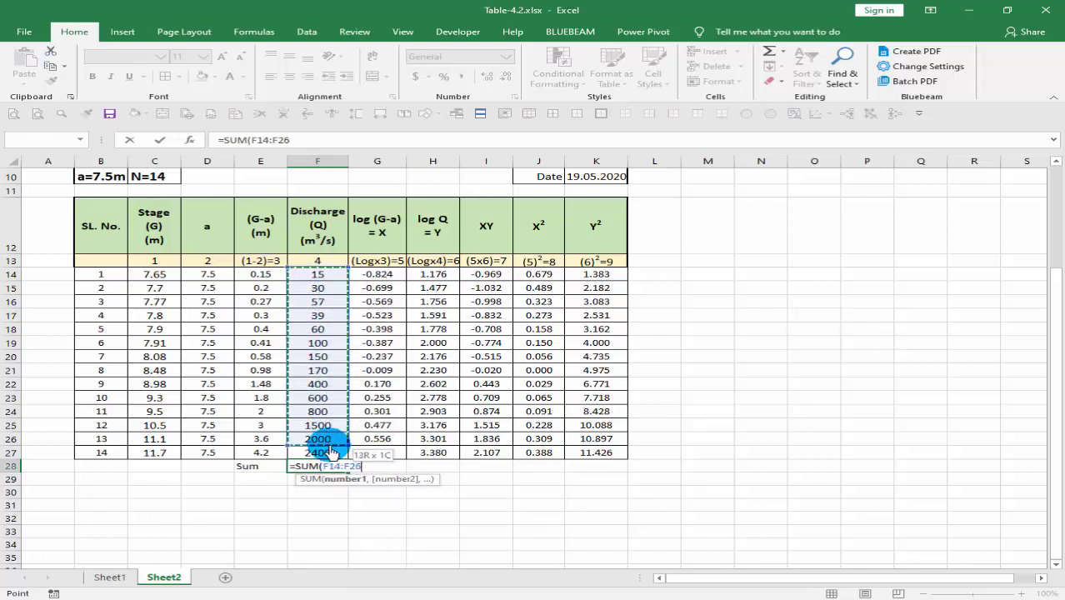
pyautogui.press('Return')
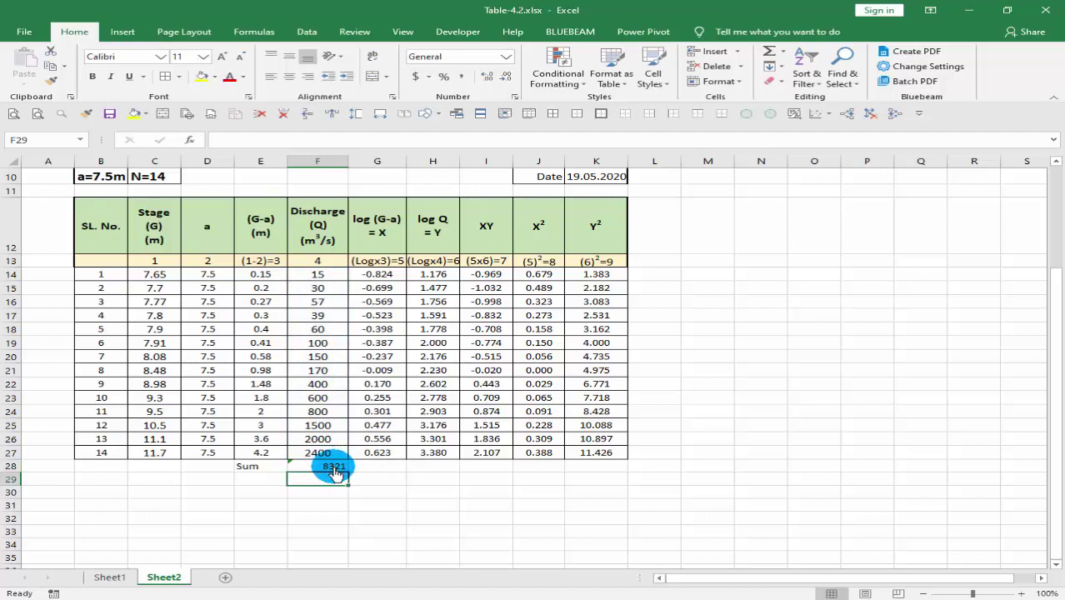
pyautogui.hotkey('ctrl', 'z')
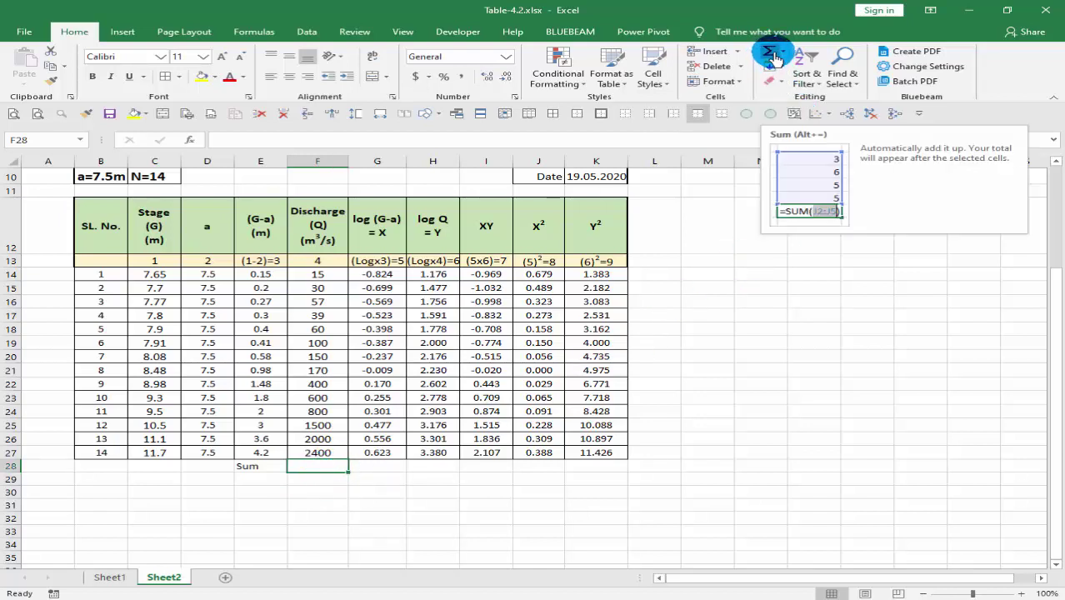
# AutoSum F28 over F14:F27, totalling the Discharge (Q) column as 8321
pyautogui.click(773, 57)
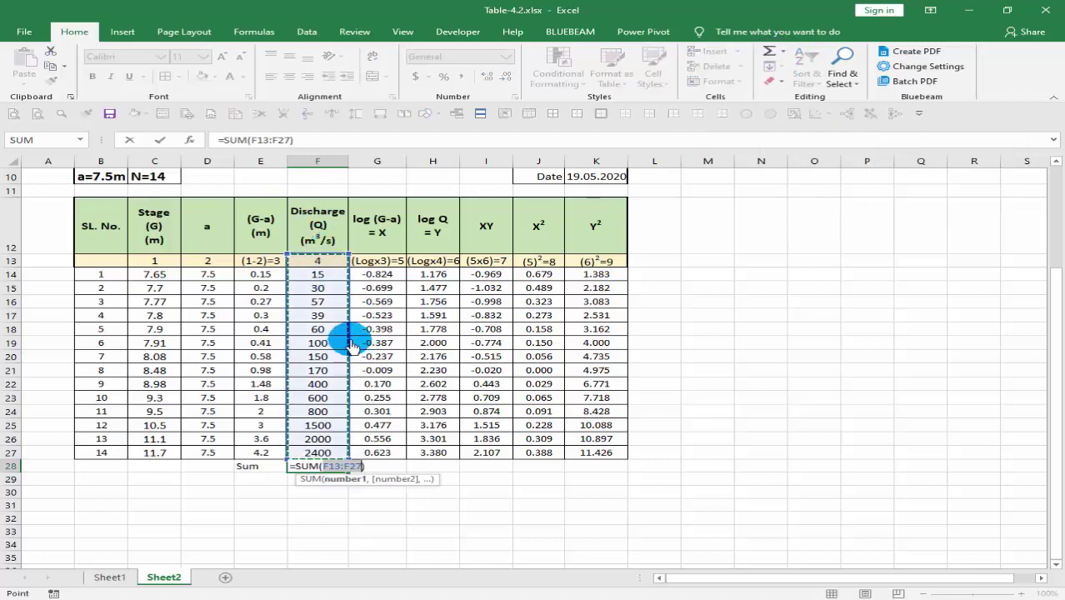
pyautogui.click(348, 261)
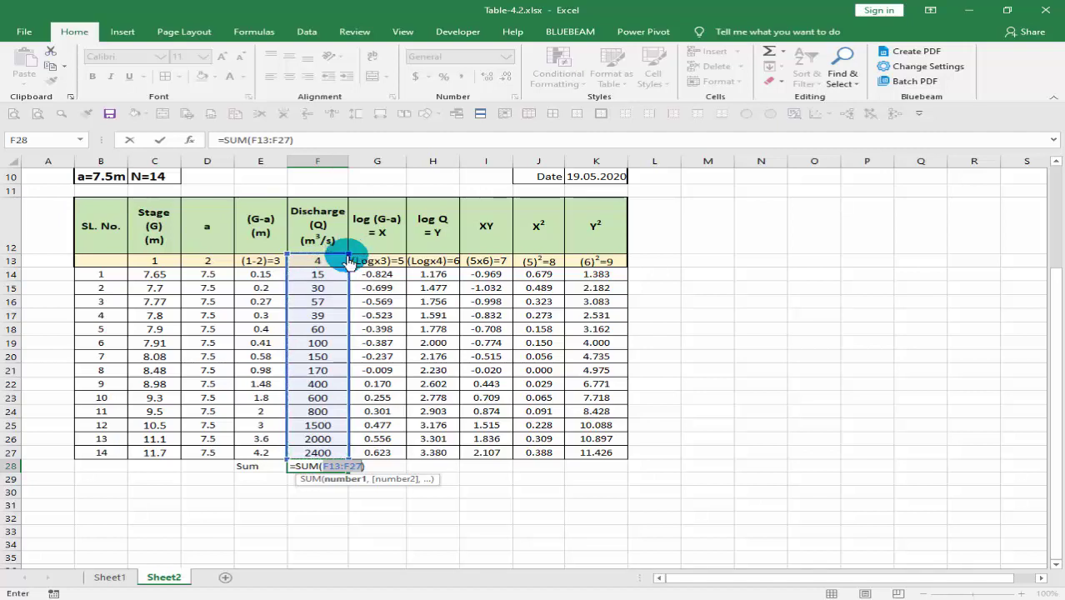
pyautogui.moveTo(349, 261); pyautogui.dragTo(345, 274)
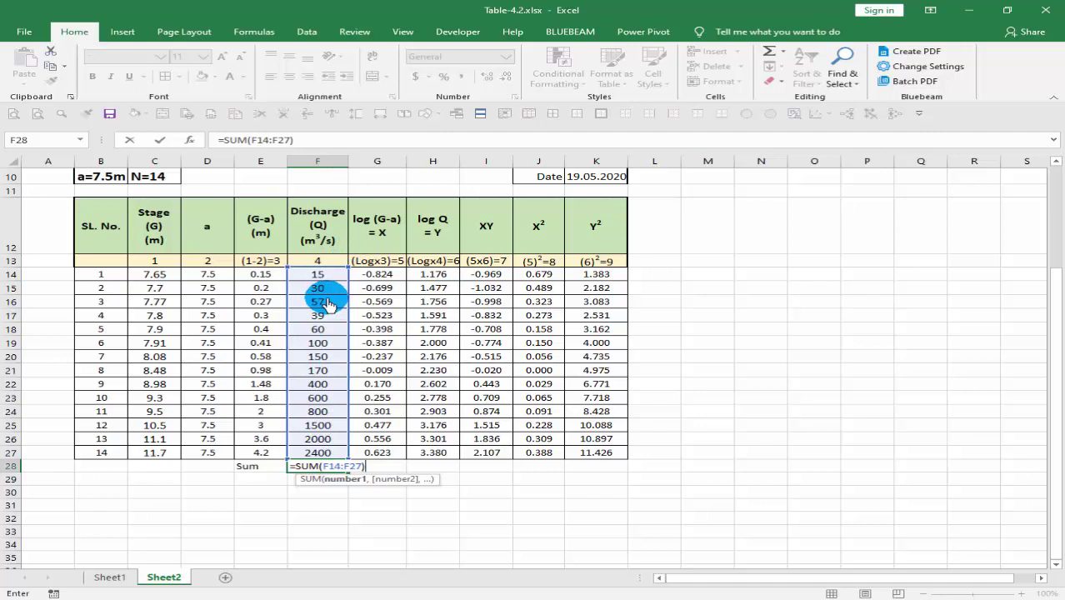
pyautogui.press('Return')
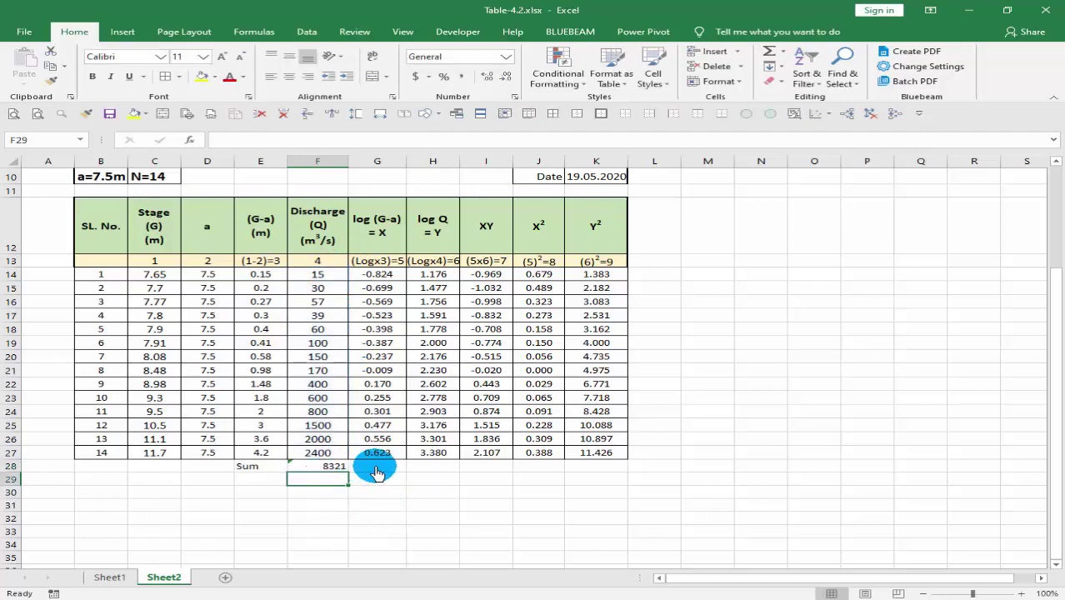
# Redo the Discharge total in F28 as =SUM(F14:F27) with Alt+=
pyautogui.click(331, 468)
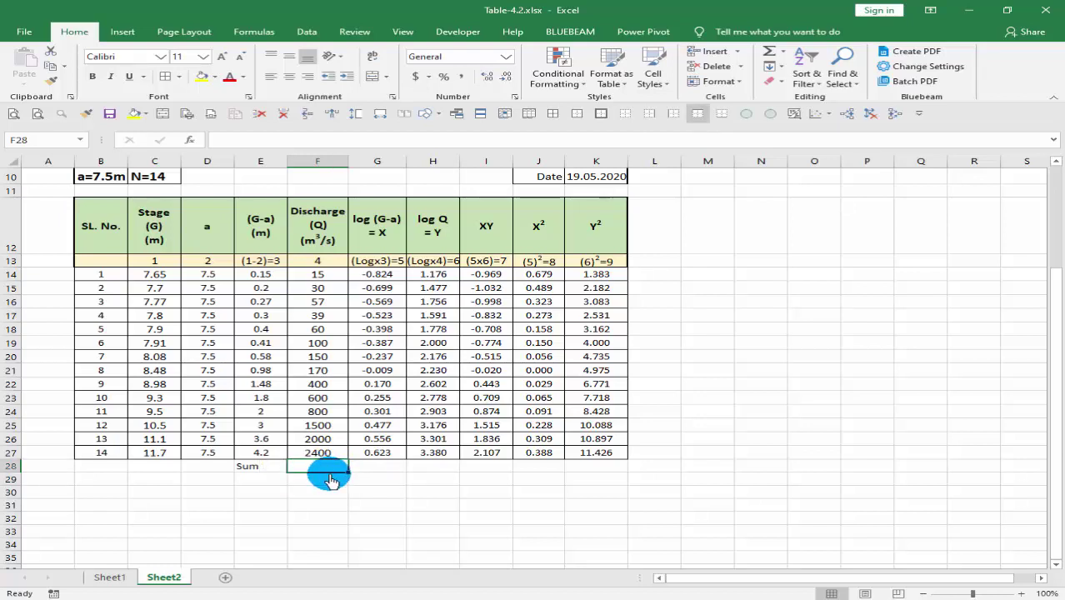
pyautogui.hotkey('alt', '=')
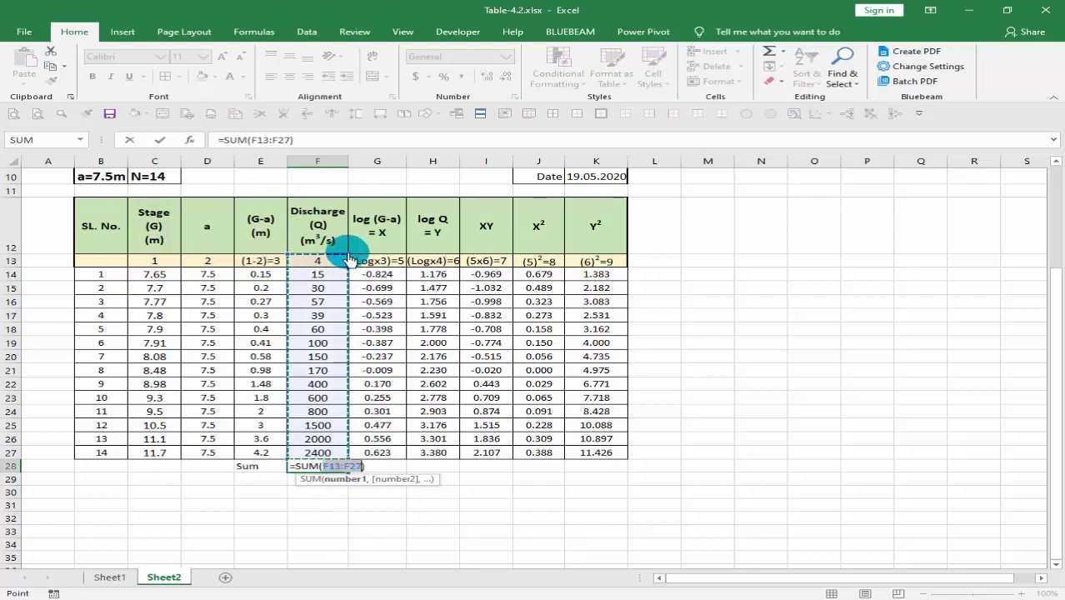
pyautogui.moveTo(348, 260); pyautogui.dragTo(348, 274)
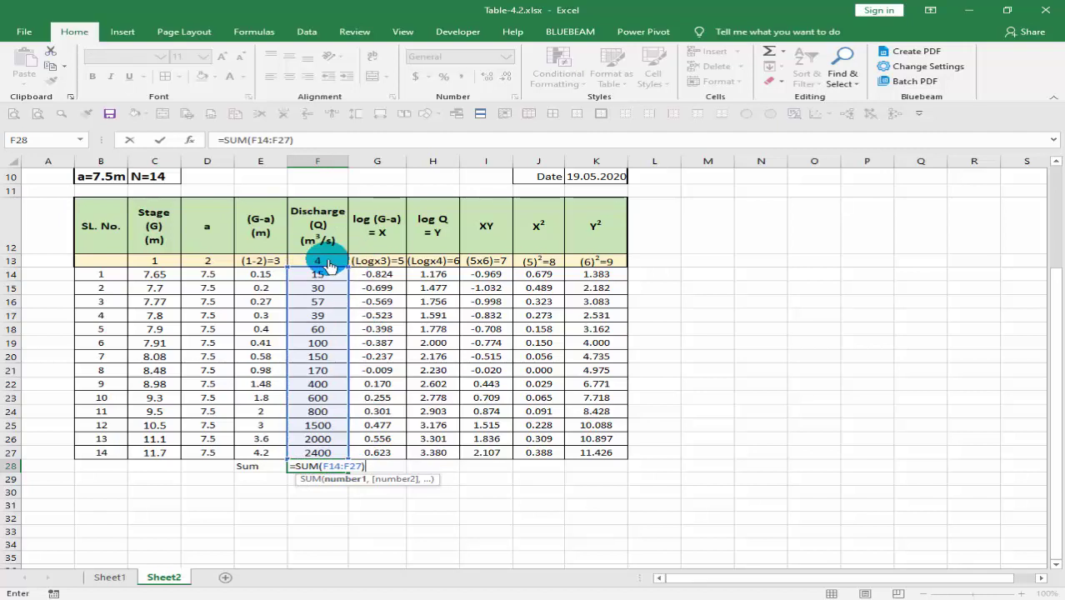
pyautogui.press('Return')
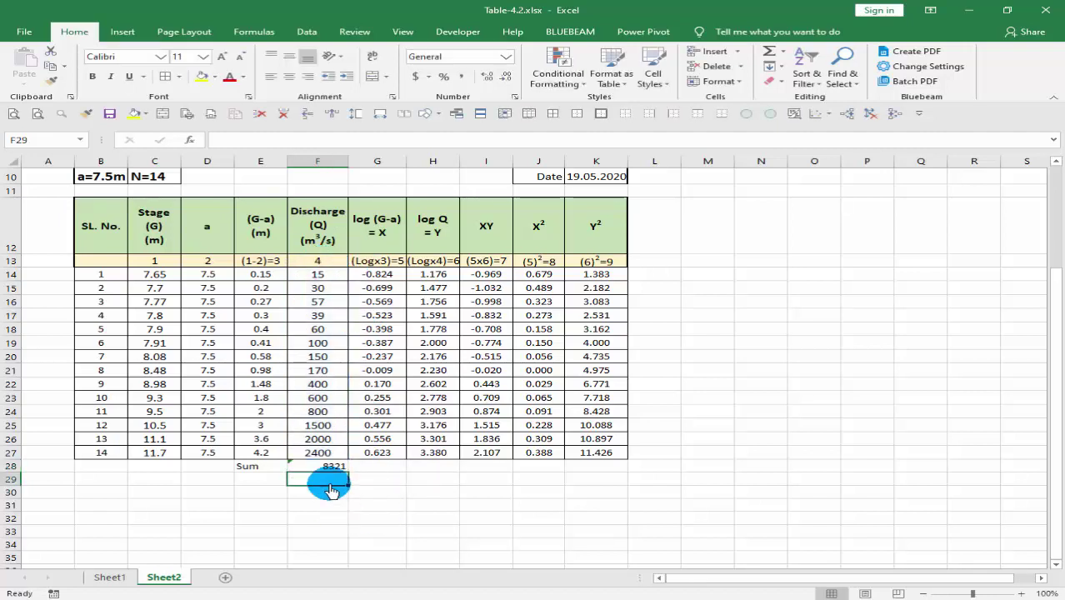
# Choose Ignore Error on the warning flagged on the Sum label in E28
pyautogui.click(292, 468)
pyautogui.click(269, 468)
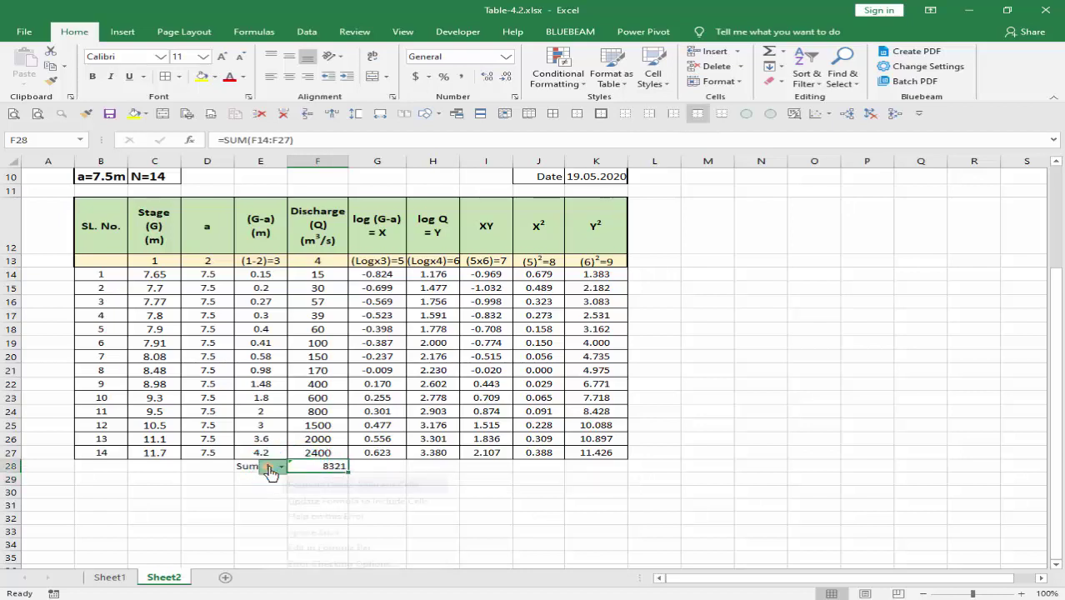
pyautogui.click(307, 540)
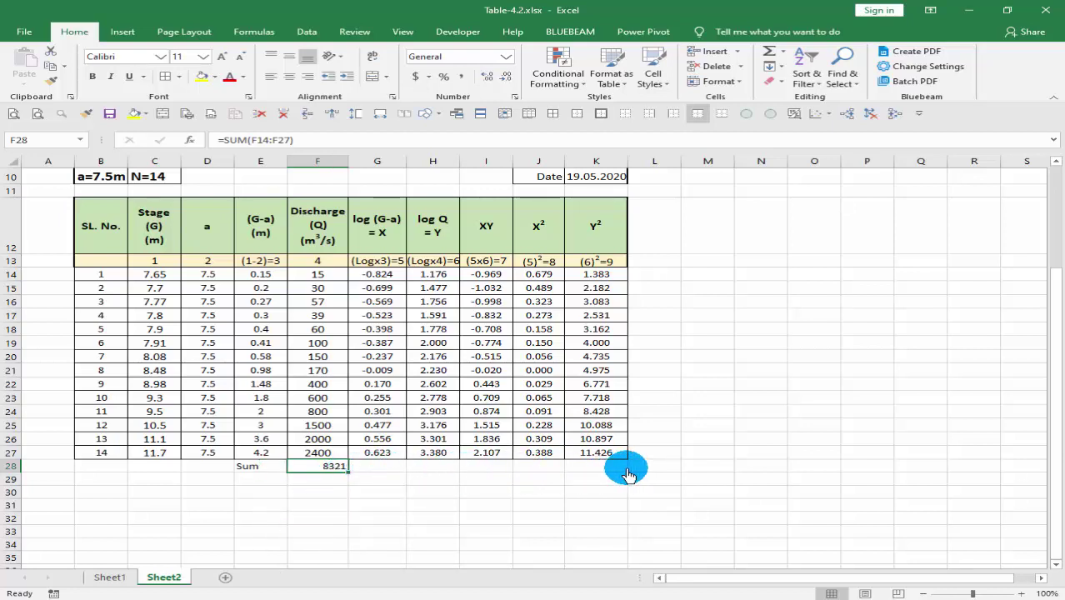
pyautogui.click(385, 471)
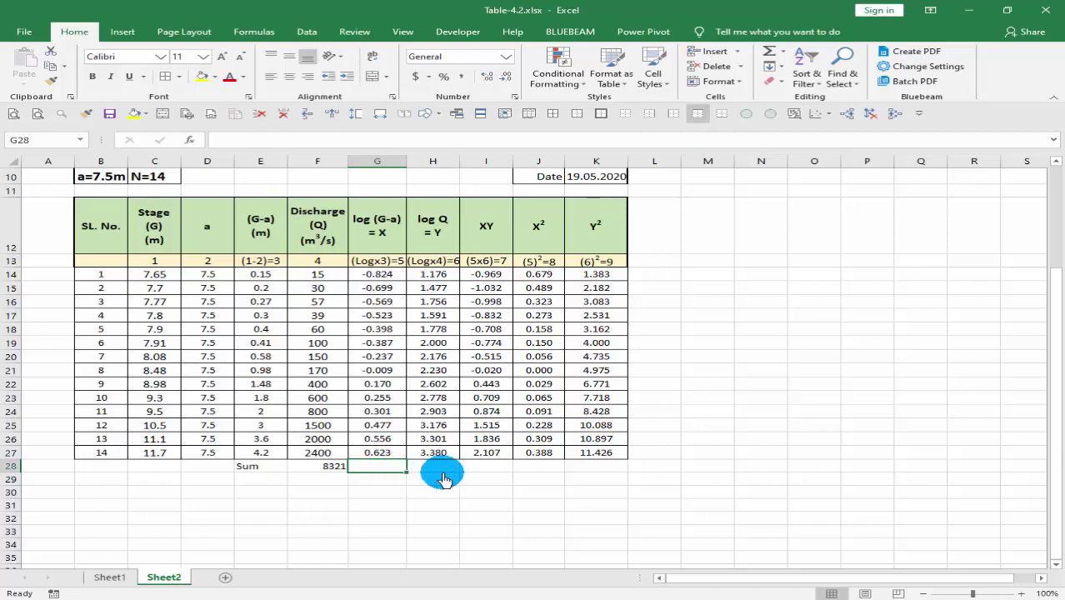
pyautogui.click(330, 473)
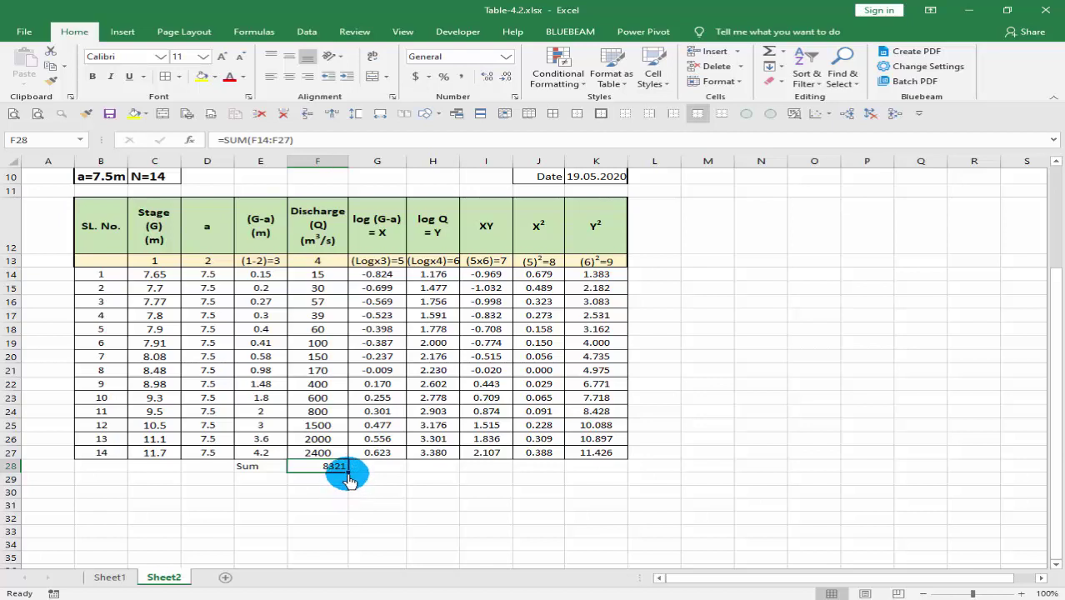
# Copy the F28 sum across to K28 and show every total to three decimals
pyautogui.moveTo(348, 476); pyautogui.dragTo(604, 480)
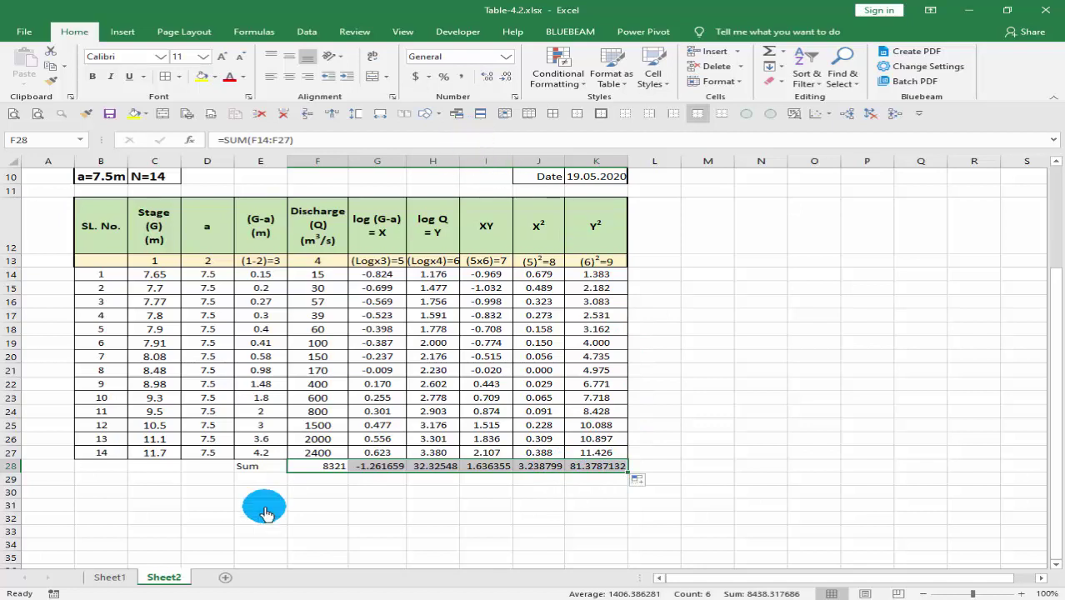
pyautogui.click(506, 79)
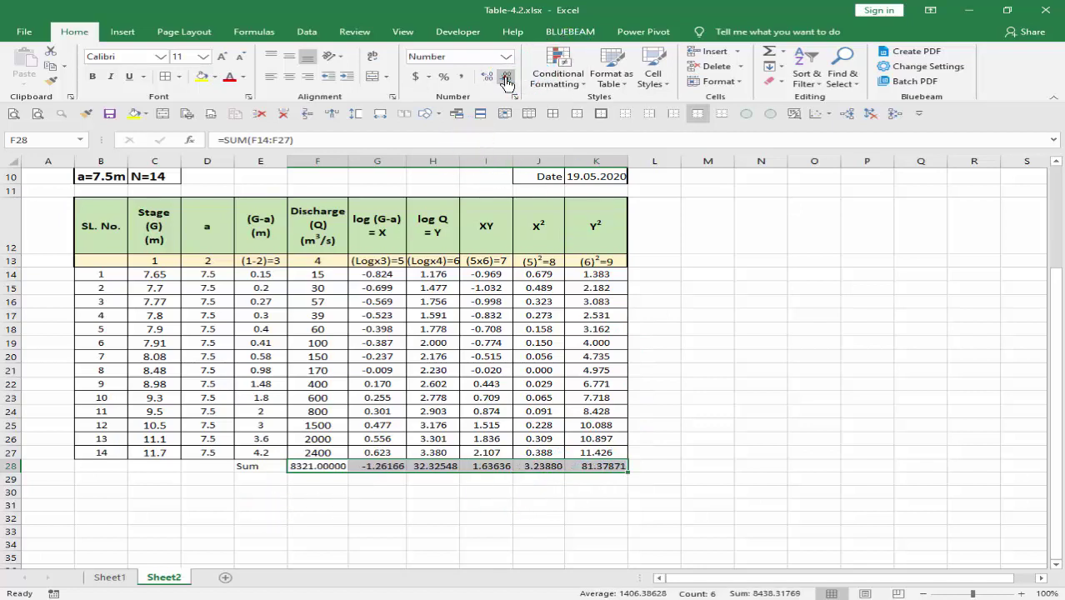
pyautogui.click(506, 79)
pyautogui.click(506, 79)
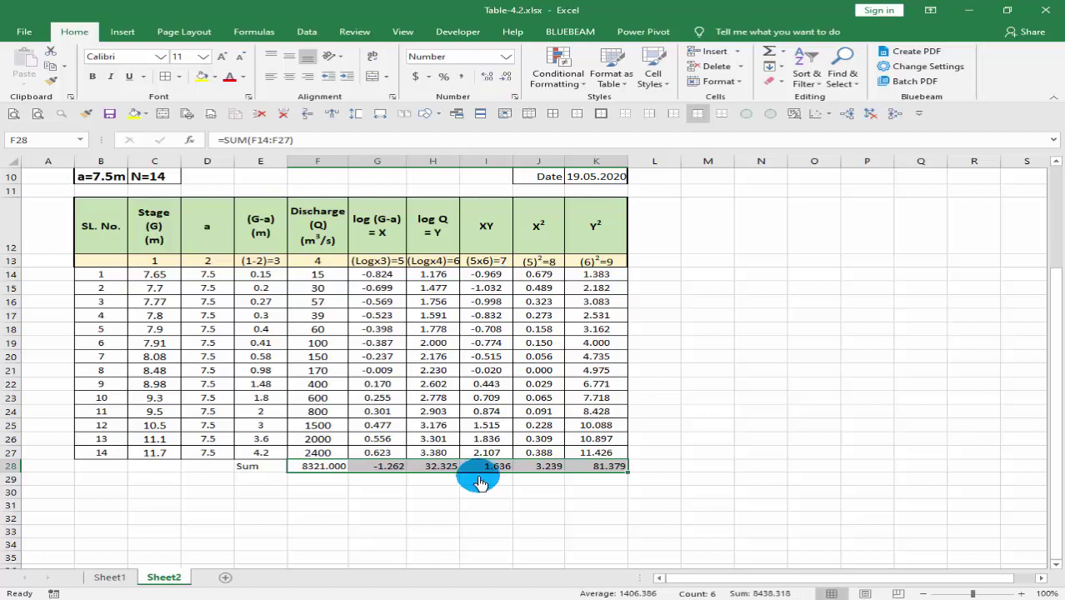
# Make the Sum row E28:K28 magenta, bold and size 12
pyautogui.moveTo(246, 469); pyautogui.dragTo(596, 467)
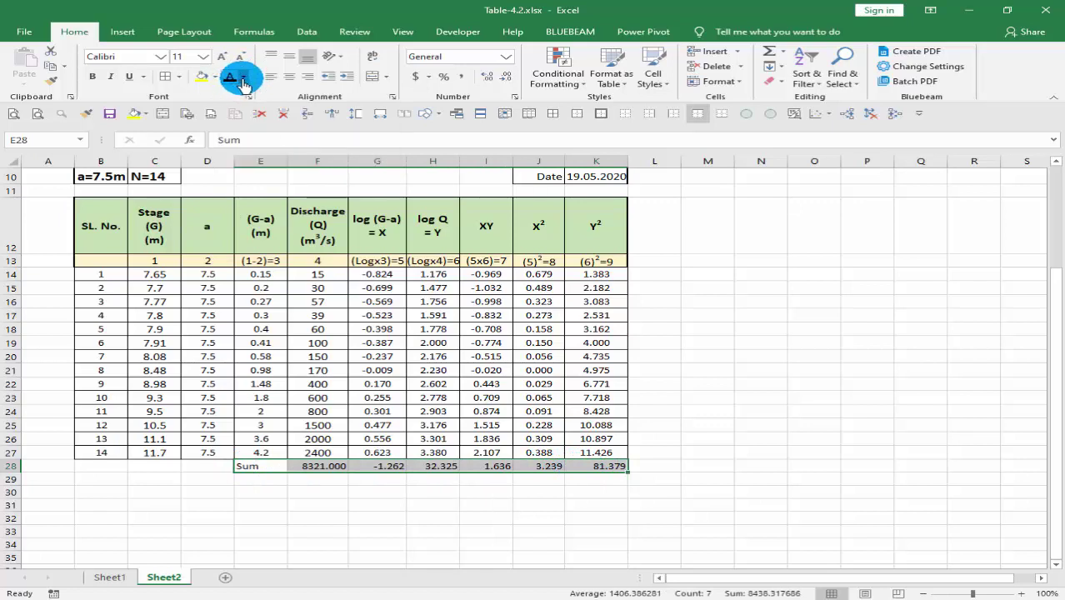
pyautogui.click(244, 77)
pyautogui.click(232, 218)
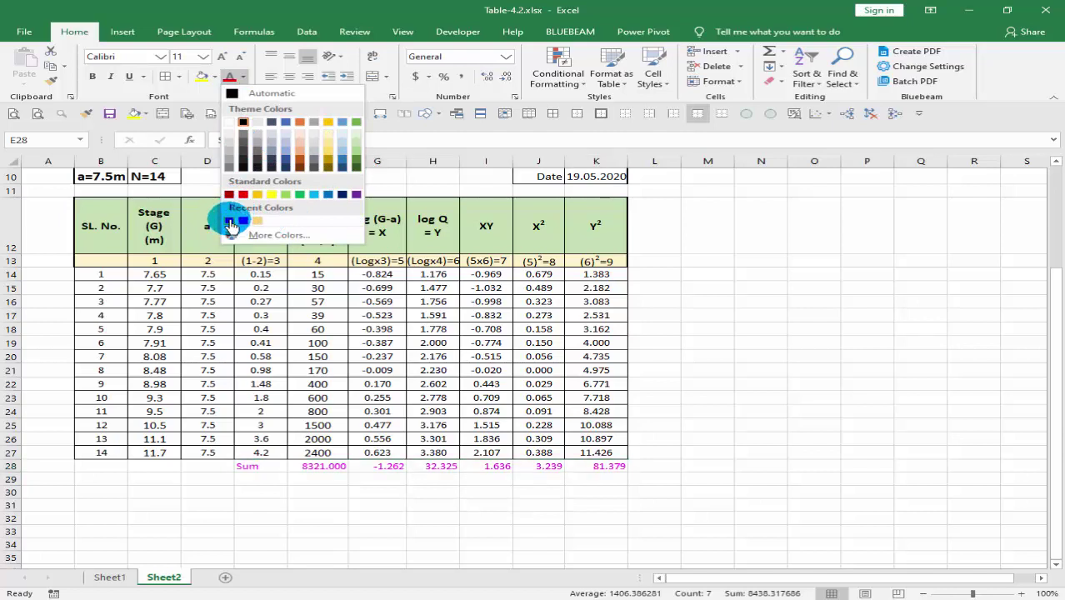
pyautogui.click(230, 222)
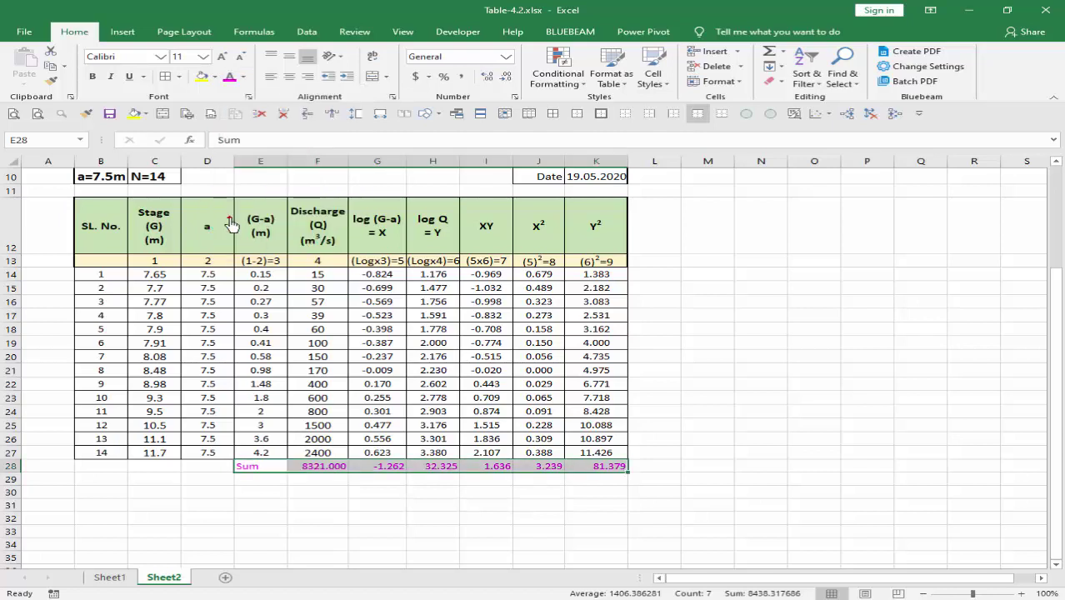
pyautogui.click(97, 78)
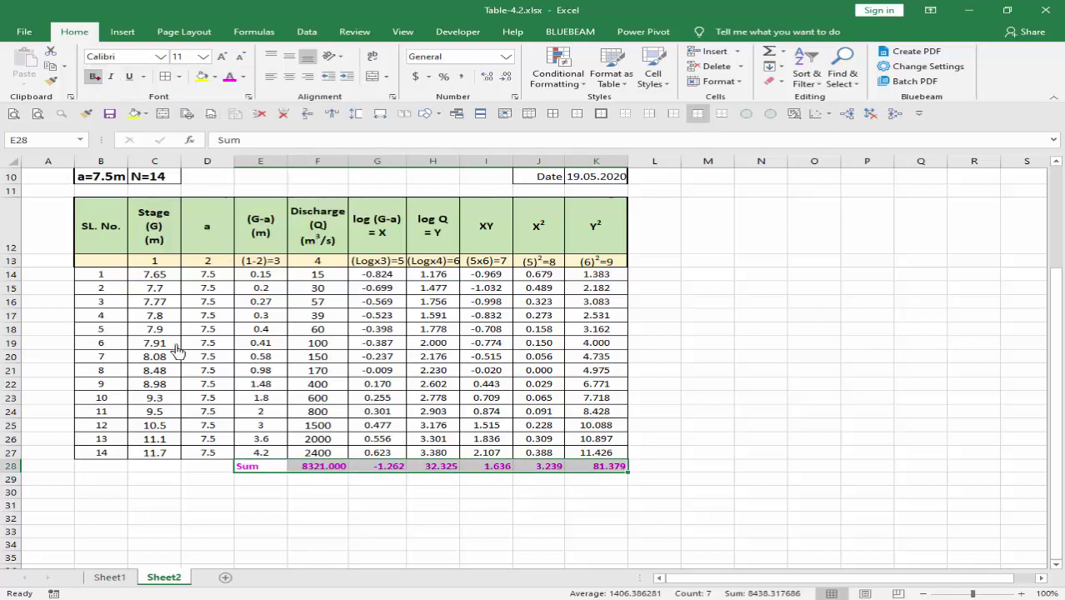
pyautogui.click(222, 58)
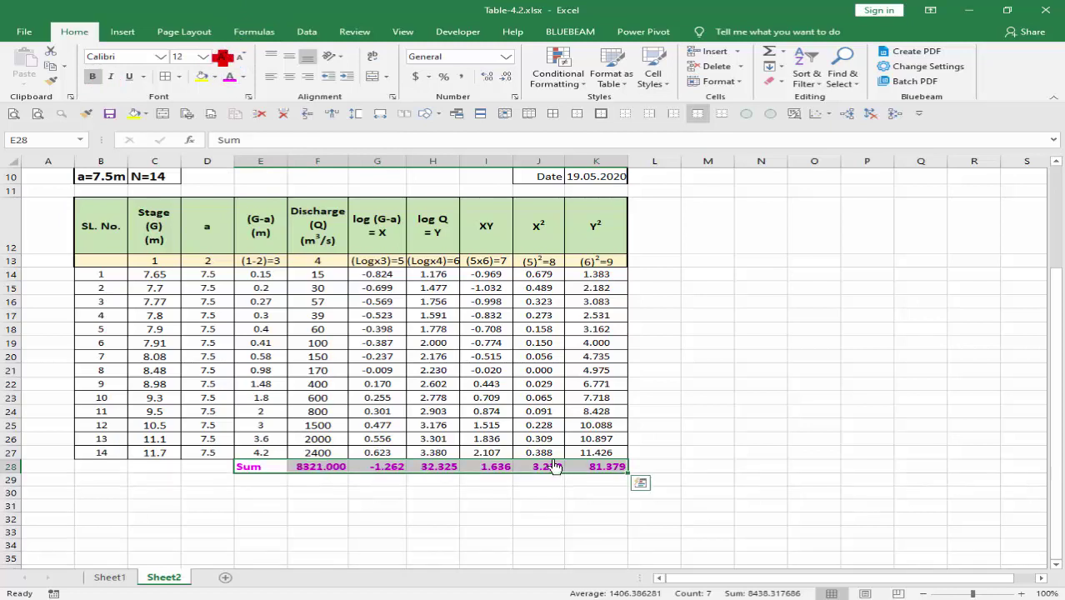
# Centre the Sum row contents horizontally and vertically, and save the workbook
pyautogui.click(262, 487)
pyautogui.moveTo(267, 468); pyautogui.dragTo(613, 468)
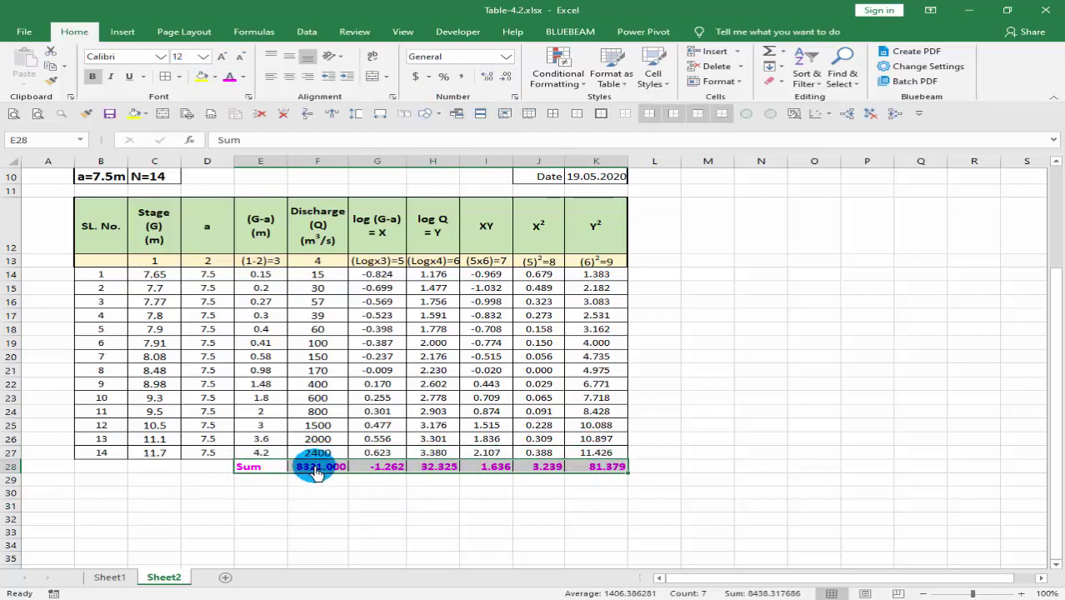
pyautogui.click(288, 77)
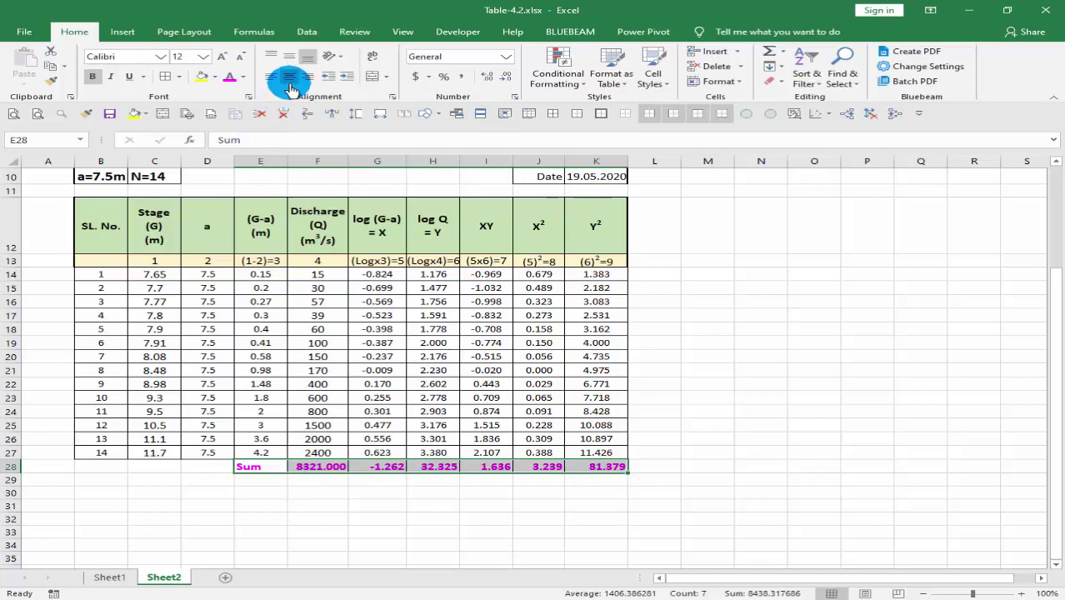
pyautogui.click(287, 60)
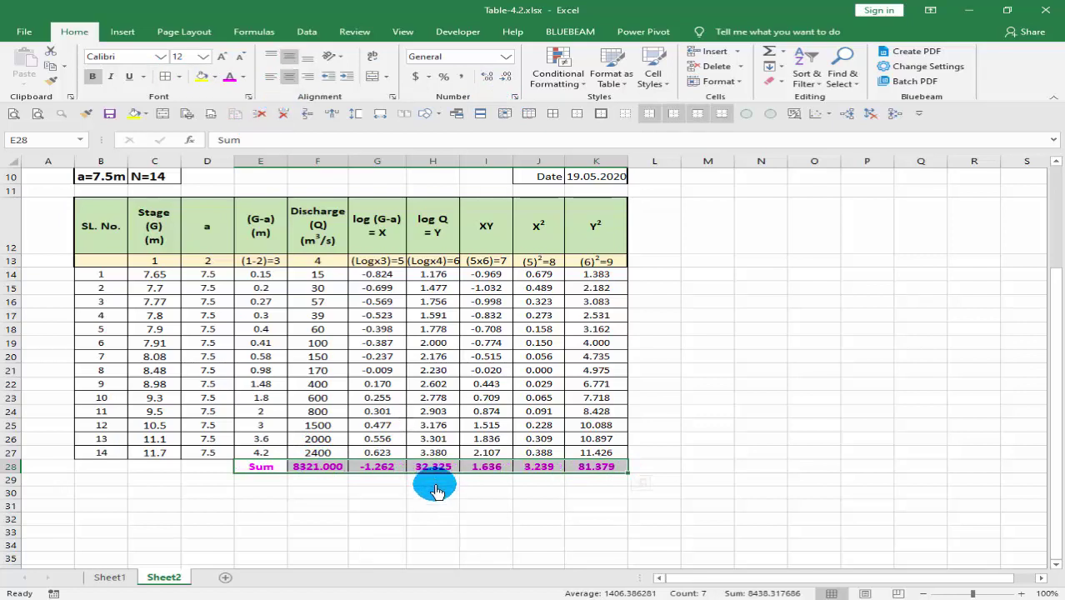
pyautogui.click(110, 117)
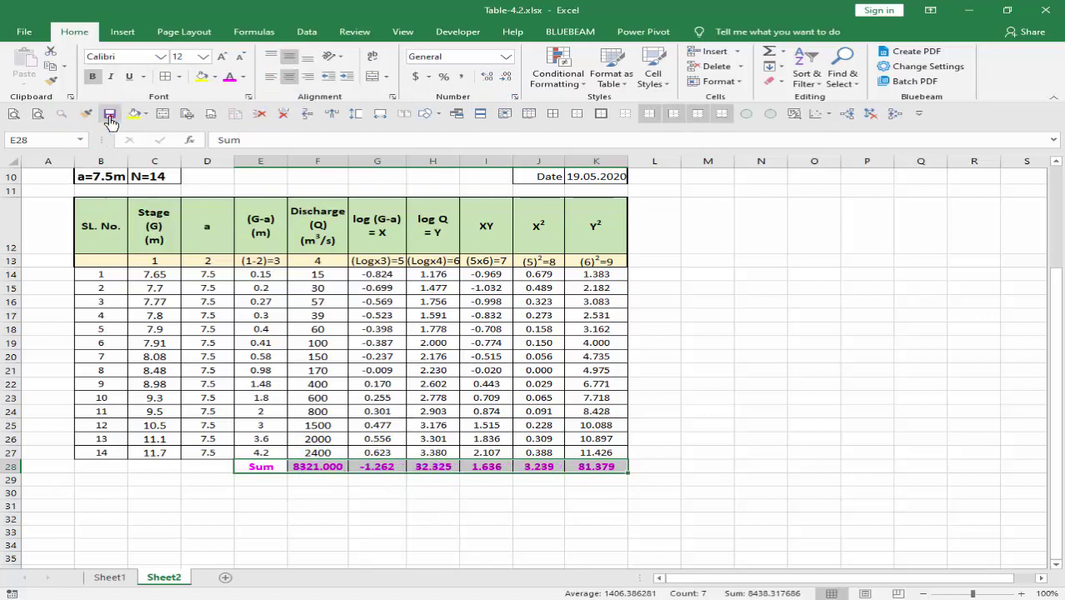
# Save the workbook through File > Save
pyautogui.click(26, 31)
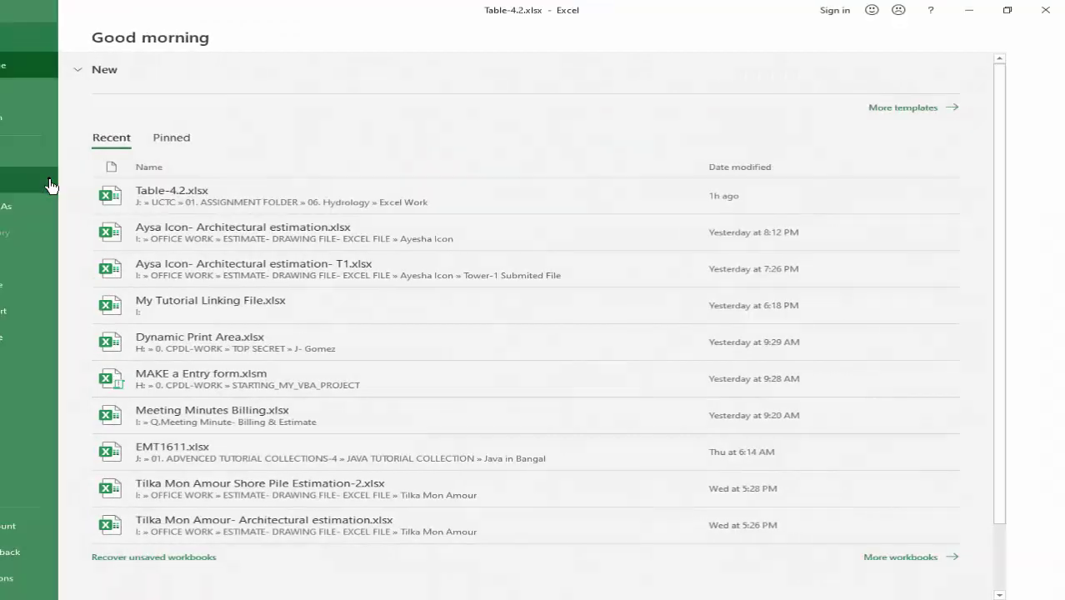
pyautogui.click(50, 183)
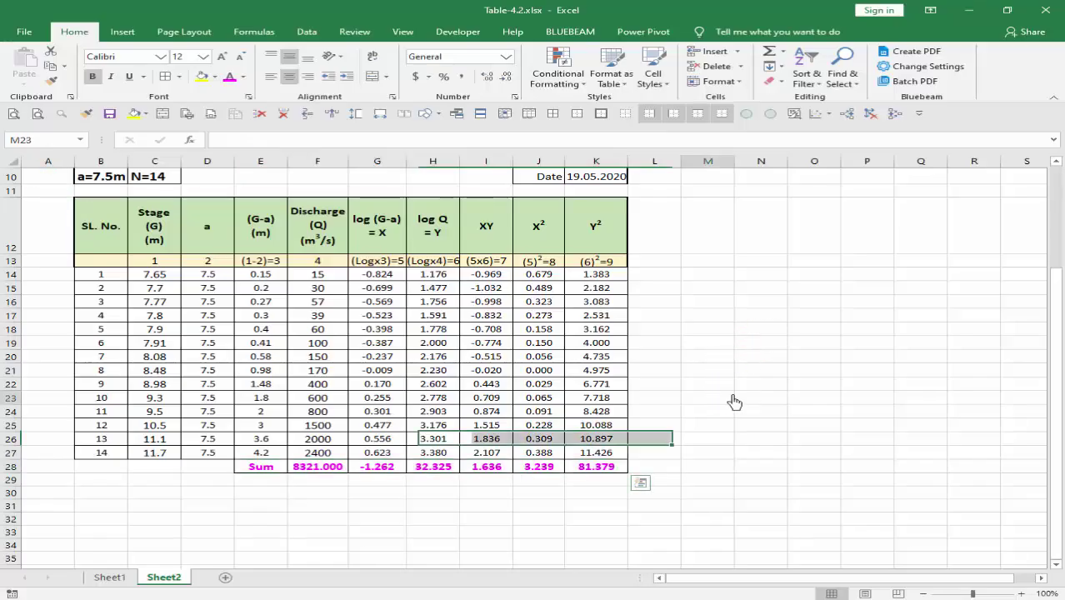
pyautogui.click(707, 398)
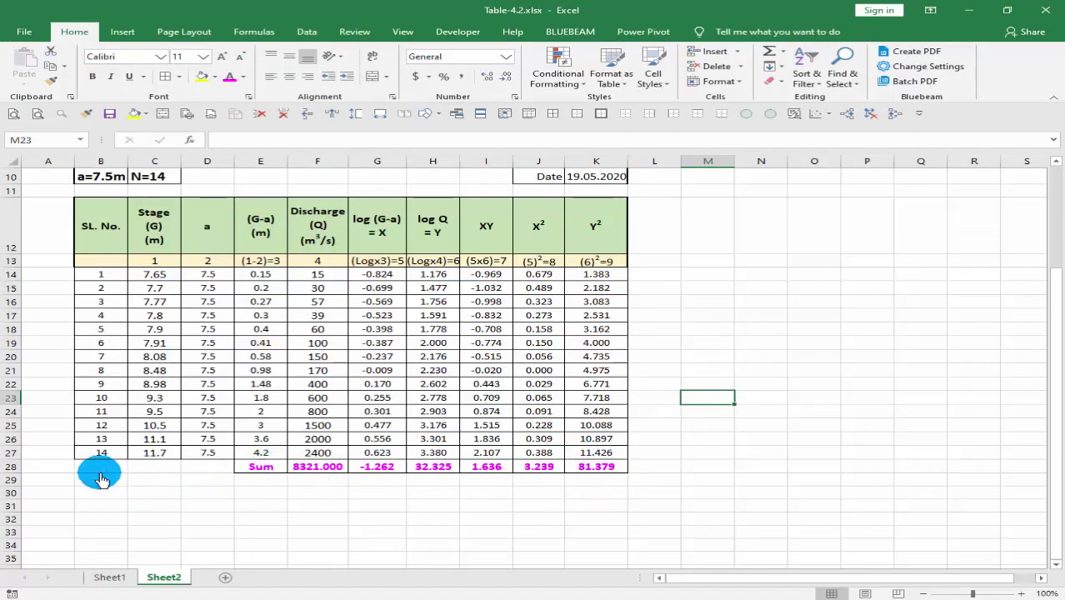
# Merge B28:E28 into one cell holding the Sum label with Merge & Center
pyautogui.moveTo(91, 468); pyautogui.dragTo(250, 466)
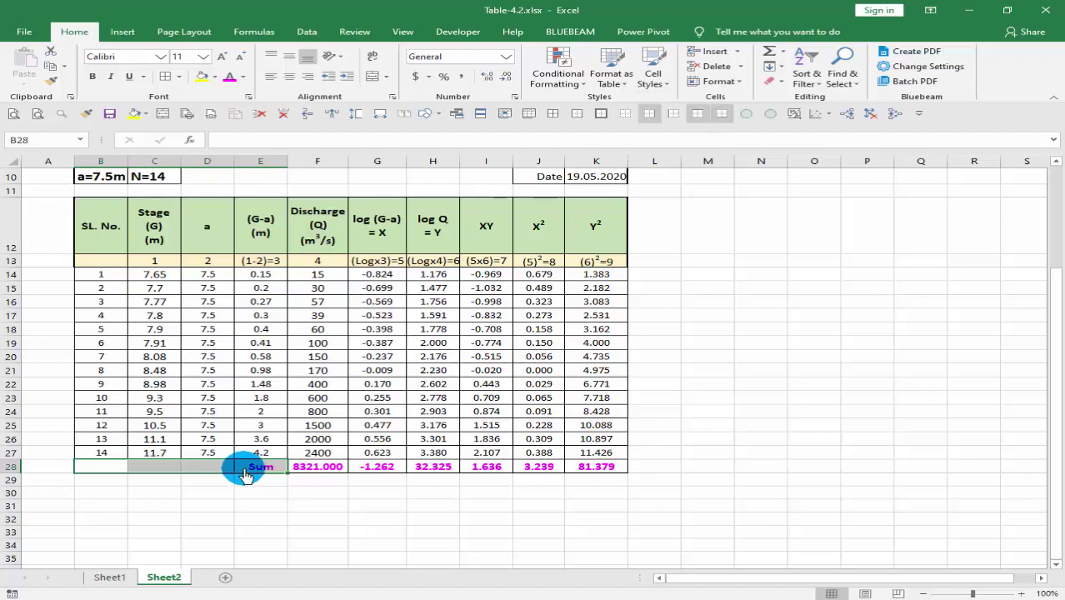
pyautogui.click(375, 86)
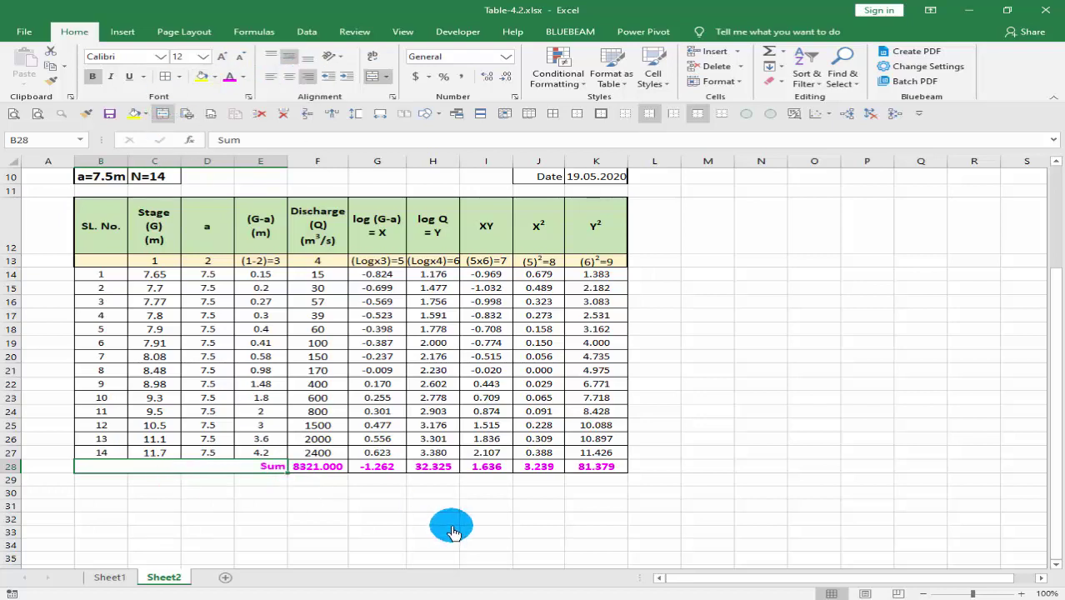
pyautogui.click(657, 492)
pyautogui.scroll(2, 679, 484)
pyautogui.scroll(1, 681, 484)
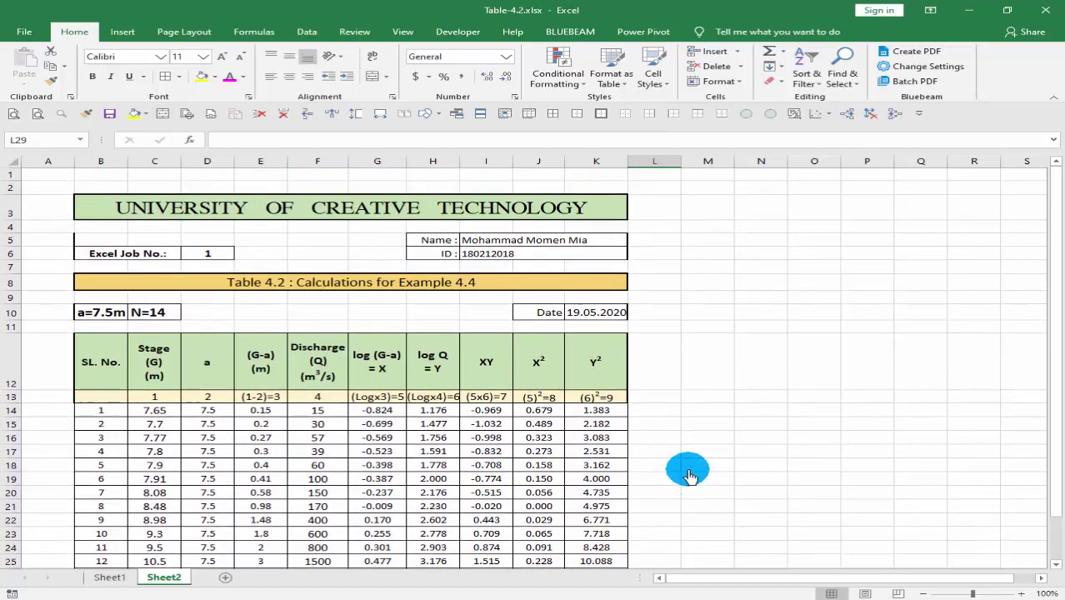
pyautogui.scroll(-1, 687, 463)
pyautogui.scroll(-1, 683, 448)
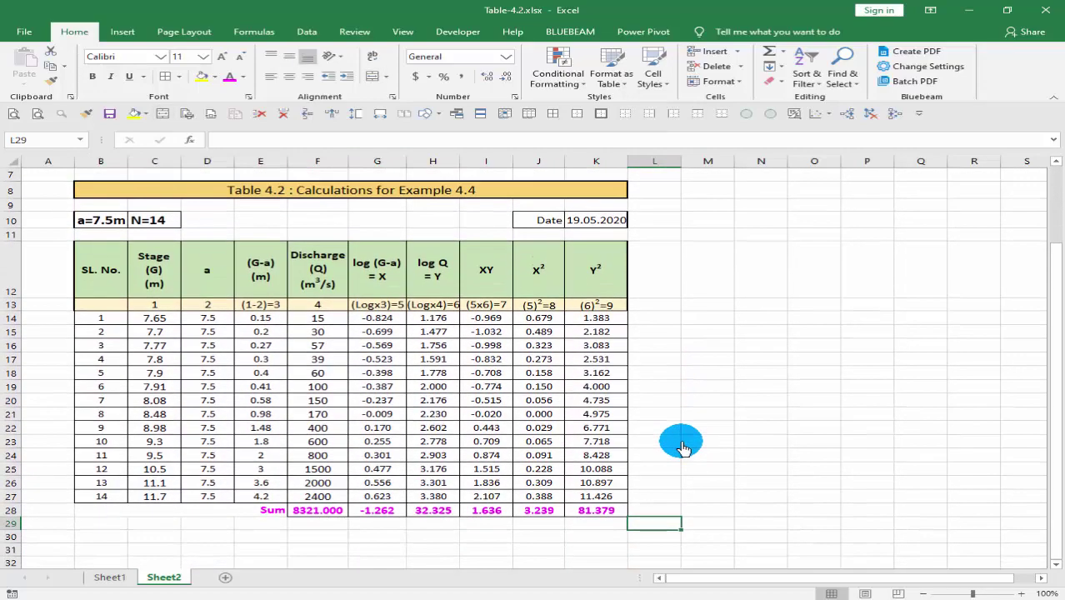
pyautogui.click(208, 510)
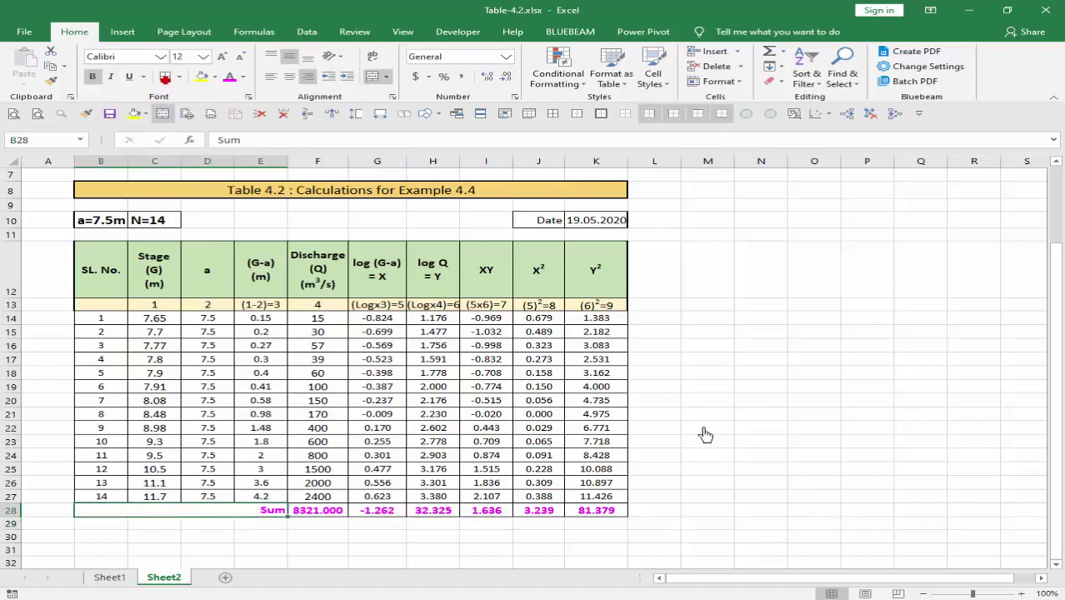
pyautogui.click(827, 442)
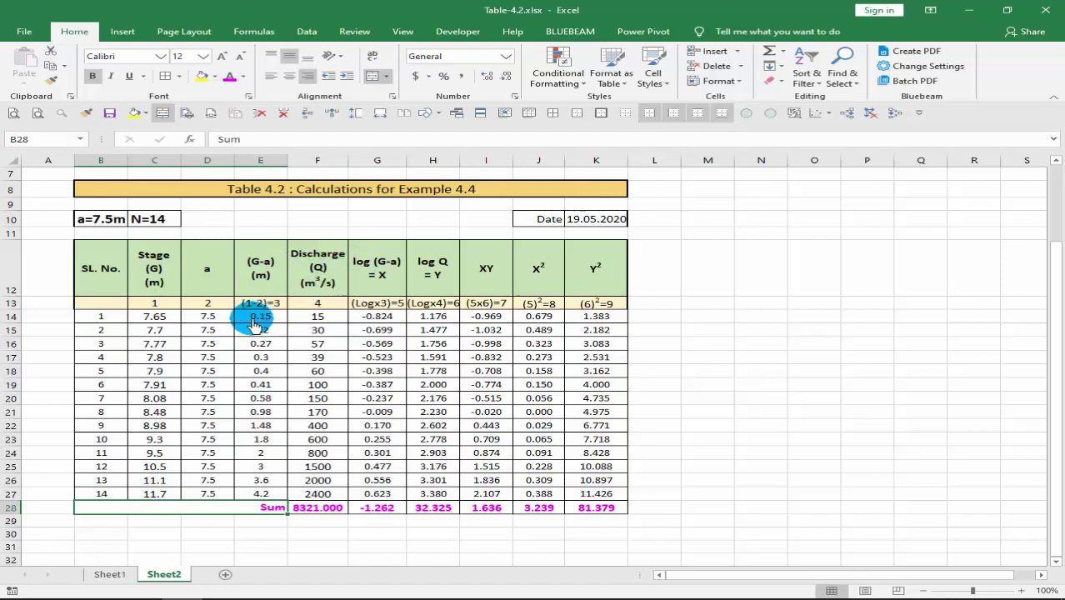
# Select E14:F27 and insert a Scatter with Straight Lines and Markers chart
pyautogui.moveTo(256, 318); pyautogui.dragTo(320, 331)
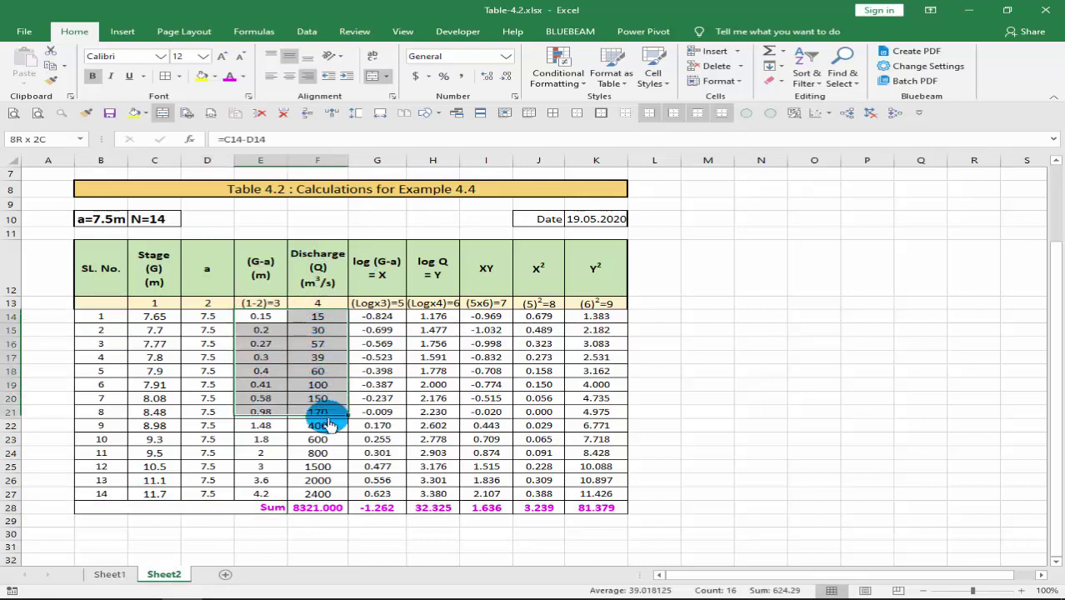
pyautogui.moveTo(319, 333); pyautogui.dragTo(337, 495)
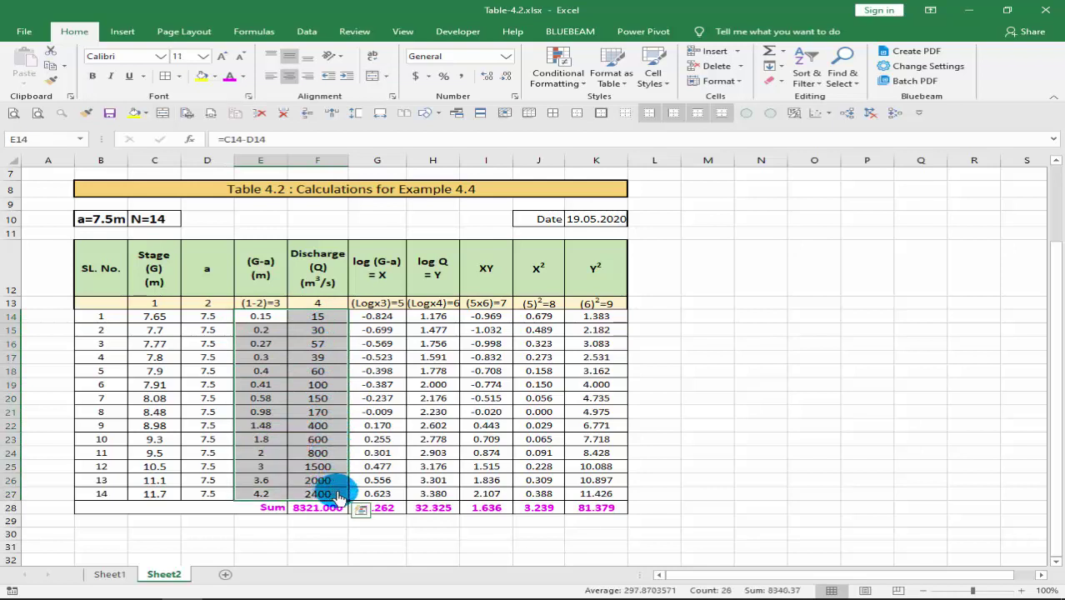
pyautogui.click(122, 34)
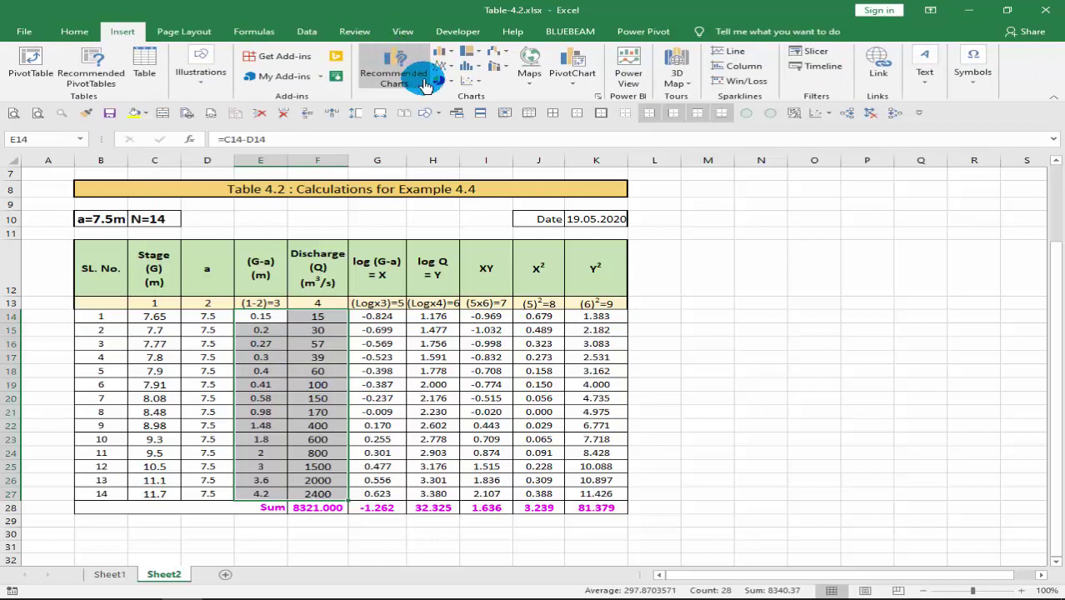
pyautogui.click(481, 82)
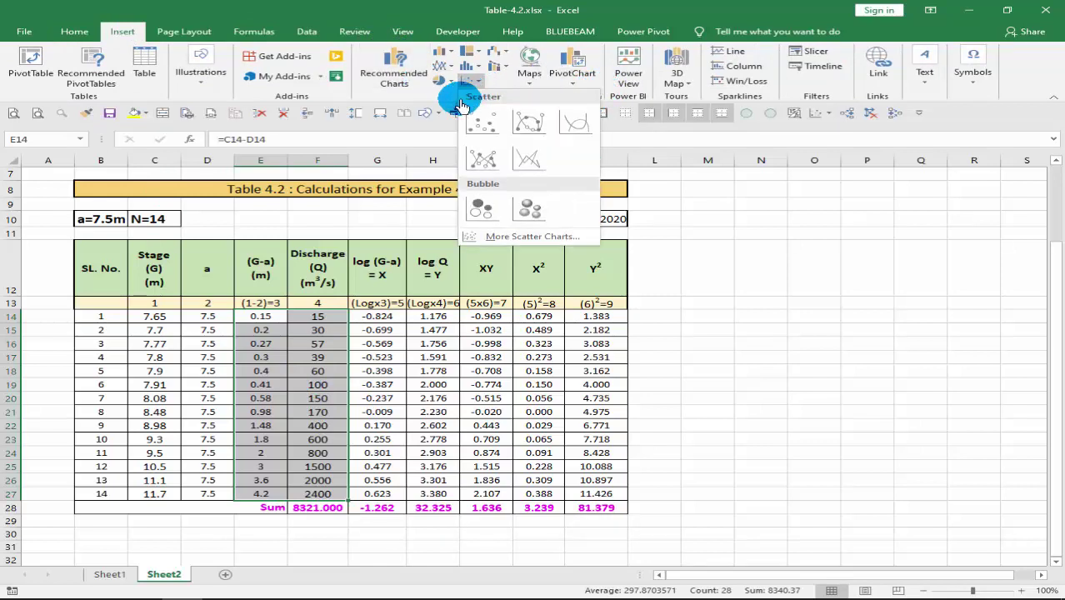
pyautogui.click(445, 96)
pyautogui.click(480, 84)
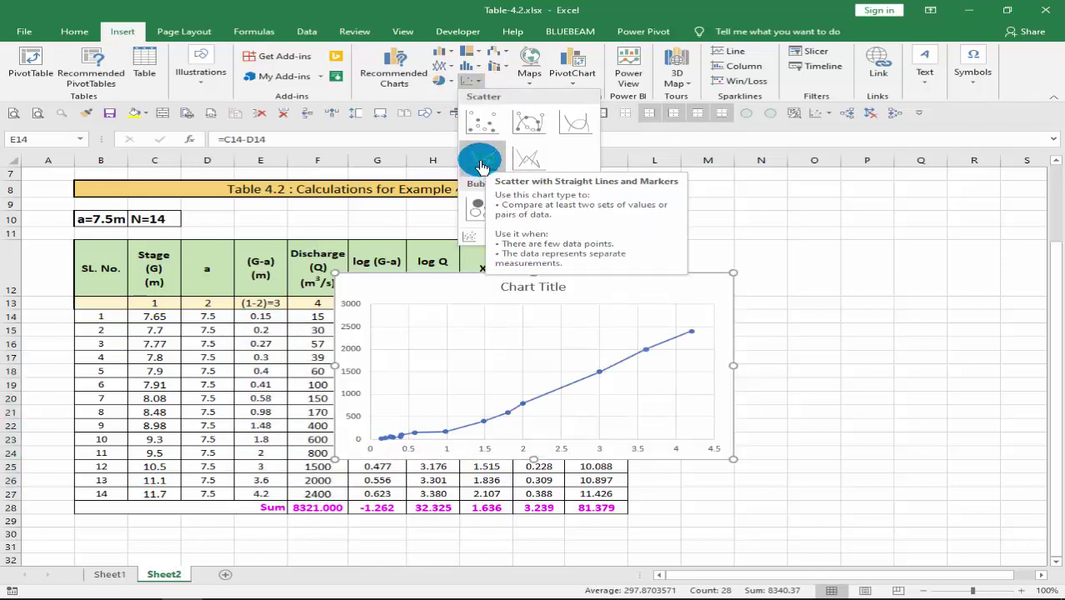
pyautogui.click(482, 166)
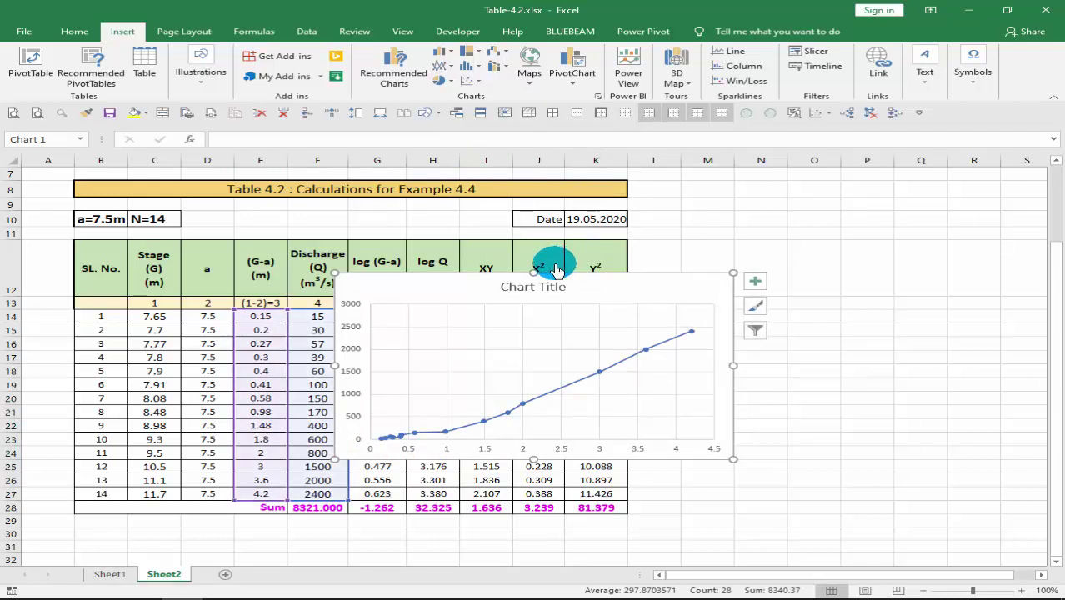
# Move the scatter chart to the right of the table
pyautogui.moveTo(650, 258); pyautogui.dragTo(648, 265)
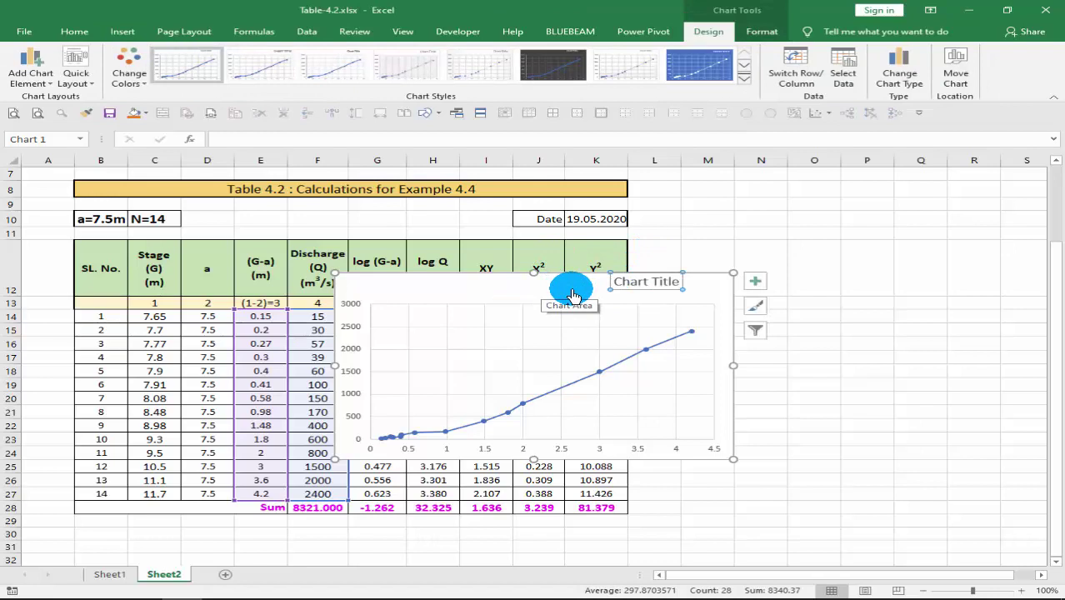
pyautogui.hotkey('ctrl', 'z')
pyautogui.moveTo(614, 293); pyautogui.dragTo(911, 259)
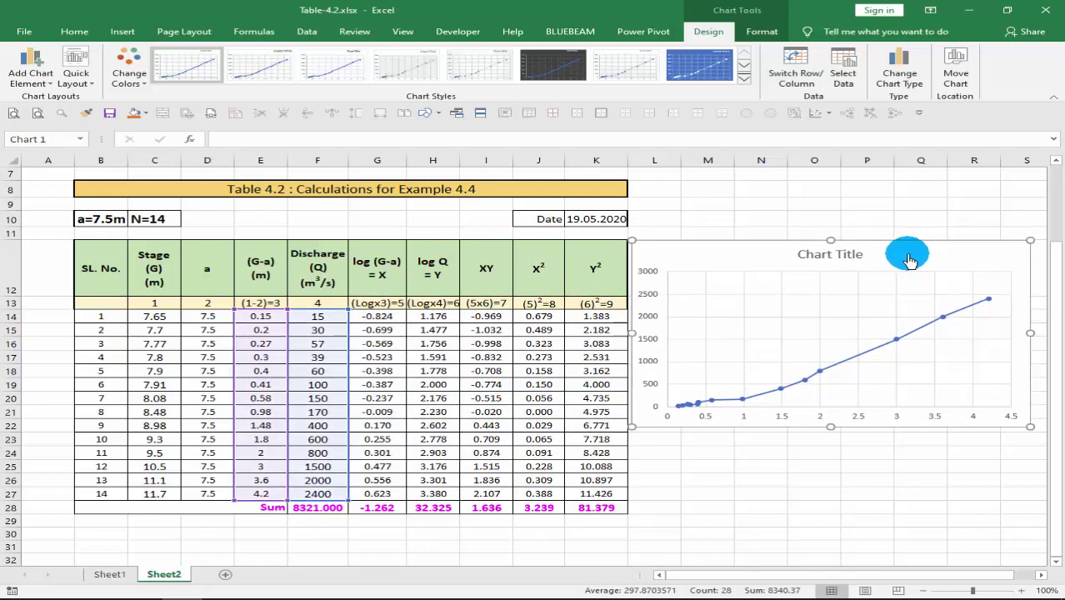
pyautogui.moveTo(909, 261); pyautogui.dragTo(906, 257)
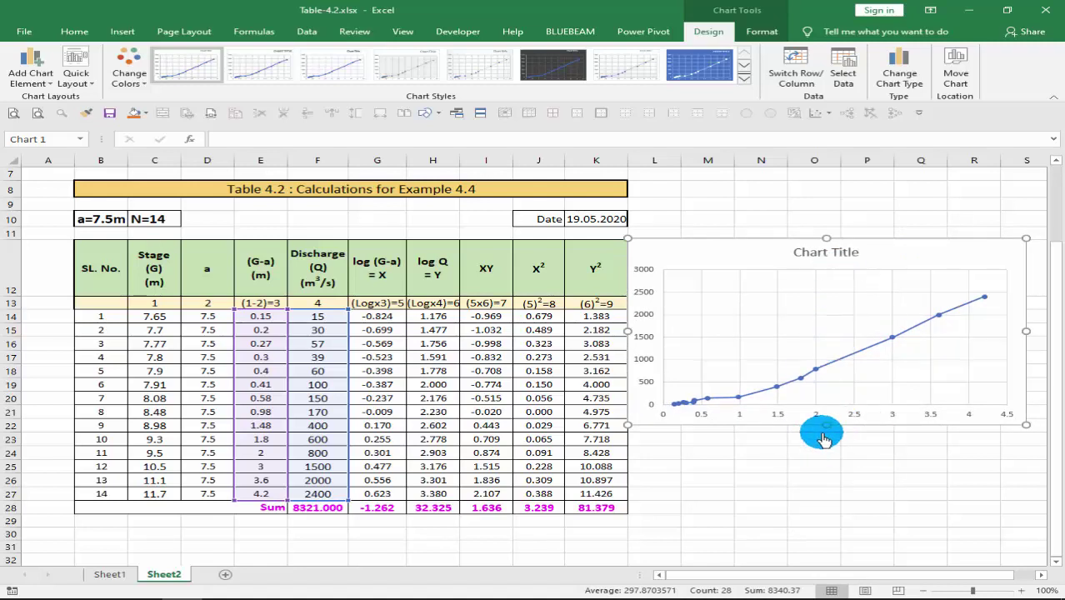
# Stretch the chart taller and select its horizontal axis
pyautogui.moveTo(827, 430)
pyautogui.mouseDown()
pyautogui.moveTo(838, 517)
pyautogui.moveTo(837, 500)
pyautogui.mouseUp()
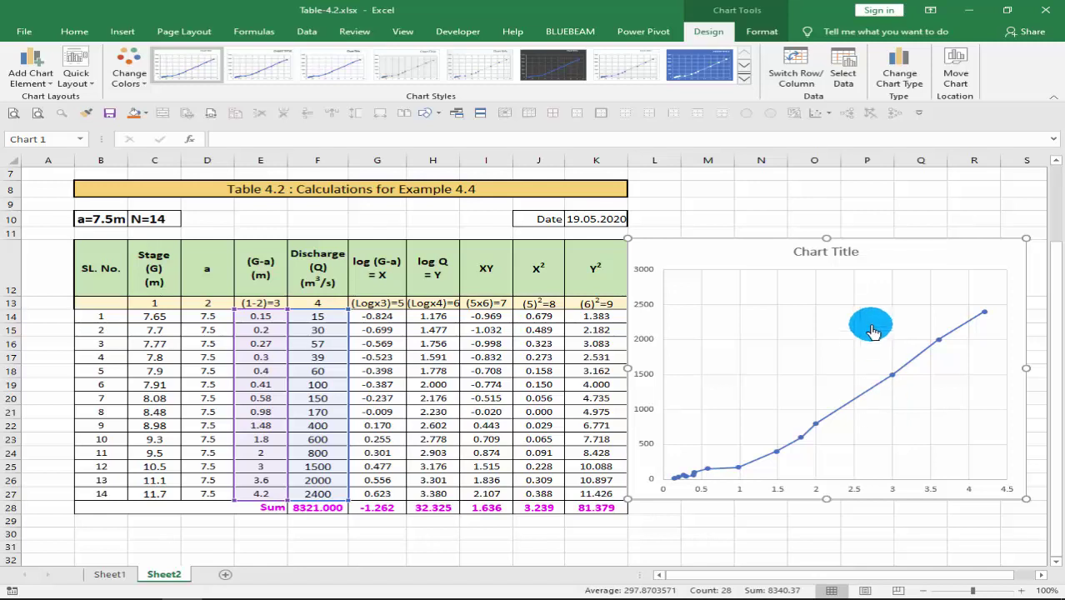
pyautogui.moveTo(754, 262); pyautogui.dragTo(764, 265)
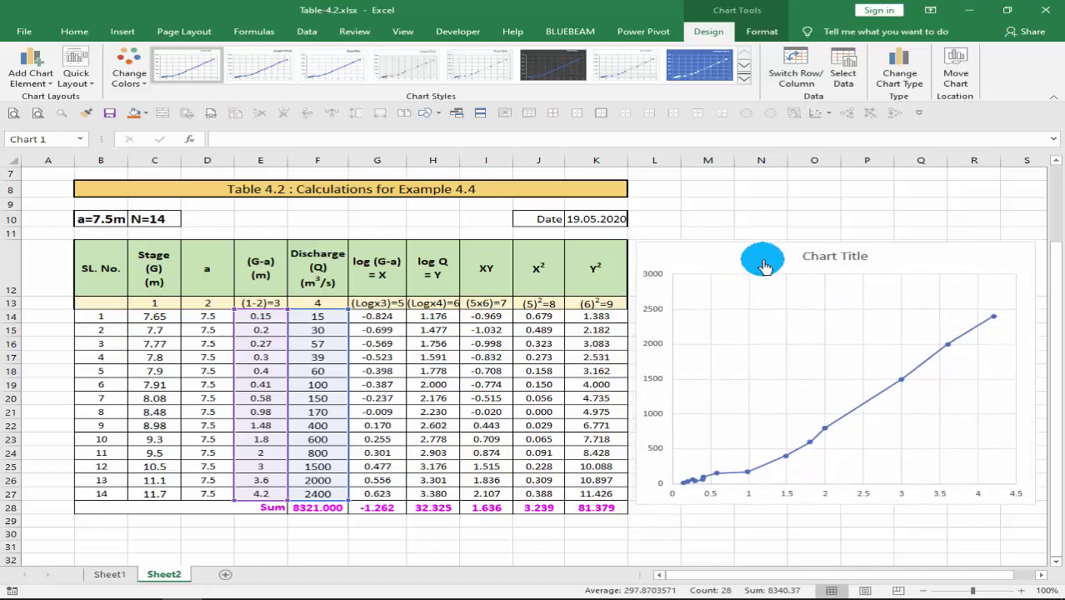
pyautogui.click(1042, 579)
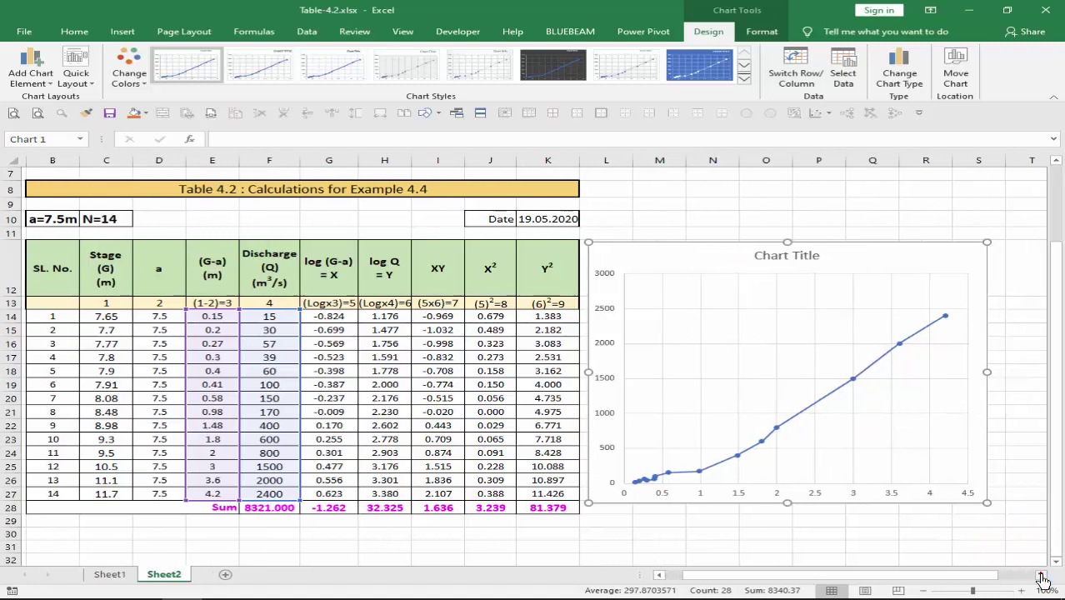
pyautogui.moveTo(962, 577)
pyautogui.mouseDown()
pyautogui.moveTo(927, 580)
pyautogui.moveTo(945, 578)
pyautogui.mouseUp()
pyautogui.click(852, 477)
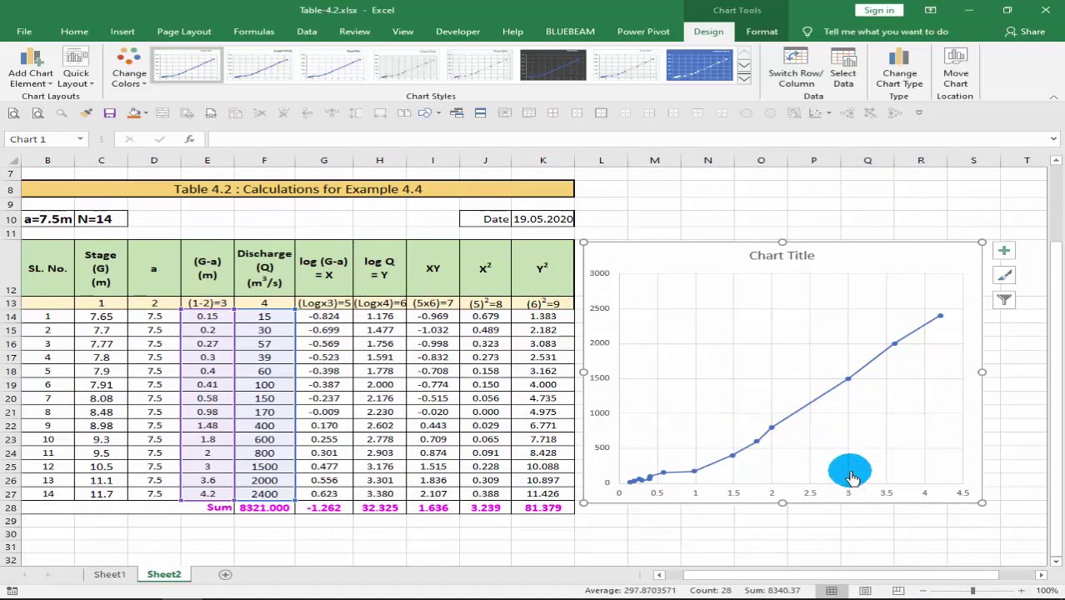
pyautogui.click(797, 504)
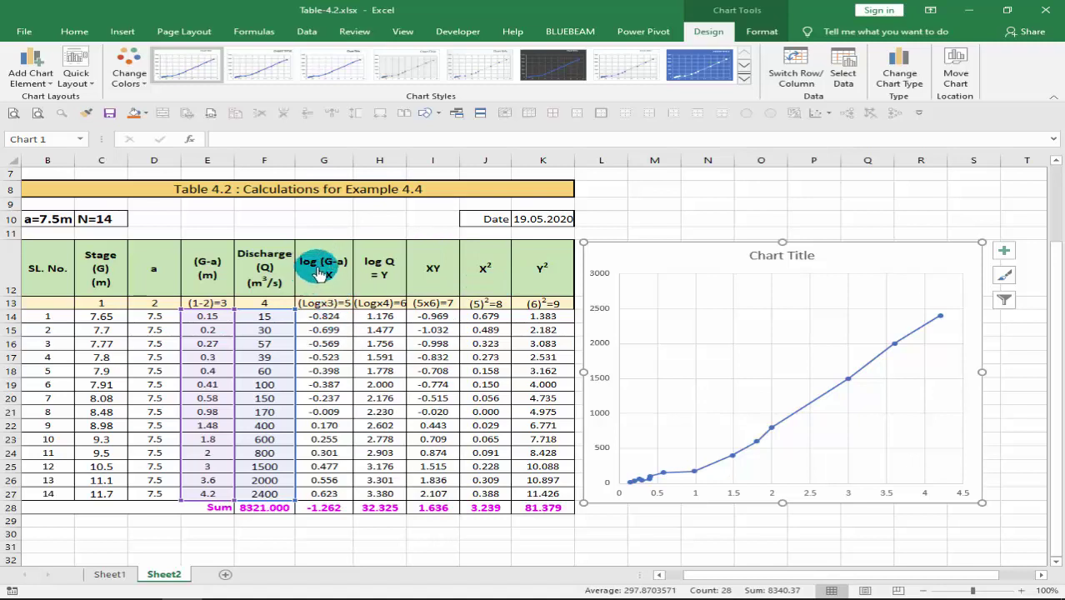
pyautogui.click(773, 497)
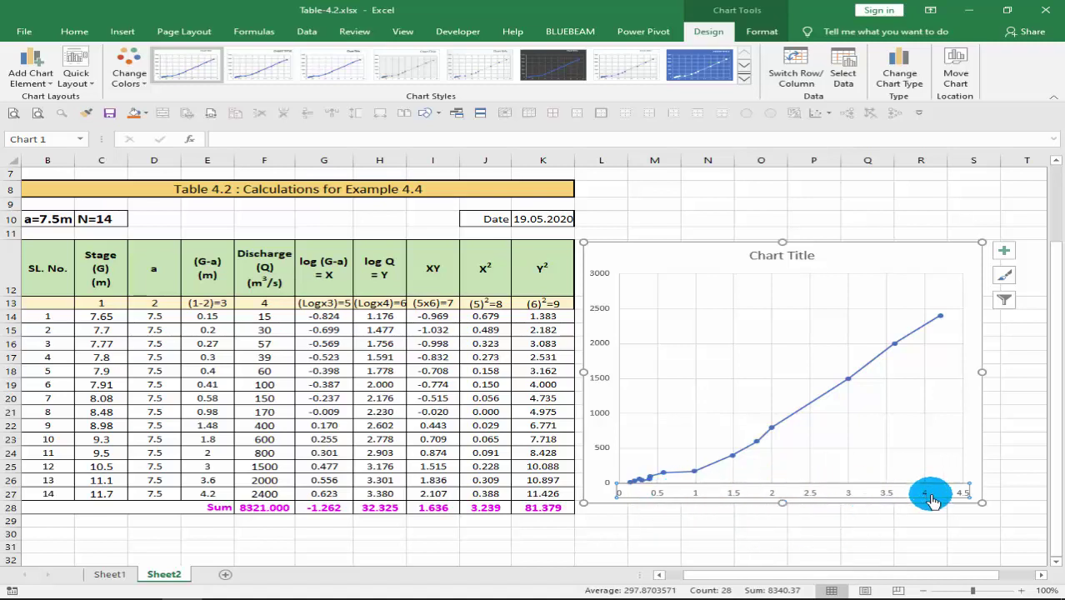
# Switch the horizontal (G-a) axis to a base-10 logarithmic scale with minimum 0.1
pyautogui.rightClick(771, 495)
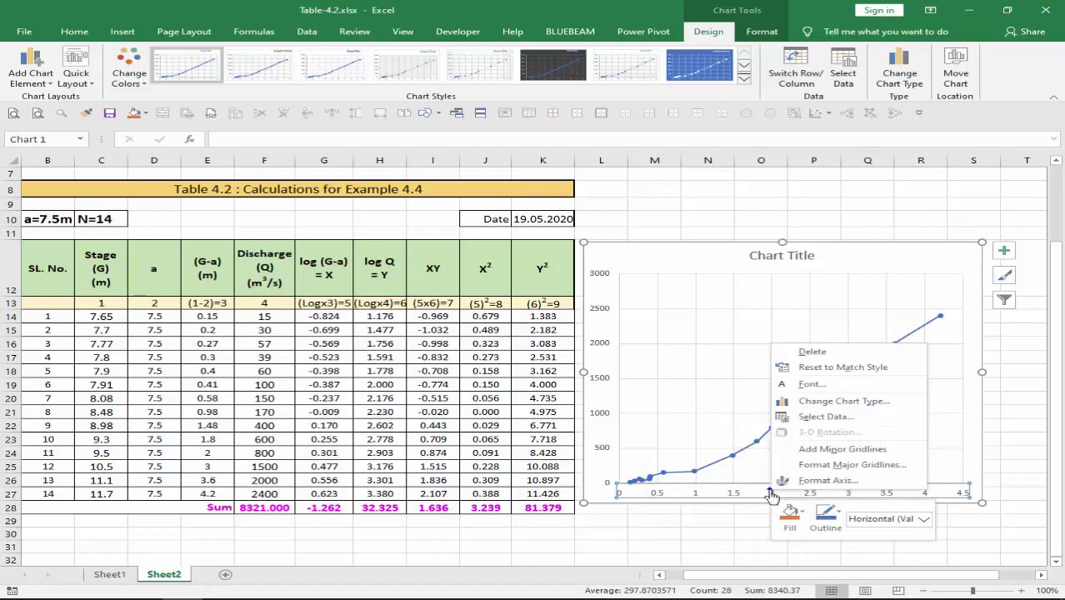
pyautogui.click(821, 482)
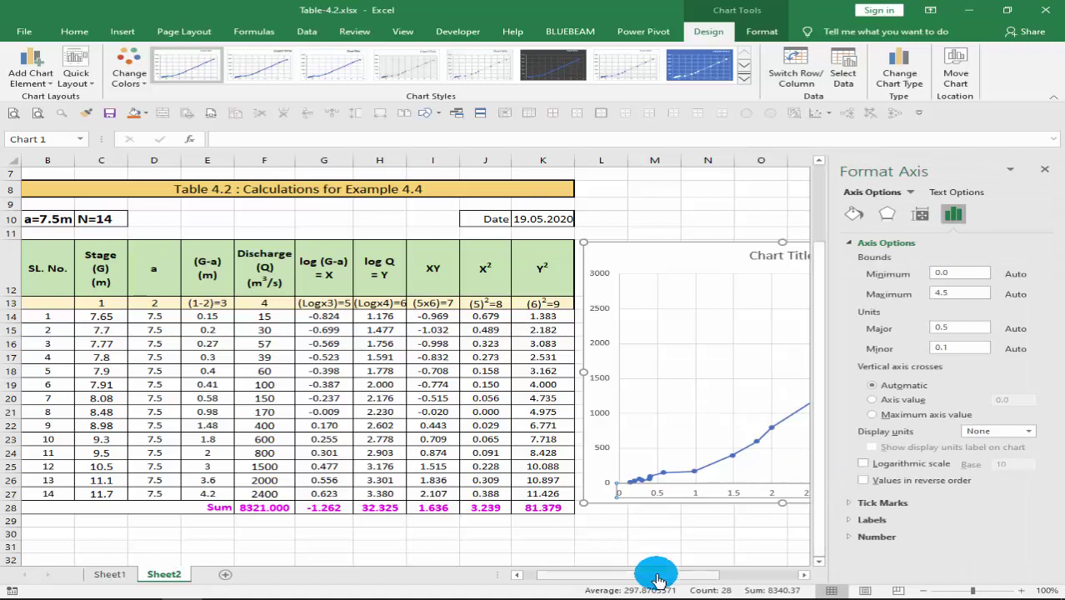
pyautogui.moveTo(654, 574); pyautogui.dragTo(722, 581)
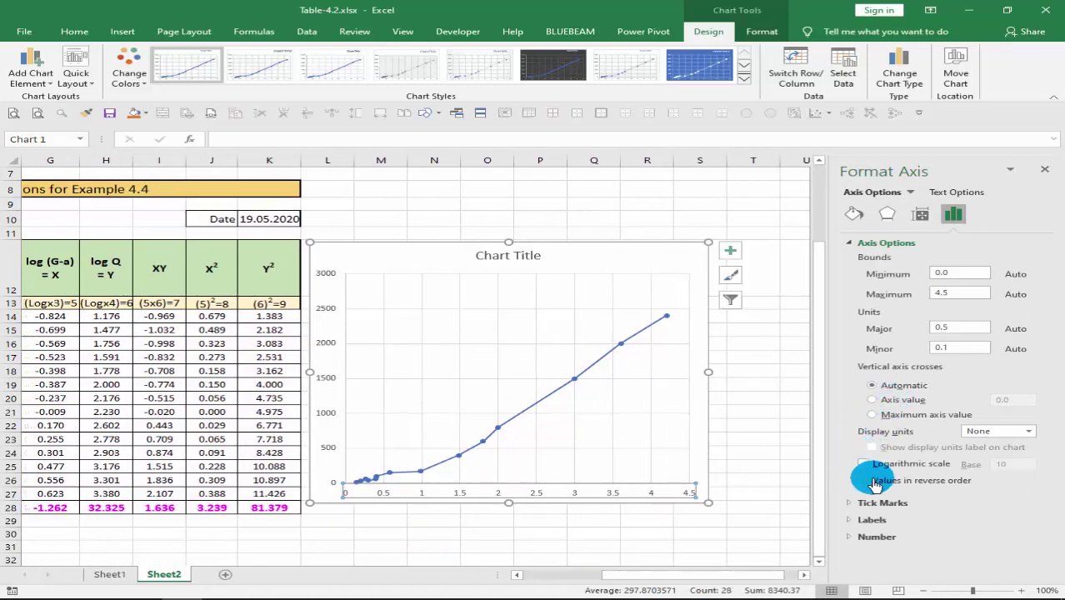
pyautogui.click(865, 465)
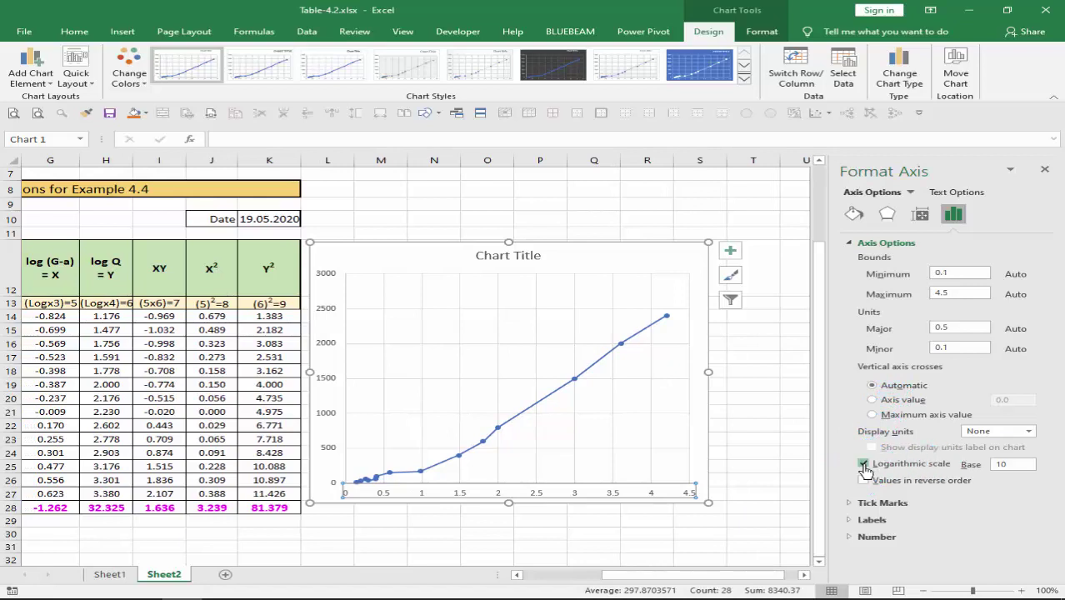
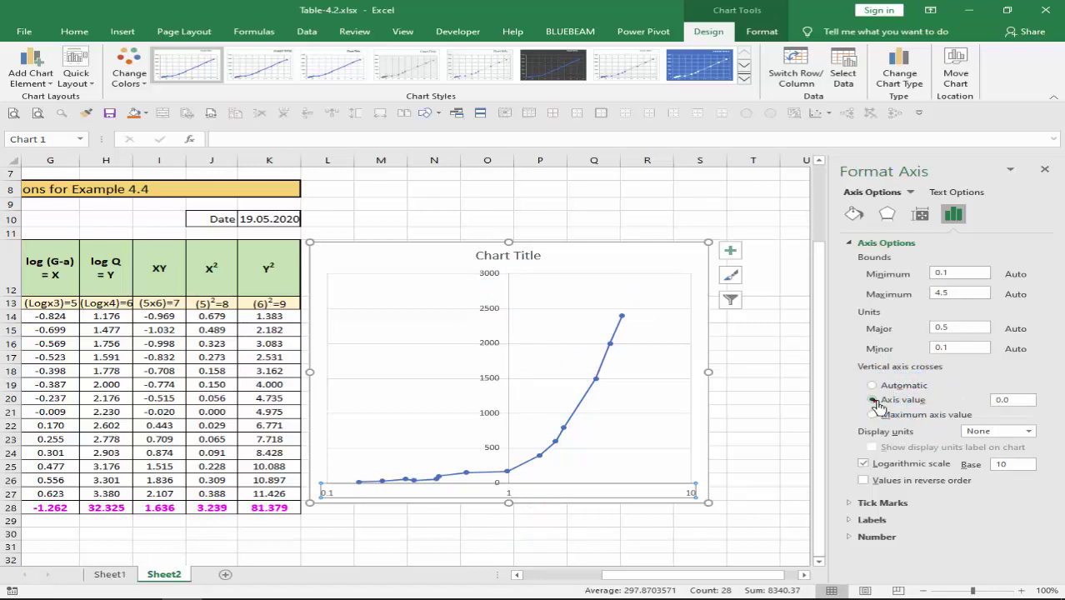
# Set the vertical axis to cross the log horizontal axis at 0.1, after briefly trying 10
pyautogui.click(872, 400)
pyautogui.click(1008, 402)
pyautogui.write('0.1')
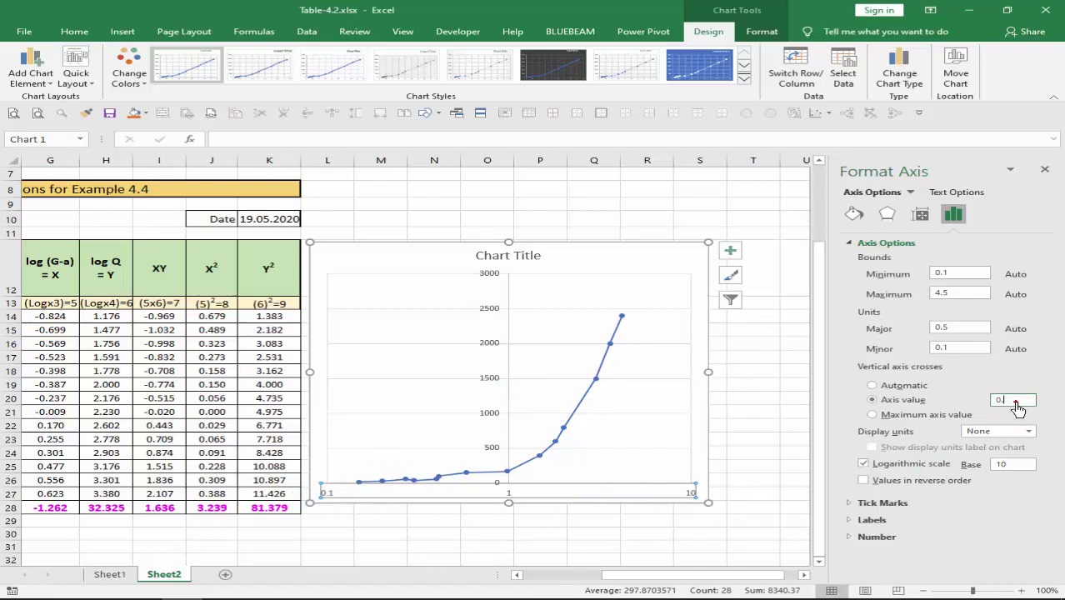
pyautogui.write('10')
pyautogui.press('Return')
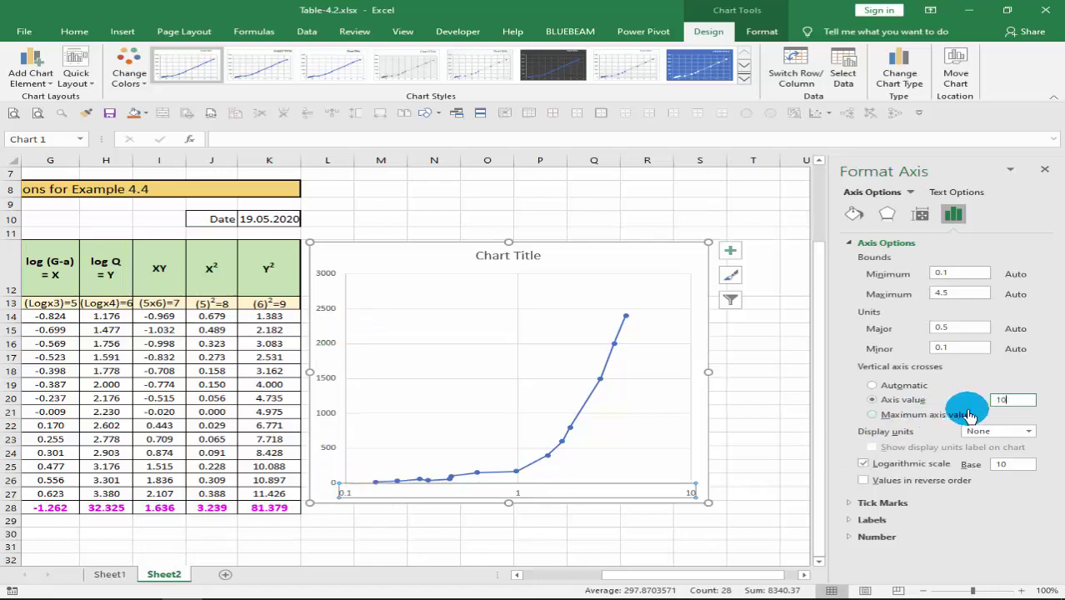
pyautogui.press('Return')
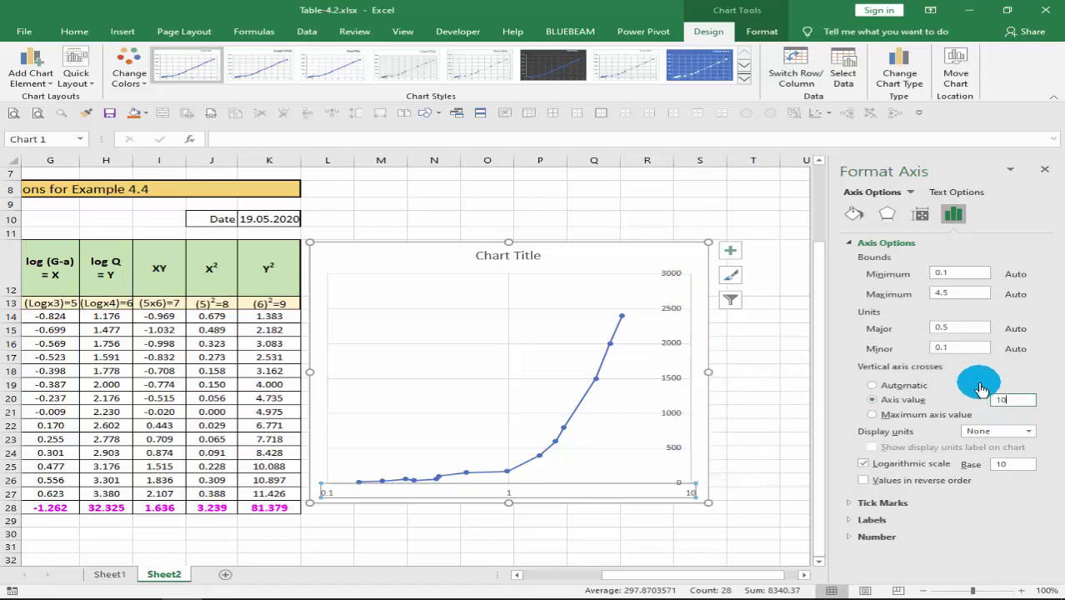
pyautogui.doubleClick(1009, 401)
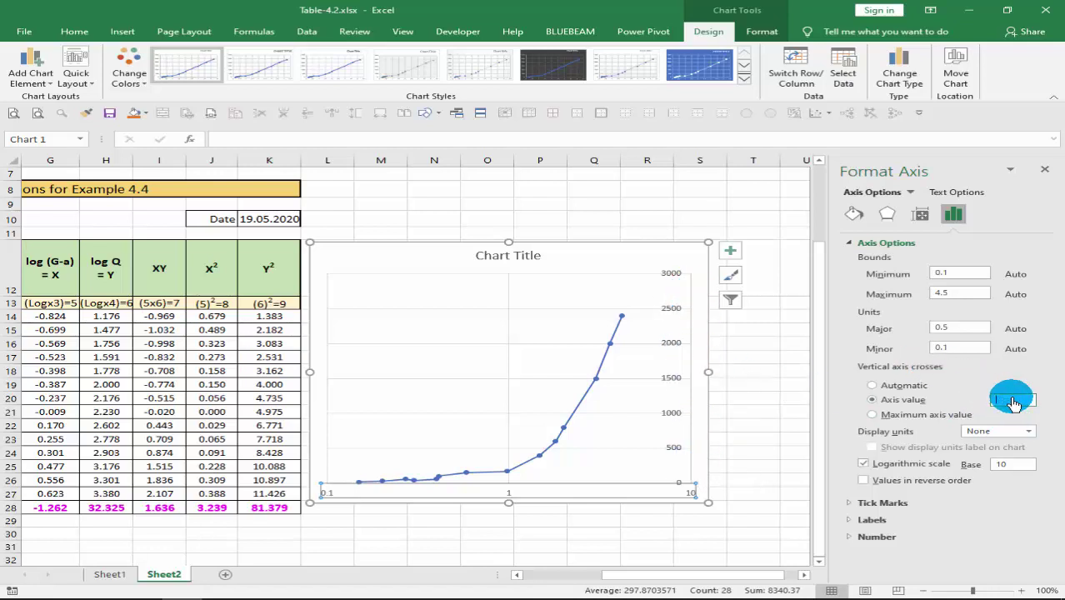
pyautogui.press('Return')
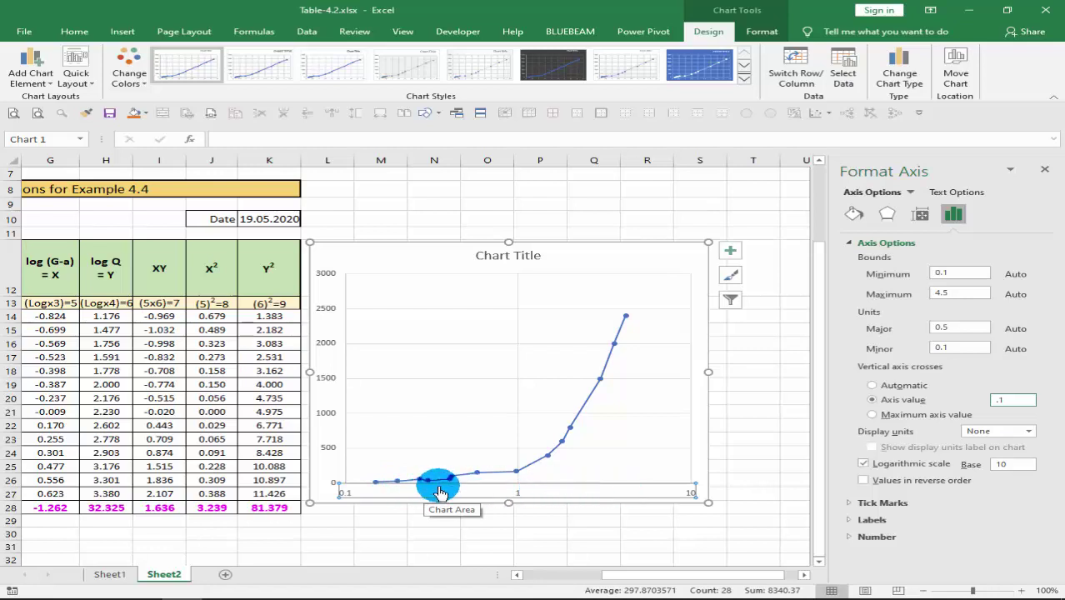
# Close the Format Chart Area side pane
pyautogui.rightClick(446, 496)
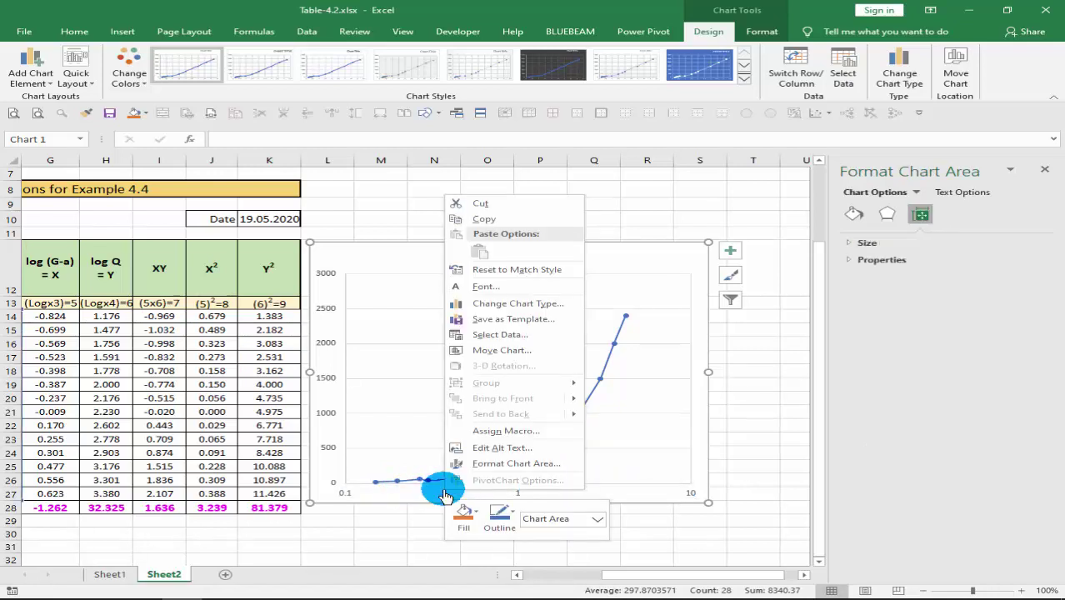
pyautogui.click(511, 465)
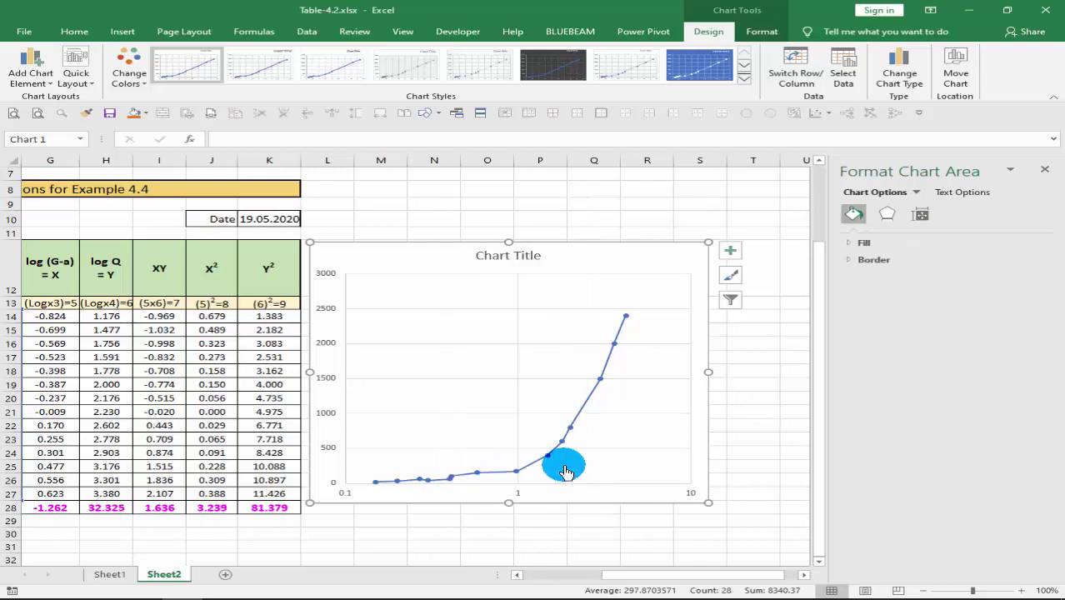
pyautogui.click(1046, 170)
pyautogui.click(451, 480)
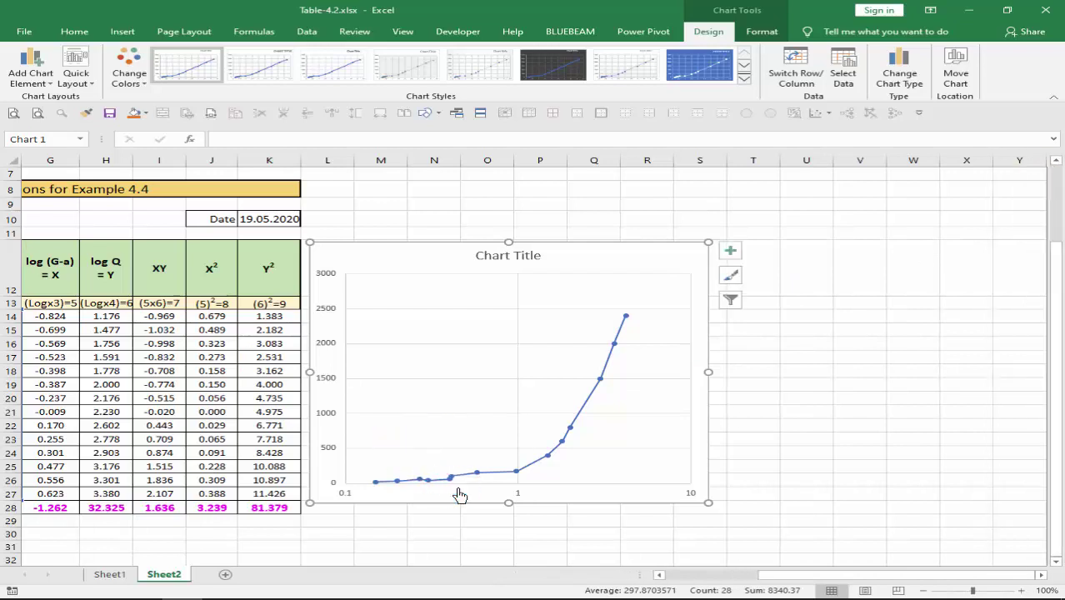
# Reselect the horizontal axis and chart area to check the log axis layout
pyautogui.click(516, 496)
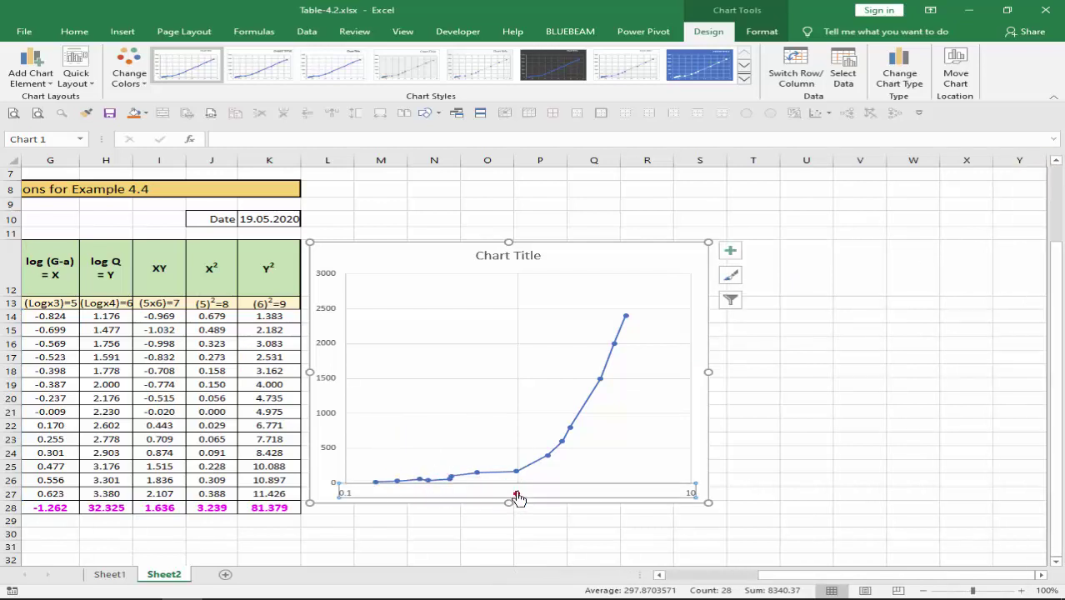
pyautogui.rightClick(525, 493)
pyautogui.click(523, 492)
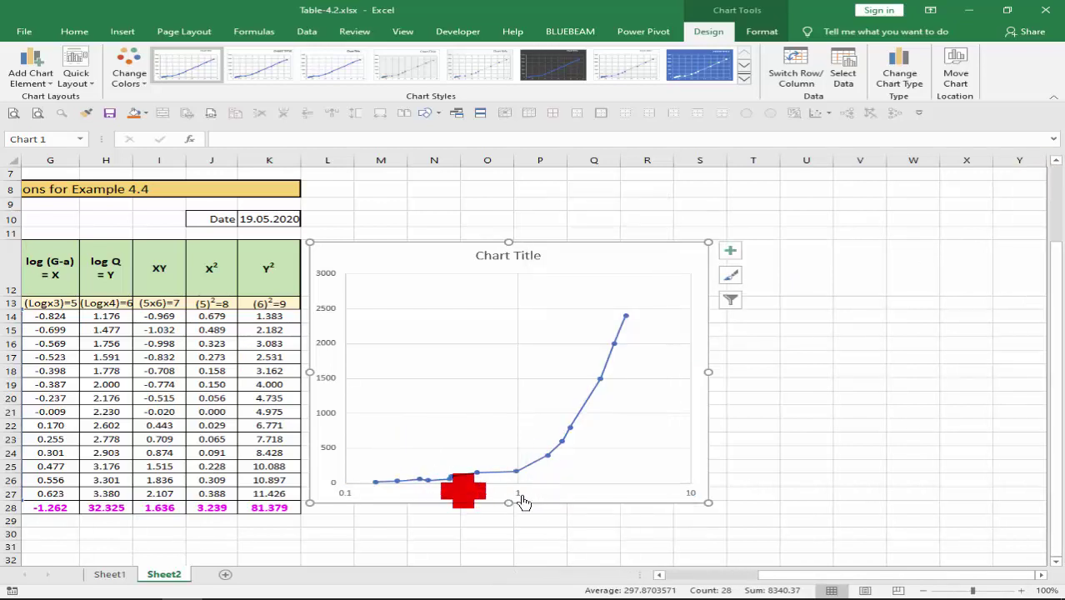
pyautogui.click(499, 497)
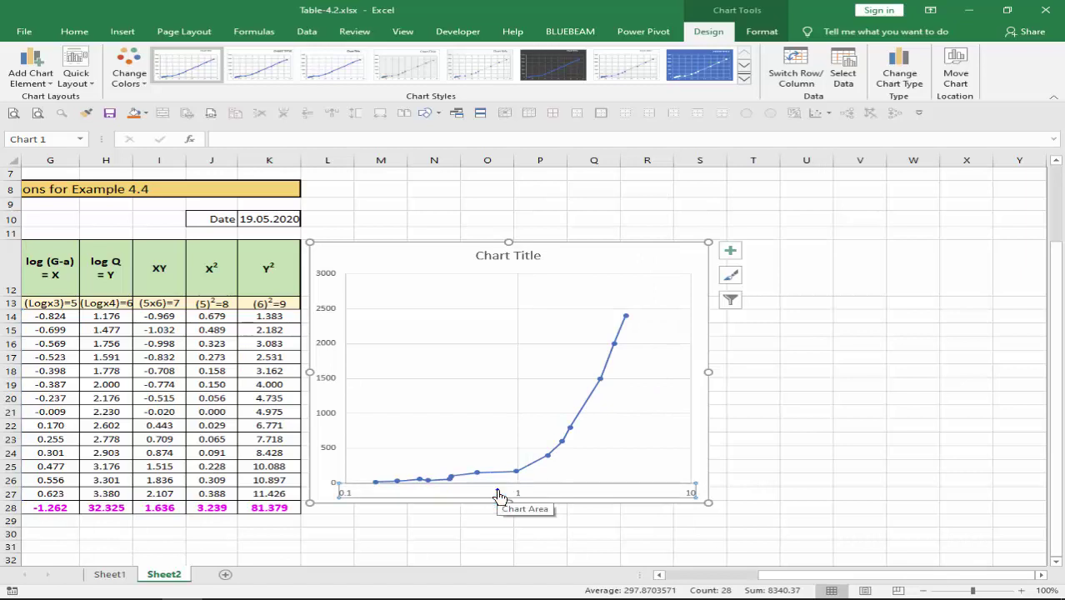
pyautogui.rightClick(499, 496)
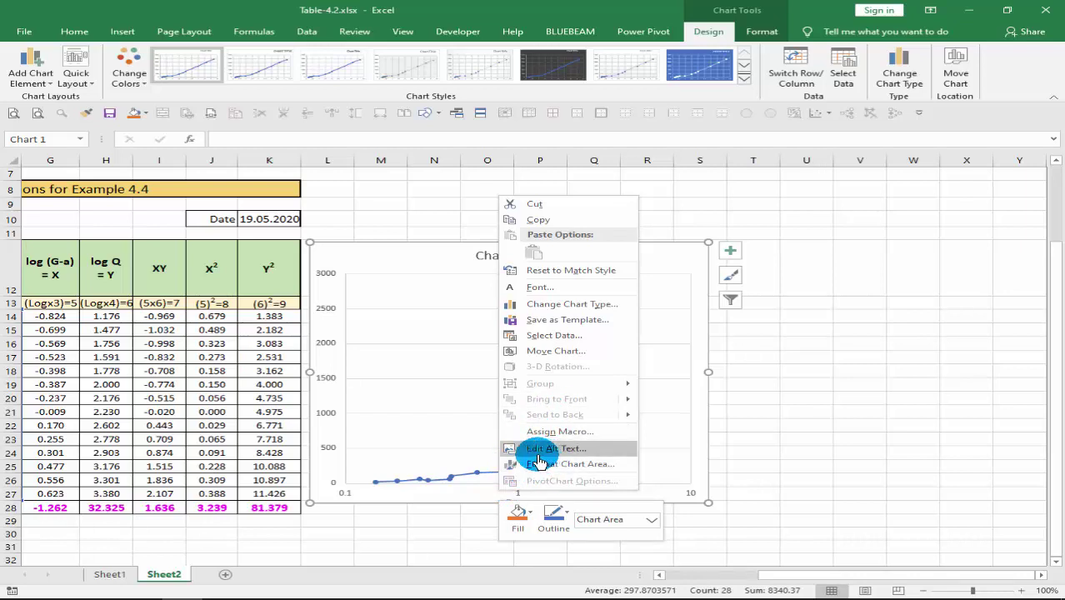
pyautogui.scroll(-1, 444, 453)
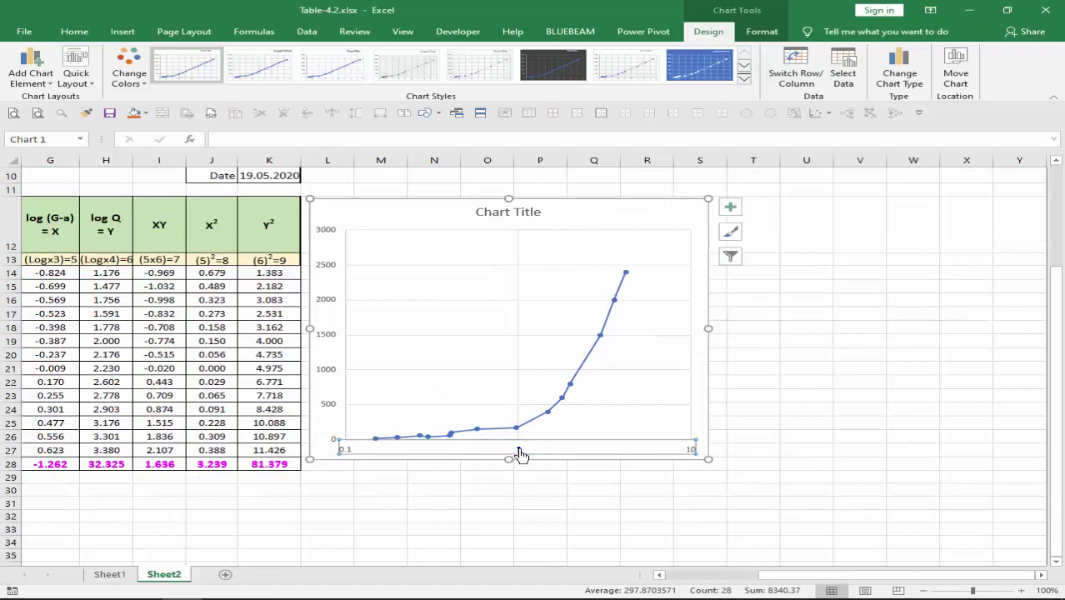
# Add minor vertical gridlines along the logarithmic horizontal axis
pyautogui.rightClick(519, 455)
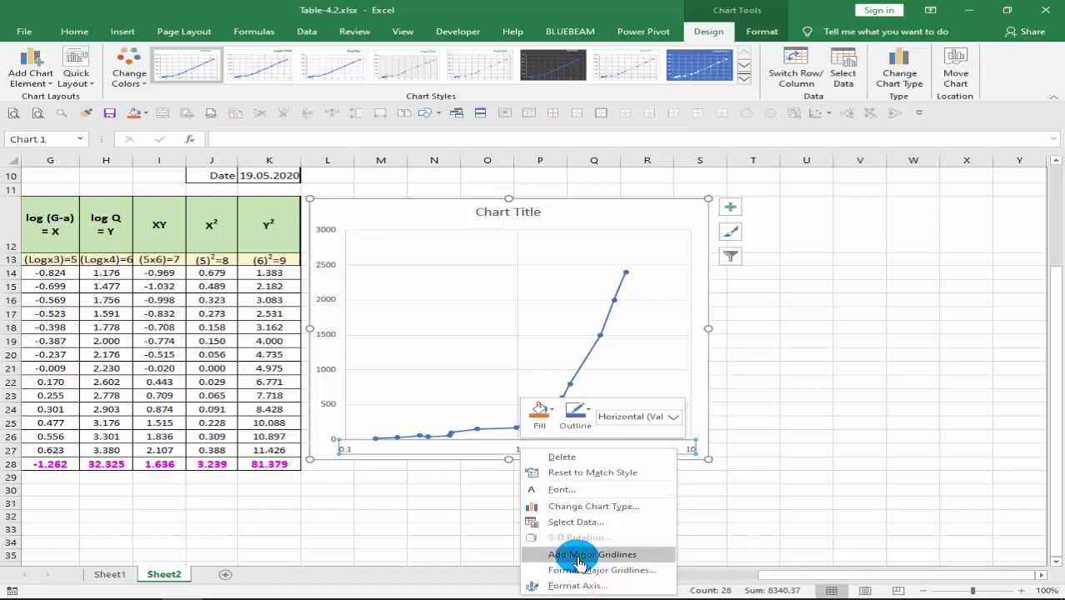
pyautogui.click(597, 555)
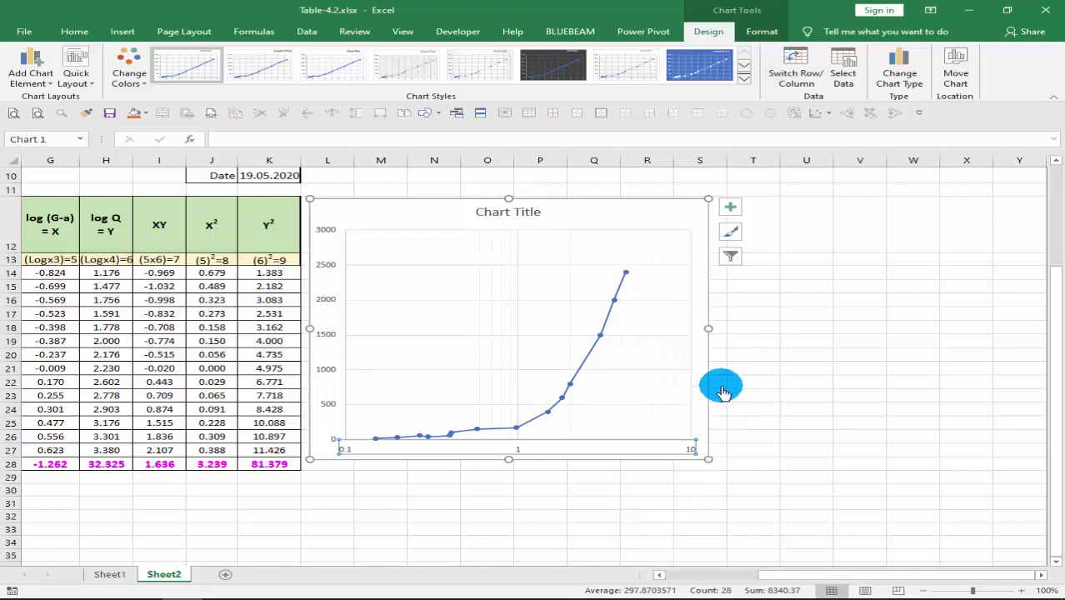
pyautogui.scroll(-1, 718, 375)
pyautogui.scroll(1, 727, 371)
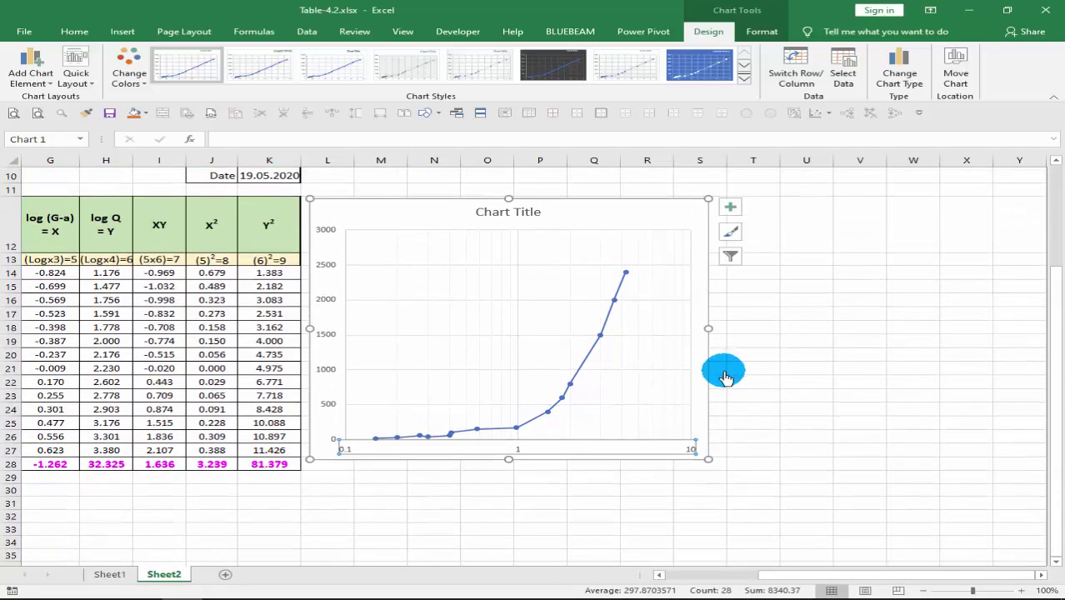
pyautogui.scroll(-1, 742, 395)
pyautogui.scroll(2, 775, 455)
pyautogui.scroll(-2, 795, 450)
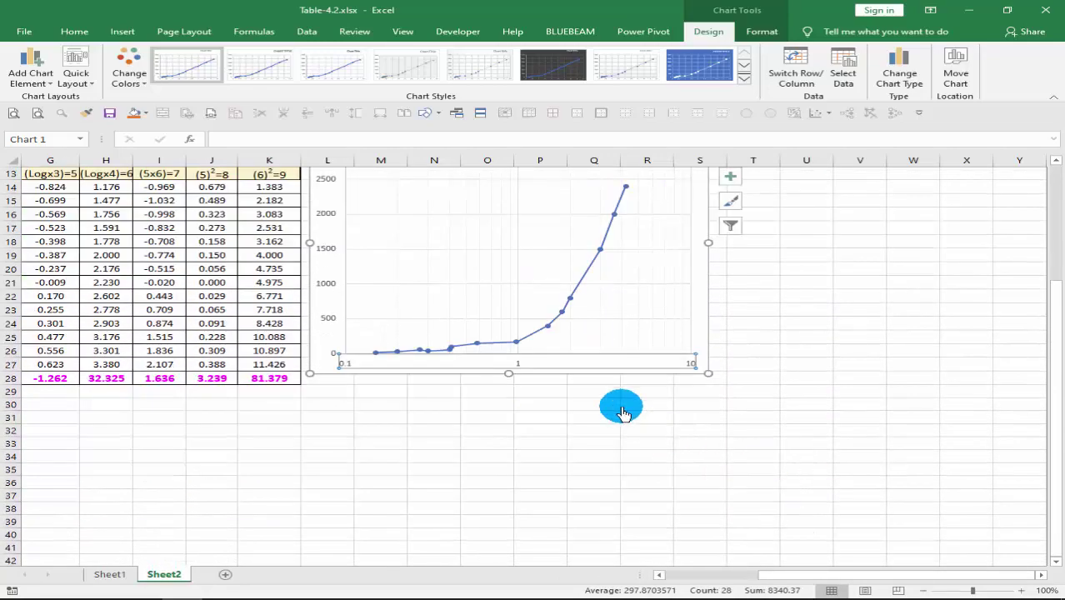
# Give the minor gridlines a solid line, after trying gradient and automatic styles
pyautogui.rightClick(519, 369)
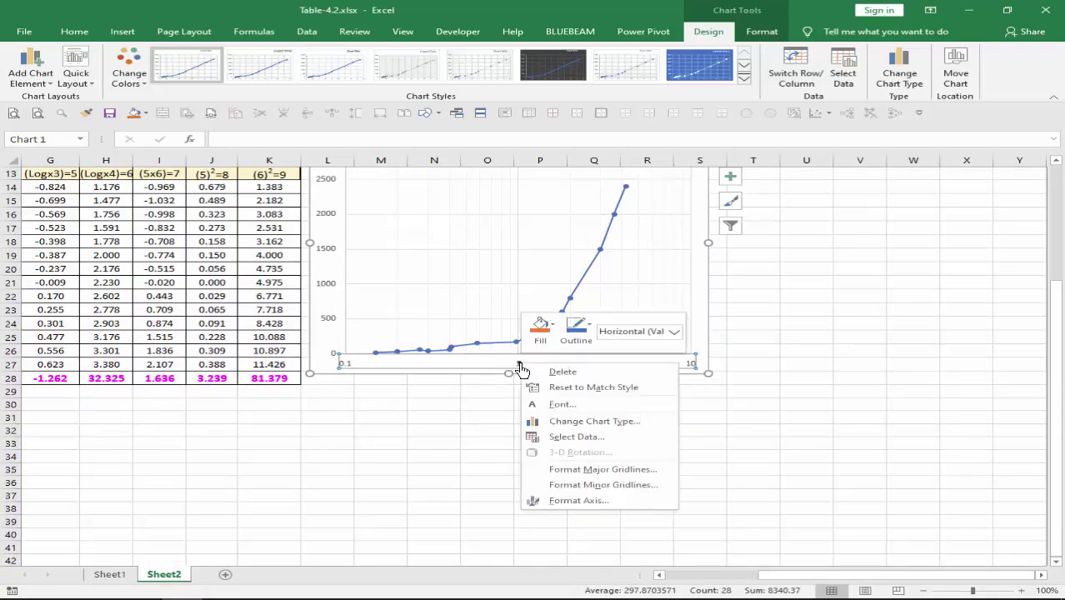
pyautogui.click(575, 489)
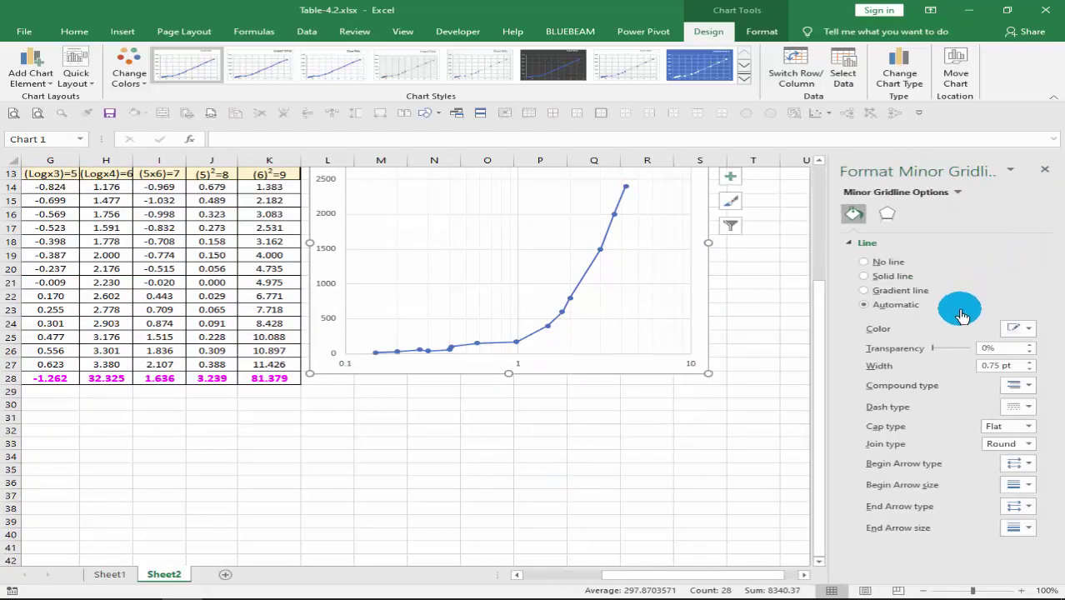
pyautogui.click(865, 276)
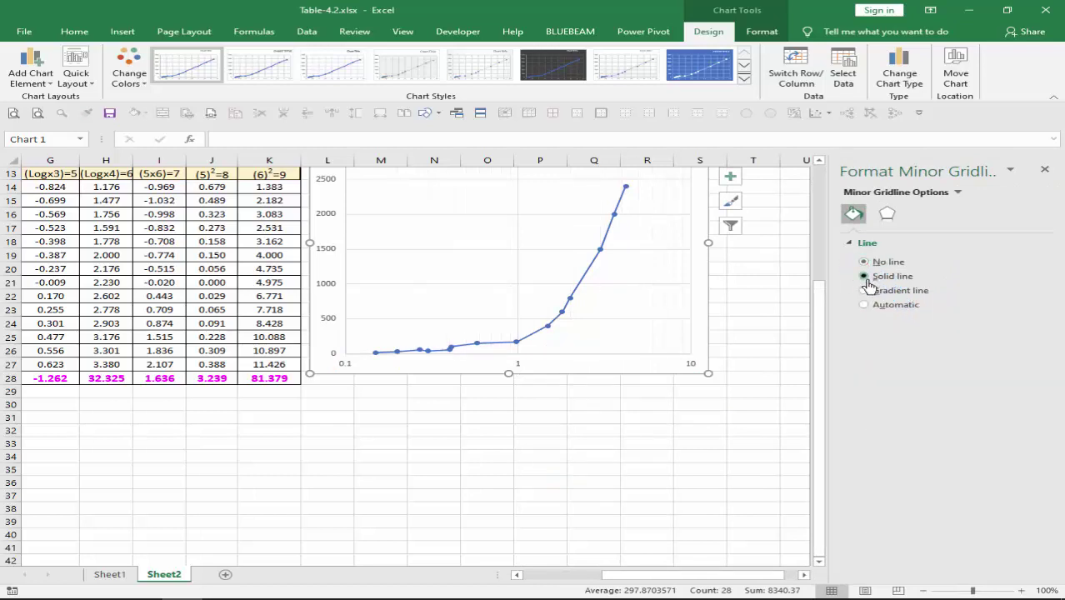
pyautogui.click(867, 291)
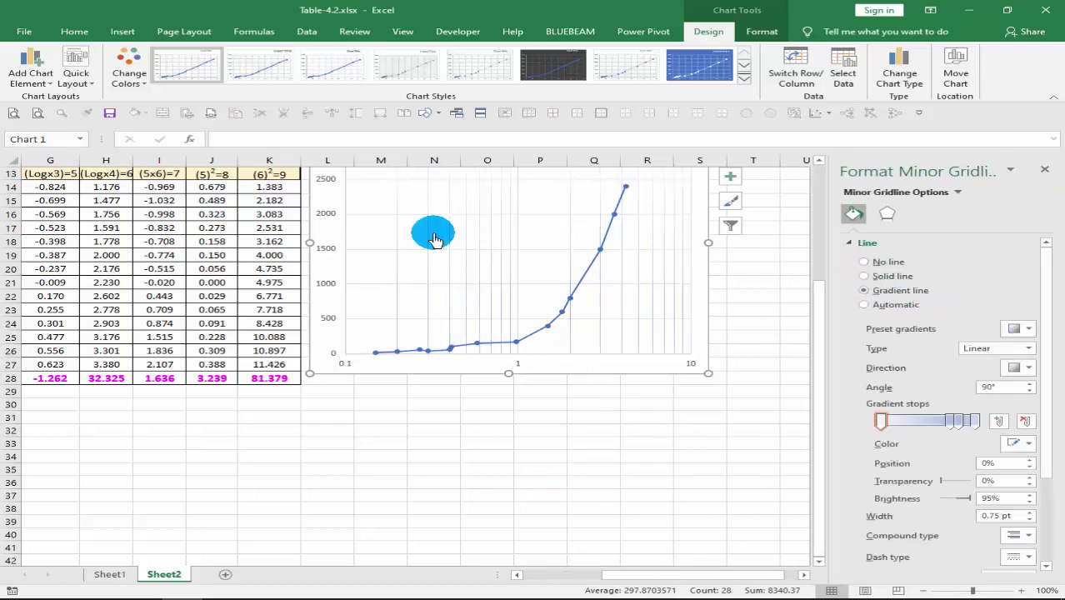
pyautogui.scroll(2, 433, 238)
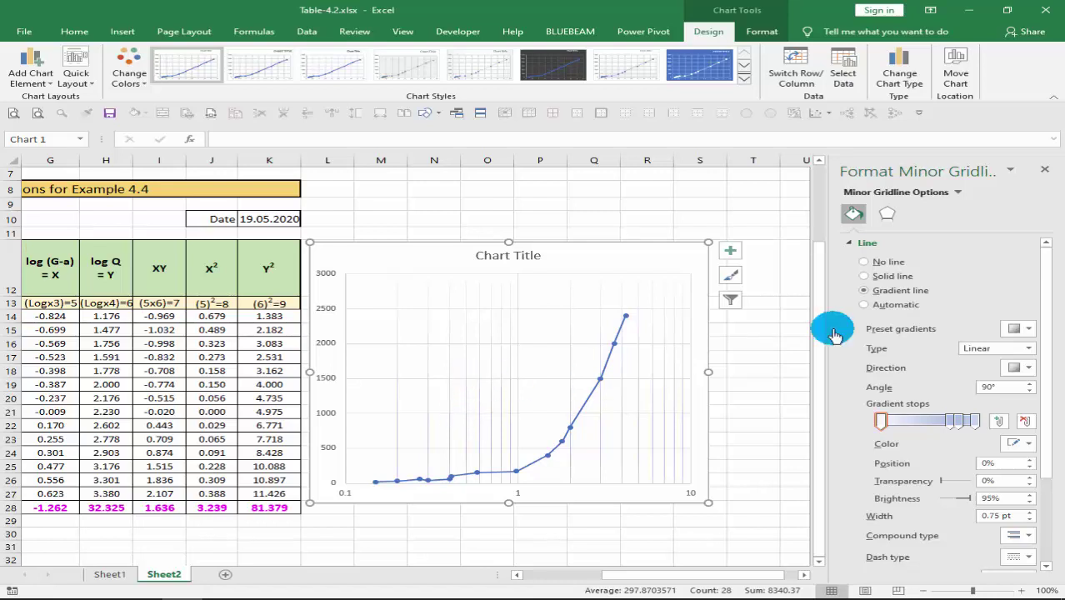
pyautogui.click(865, 306)
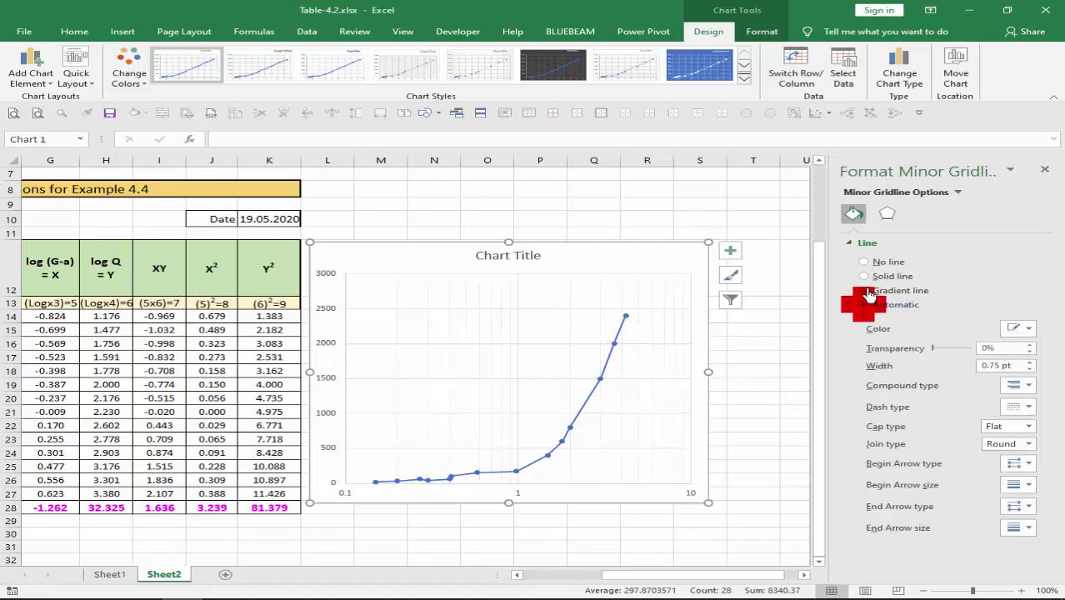
pyautogui.click(867, 290)
pyautogui.click(865, 277)
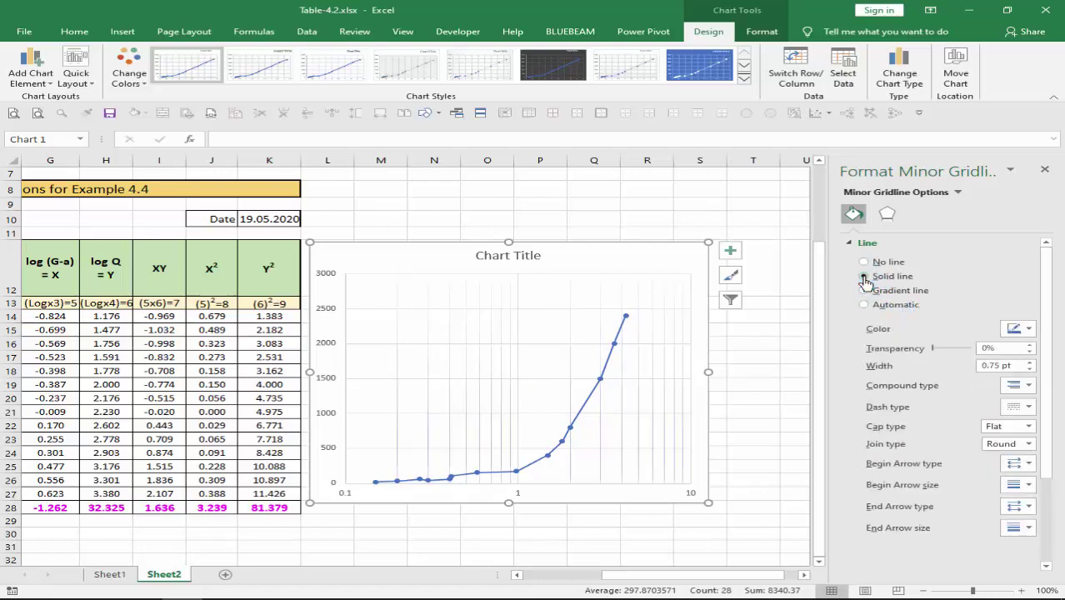
# Colour the minor gridlines a darker orange theme colour
pyautogui.click(1030, 330)
pyautogui.click(995, 373)
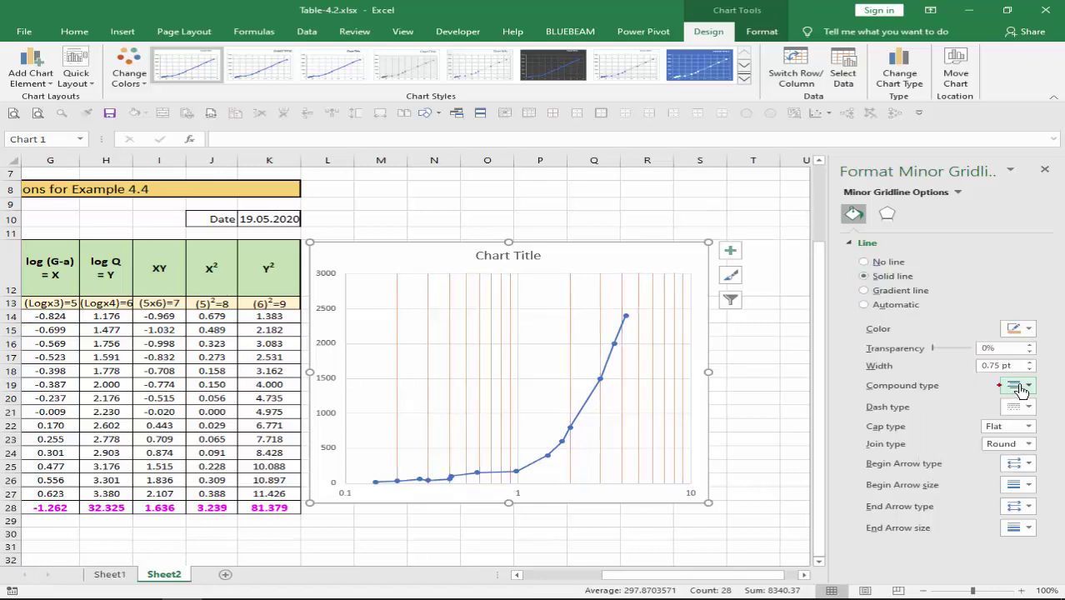
pyautogui.click(1027, 329)
pyautogui.click(987, 384)
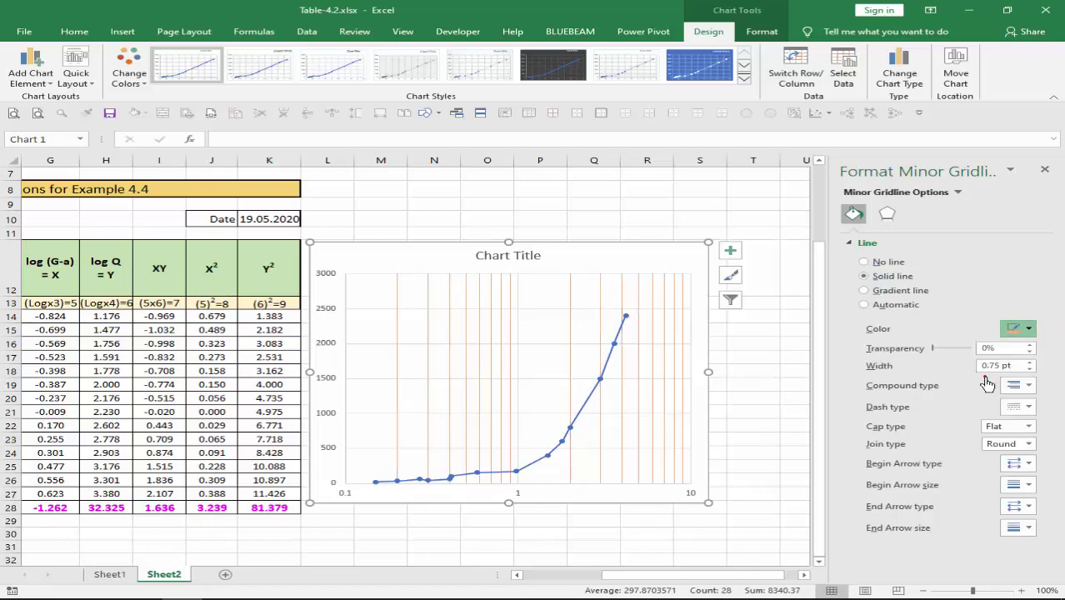
pyautogui.click(1032, 332)
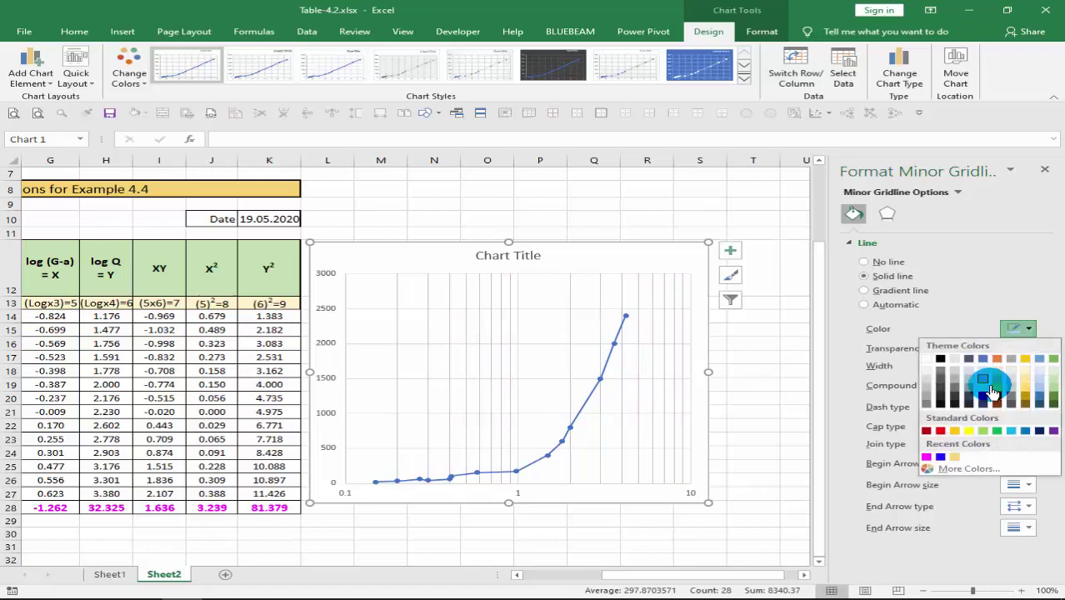
pyautogui.click(997, 380)
pyautogui.click(1026, 328)
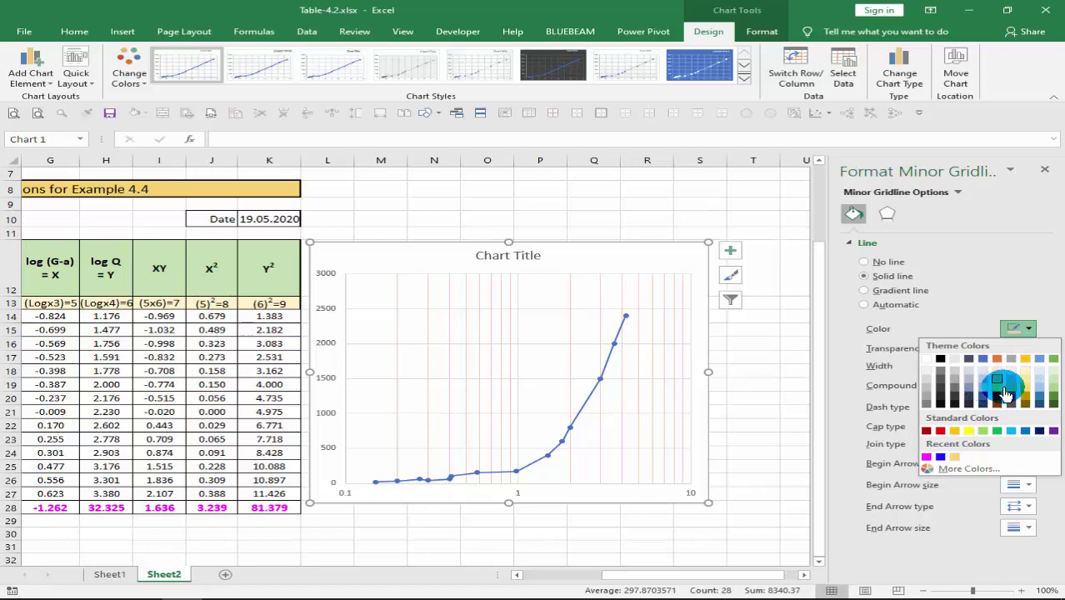
pyautogui.click(998, 392)
pyautogui.moveTo(749, 385); pyautogui.dragTo(637, 385)
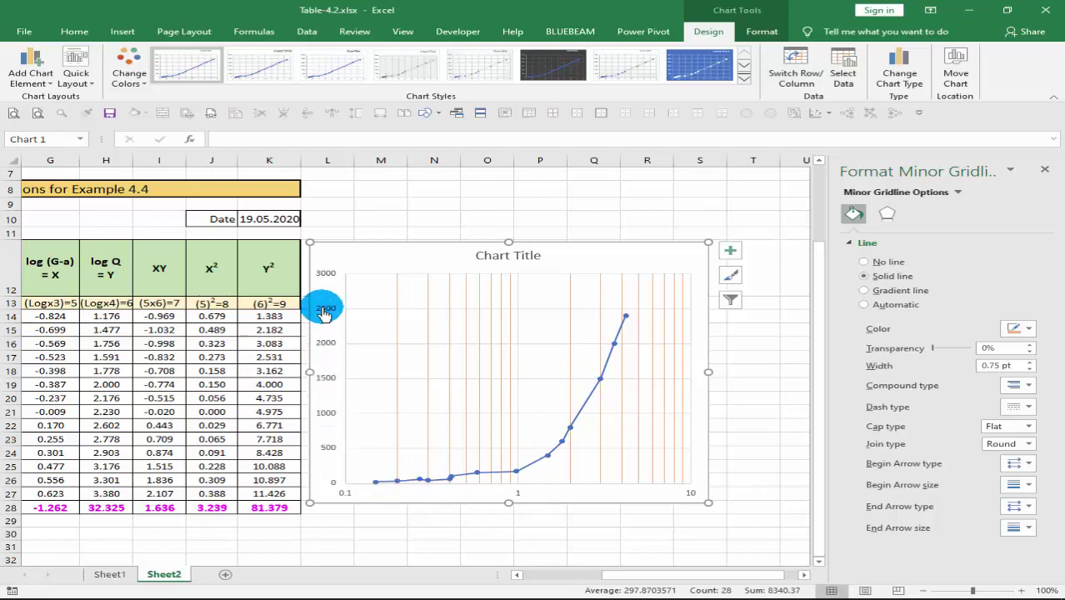
pyautogui.click(330, 450)
# Switch the vertical axis to a base-10 logarithmic scale spanning 1 to 10000
pyautogui.rightClick(329, 450)
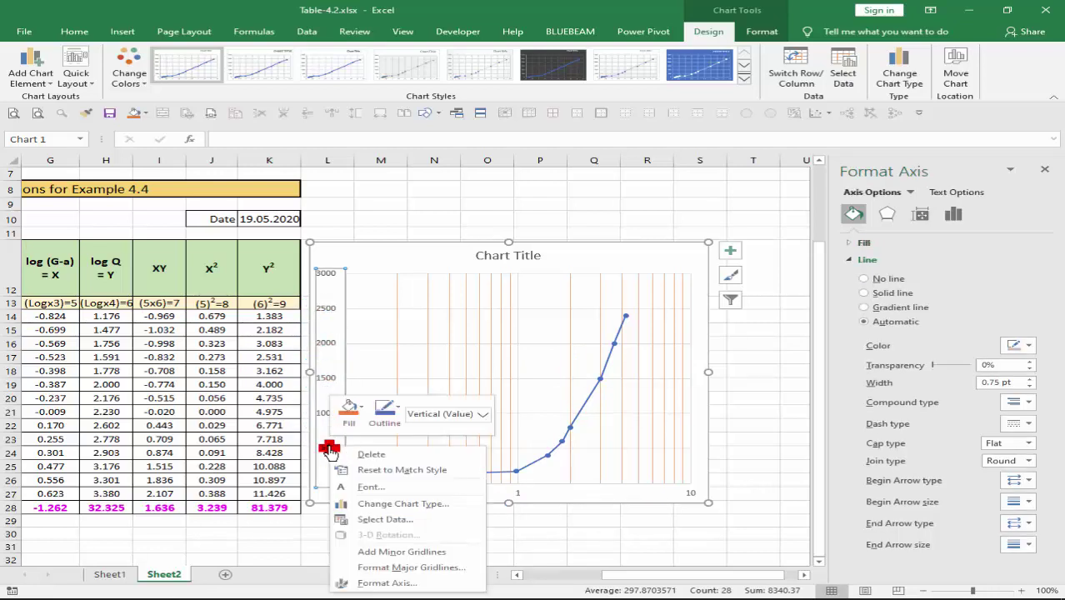
pyautogui.click(379, 586)
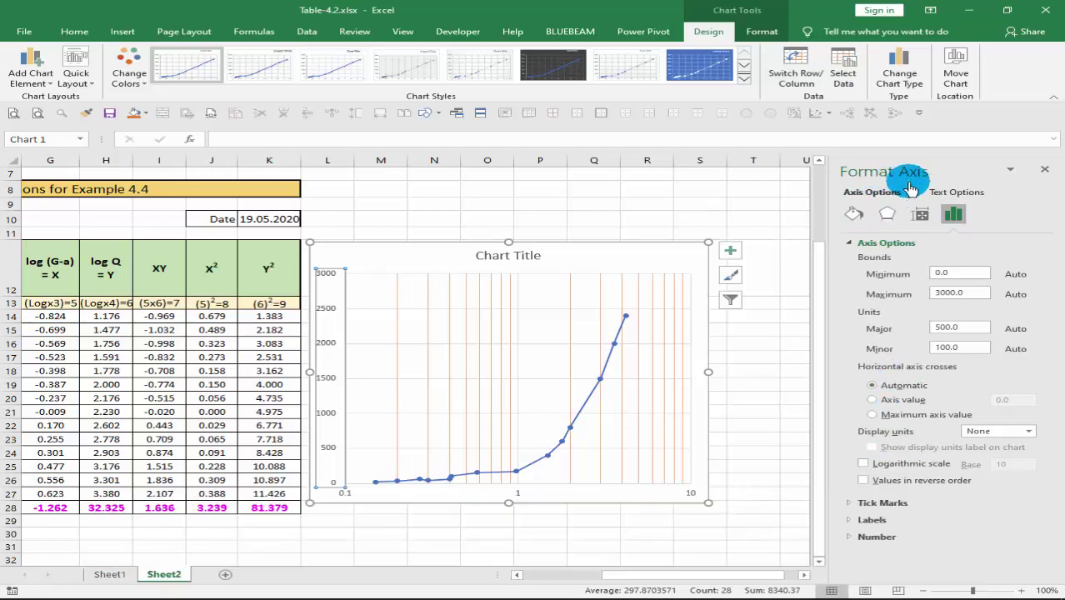
pyautogui.click(923, 356)
pyautogui.click(901, 449)
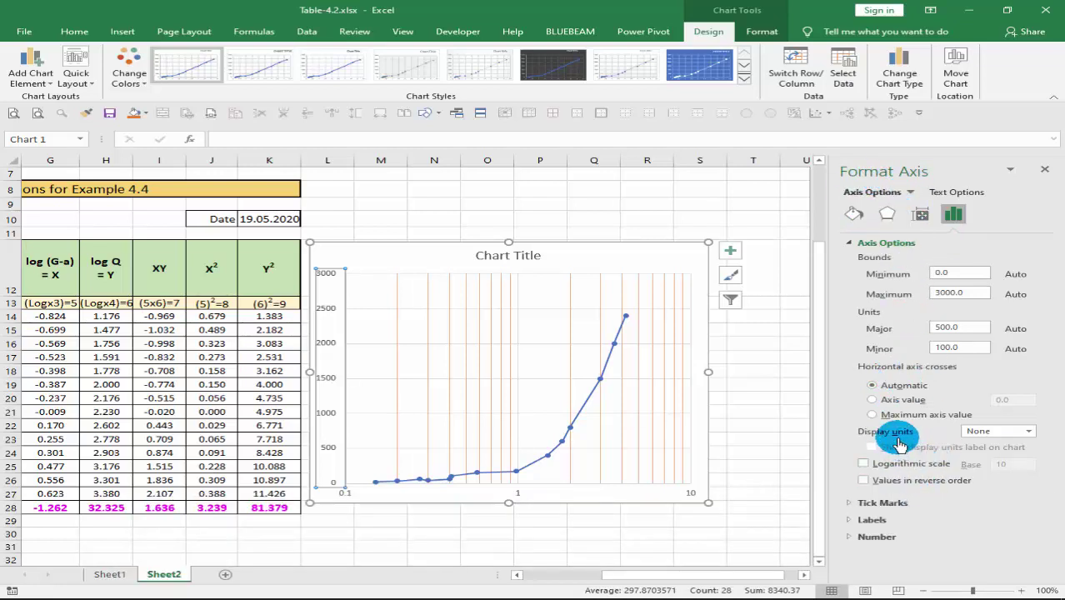
pyautogui.click(874, 471)
pyautogui.click(867, 469)
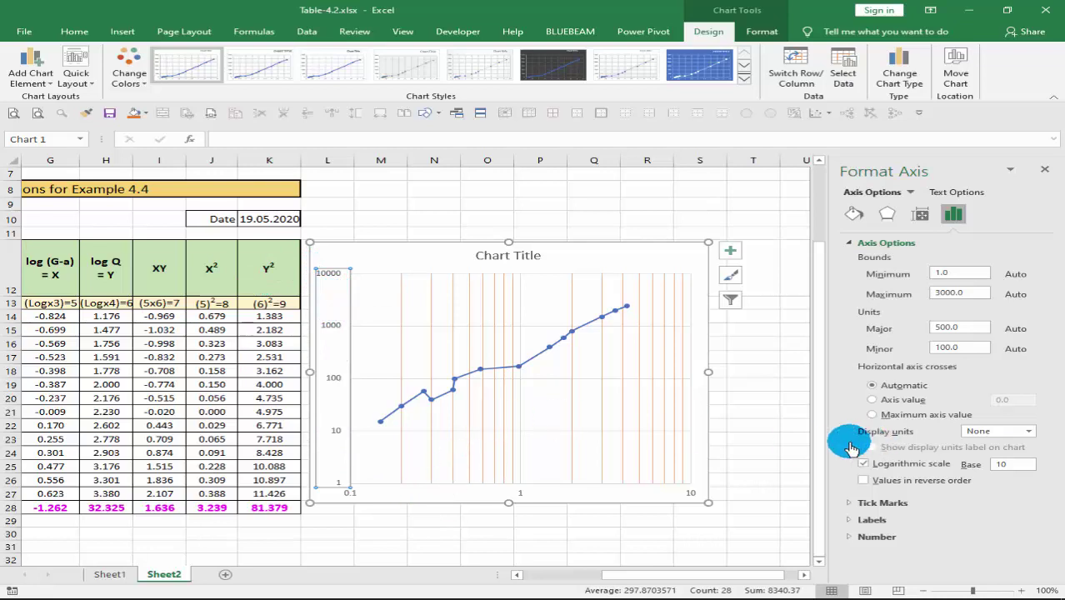
pyautogui.click(520, 372)
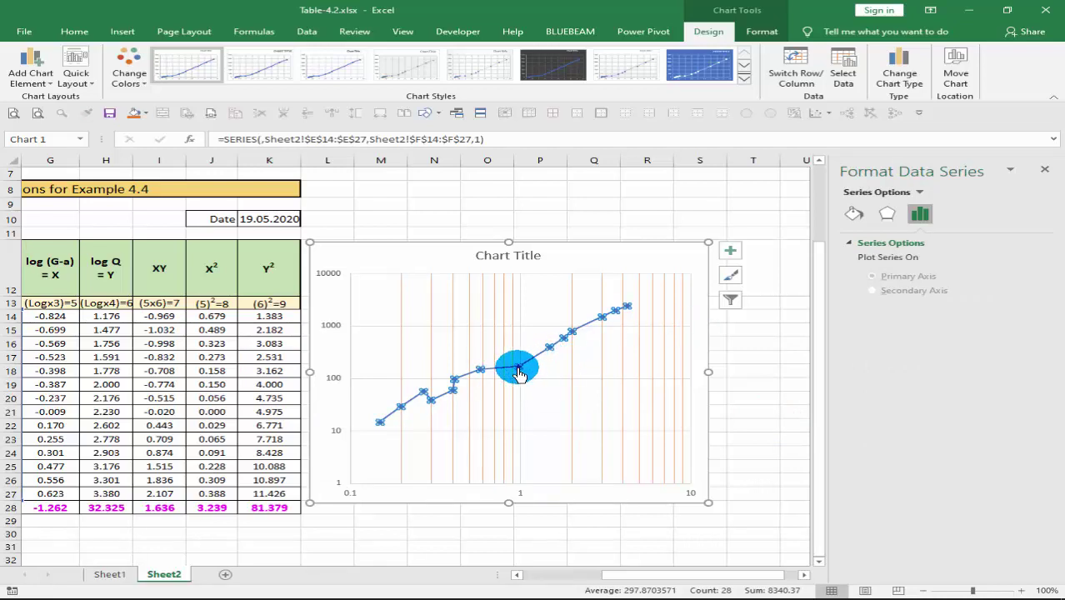
# Change the series chart type to XY (Scatter), after previewing line, pie, bar and area
pyautogui.rightClick(518, 372)
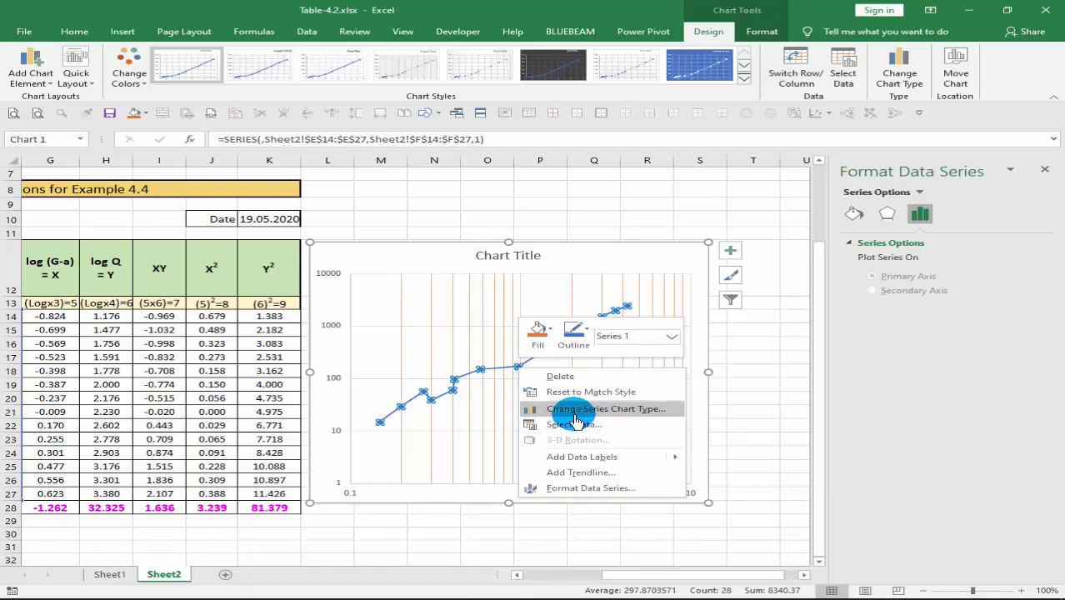
pyautogui.click(578, 417)
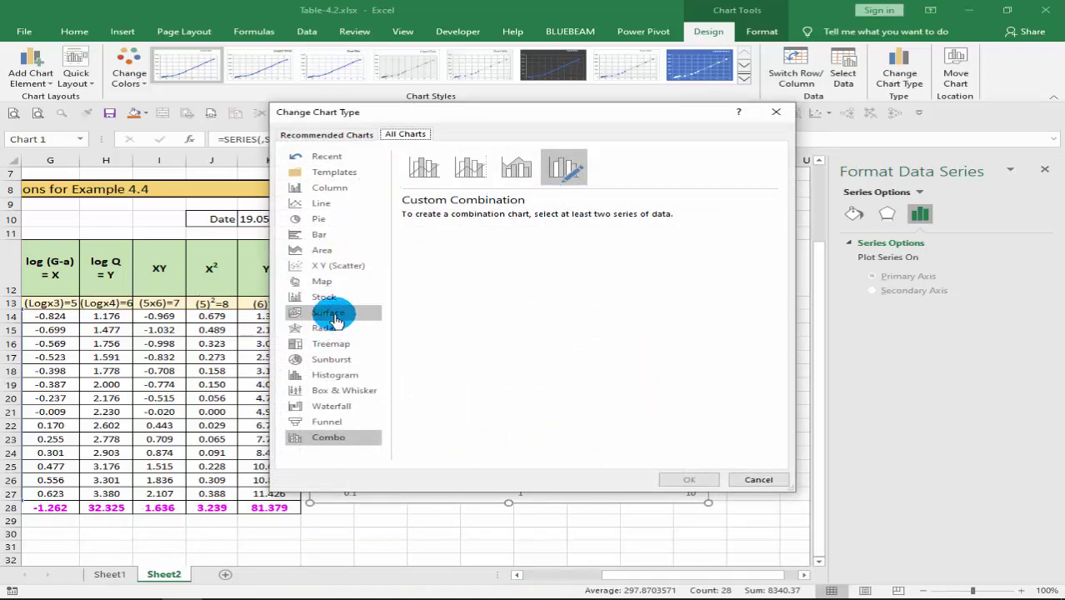
pyautogui.click(321, 205)
pyautogui.click(322, 218)
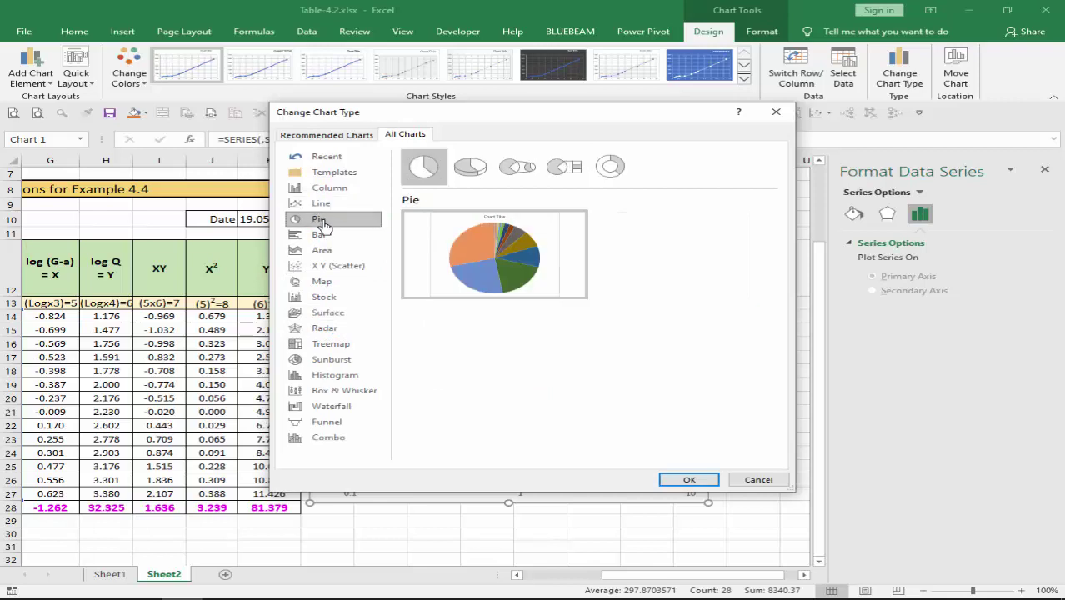
pyautogui.click(320, 207)
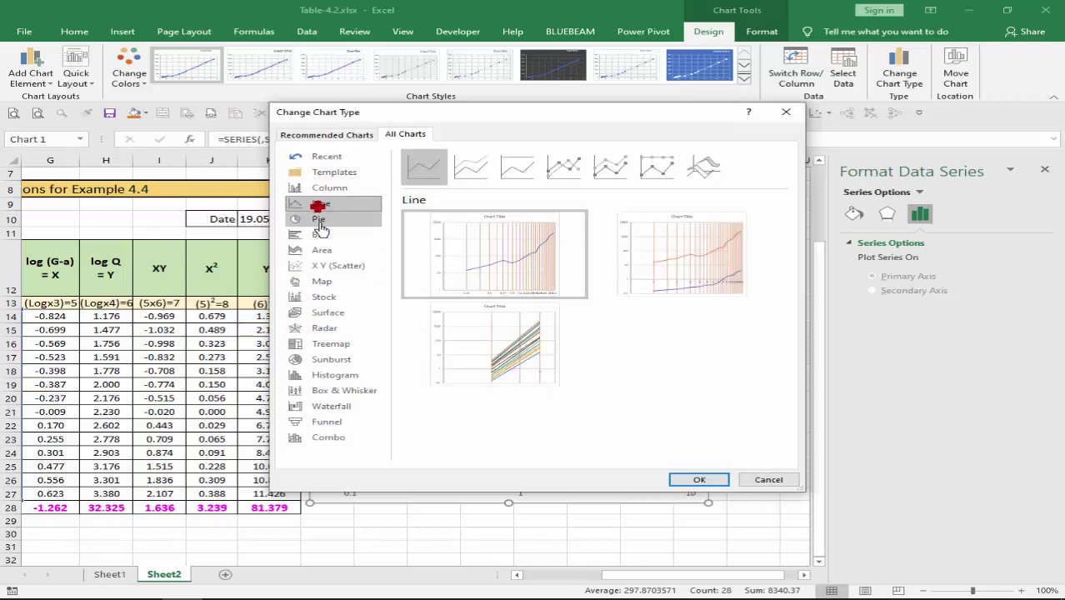
pyautogui.click(320, 218)
pyautogui.click(320, 234)
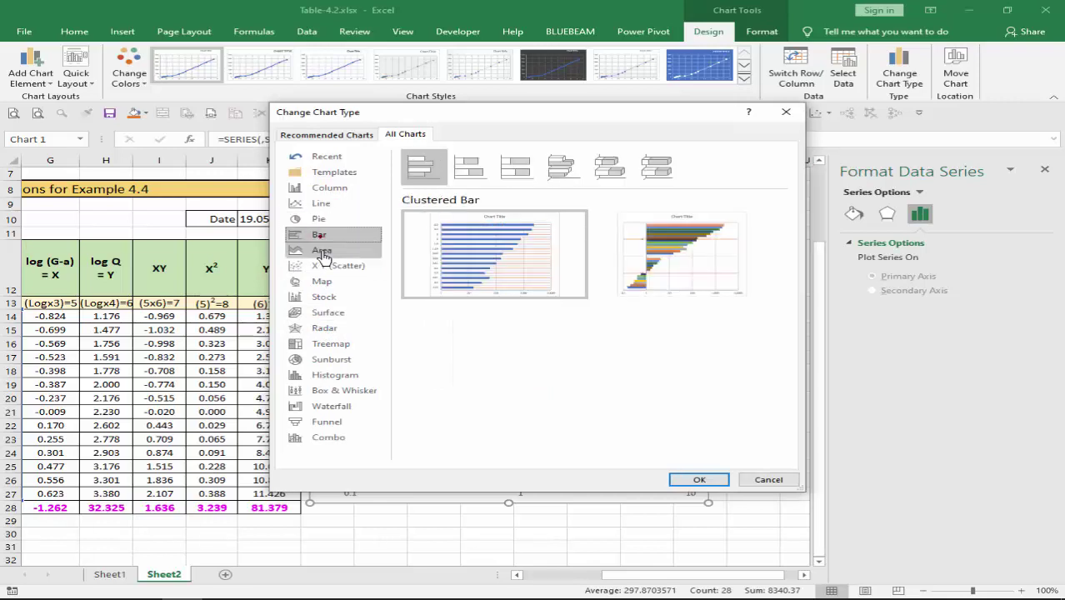
pyautogui.click(320, 254)
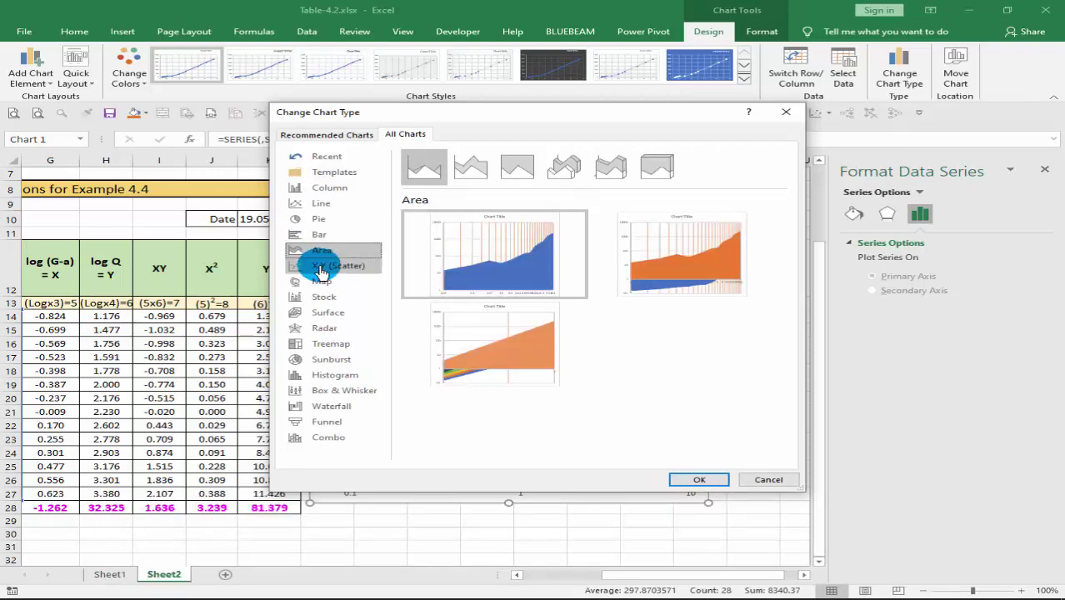
pyautogui.click(319, 235)
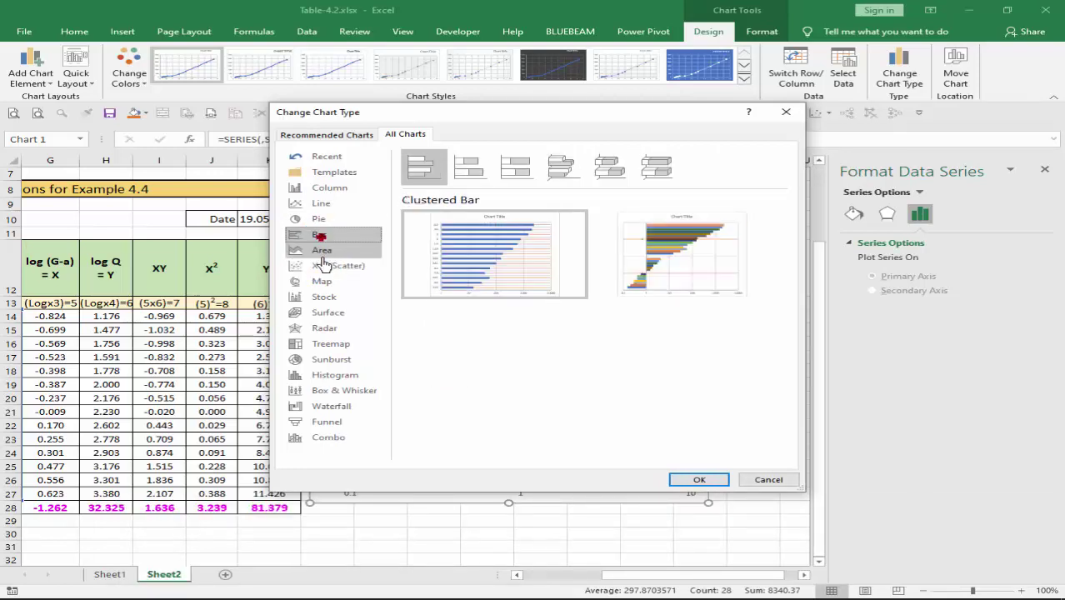
pyautogui.click(321, 251)
pyautogui.click(326, 267)
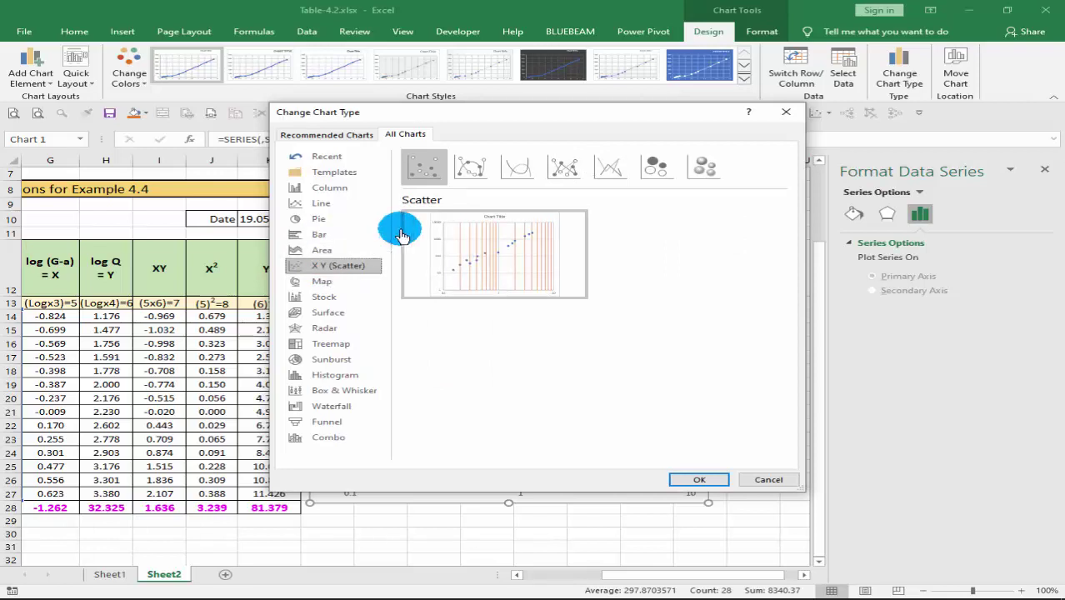
# Apply the markers-only Scatter variant after comparing the line and bubble variants
pyautogui.click(430, 171)
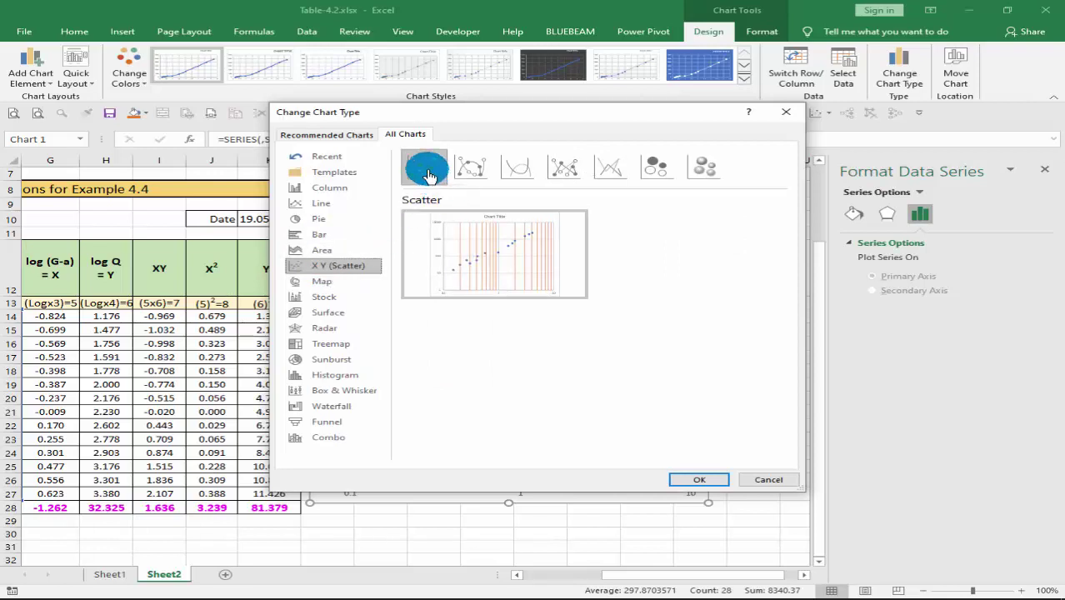
pyautogui.click(471, 170)
pyautogui.click(517, 171)
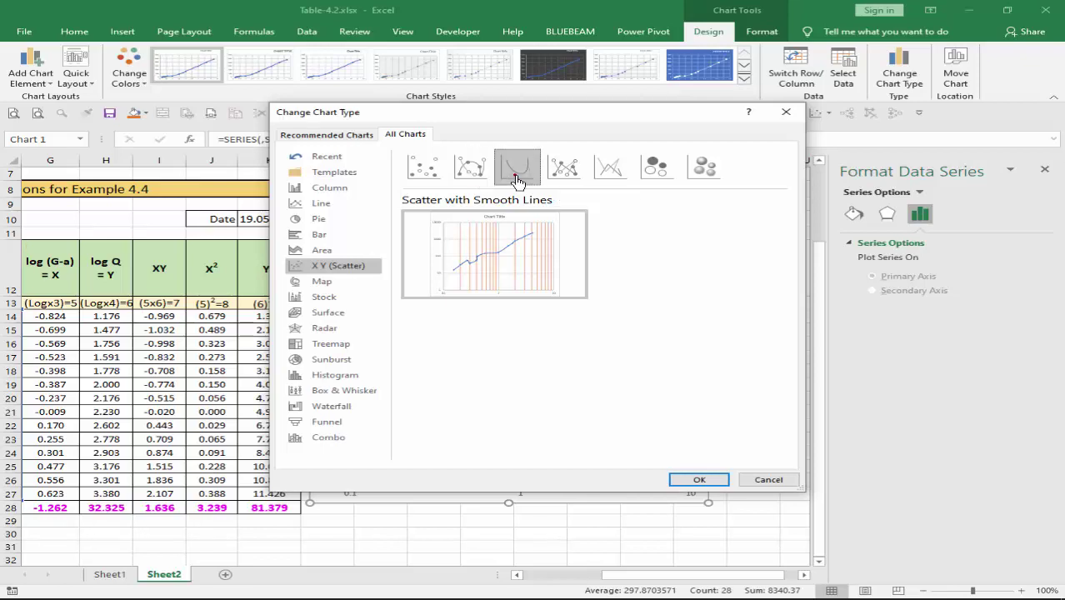
pyautogui.click(564, 170)
pyautogui.click(611, 171)
pyautogui.click(657, 171)
pyautogui.click(704, 171)
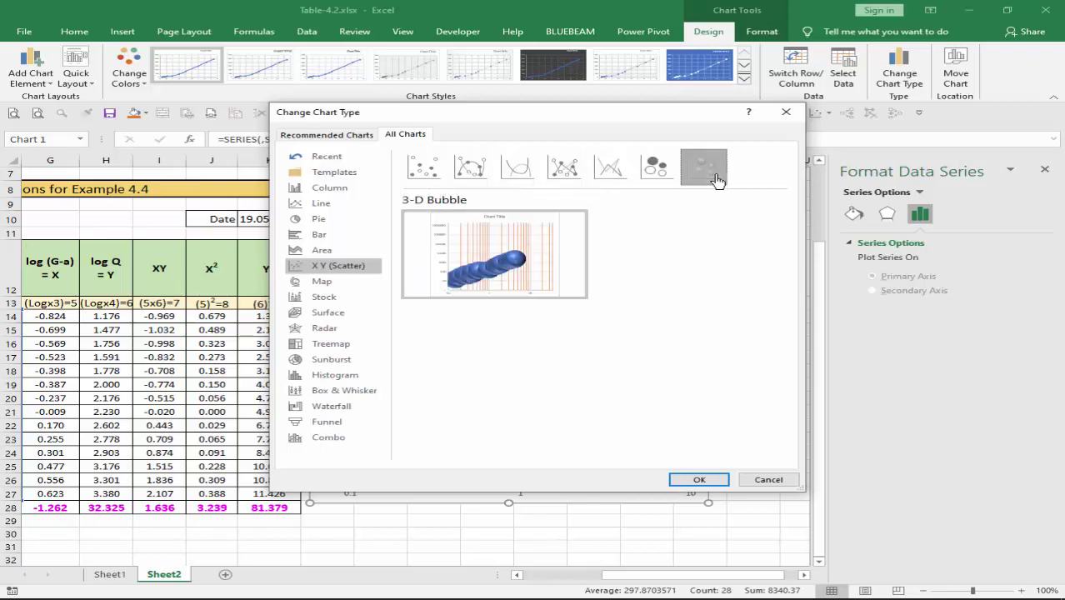
pyautogui.click(656, 171)
pyautogui.click(609, 173)
pyautogui.click(564, 170)
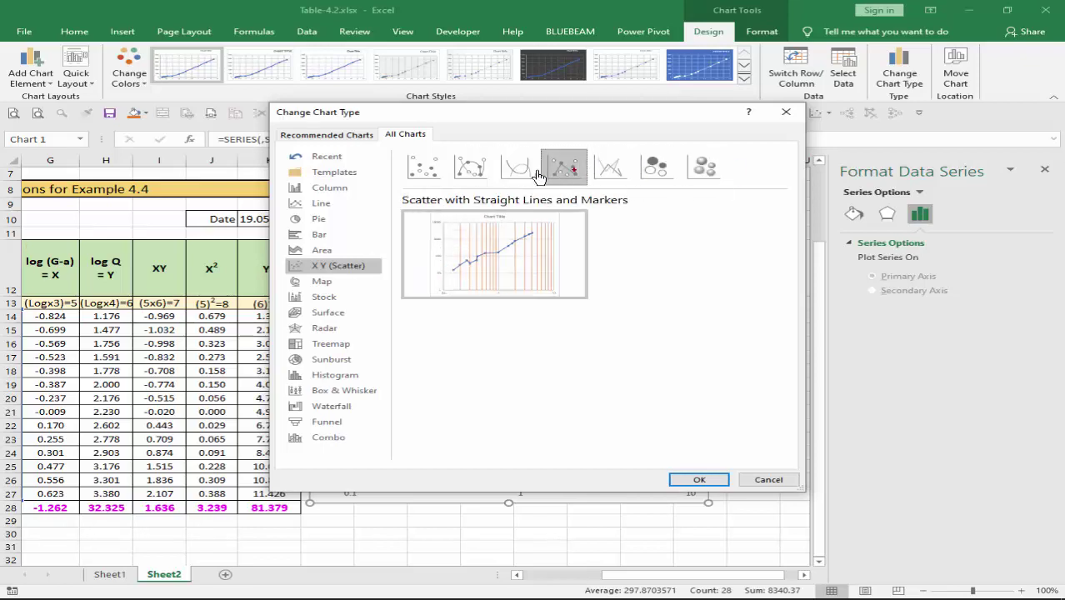
pyautogui.click(518, 171)
pyautogui.click(466, 172)
pyautogui.click(427, 171)
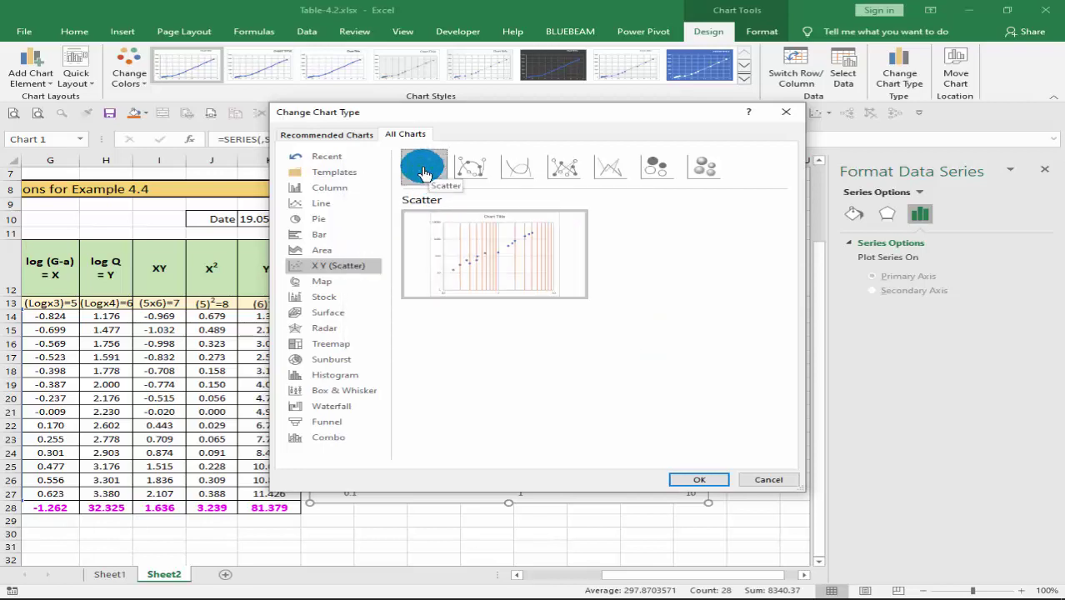
pyautogui.click(703, 481)
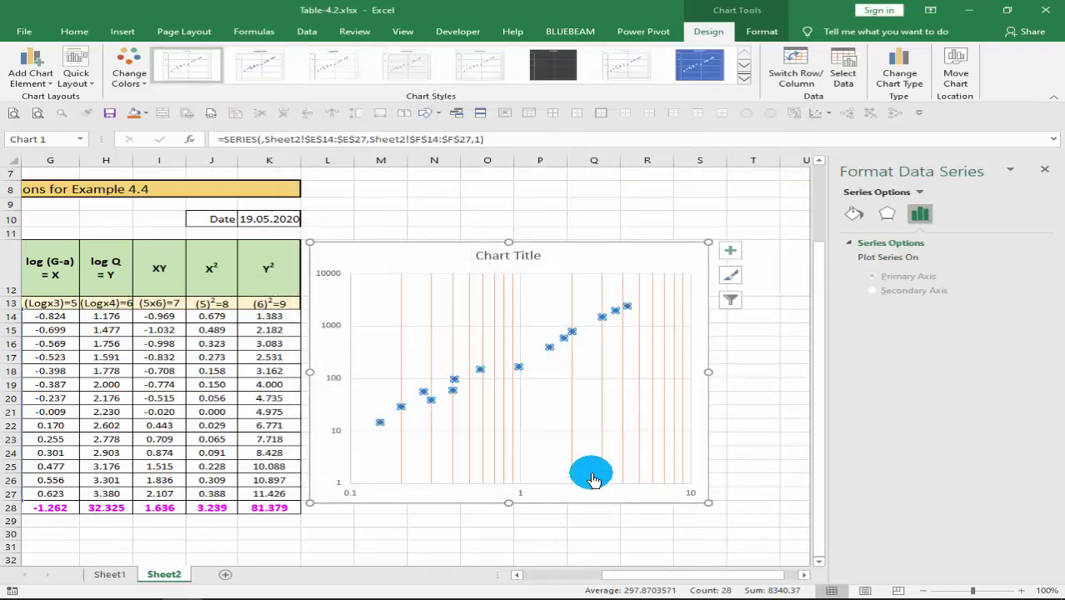
# Add a Power trendline to the series after trying exponential, linear, polynomial and moving average
pyautogui.rightClick(517, 368)
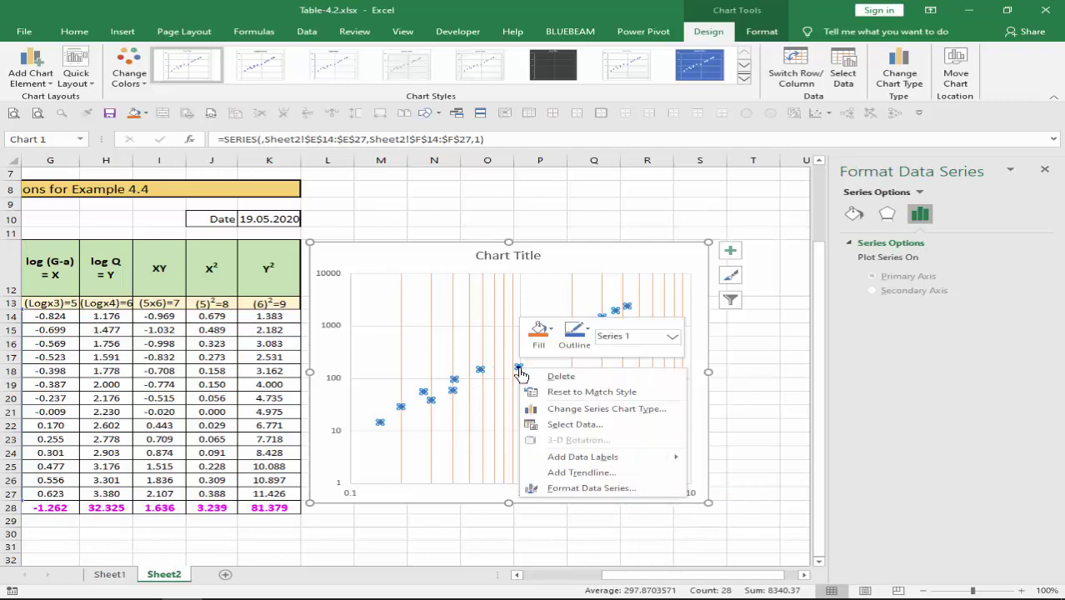
pyautogui.click(578, 474)
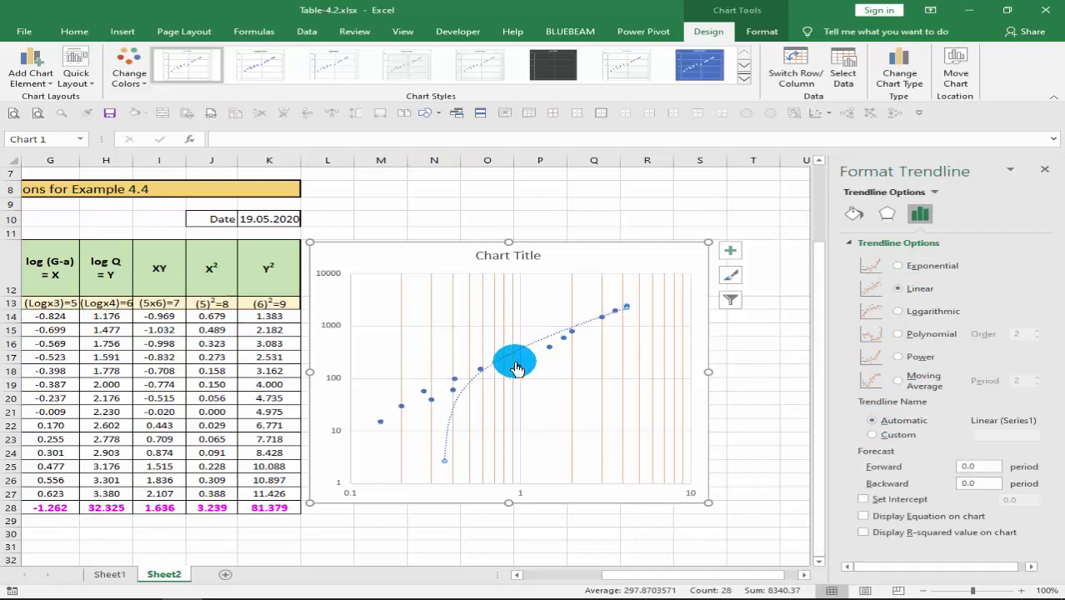
pyautogui.click(899, 266)
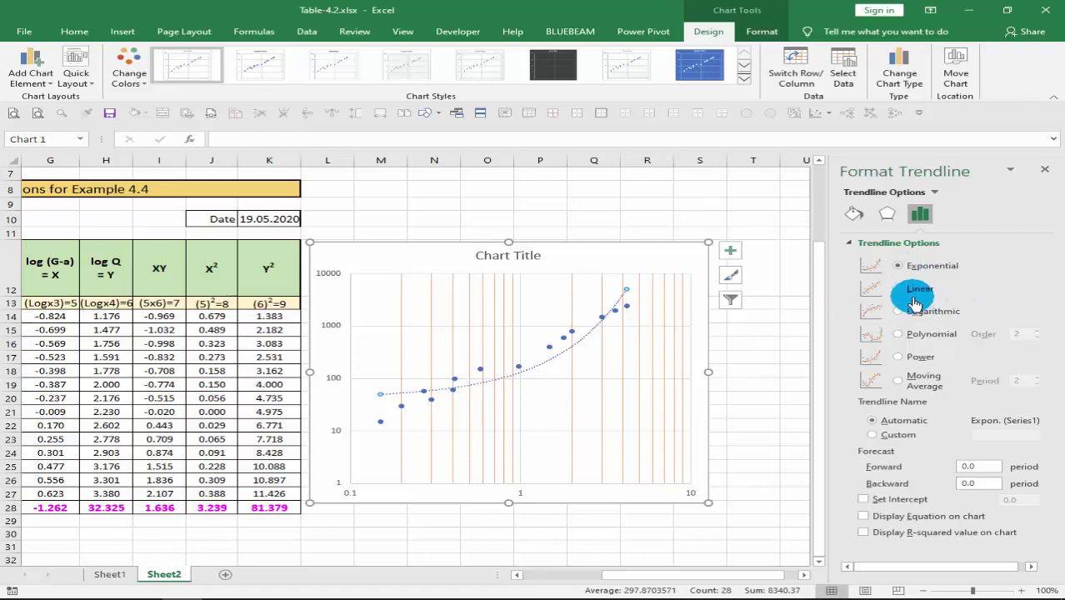
pyautogui.click(898, 290)
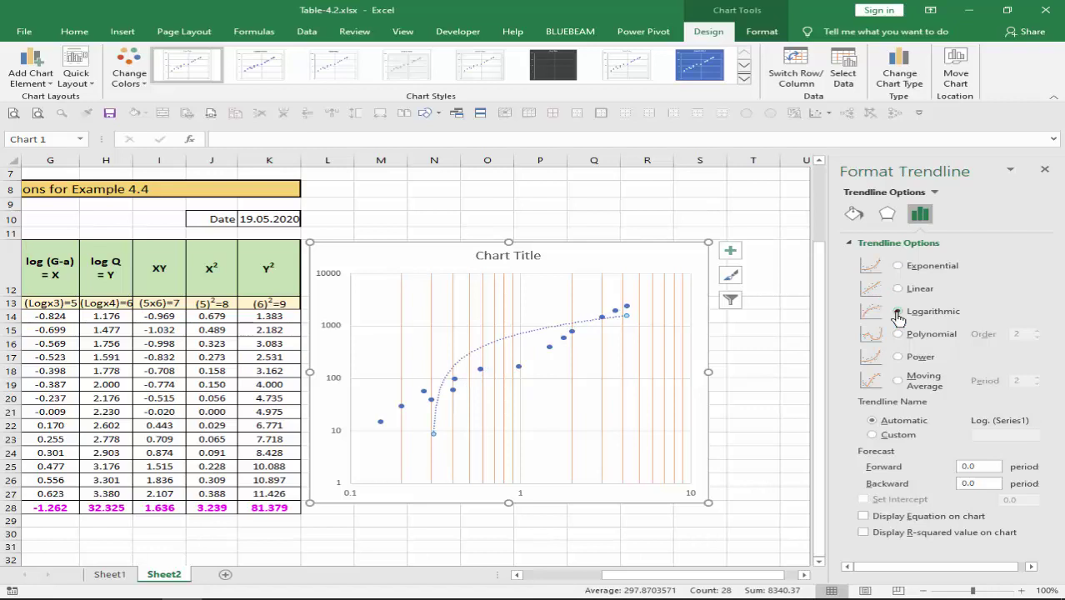
pyautogui.click(899, 334)
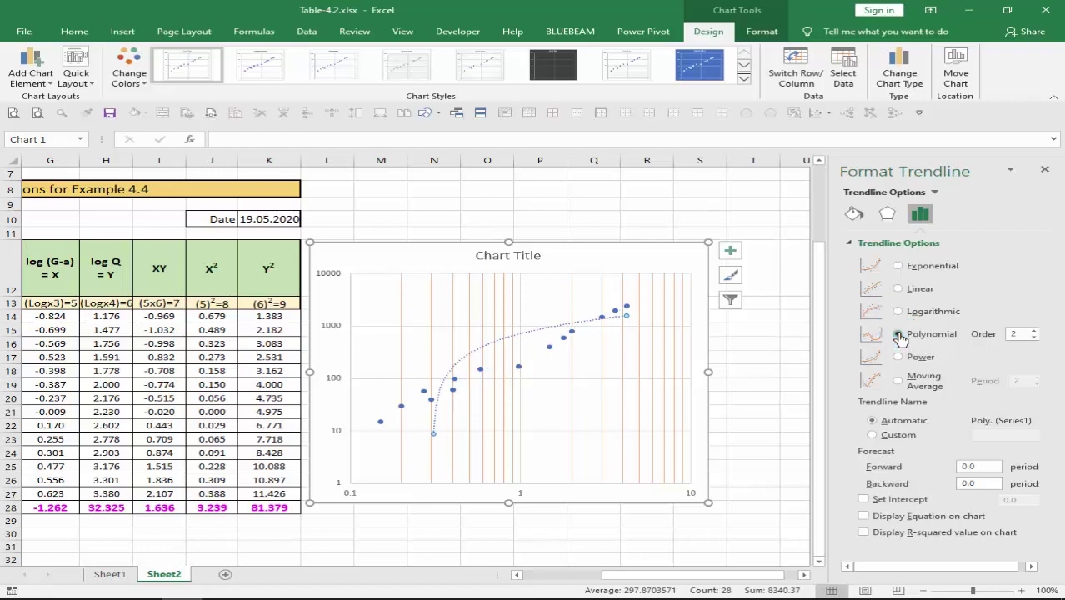
pyautogui.click(897, 358)
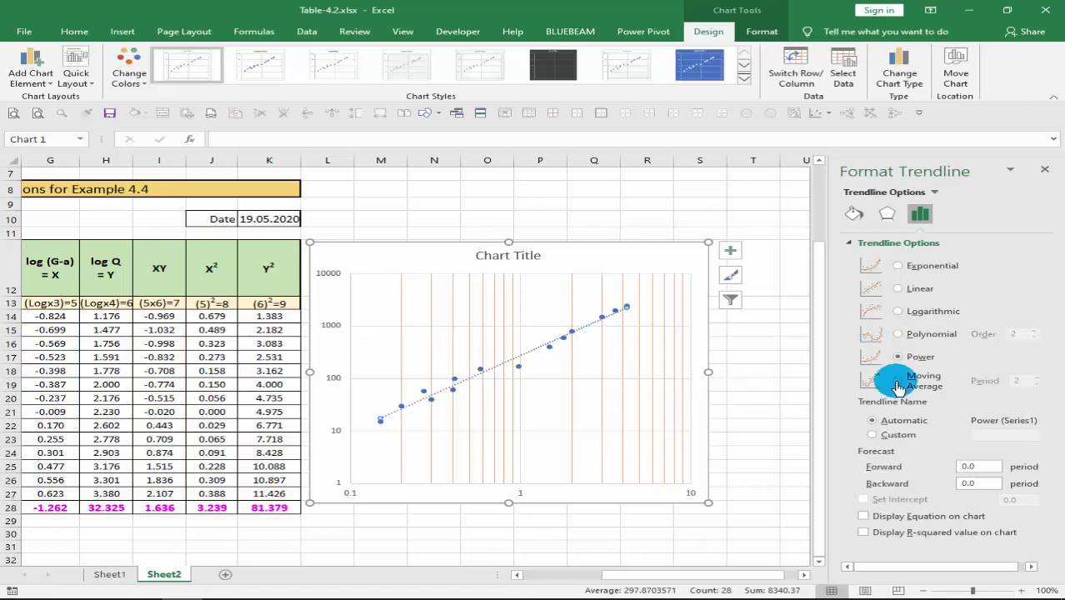
pyautogui.click(898, 384)
pyautogui.click(899, 358)
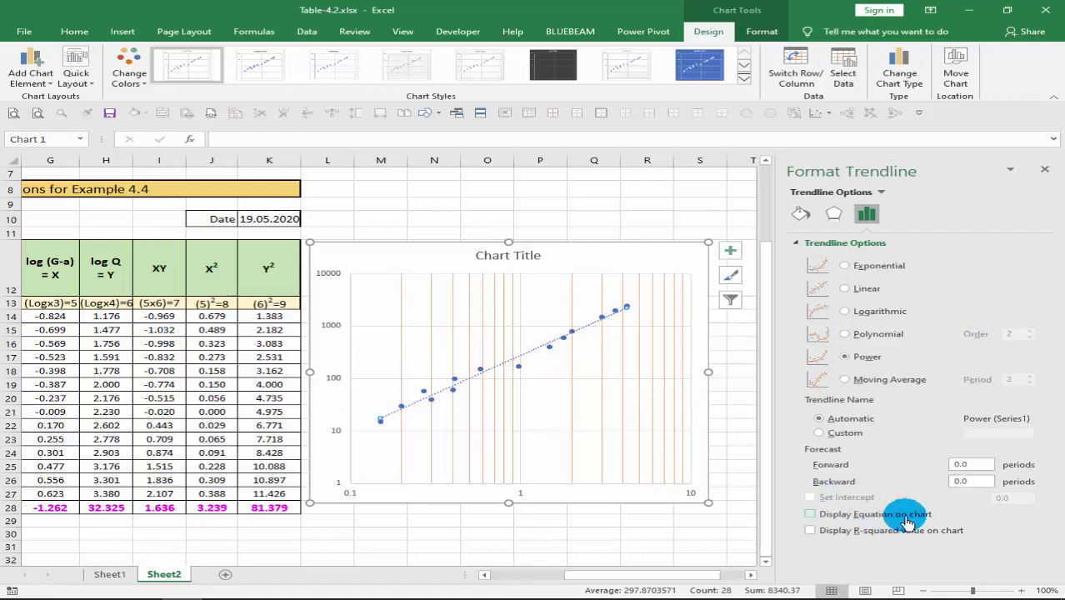
# Display the equation y = 275.52x^1.4558 and R² = 0.9826, moving the label higher
pyautogui.click(828, 522)
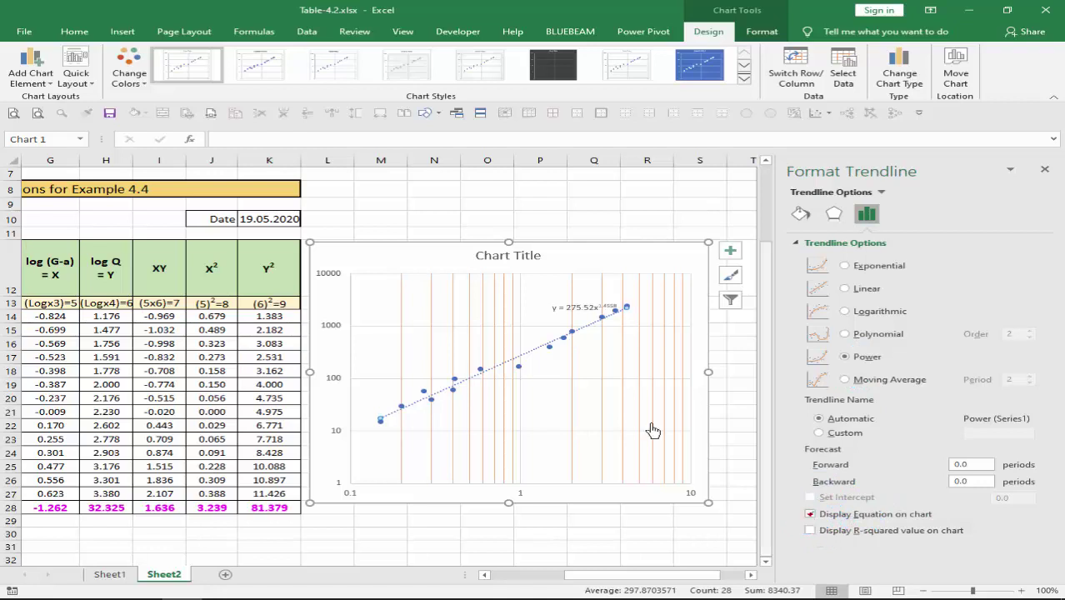
pyautogui.click(556, 310)
pyautogui.moveTo(556, 308); pyautogui.dragTo(551, 295)
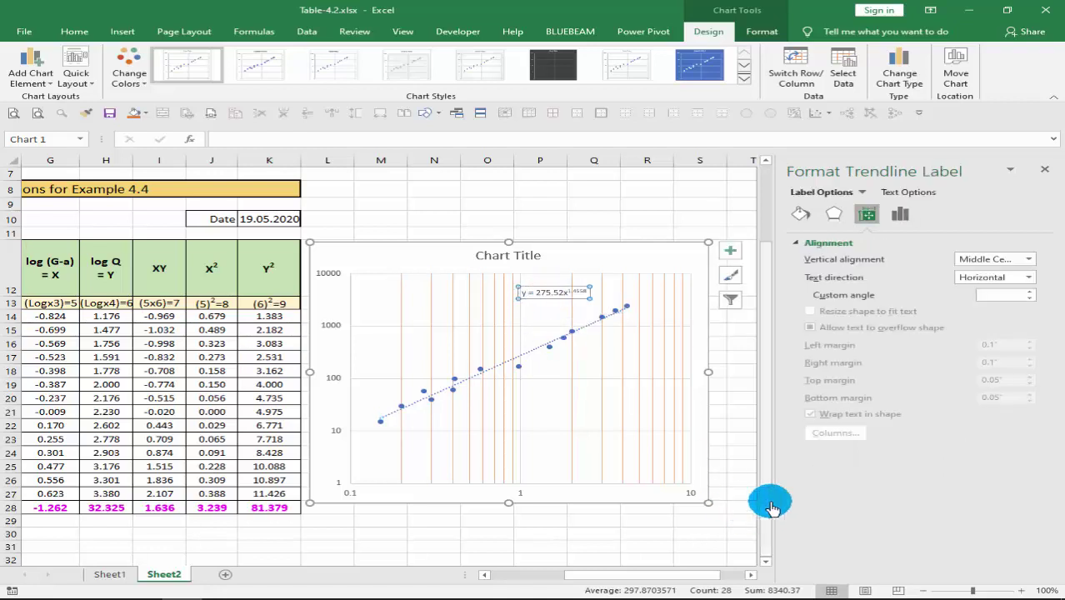
pyautogui.click(542, 348)
pyautogui.scroll(1, 516, 383)
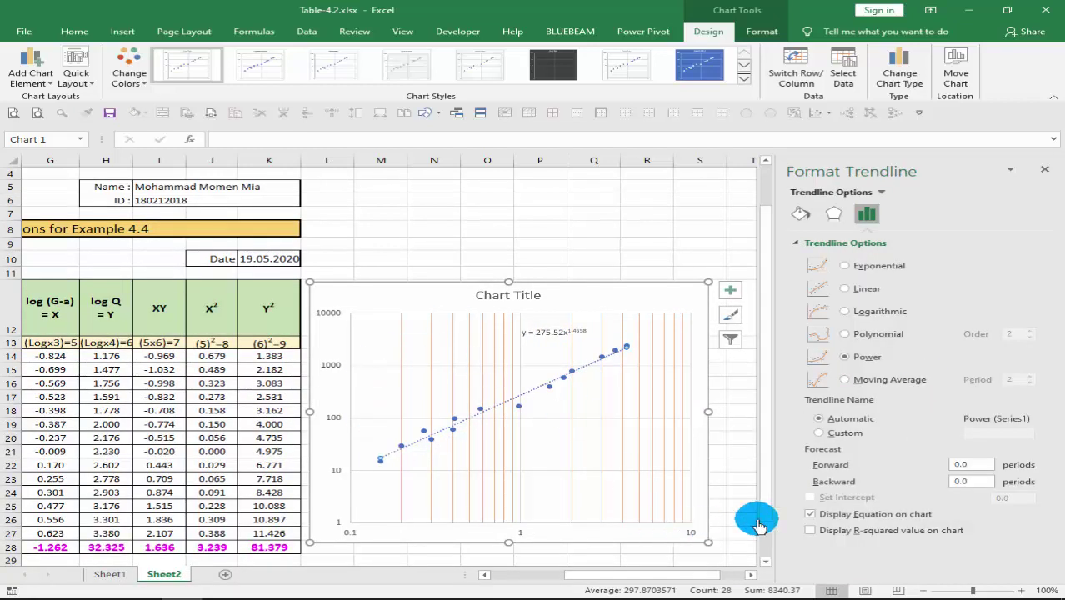
pyautogui.click(811, 532)
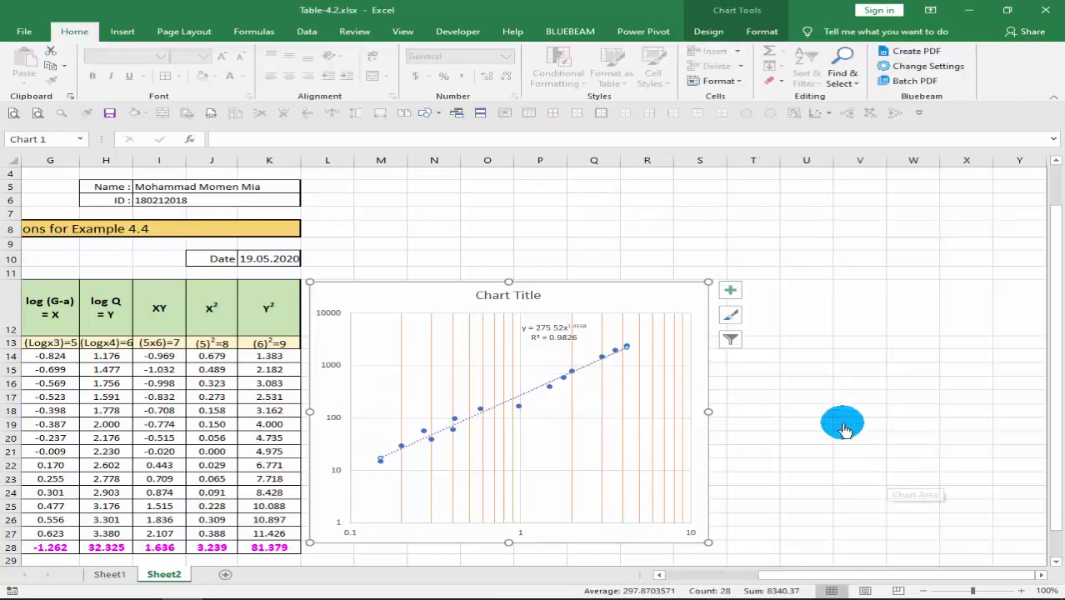
pyautogui.moveTo(590, 315); pyautogui.dragTo(606, 313)
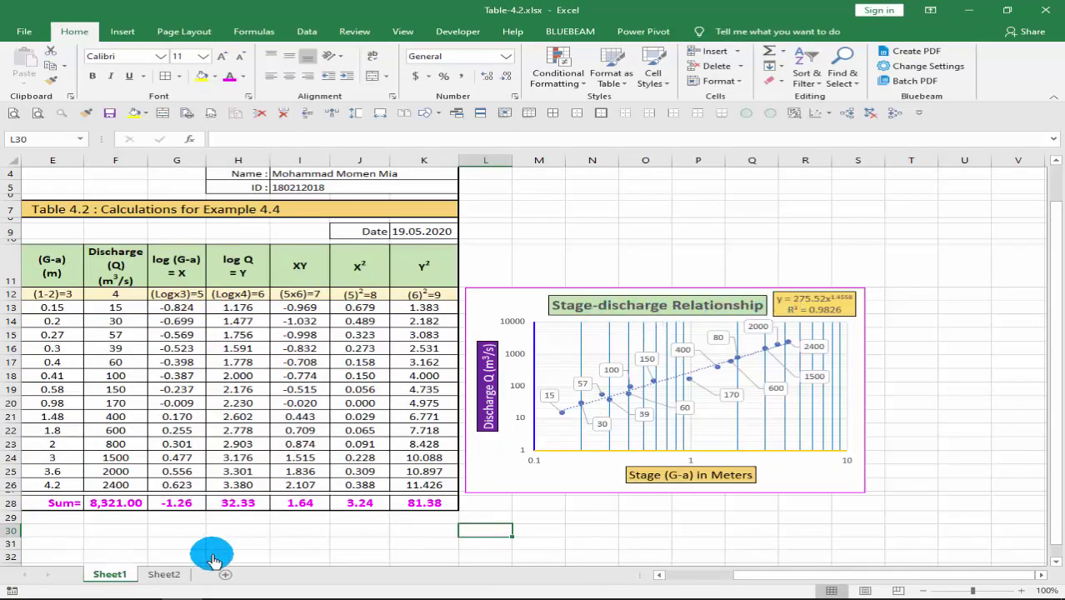
# Title the Sheet2 chart 'Stage Discharge Relantionship', fixing the mistyped ending
pyautogui.click(165, 574)
pyautogui.click(542, 296)
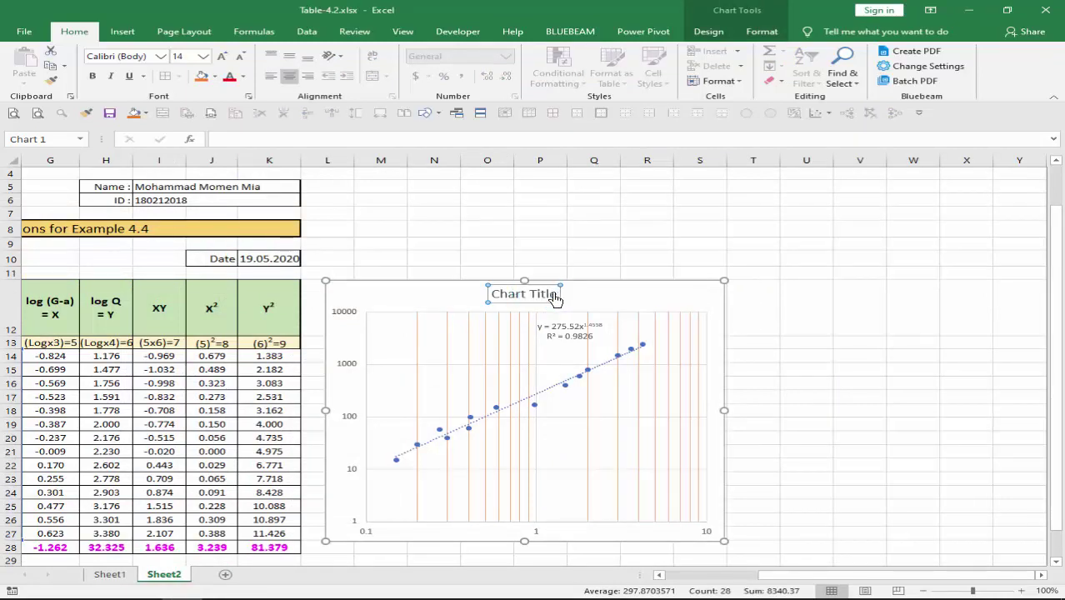
pyautogui.tripleClick(557, 296)
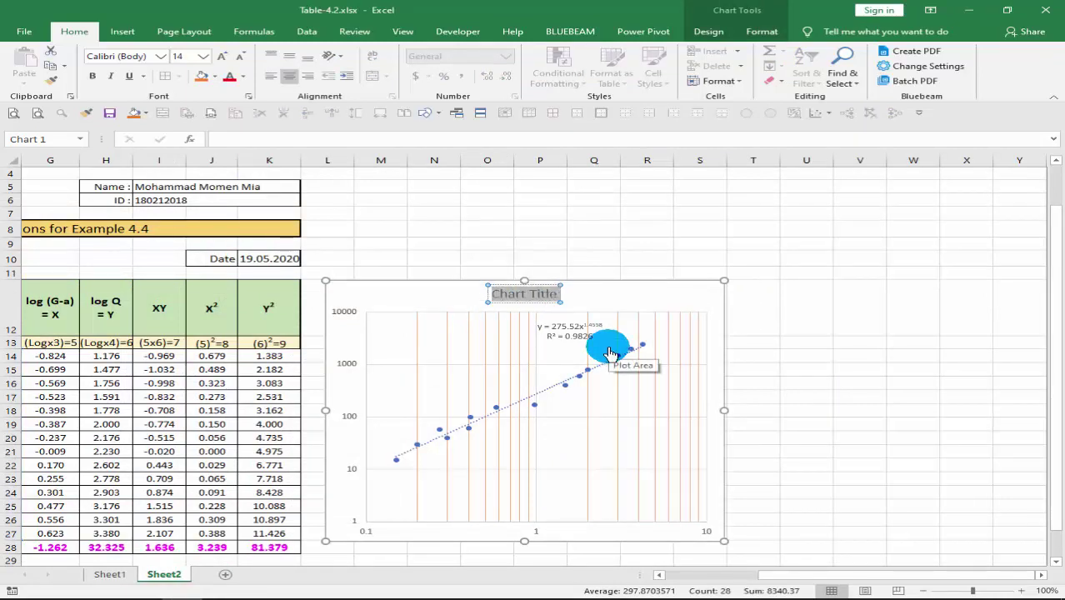
pyautogui.write('Stage')
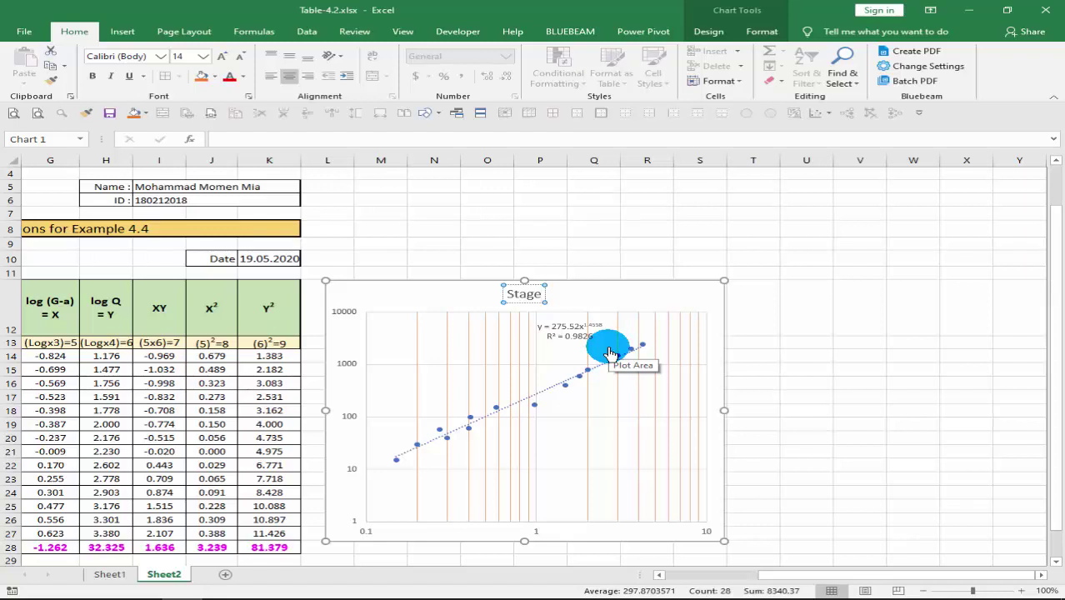
pyautogui.write(' Disch')
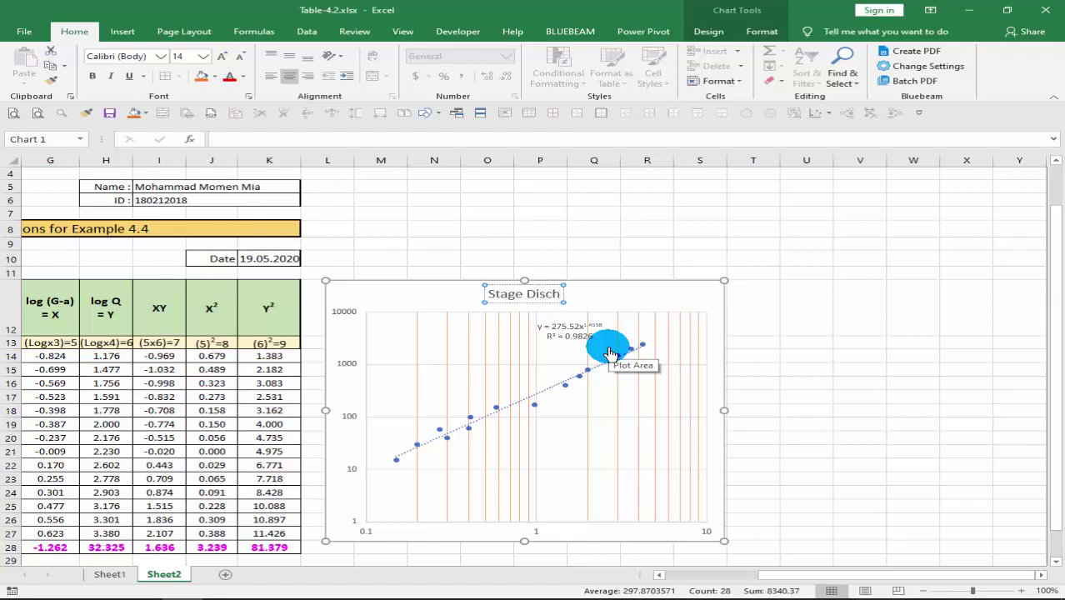
pyautogui.write('arge')
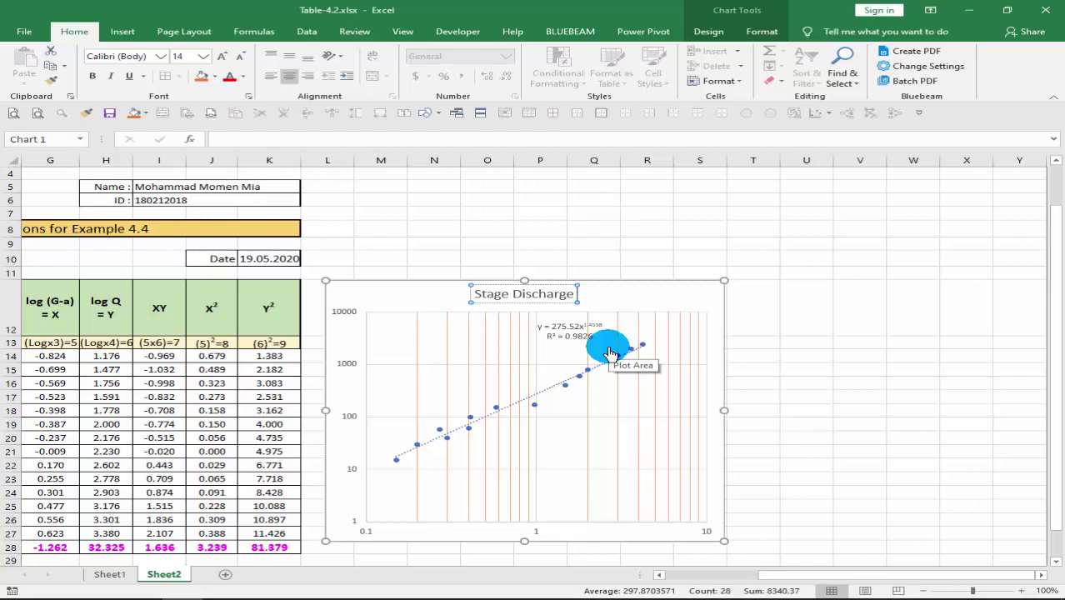
pyautogui.write(' Rel')
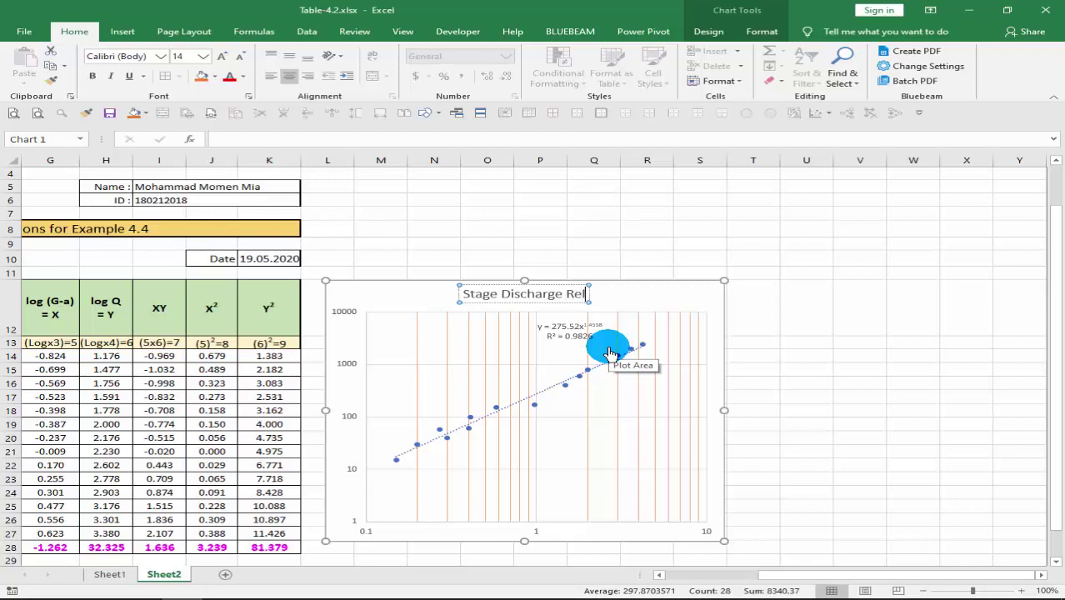
pyautogui.write('antionshio')
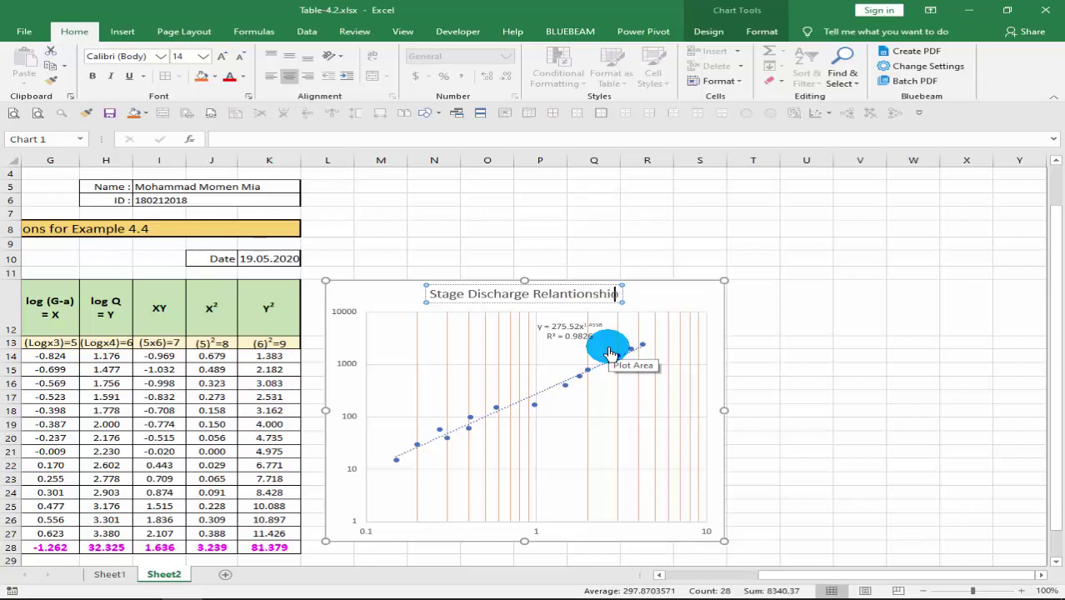
pyautogui.write('p')
pyautogui.press('BackSpace')
pyautogui.press('BackSpace')
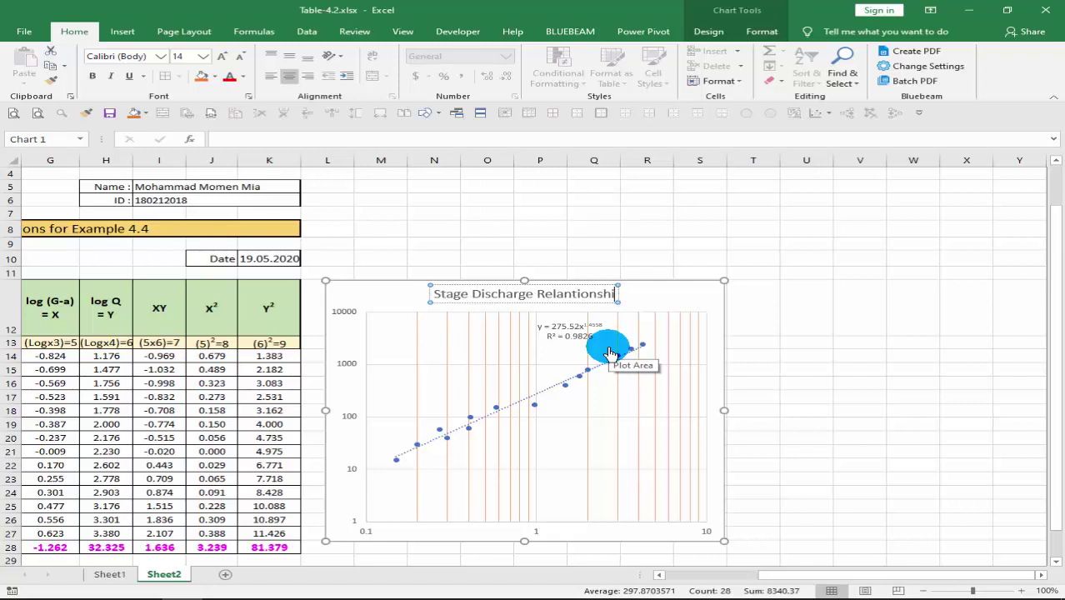
pyautogui.write('p')
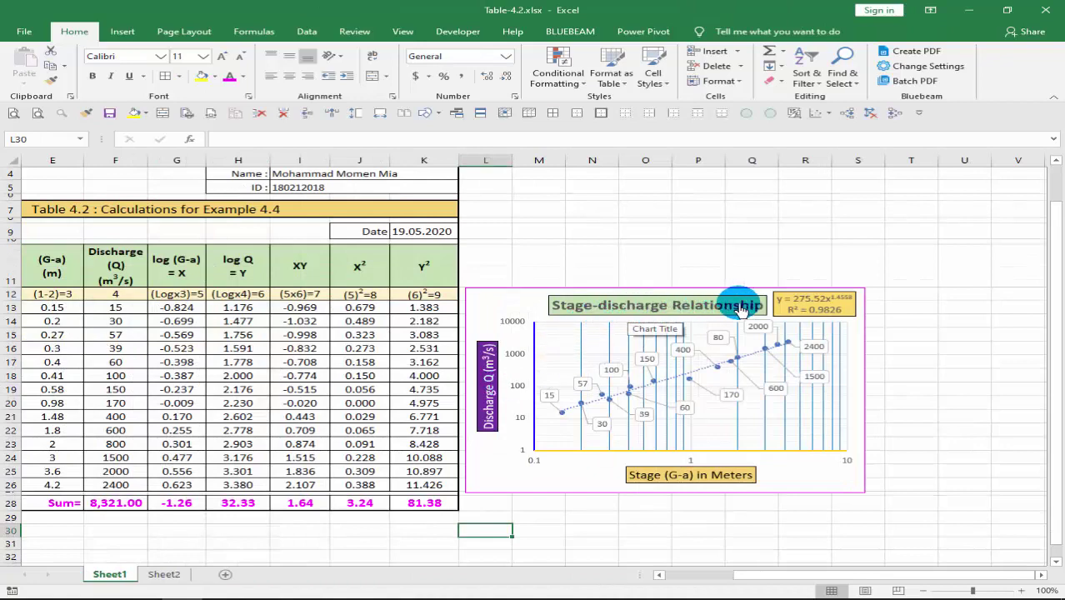
# Compare the new title with the reference chart on Sheet1, then deselect the chart
pyautogui.click(163, 574)
pyautogui.click(437, 293)
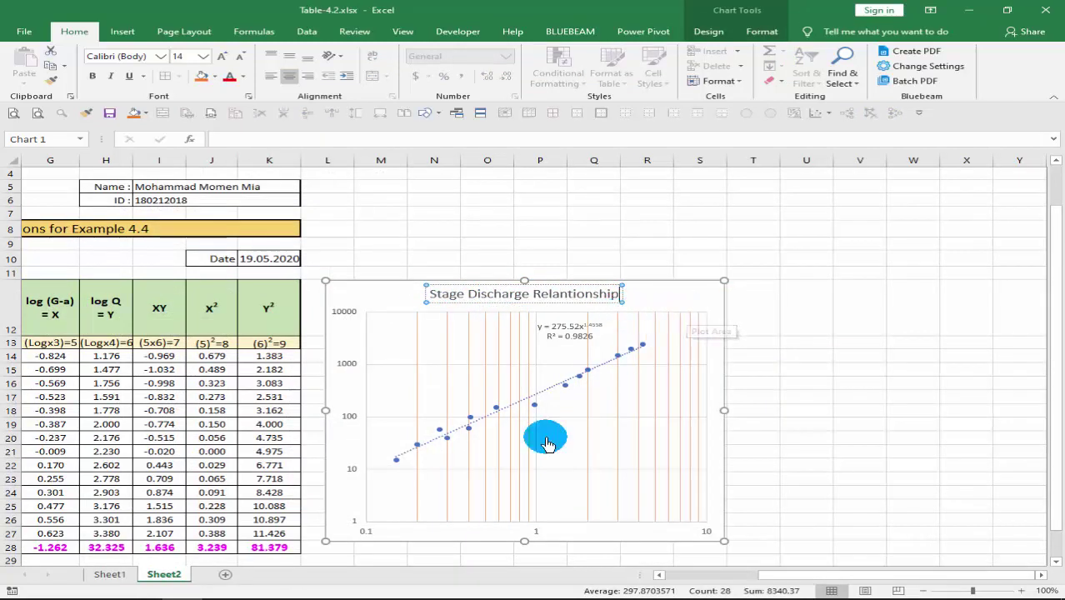
pyautogui.click(109, 575)
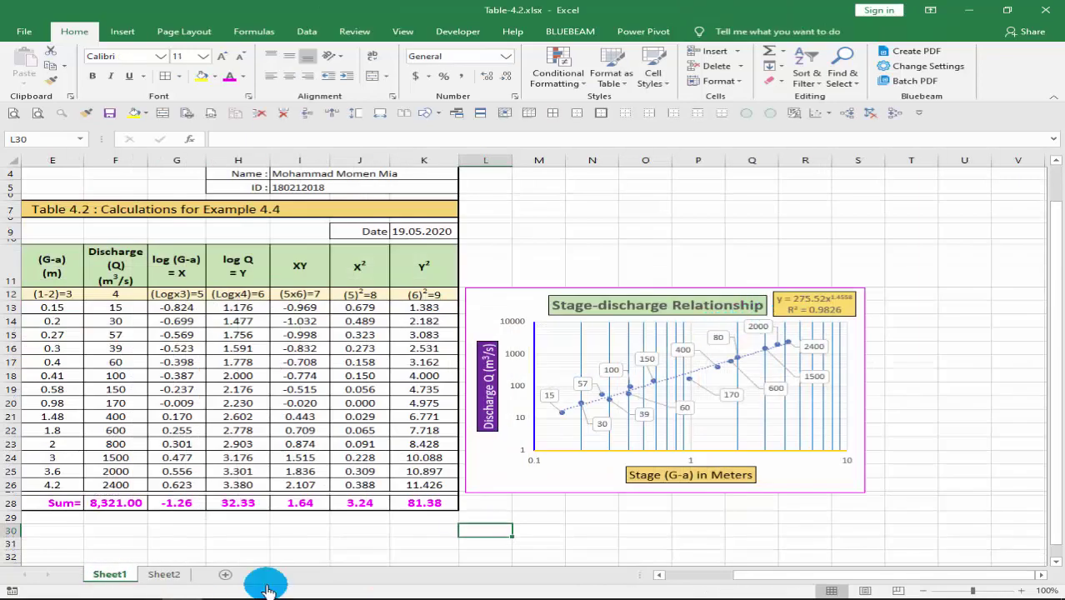
pyautogui.click(167, 575)
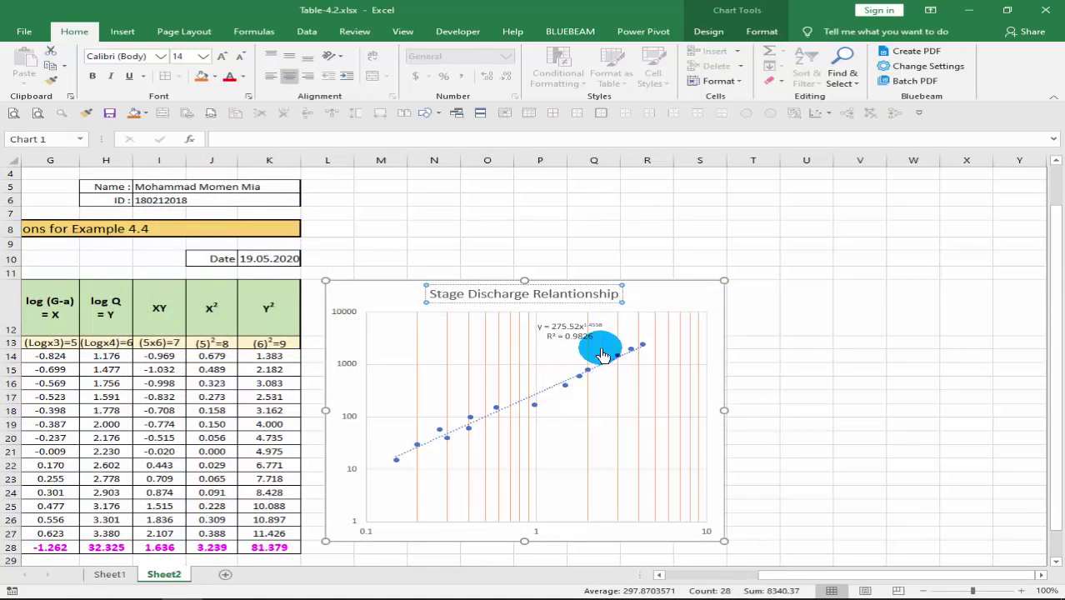
pyautogui.click(592, 291)
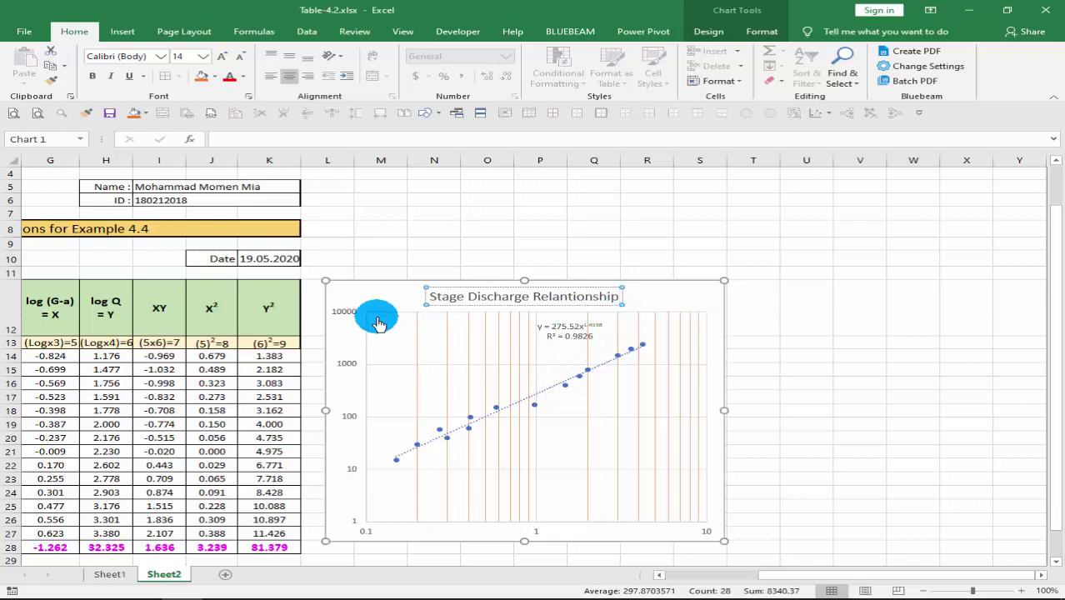
pyautogui.click(806, 333)
pyautogui.click(627, 336)
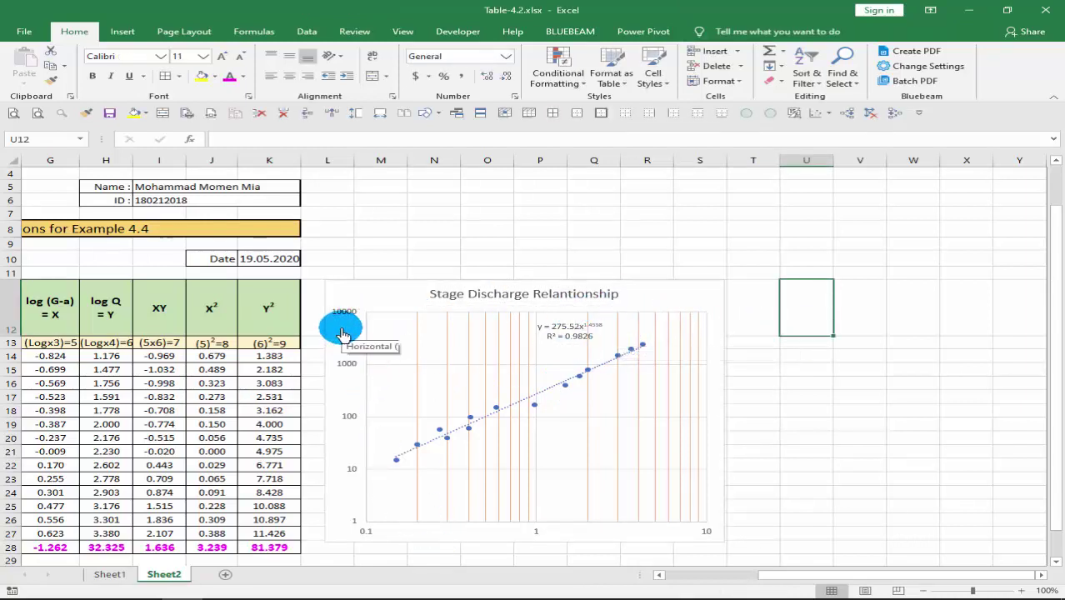
# Add a primary vertical axis title through Chart Design > Add Chart Element
pyautogui.scroll(-1, 342, 334)
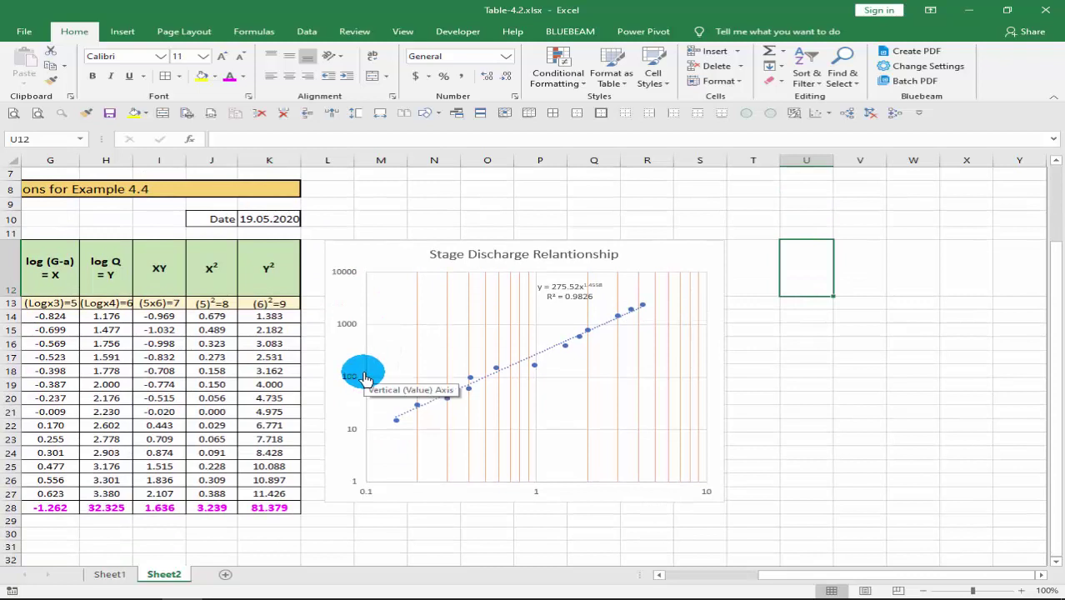
pyautogui.click(377, 258)
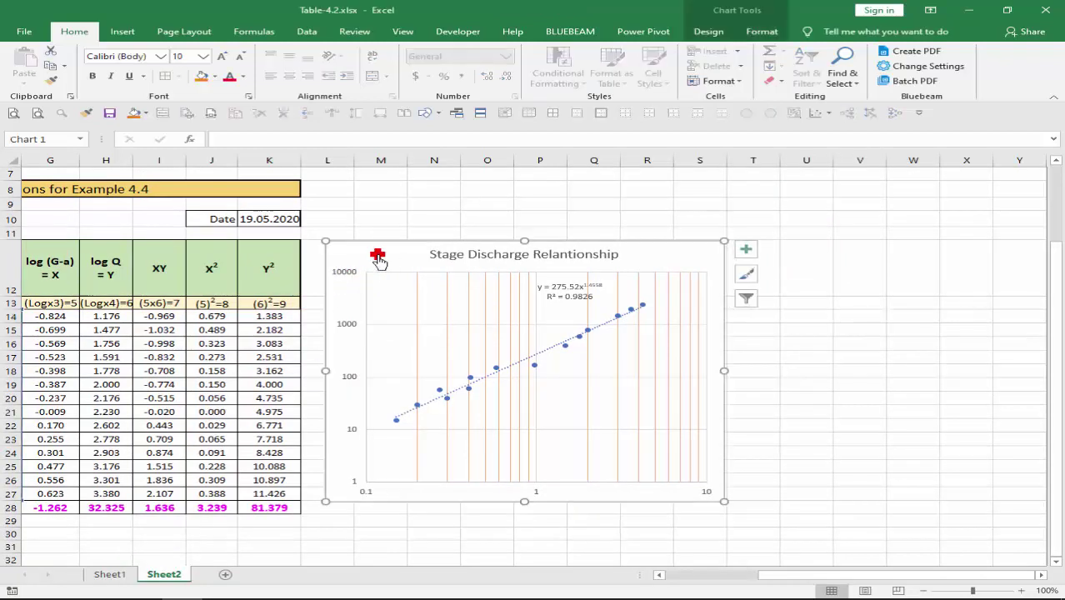
pyautogui.click(708, 33)
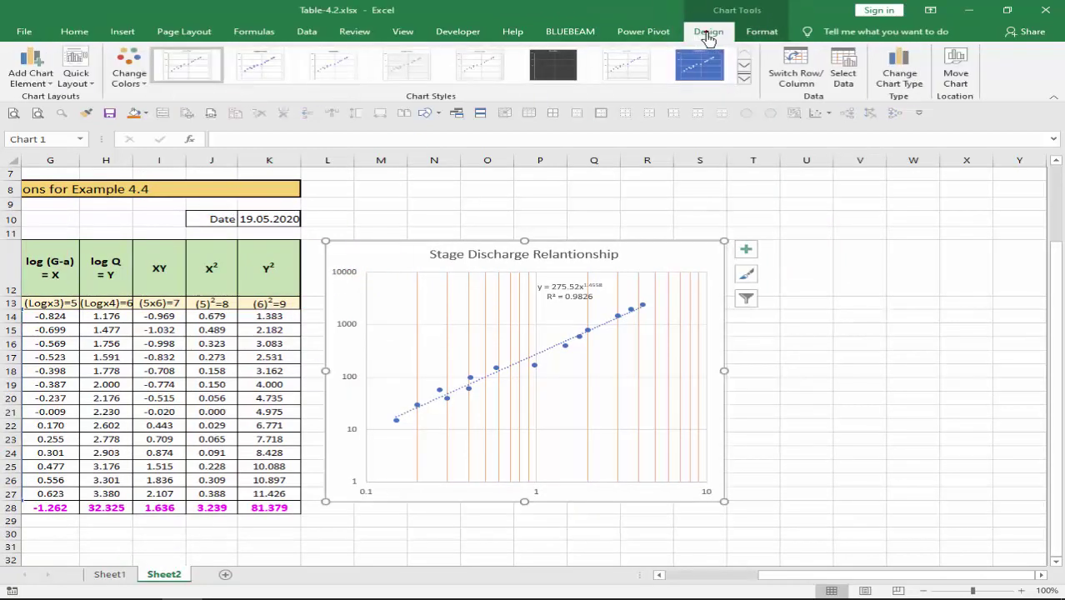
pyautogui.click(33, 80)
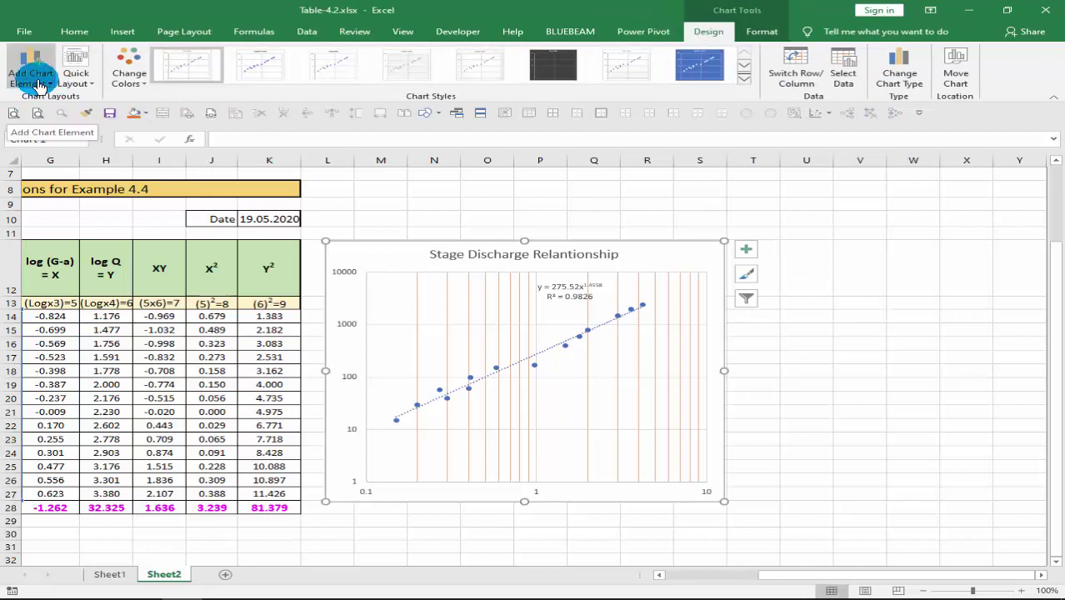
pyautogui.click(46, 83)
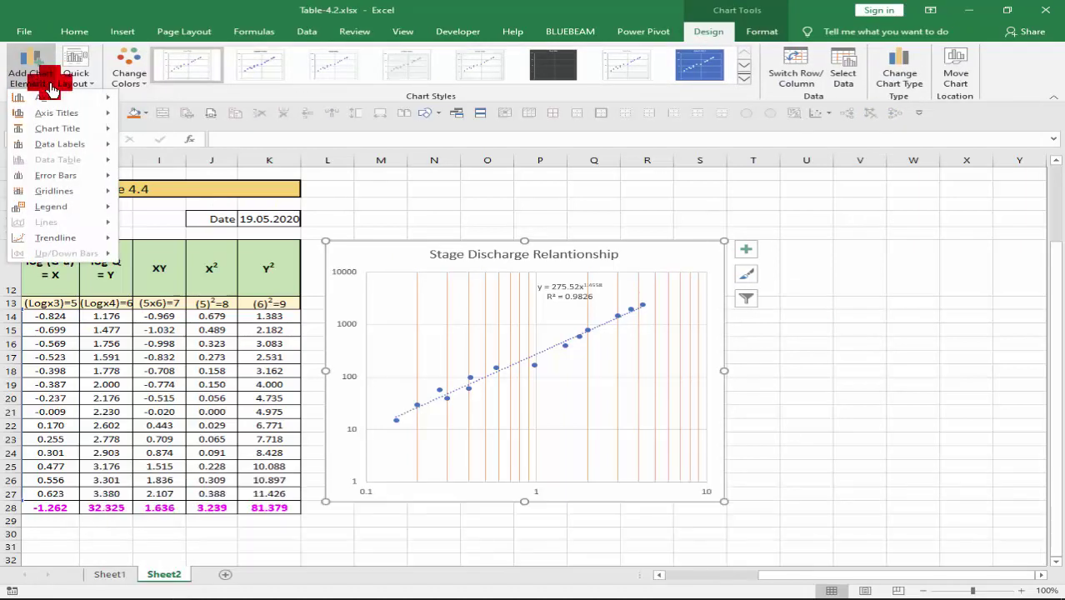
pyautogui.moveTo(58, 112)
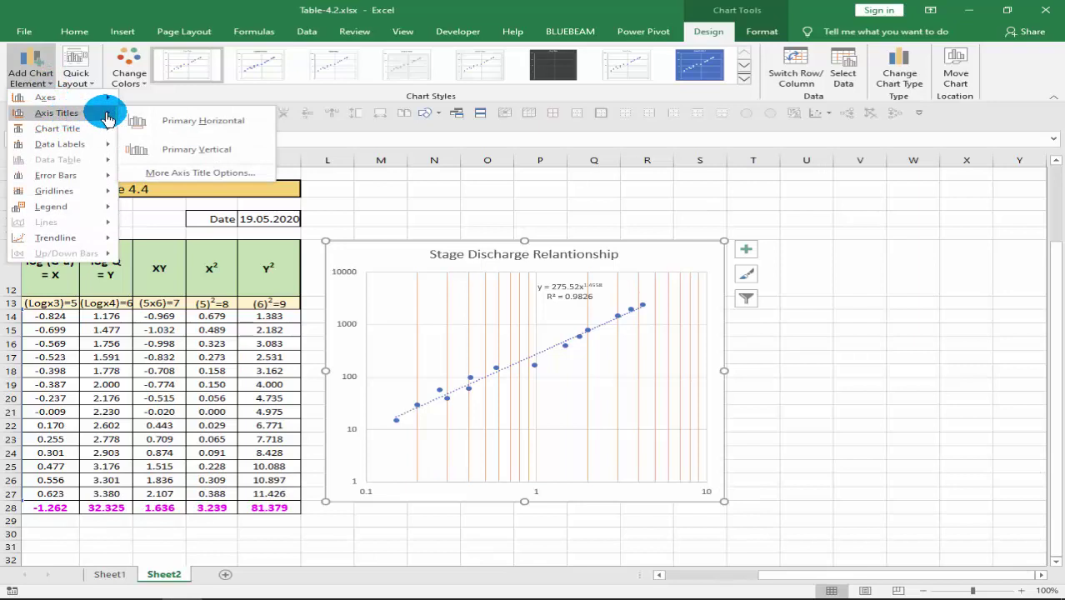
pyautogui.press('Escape')
pyautogui.press('Escape')
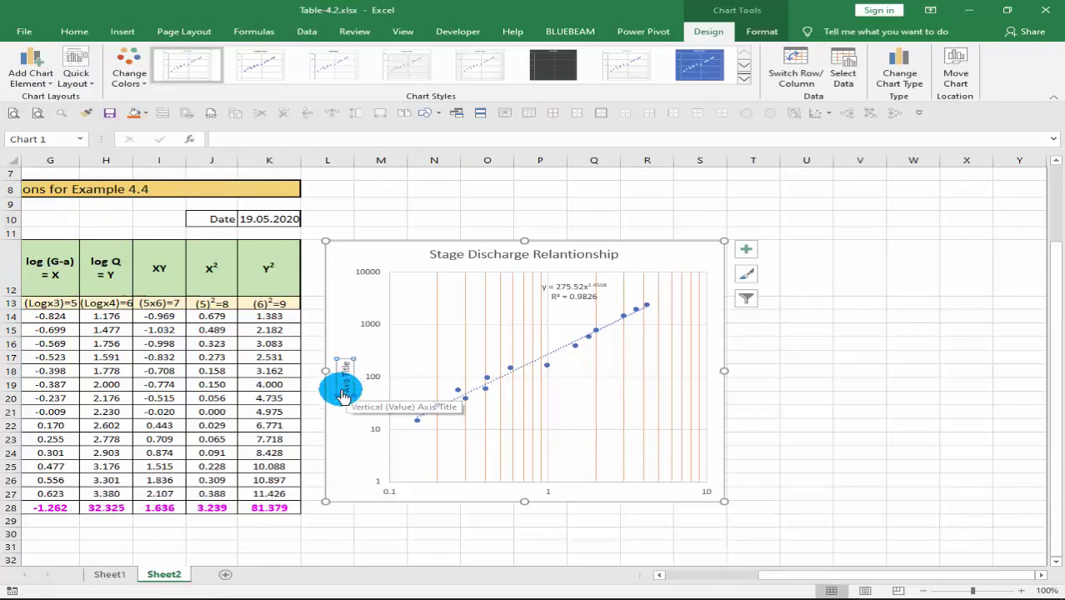
# Label the vertical axis 'Discharge Q(m³/s)', checking the wording against Sheet1's reference chart
pyautogui.click(95, 577)
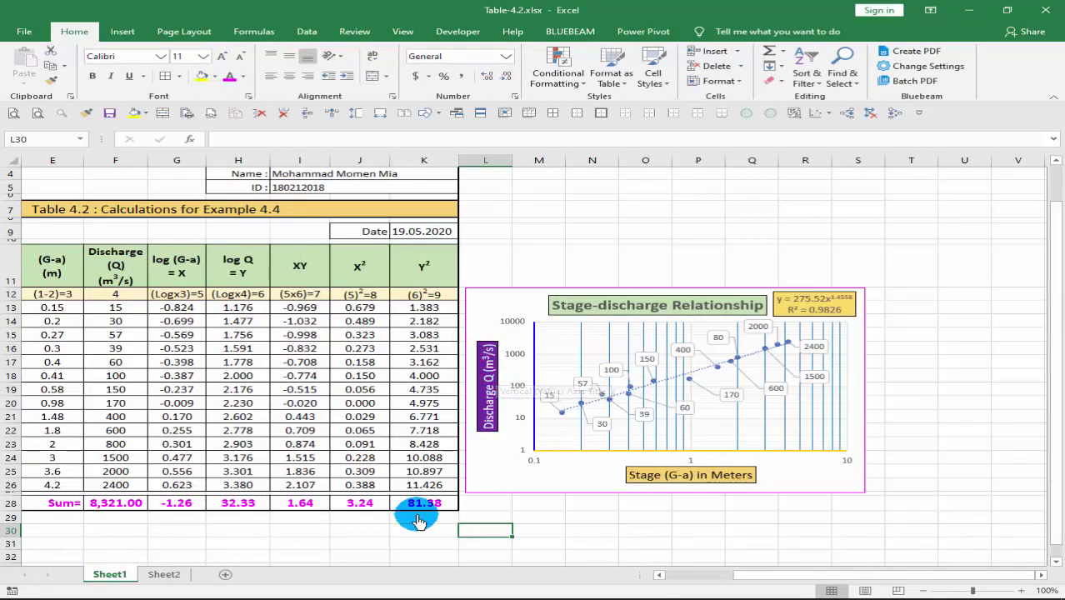
pyautogui.click(159, 575)
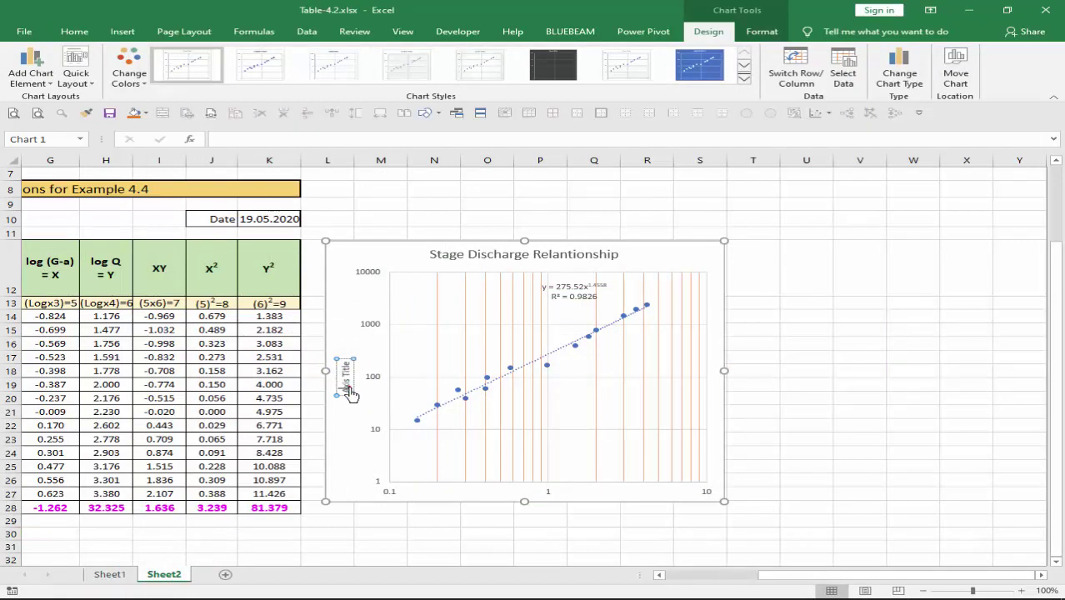
pyautogui.click(350, 393)
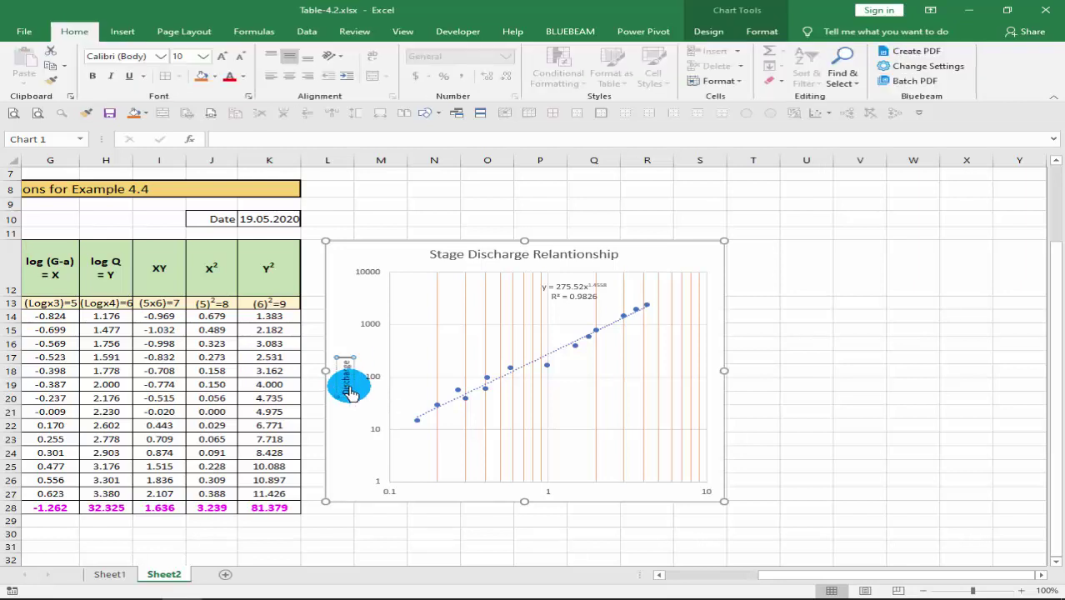
pyautogui.write('charge')
pyautogui.click(395, 367)
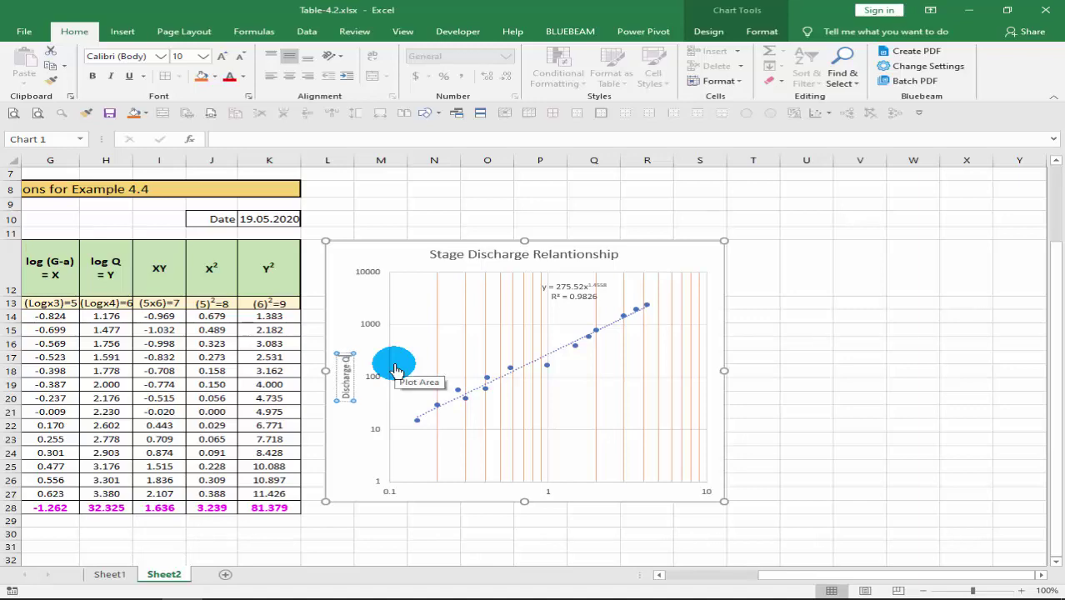
pyautogui.click(105, 573)
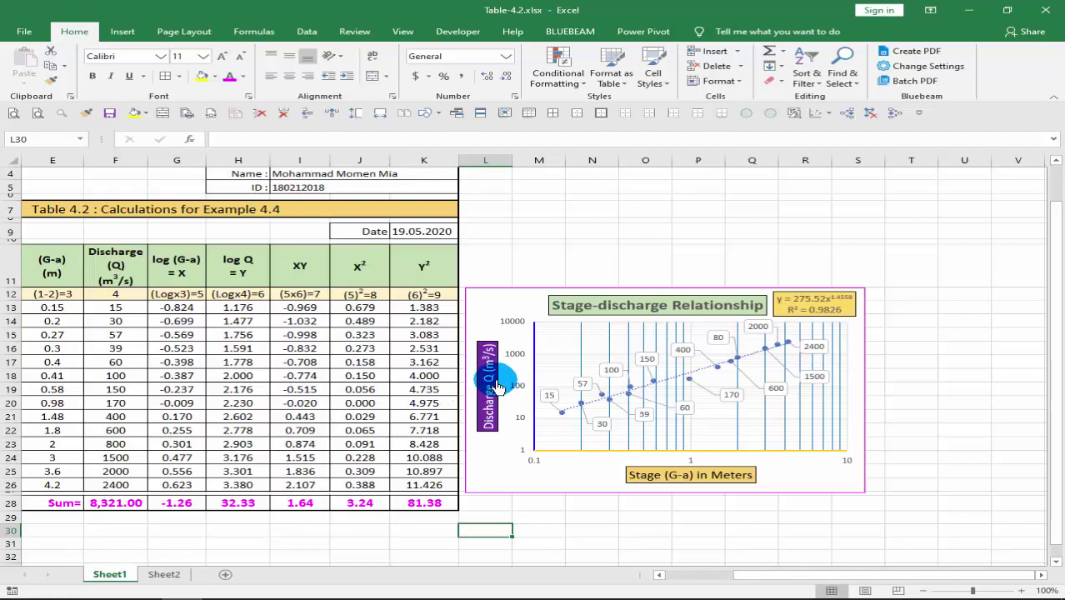
pyautogui.click(158, 575)
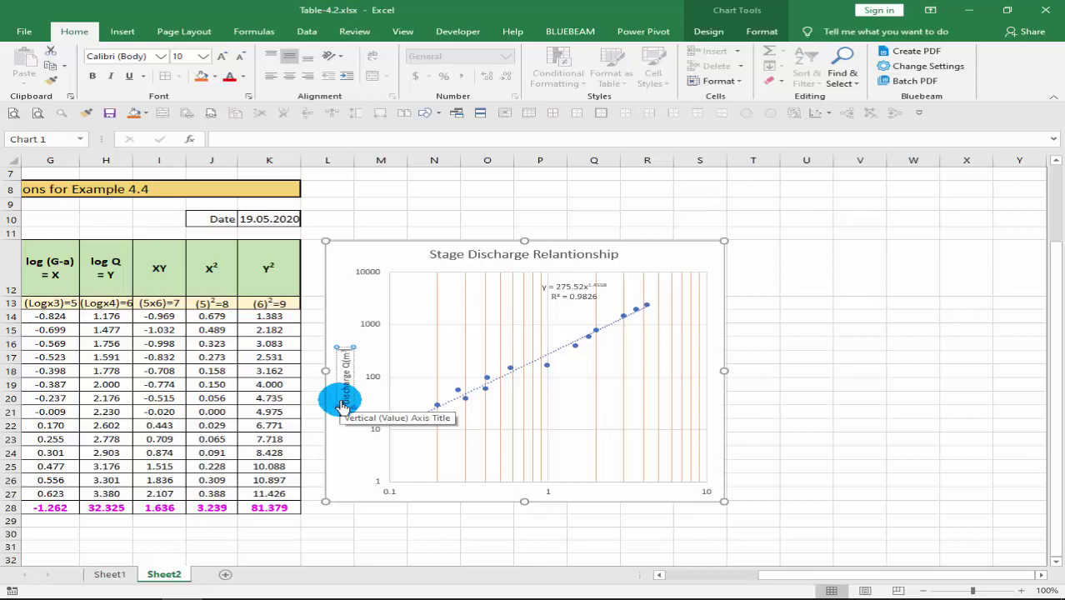
pyautogui.click(111, 571)
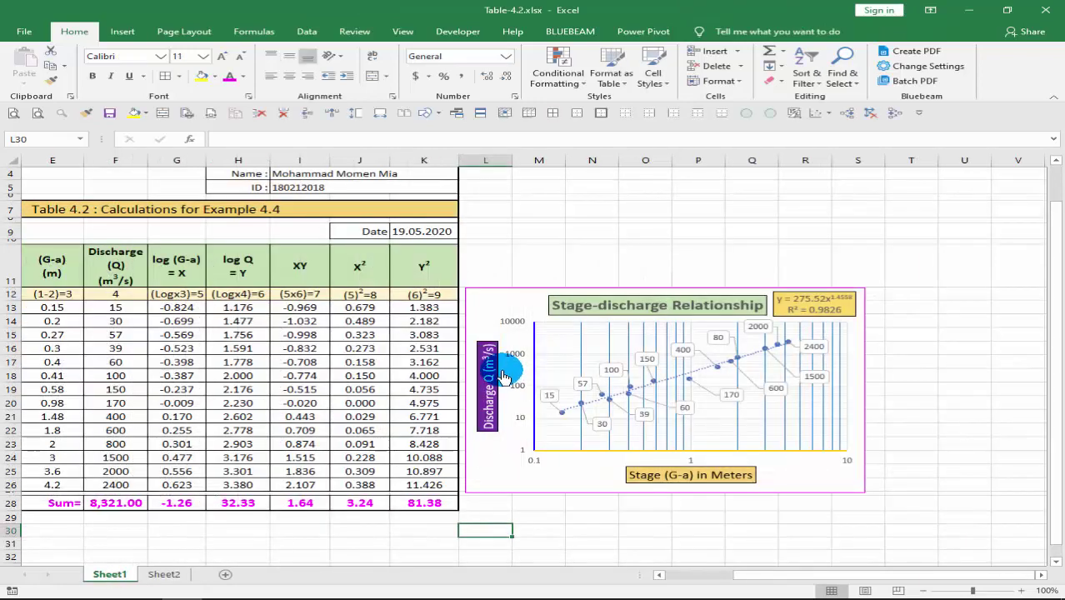
pyautogui.click(163, 575)
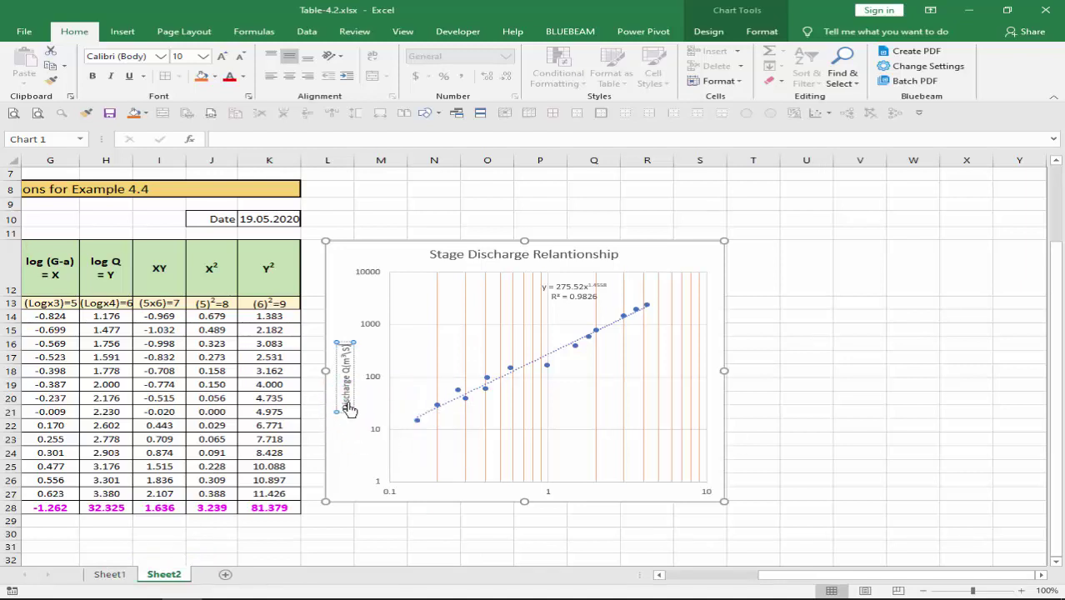
# Enlarge the vertical Discharge axis title text to 14 pt
pyautogui.moveTo(348, 408); pyautogui.dragTo(350, 354)
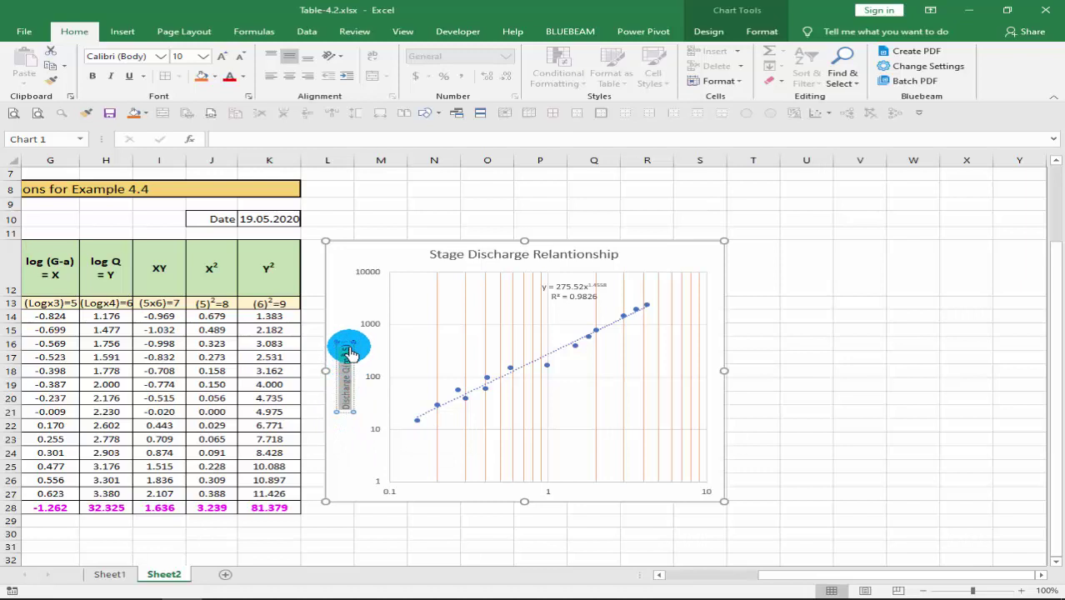
pyautogui.click(369, 390)
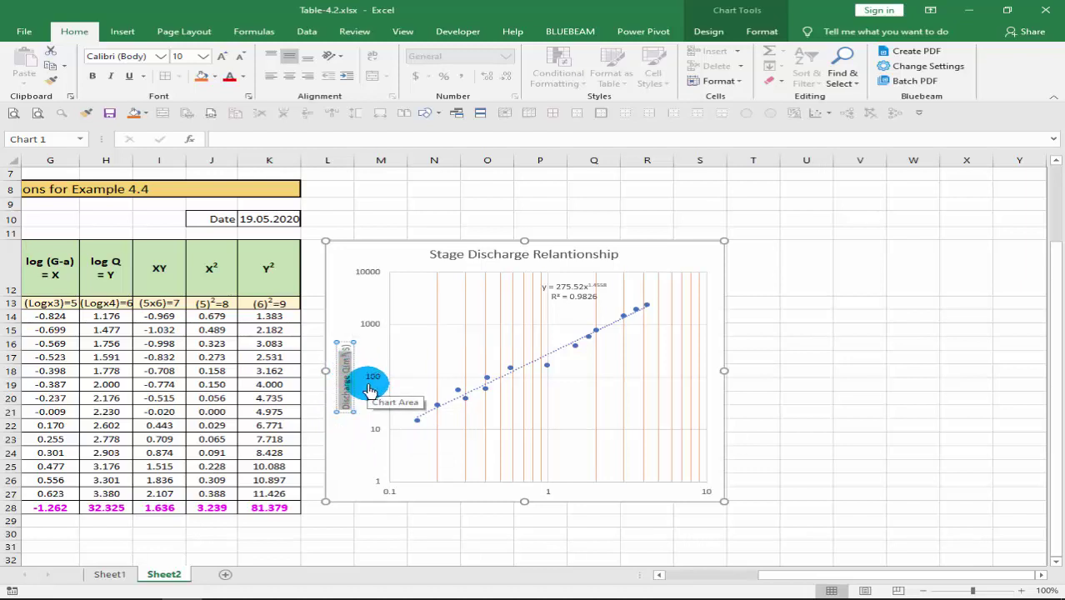
pyautogui.click(222, 57)
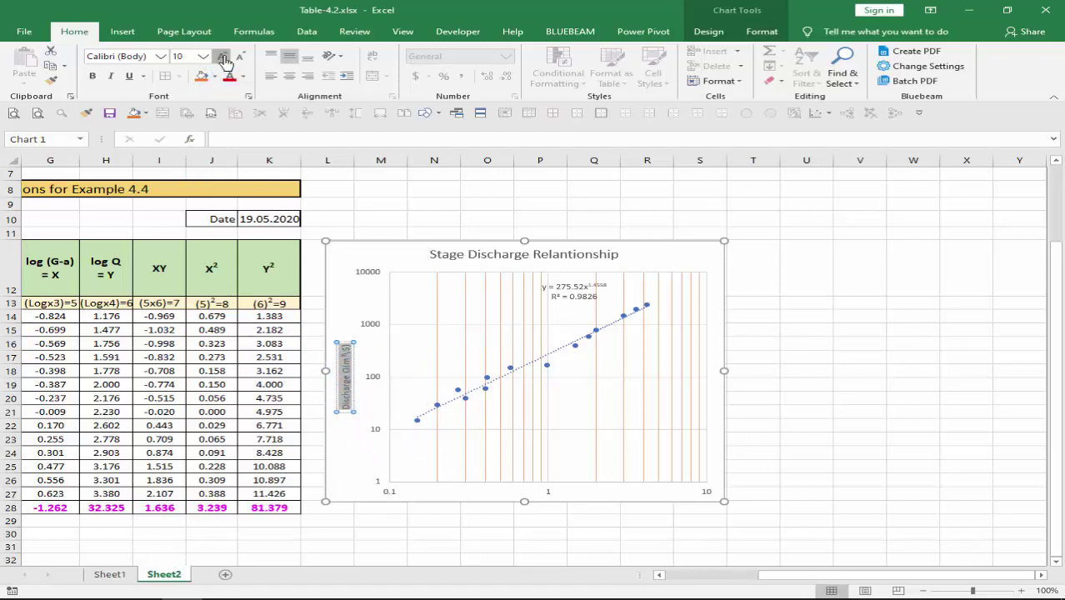
pyautogui.click(223, 57)
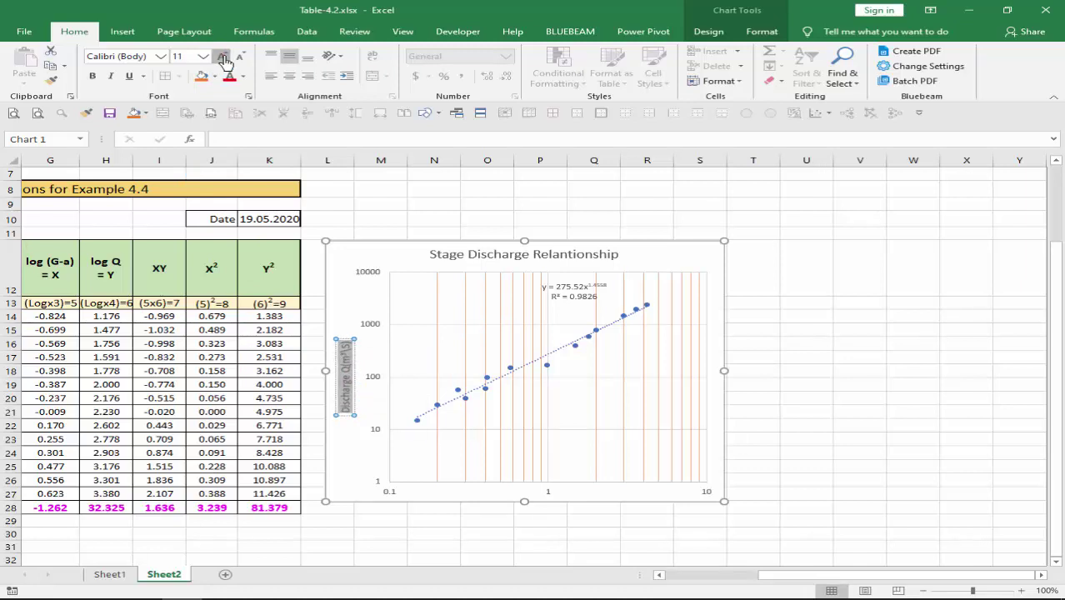
pyautogui.click(222, 57)
pyautogui.click(223, 56)
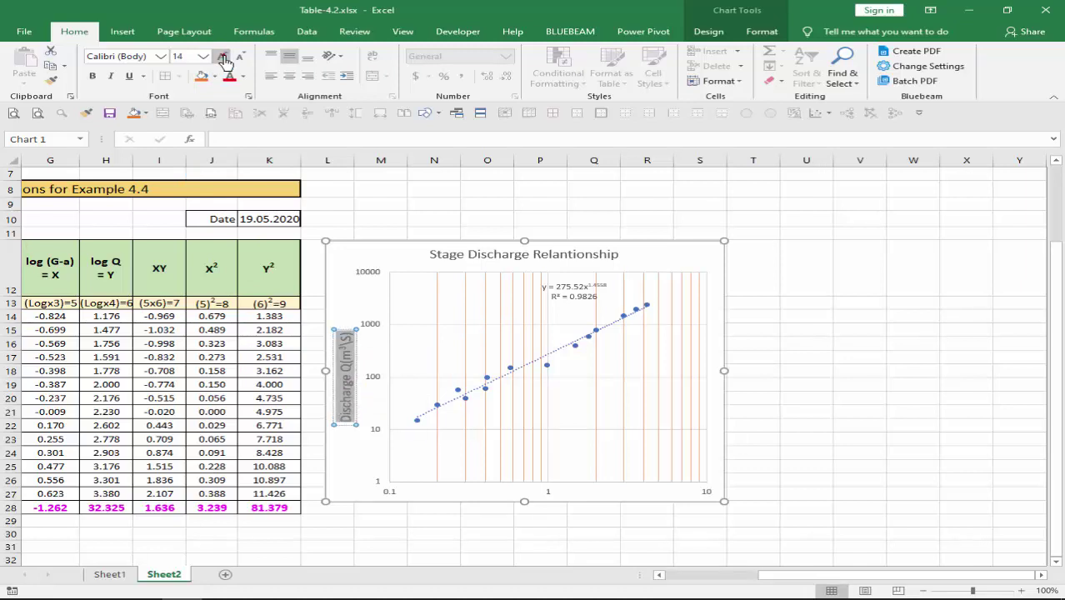
pyautogui.click(239, 59)
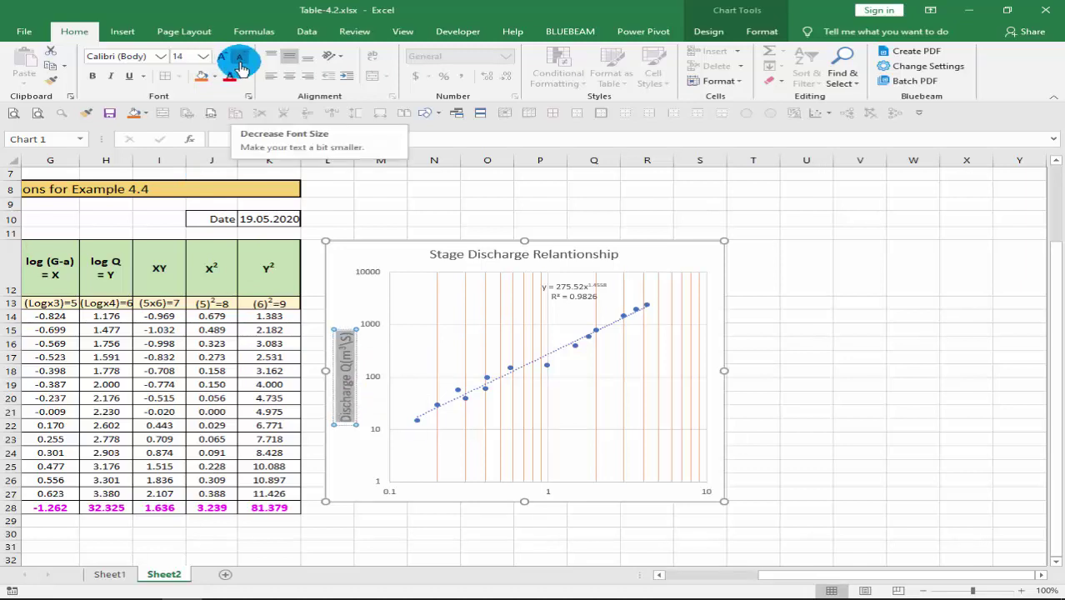
# Try a larger chart title font, then return it to its original size
pyautogui.click(506, 254)
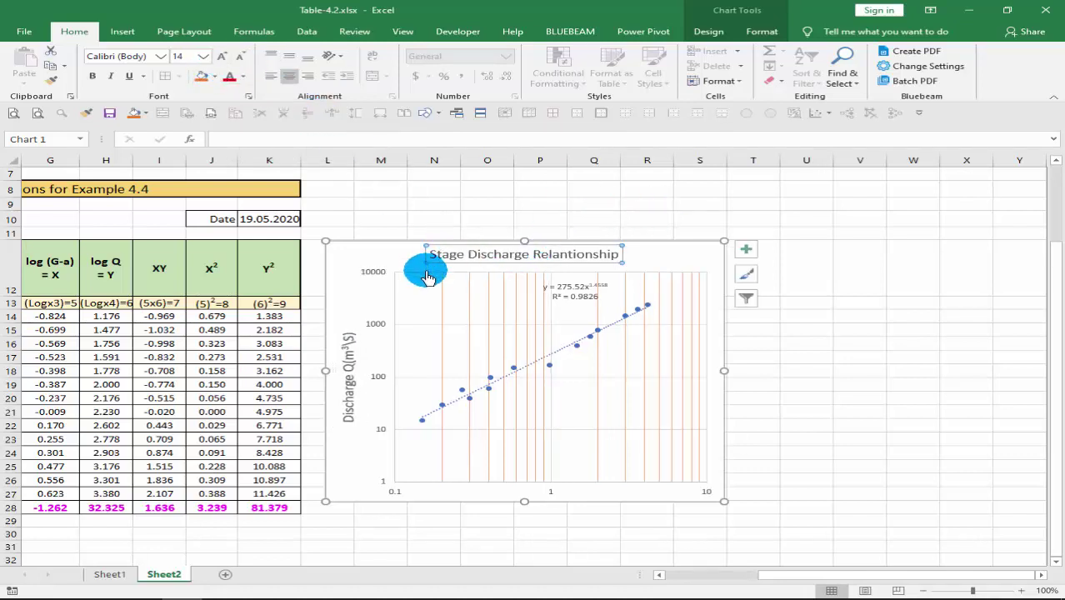
pyautogui.moveTo(434, 259); pyautogui.dragTo(492, 261)
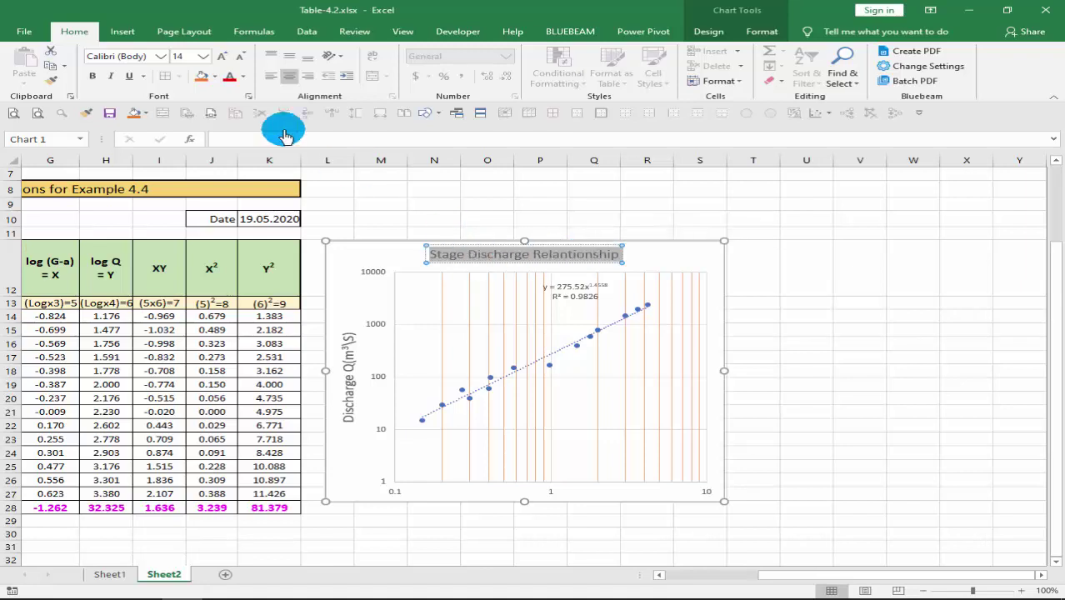
pyautogui.click(223, 58)
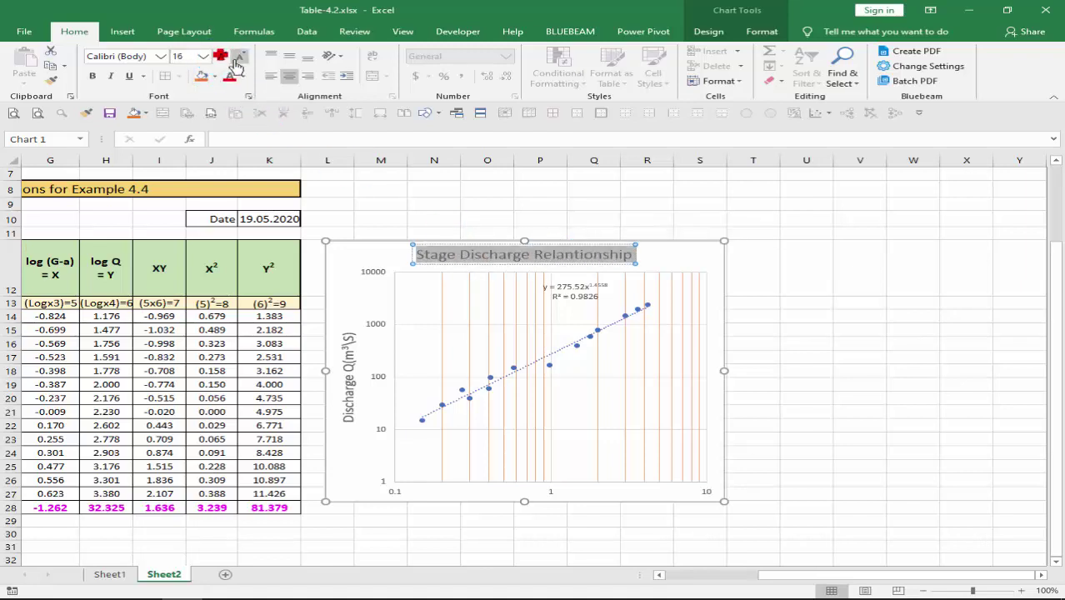
pyautogui.click(242, 58)
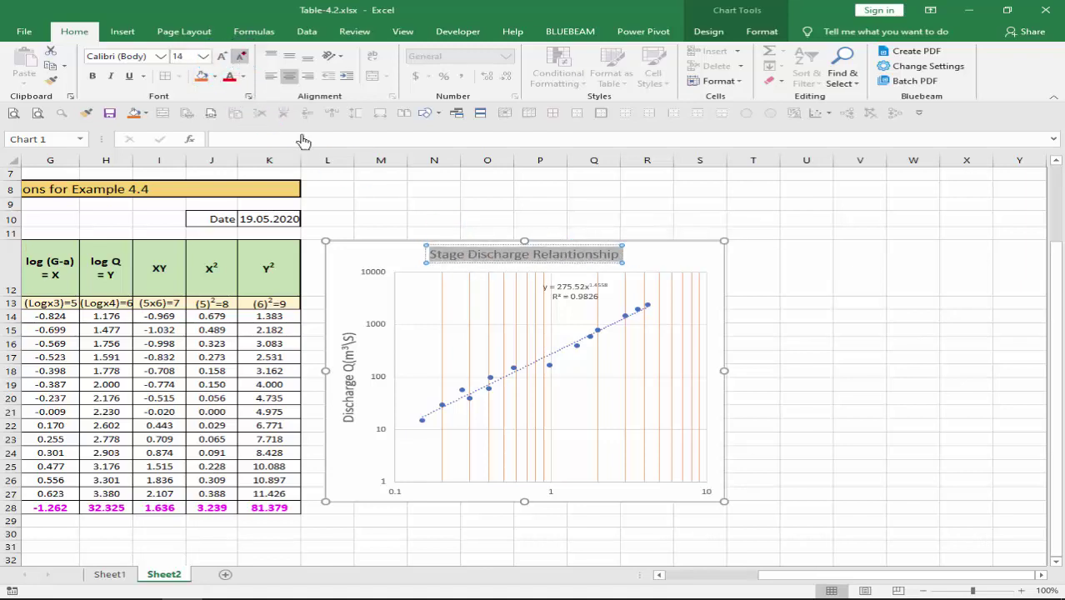
pyautogui.click(494, 496)
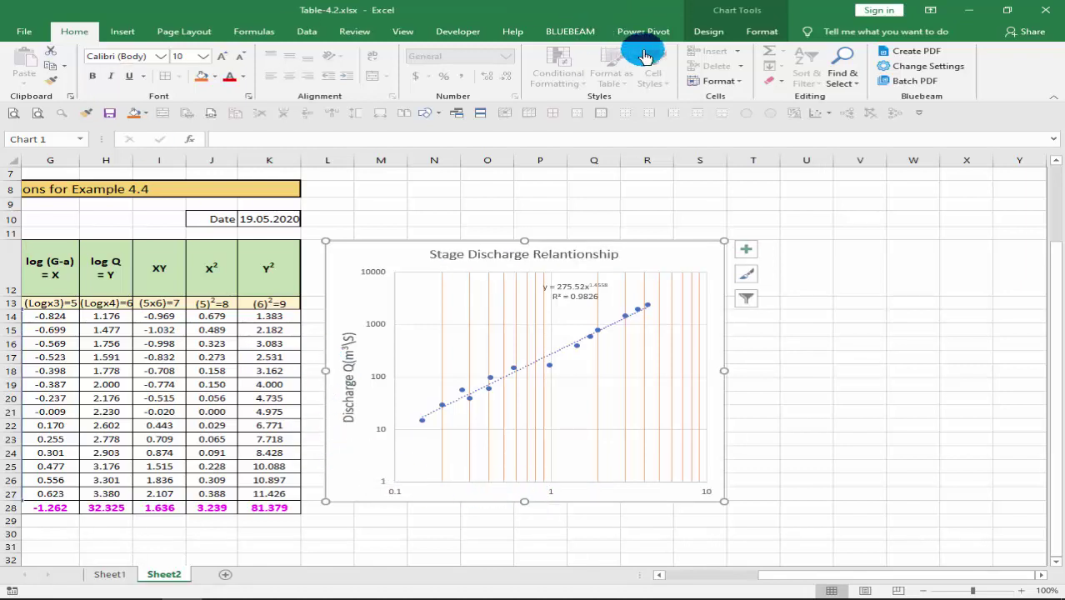
# Add a horizontal axis title to the Sheet2 chart, checking it against the Sheet1 reference chart
pyautogui.click(708, 32)
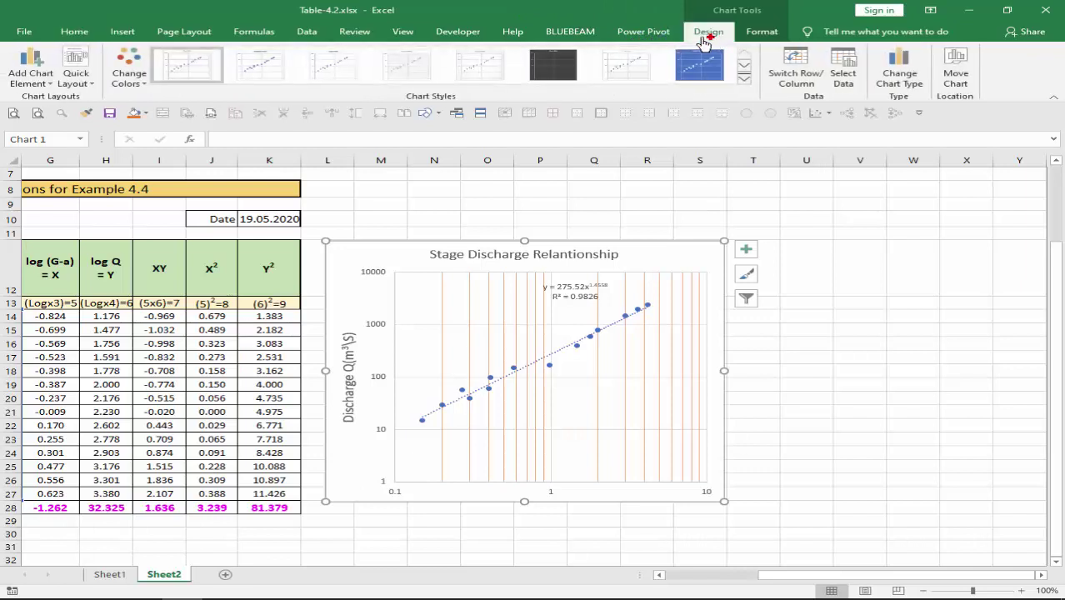
pyautogui.click(46, 84)
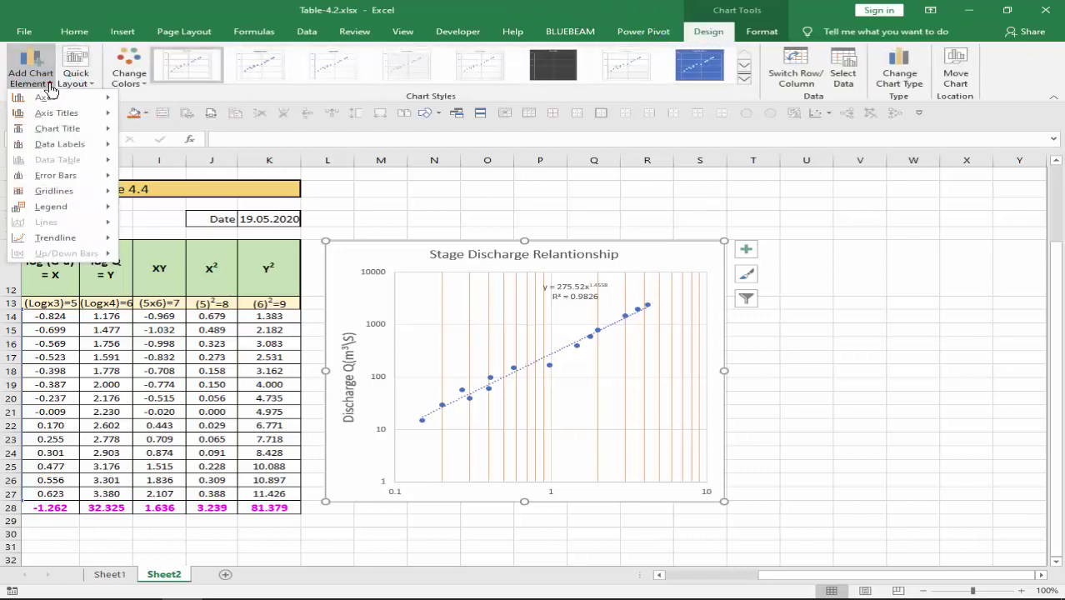
pyautogui.moveTo(50, 113)
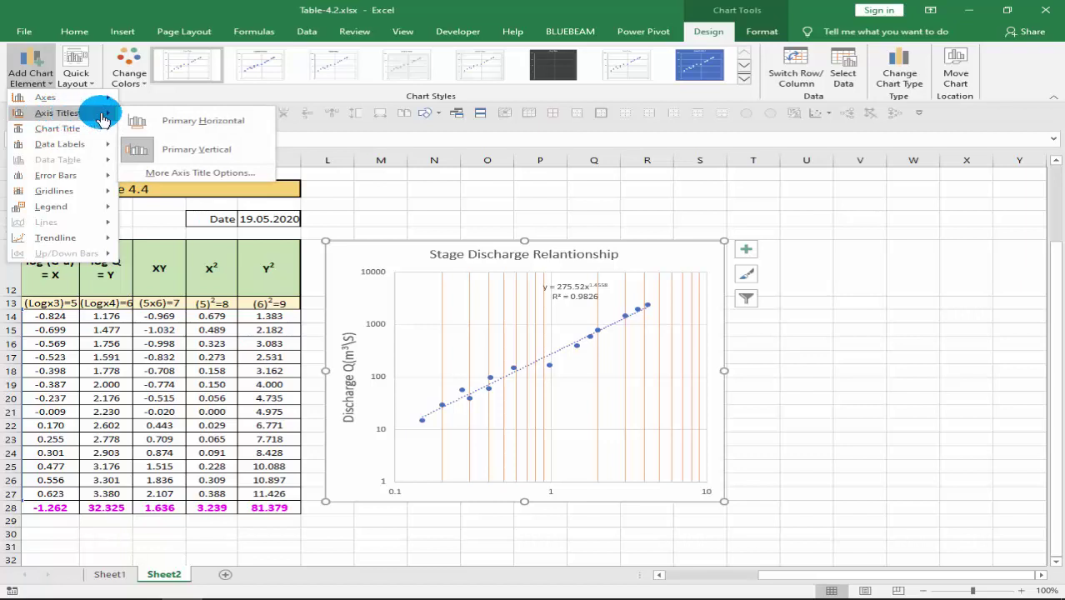
pyautogui.click(213, 125)
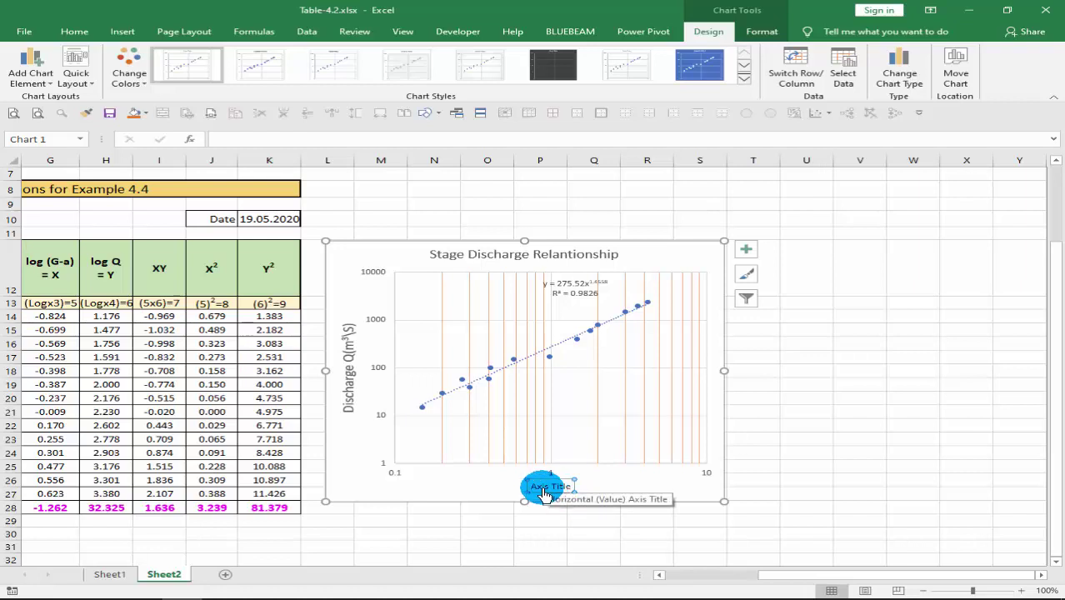
pyautogui.click(109, 574)
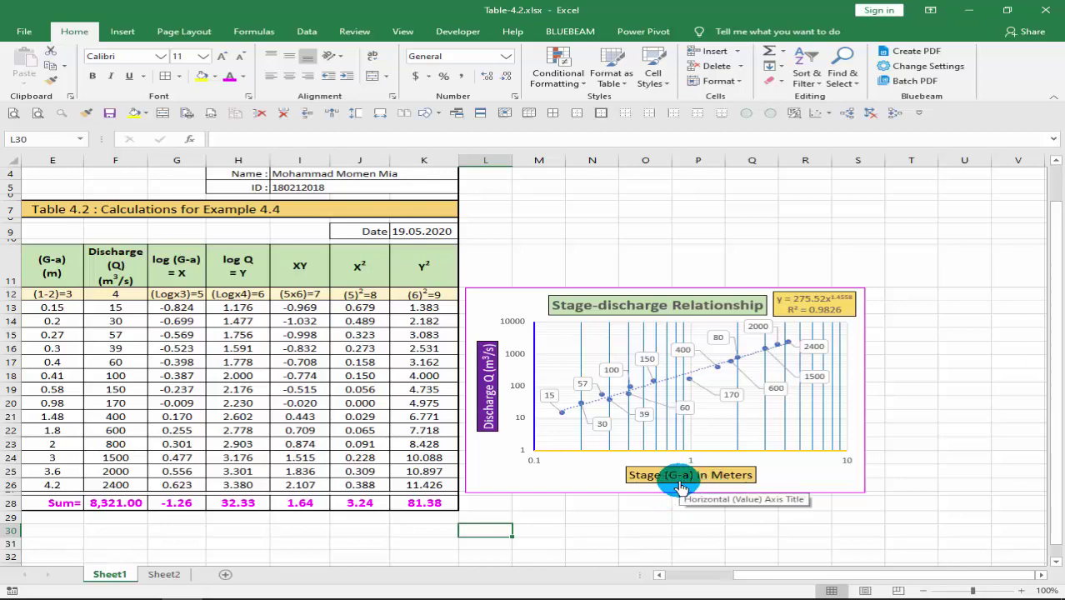
pyautogui.click(152, 577)
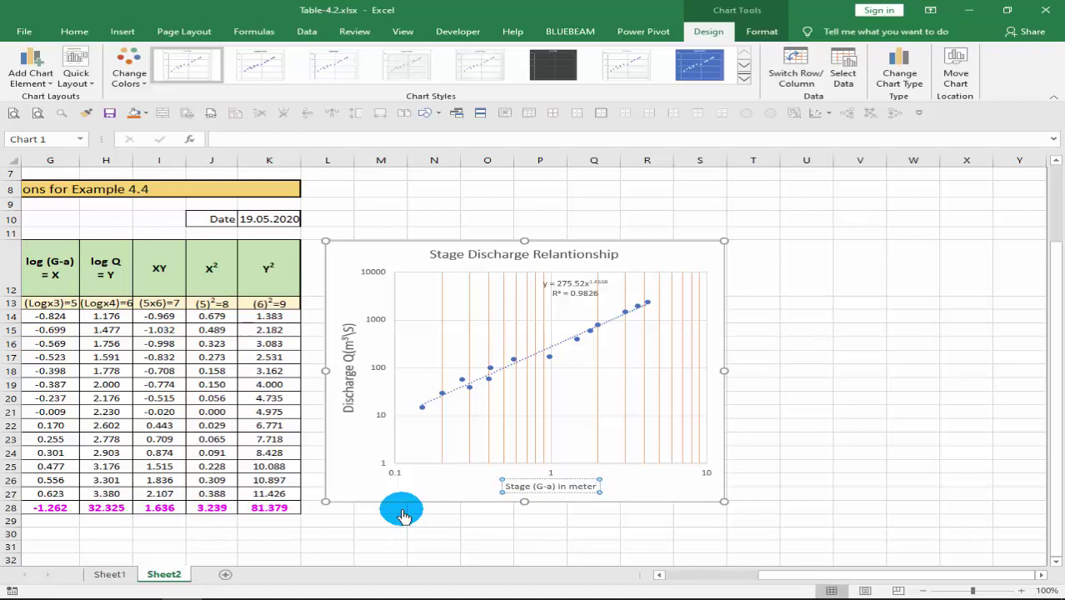
pyautogui.click(108, 574)
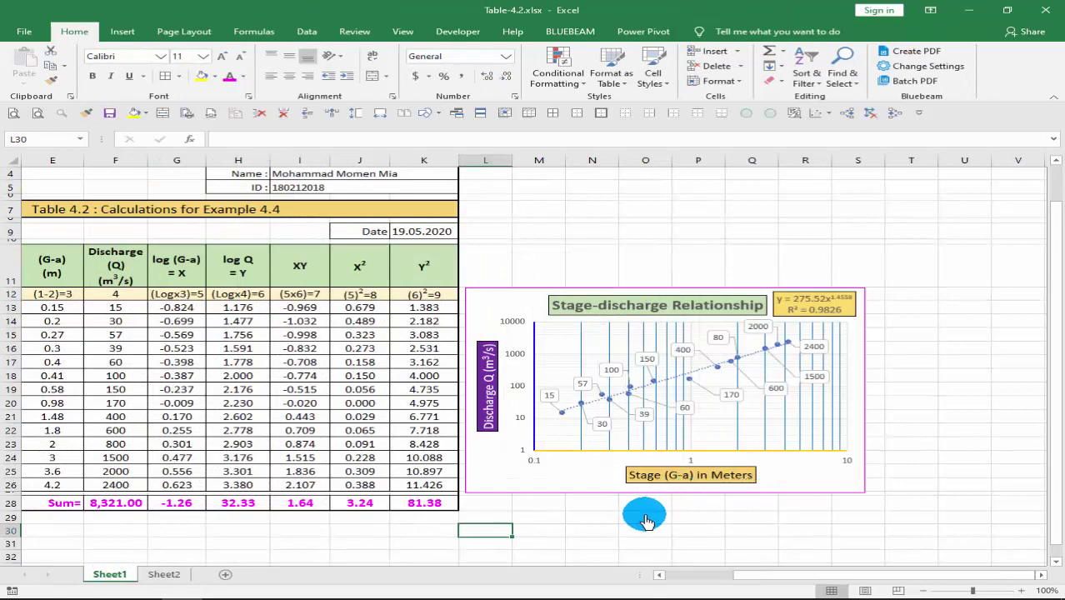
pyautogui.click(164, 575)
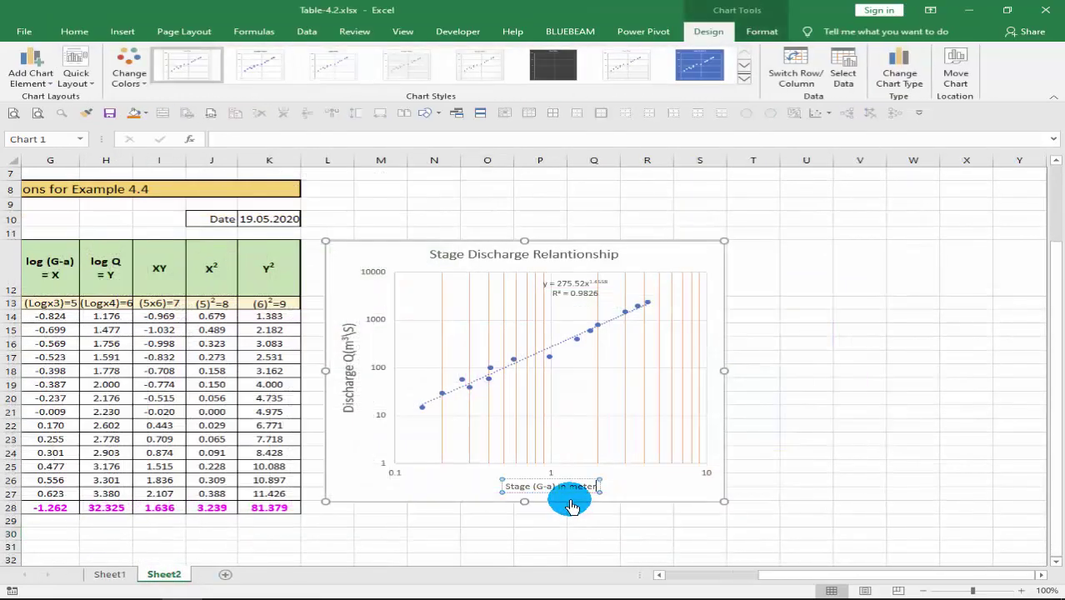
# Change the horizontal axis title to 'Stage (G-a) in meters' and set it to 14 pt
pyautogui.write('s')
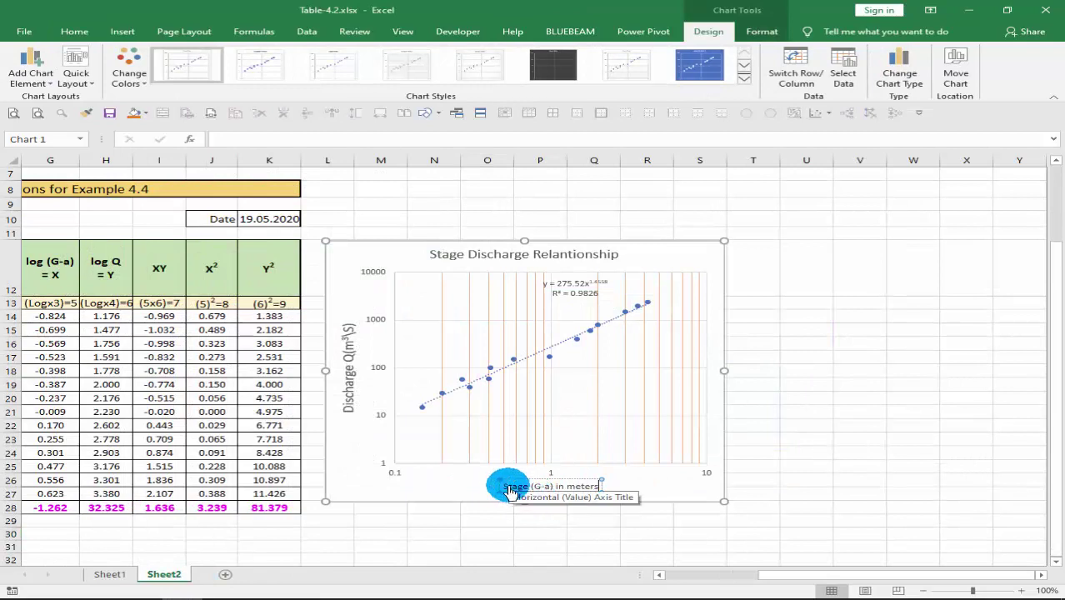
pyautogui.moveTo(506, 491); pyautogui.dragTo(610, 485)
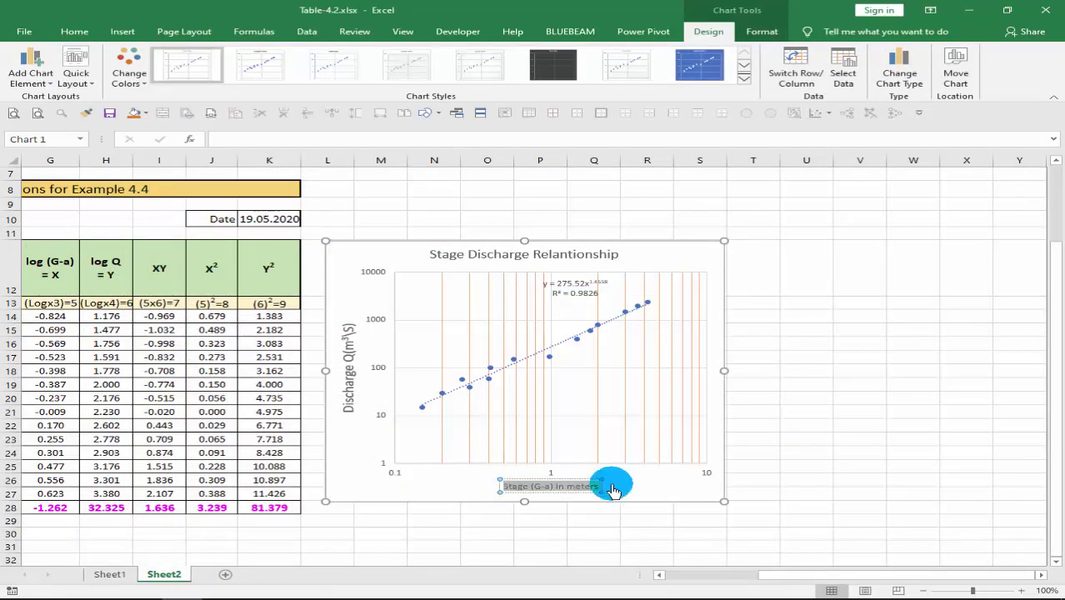
pyautogui.click(74, 33)
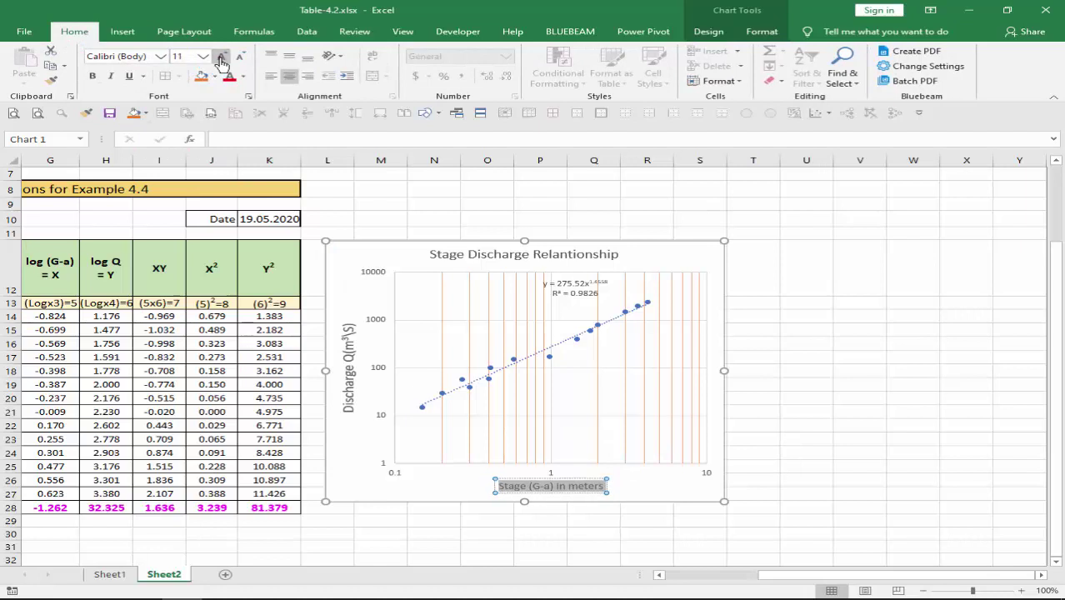
pyautogui.click(222, 59)
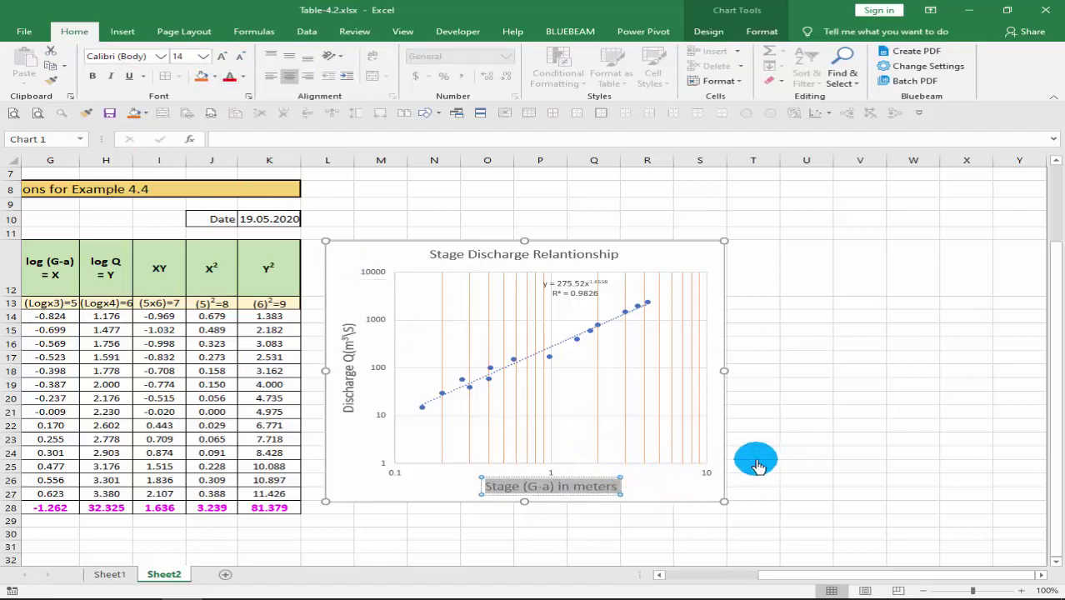
pyautogui.click(109, 577)
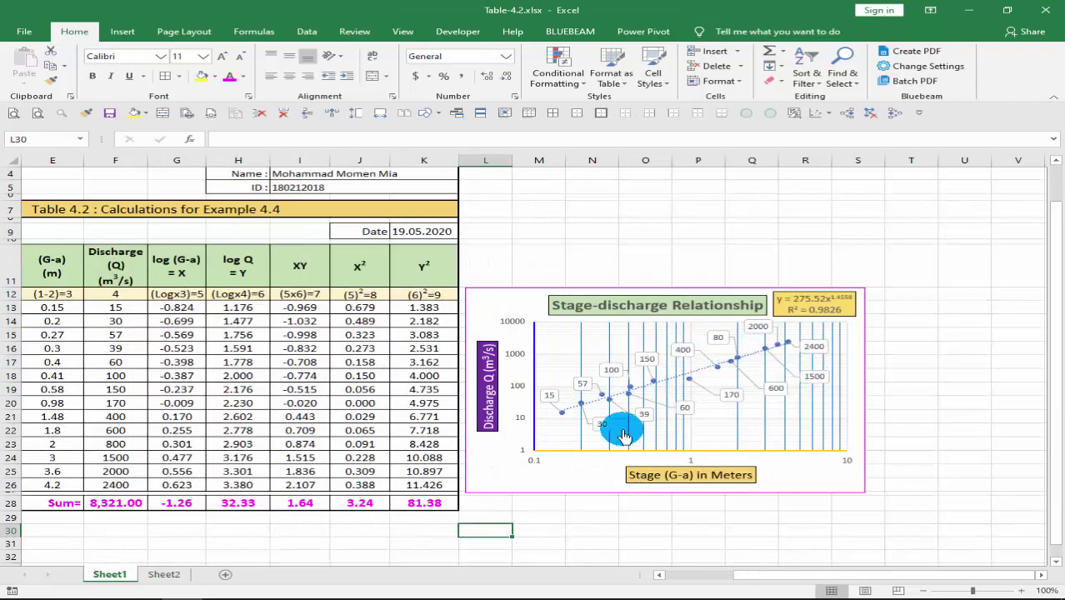
pyautogui.click(164, 575)
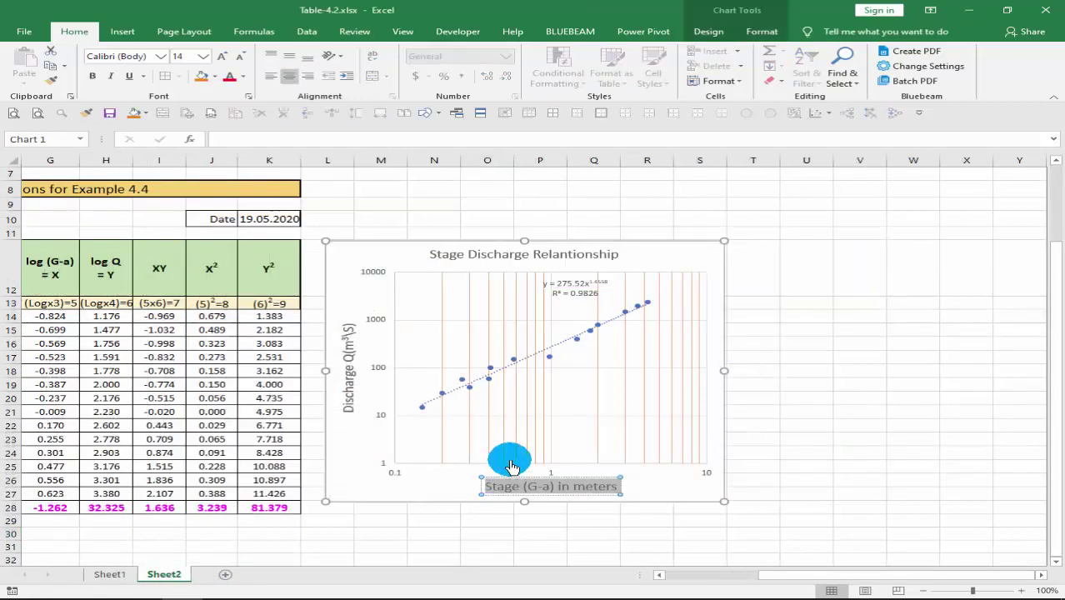
pyautogui.click(533, 492)
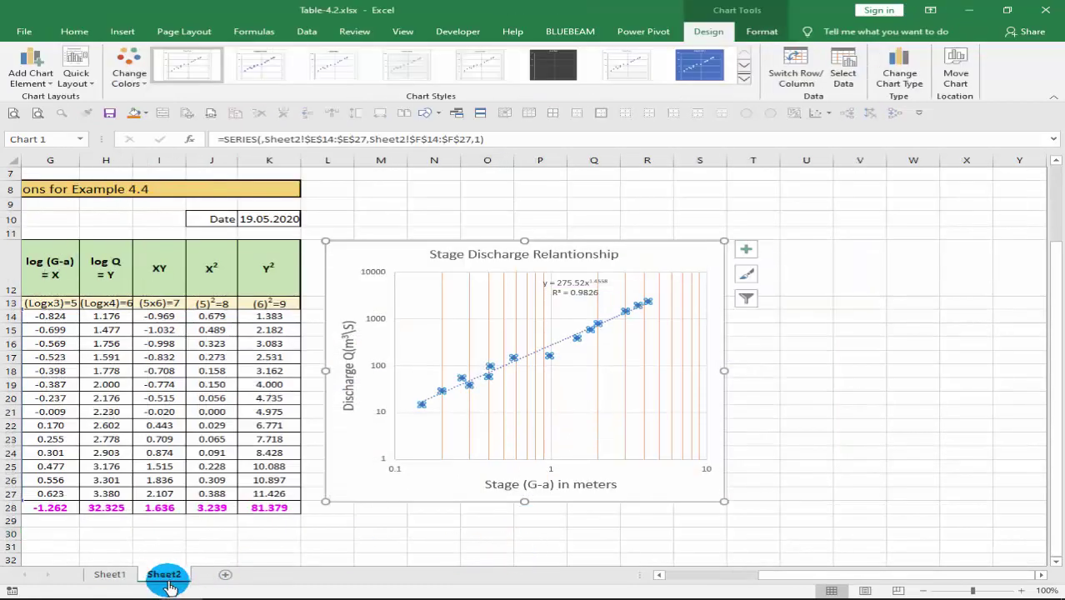
# After comparing with the Sheet1 reference, place discharge data labels above every scatter point
pyautogui.click(109, 575)
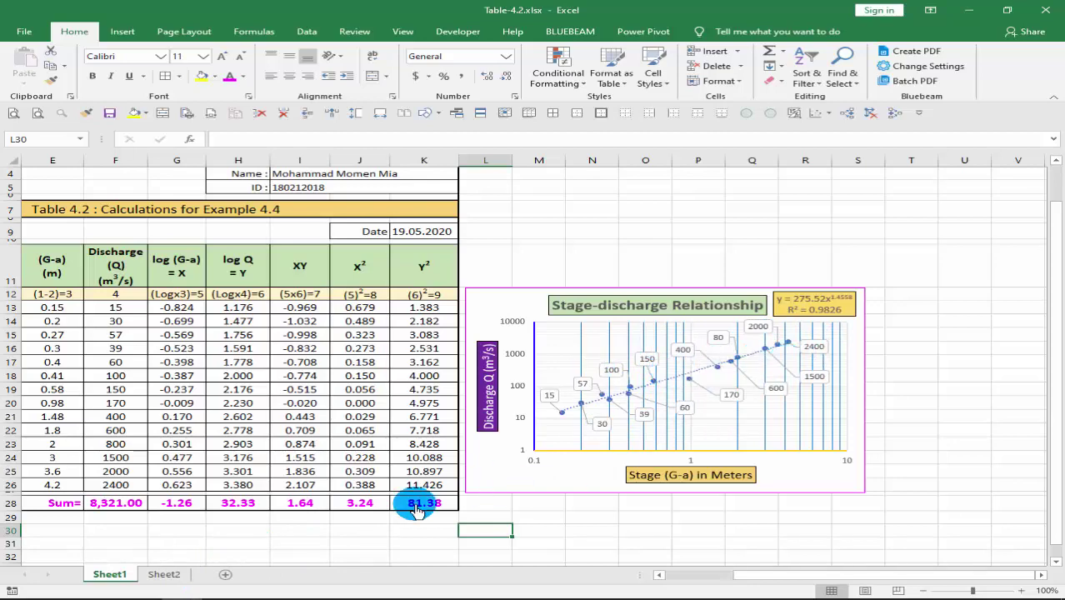
pyautogui.click(163, 574)
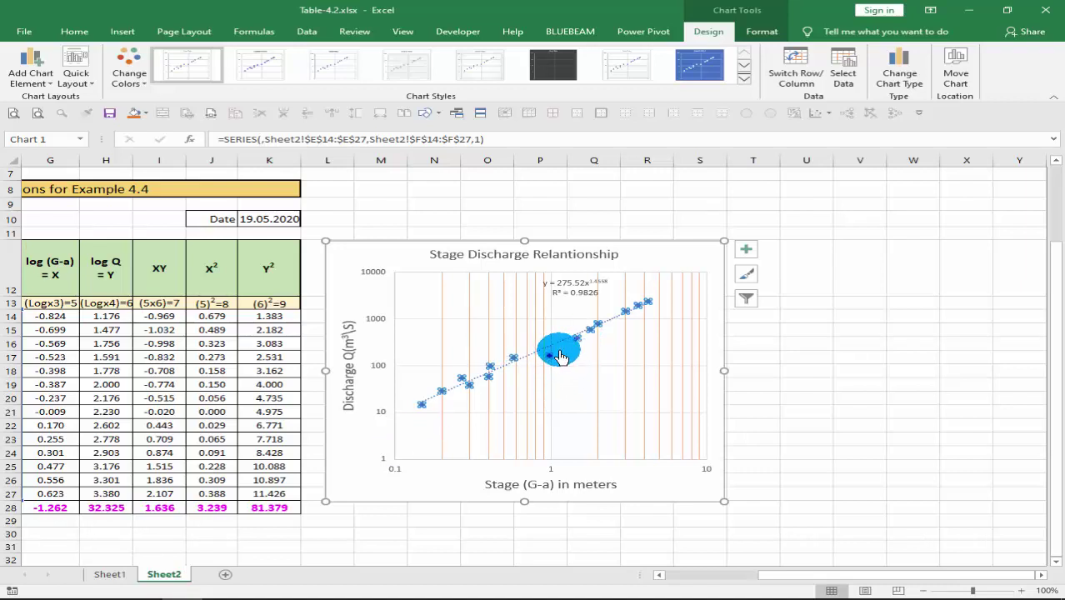
pyautogui.click(708, 35)
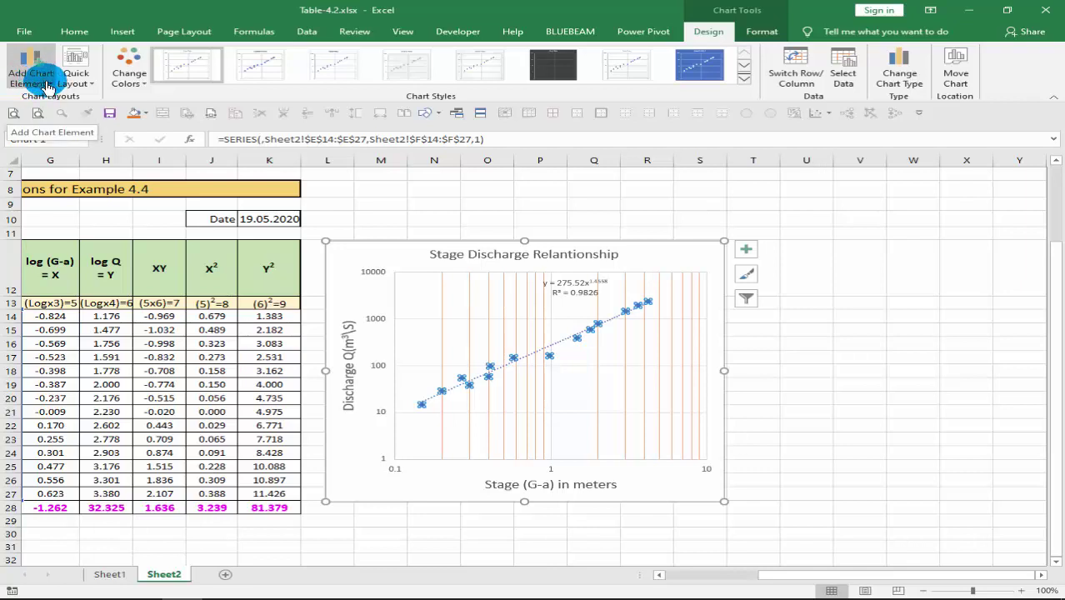
pyautogui.click(48, 86)
pyautogui.moveTo(55, 154)
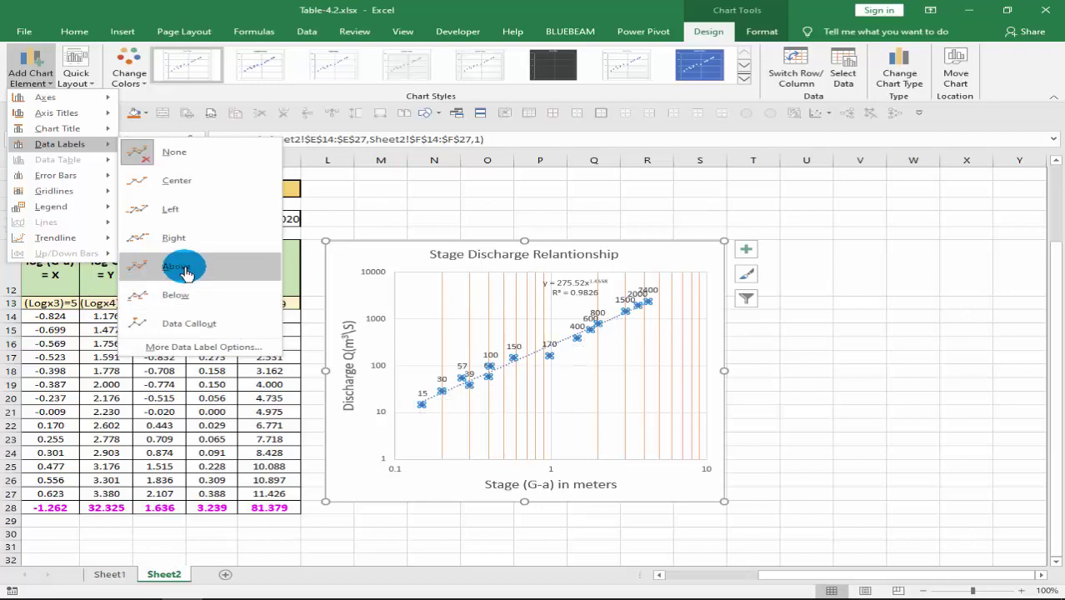
pyautogui.click(185, 273)
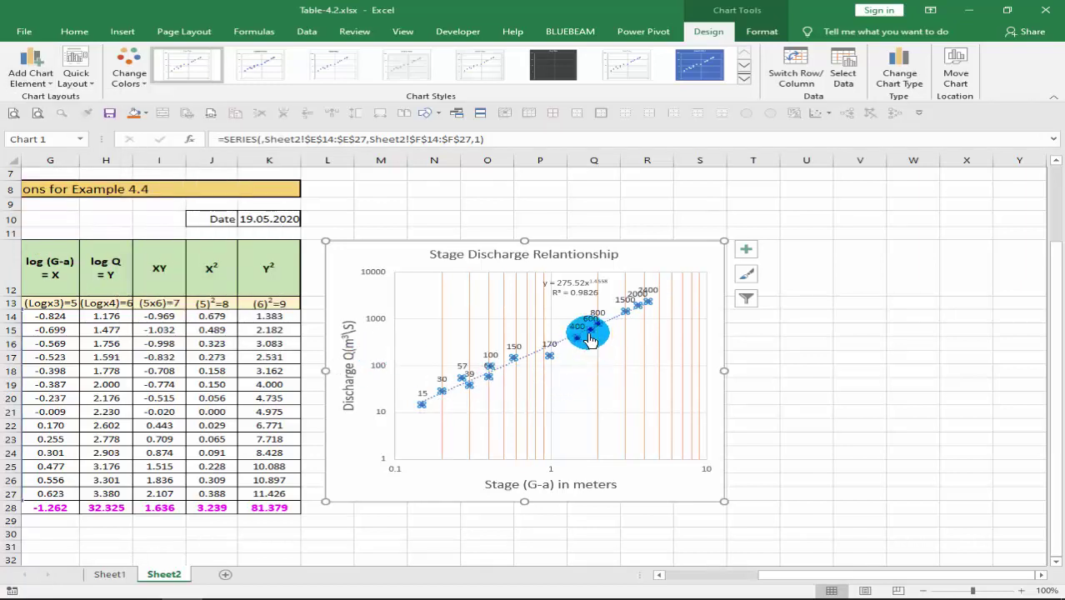
pyautogui.click(536, 259)
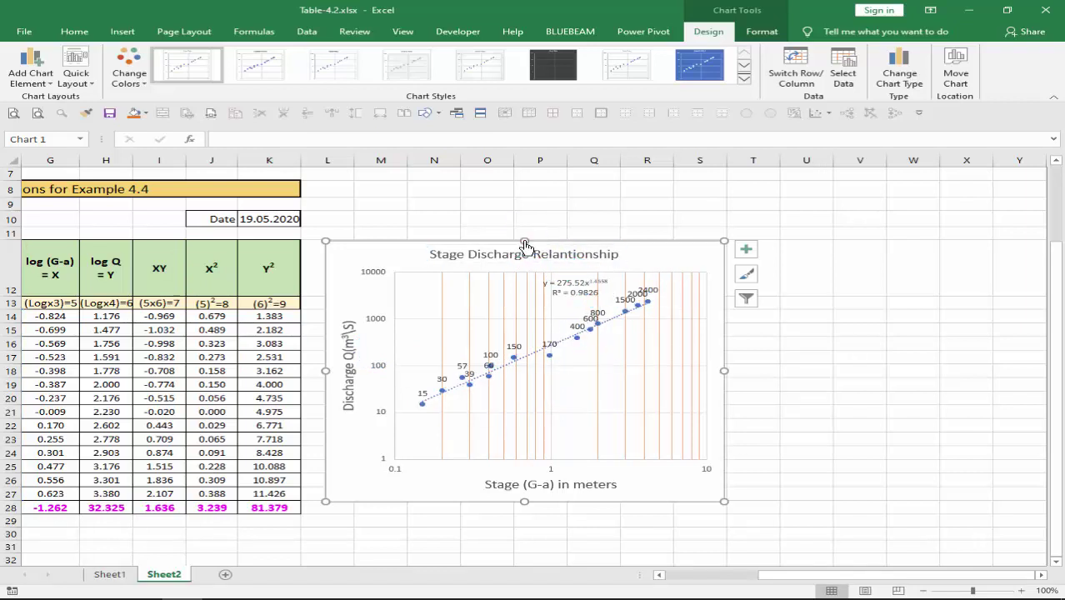
# Shift the chart title toward the left
pyautogui.moveTo(525, 241); pyautogui.dragTo(527, 225)
pyautogui.click(520, 242)
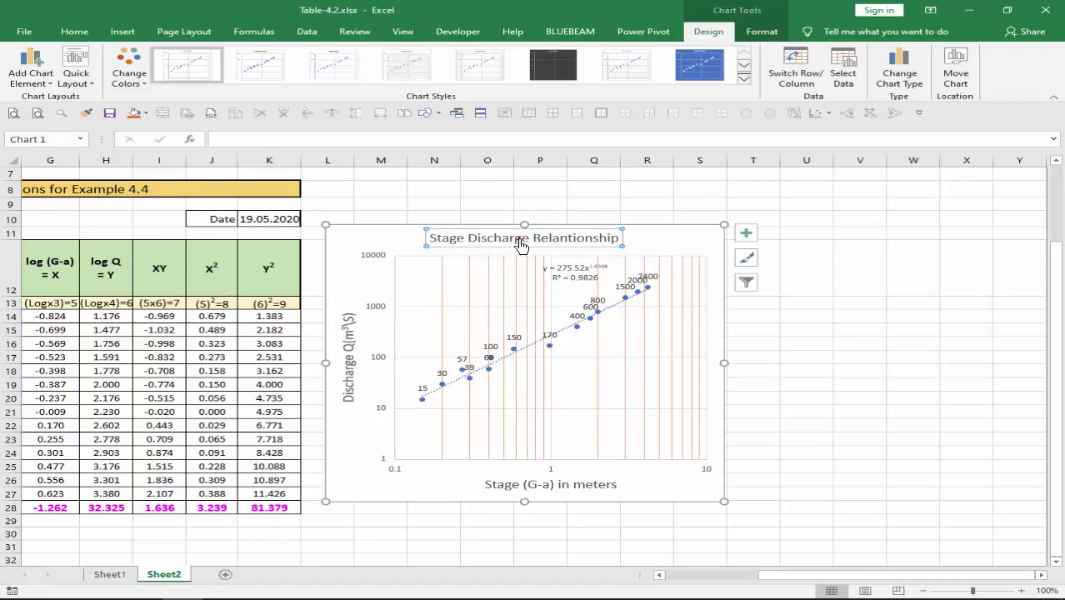
pyautogui.click(560, 241)
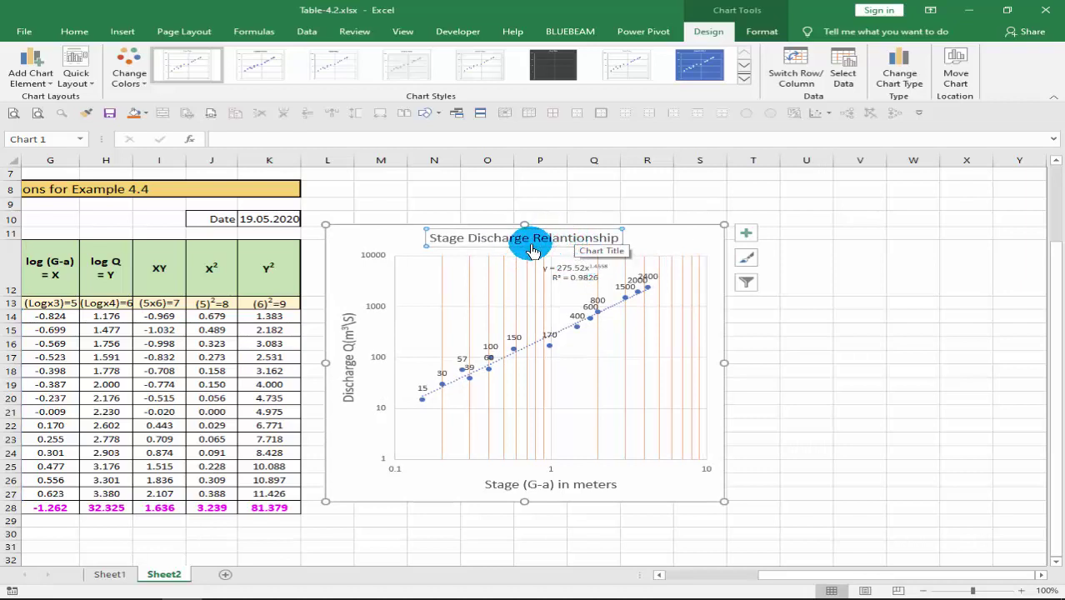
pyautogui.moveTo(534, 251); pyautogui.dragTo(489, 250)
# Move the trendline equation and R² label to the top-right corner and widen the chart
pyautogui.click(565, 278)
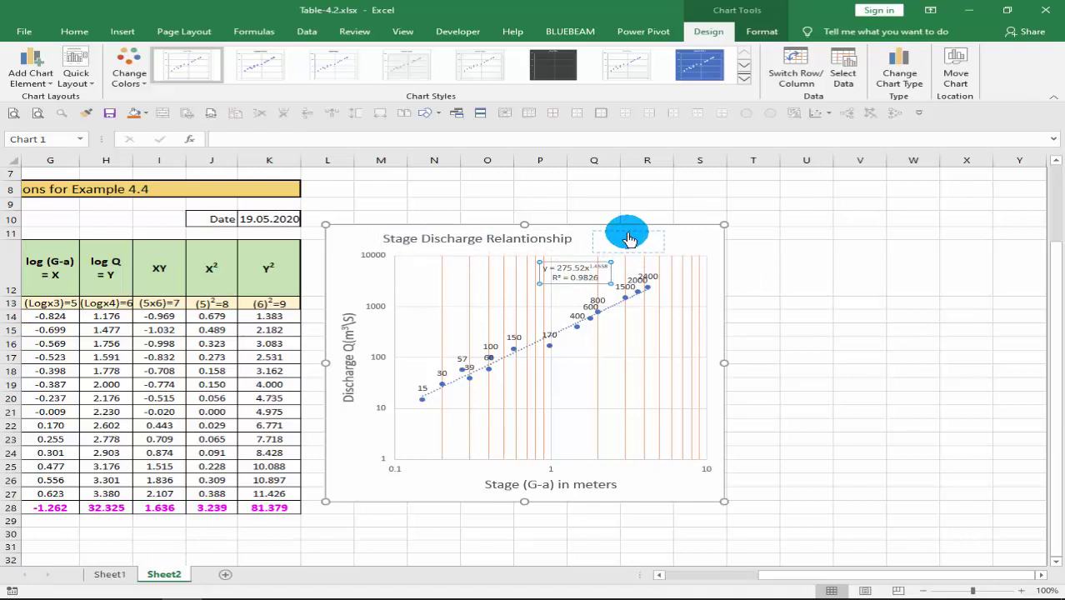
pyautogui.moveTo(629, 239); pyautogui.dragTo(631, 238)
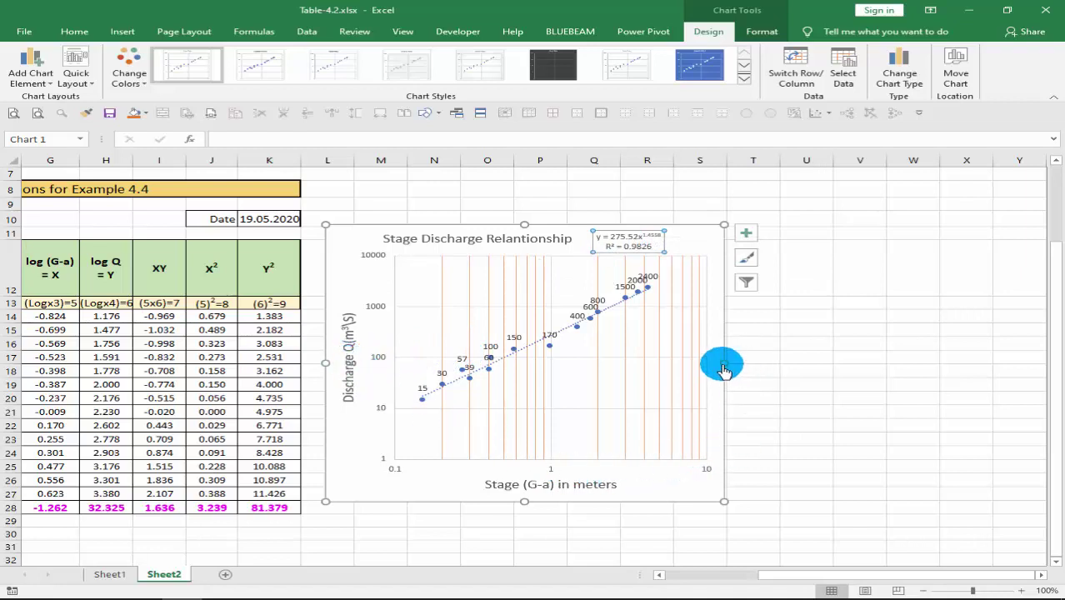
pyautogui.moveTo(723, 363); pyautogui.dragTo(759, 363)
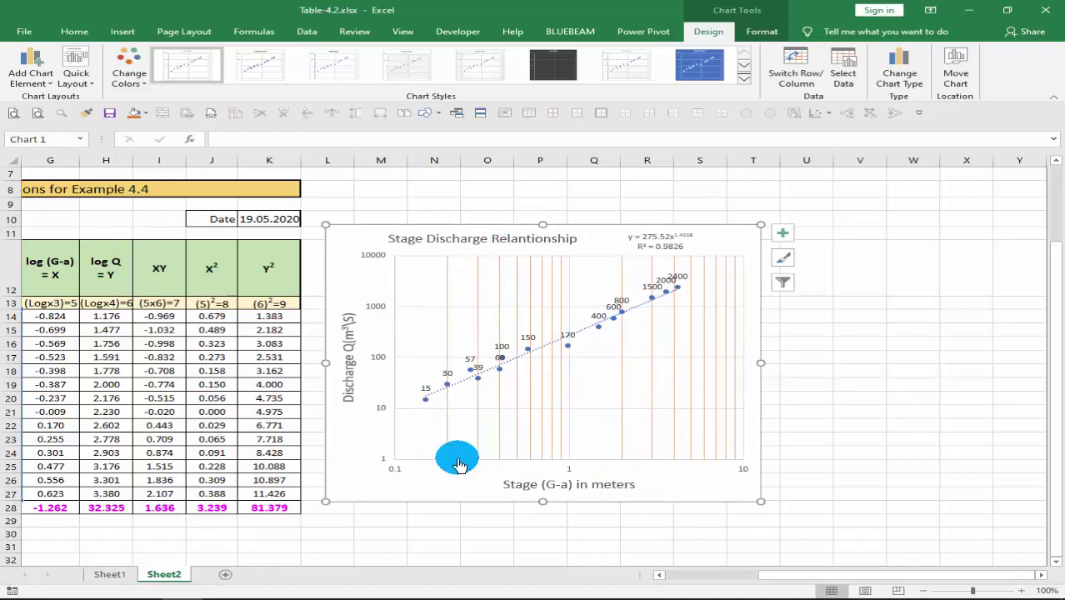
pyautogui.moveTo(810, 577); pyautogui.dragTo(699, 581)
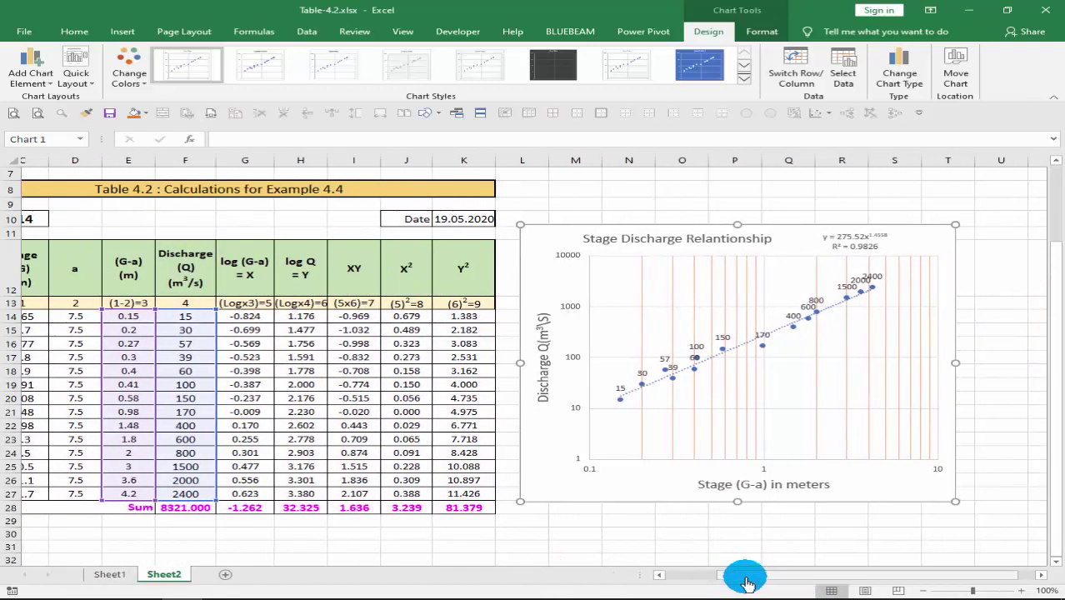
pyautogui.moveTo(694, 581)
pyautogui.mouseDown()
pyautogui.moveTo(734, 577)
pyautogui.moveTo(683, 577)
pyautogui.moveTo(775, 576)
pyautogui.mouseUp()
pyautogui.click(529, 538)
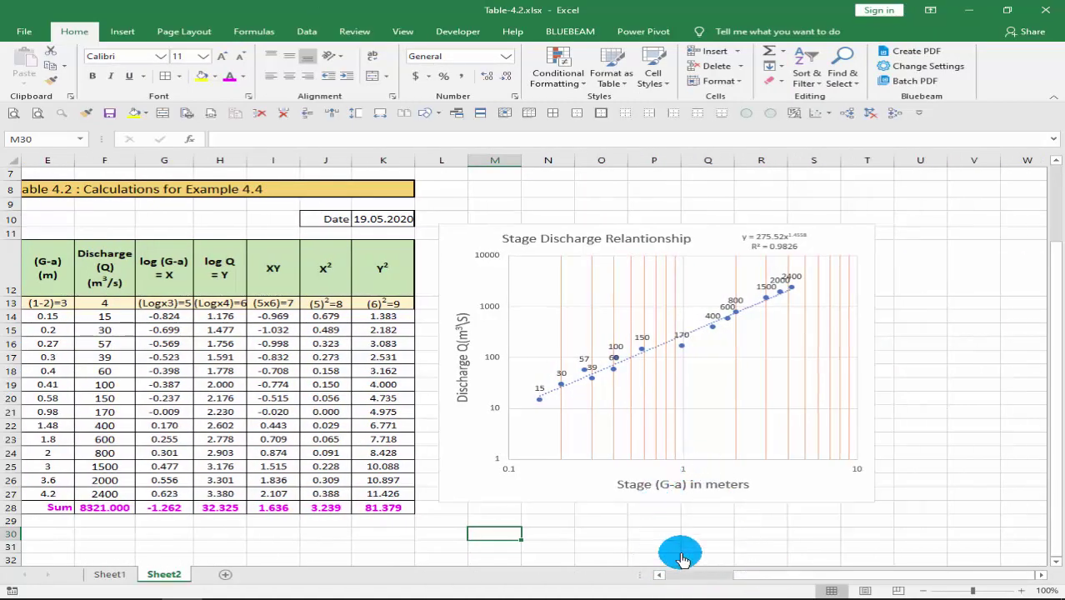
pyautogui.moveTo(756, 583); pyautogui.dragTo(693, 584)
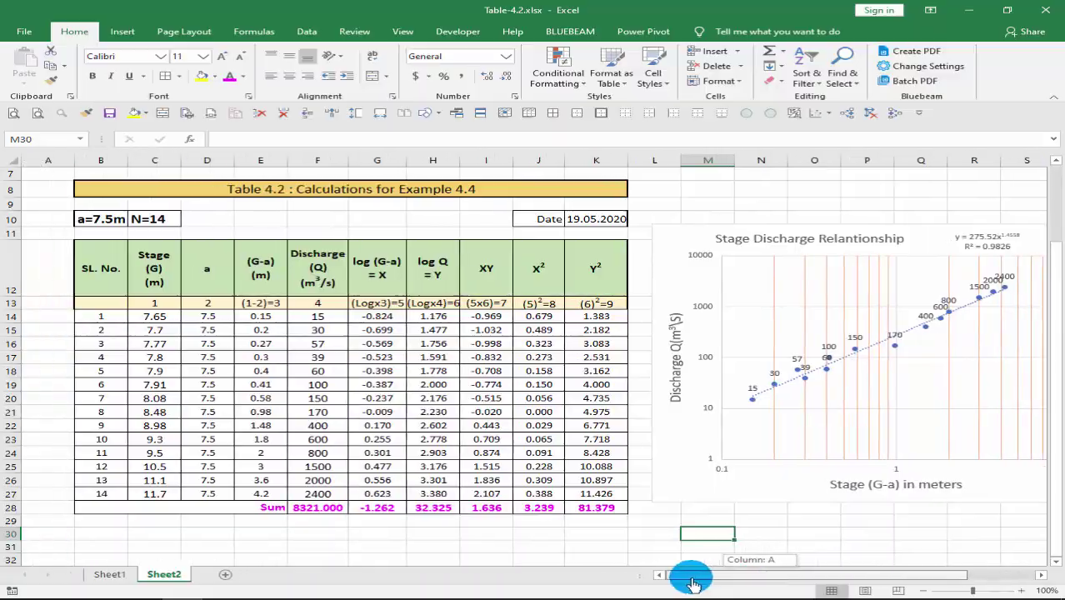